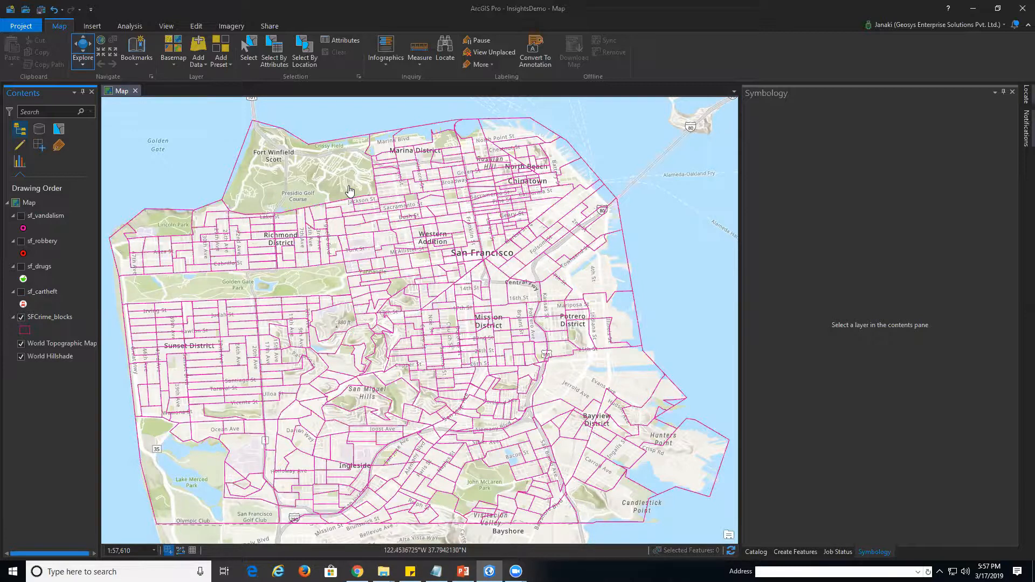
- Inspect the attributes of a census block in the SFCrime_blocks layer just south of the Presidio Golf Course
left_click(329, 214)
left_click(329, 215)
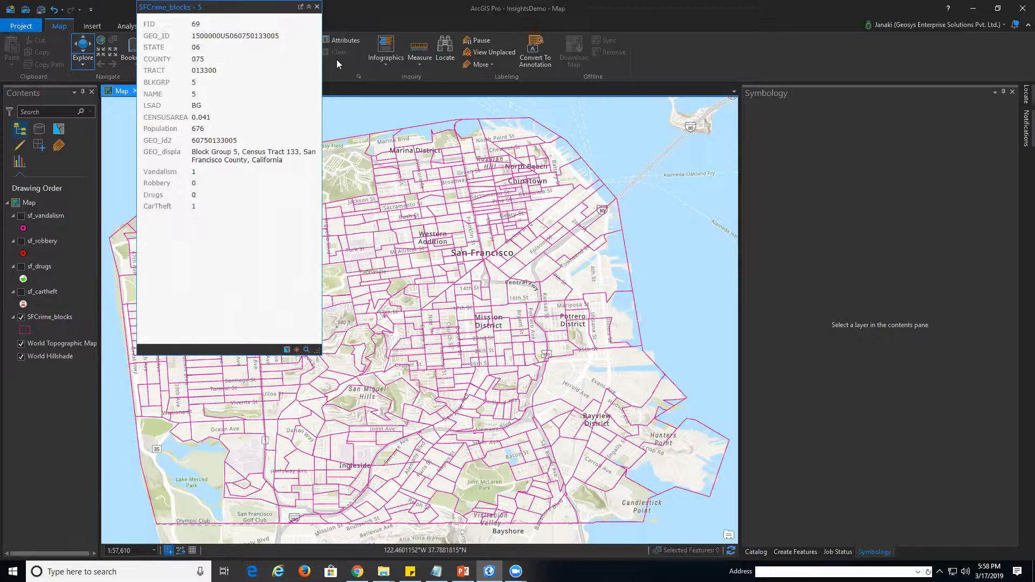
left_click(317, 7)
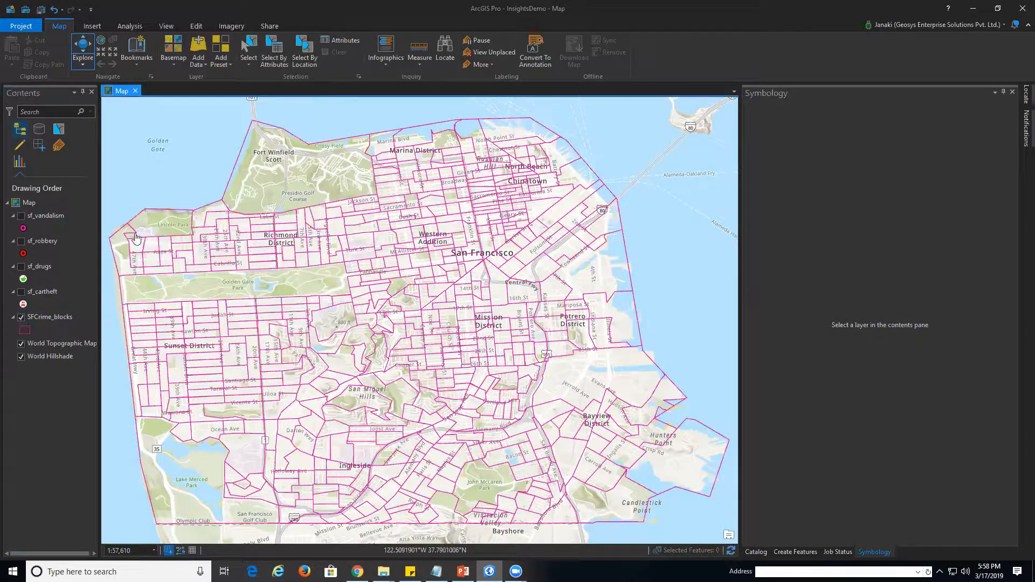
- Turn on the sf_cartheft layer and inspect the attributes of one car theft incident near the Mission District
left_click(21, 292)
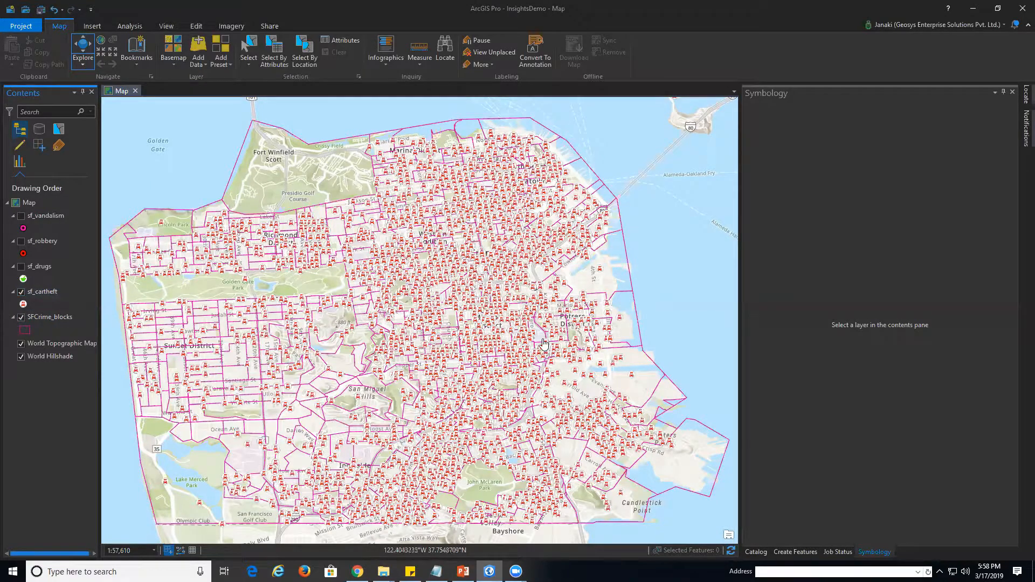
left_click(469, 341)
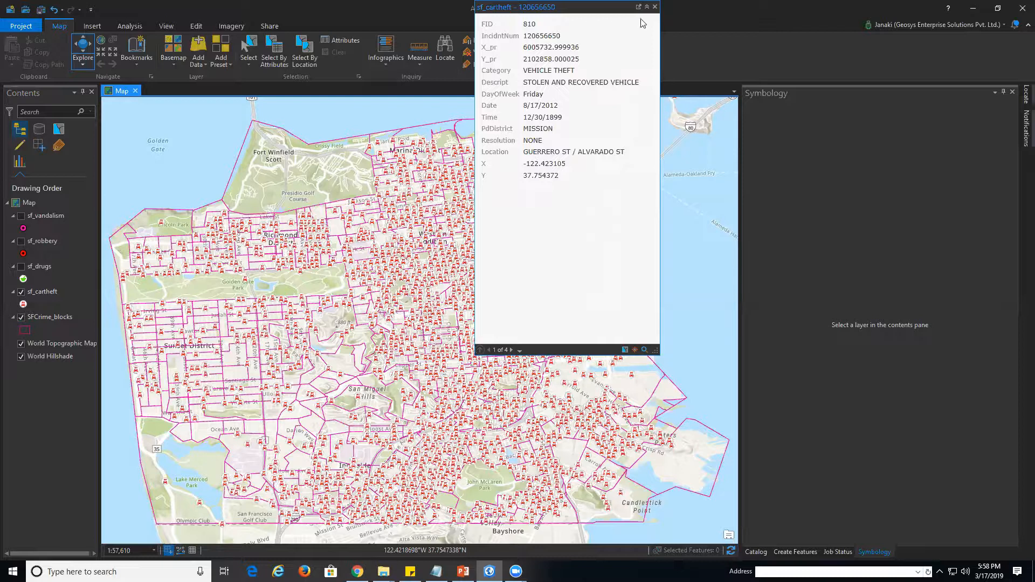
left_click(655, 7)
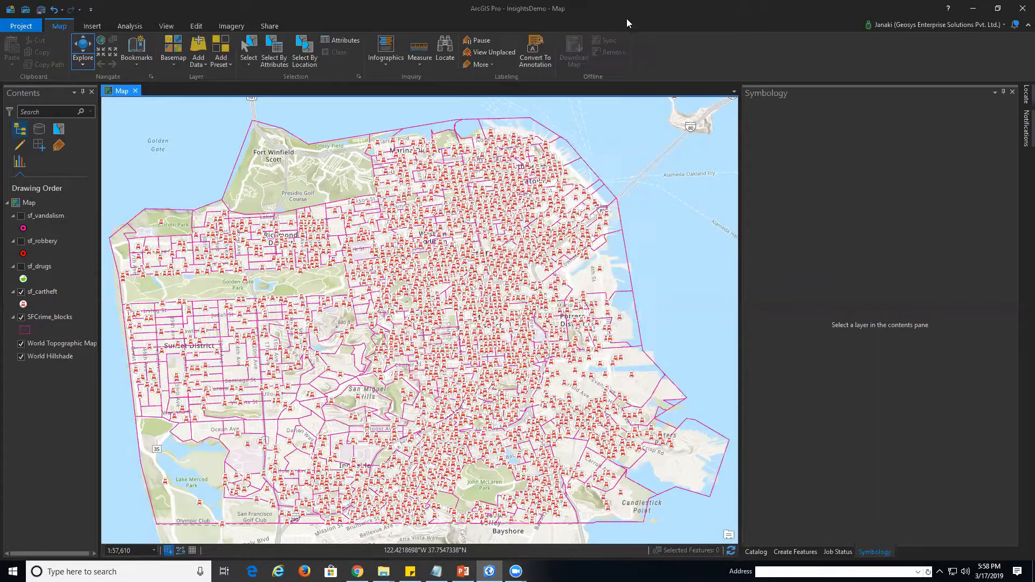
- Turn on the sf_drugs, sf_robbery and sf_vandalism layers on the map
left_click(20, 268)
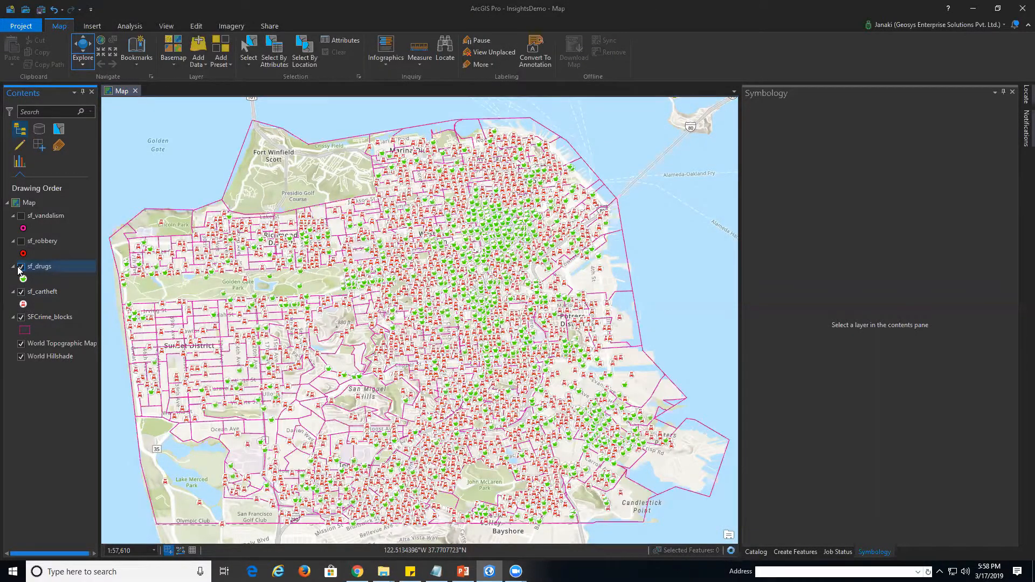
left_click(21, 240)
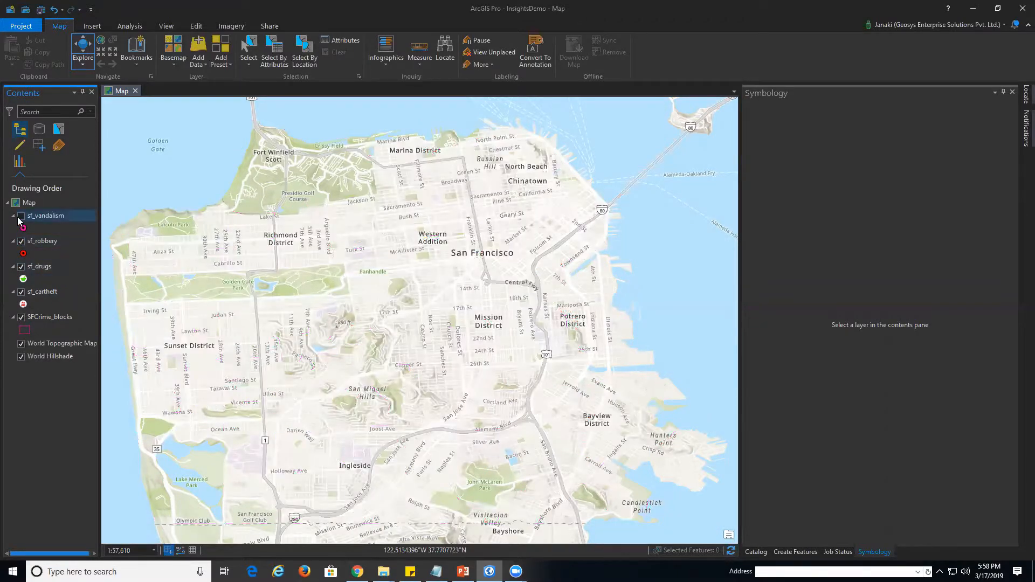
left_click(19, 218)
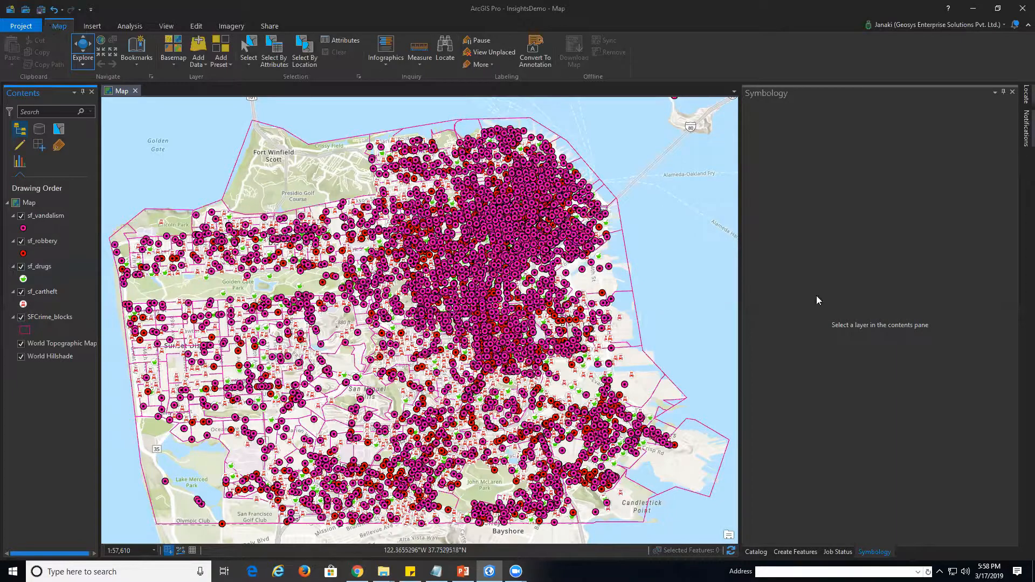
left_click(357, 571)
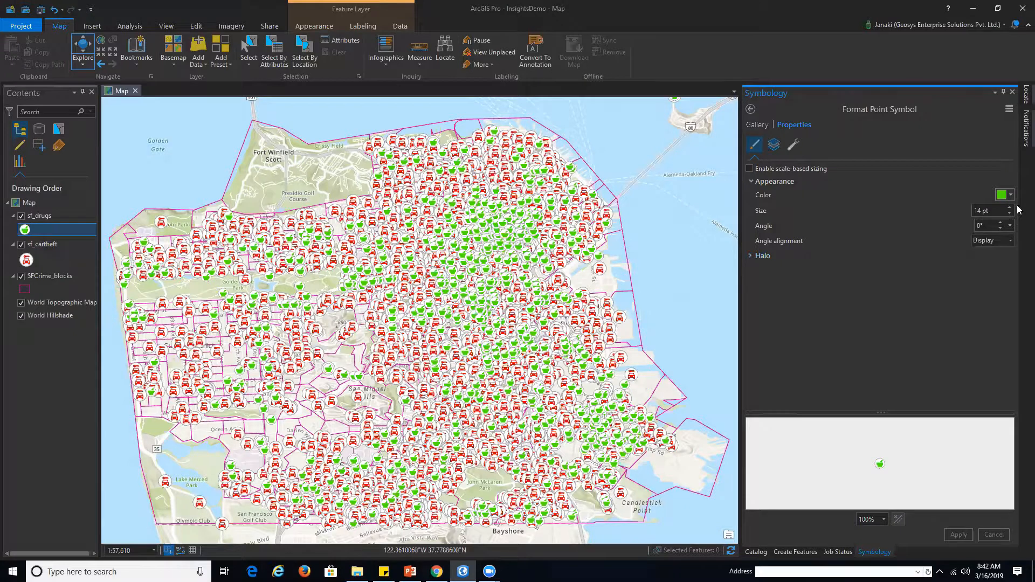
- Set the sf_drugs point symbol size to 8 pt and apply the change
type("8")
left_click(957, 536)
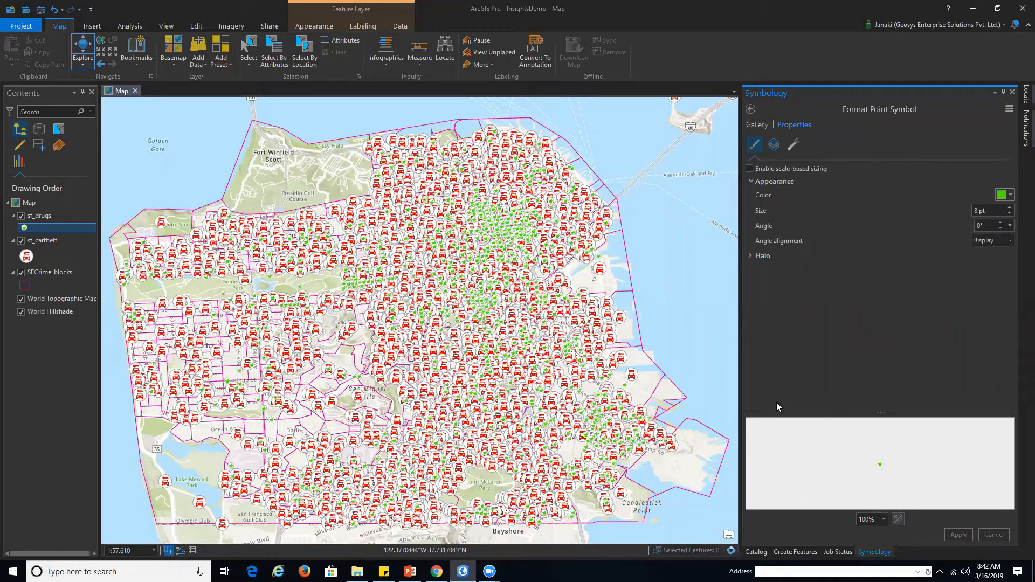
- Set the sf_cartheft point symbol size to 8 pt and apply the change
left_click(25, 256)
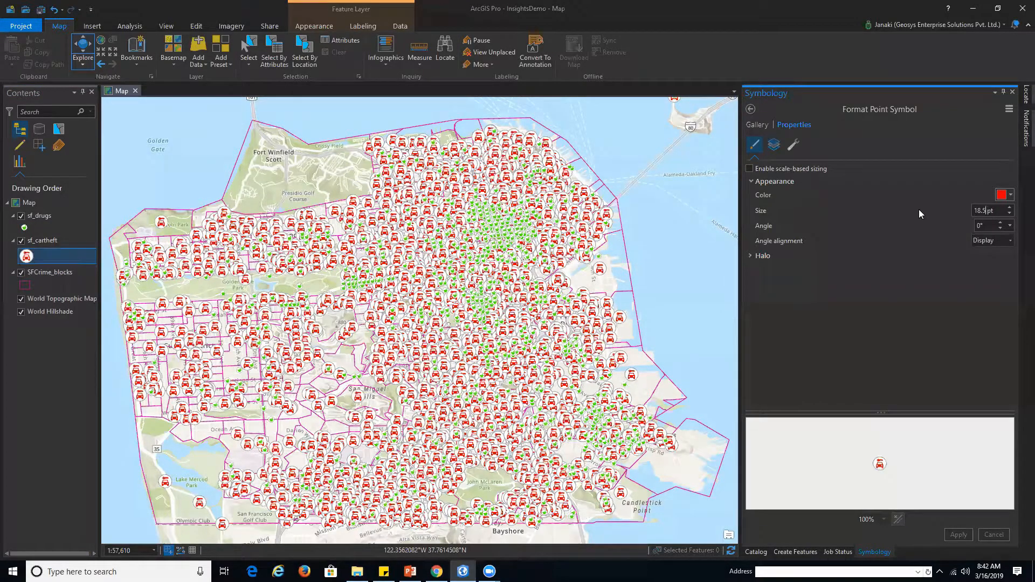
key("BackSpace")
key("BackSpace")
key("BackSpace")
key("BackSpace")
type("8")
left_click(963, 535)
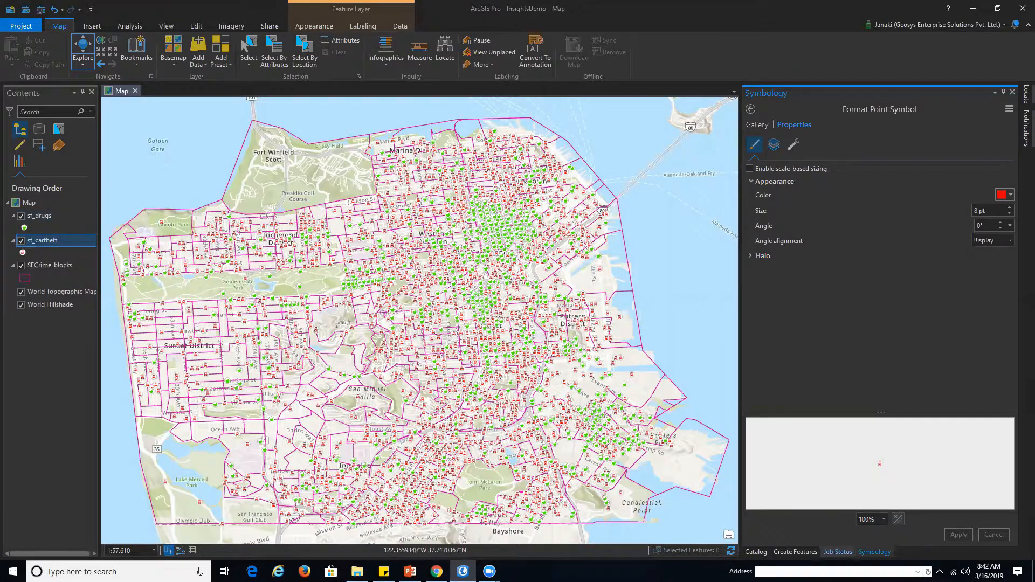
- Add sf_robbery.shp from the Crime Events folder to the current map
left_click(755, 552)
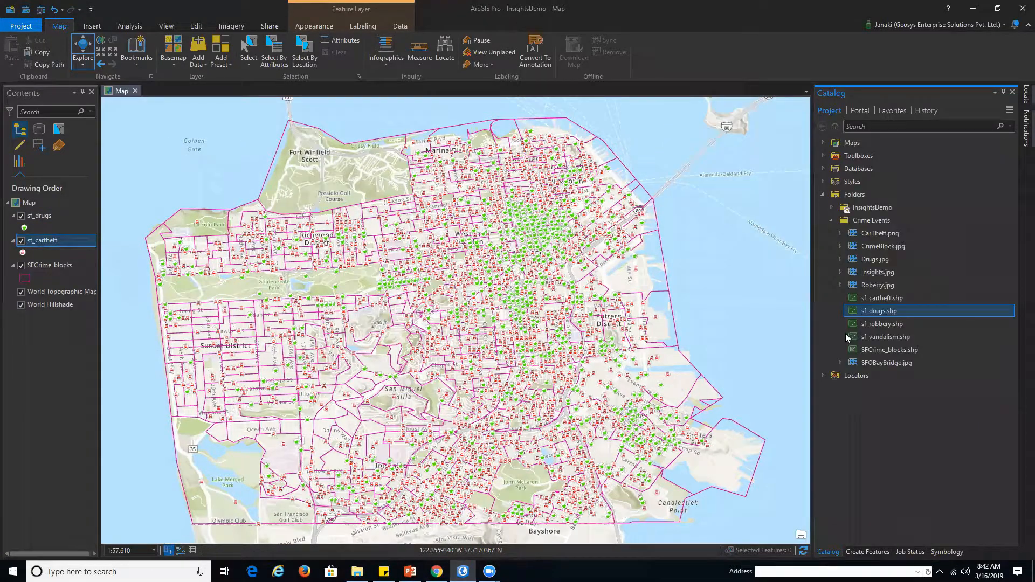
right_click(881, 325)
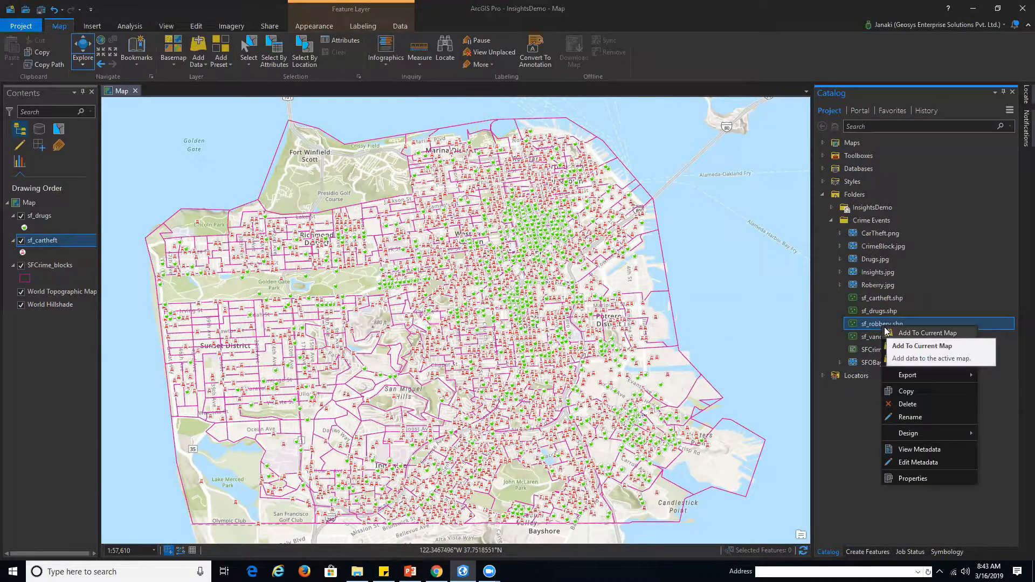
left_click(890, 333)
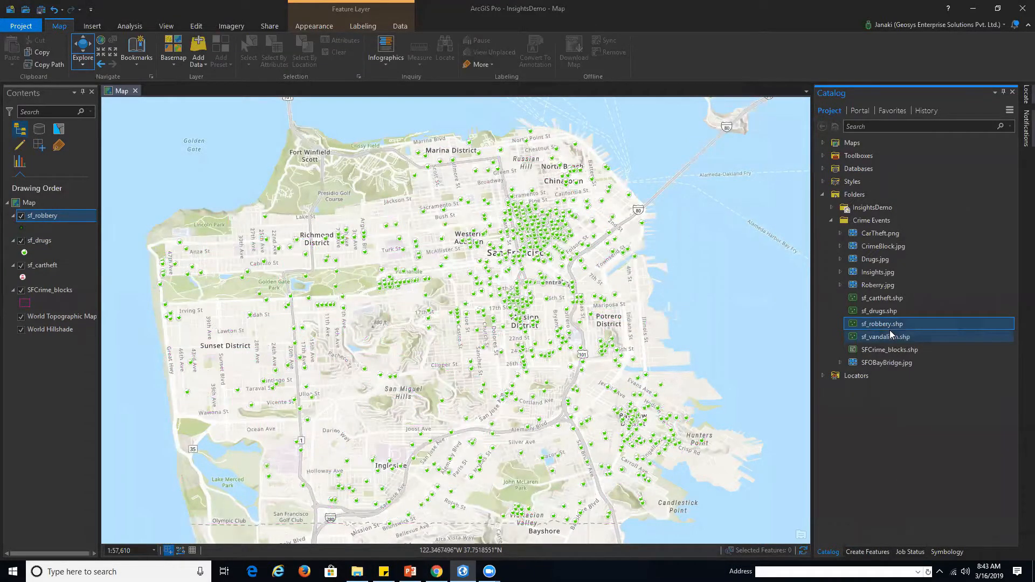
- Change the sf_robbery point symbol to Circle 4 from the ArcGIS 2D gallery and show the symbol's properties
left_click(22, 230)
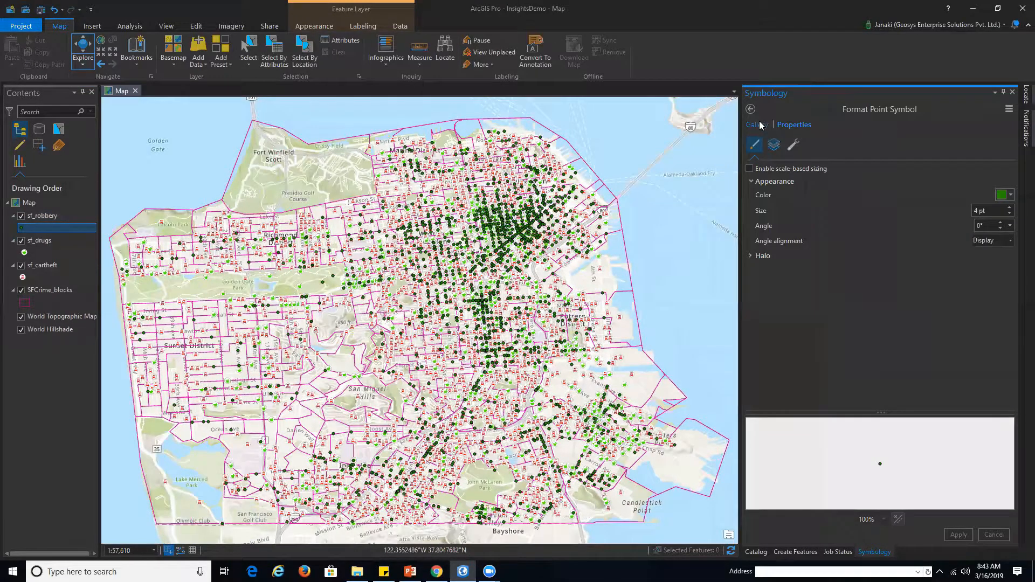
left_click(758, 125)
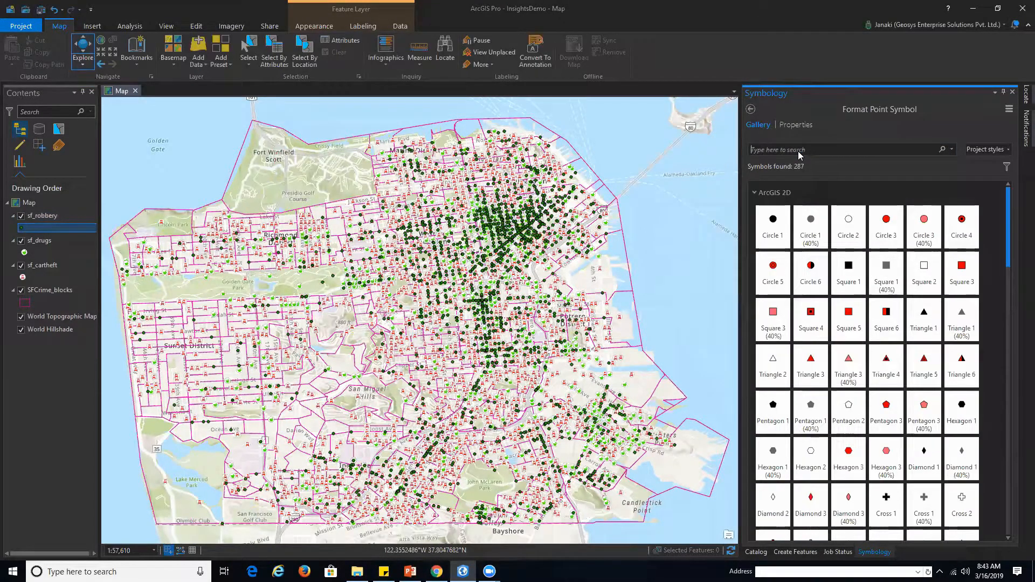
left_click(959, 229)
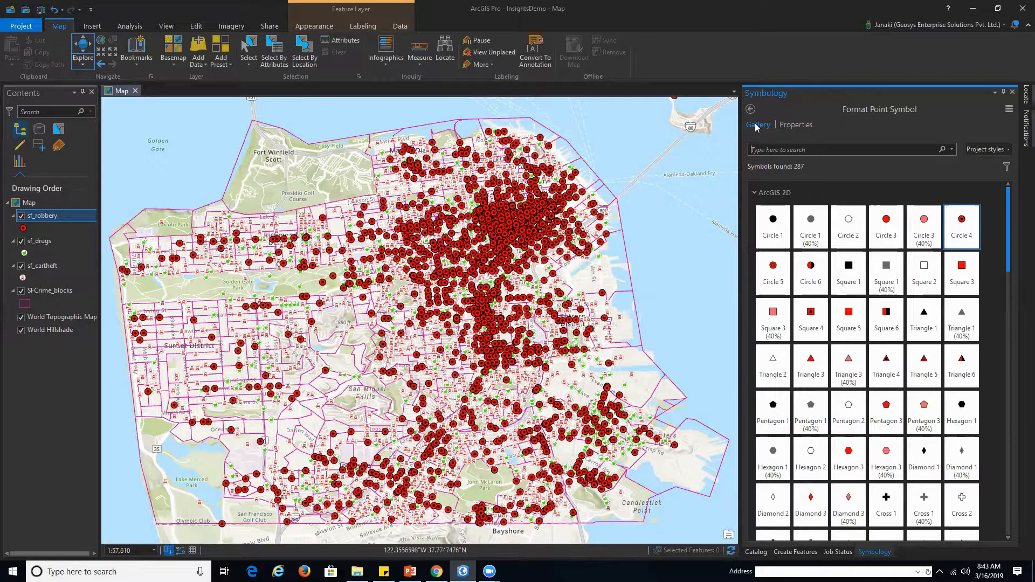
left_click(795, 125)
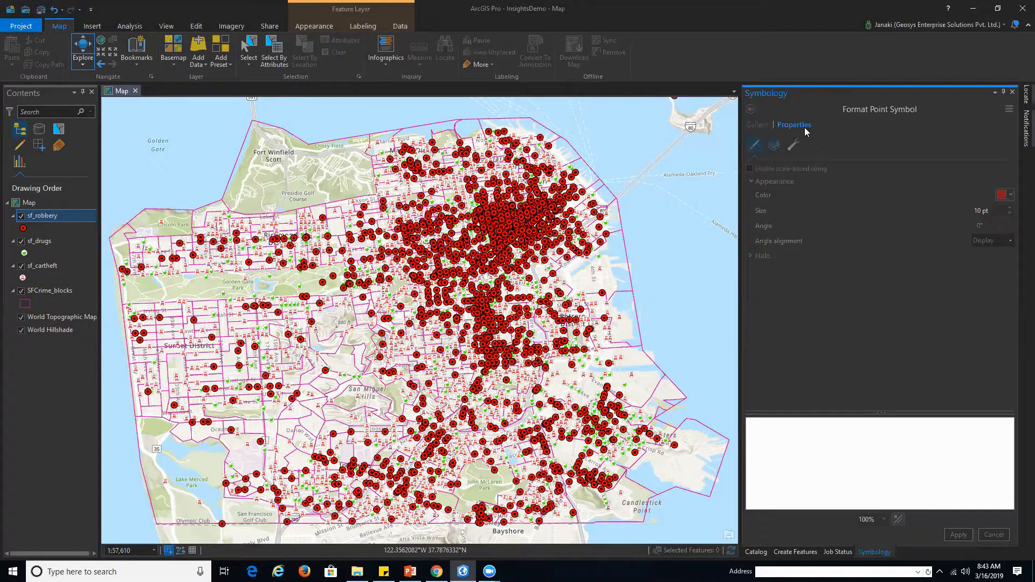
- Set the sf_drugs point symbol size to 10 pt and apply it
left_click(25, 253)
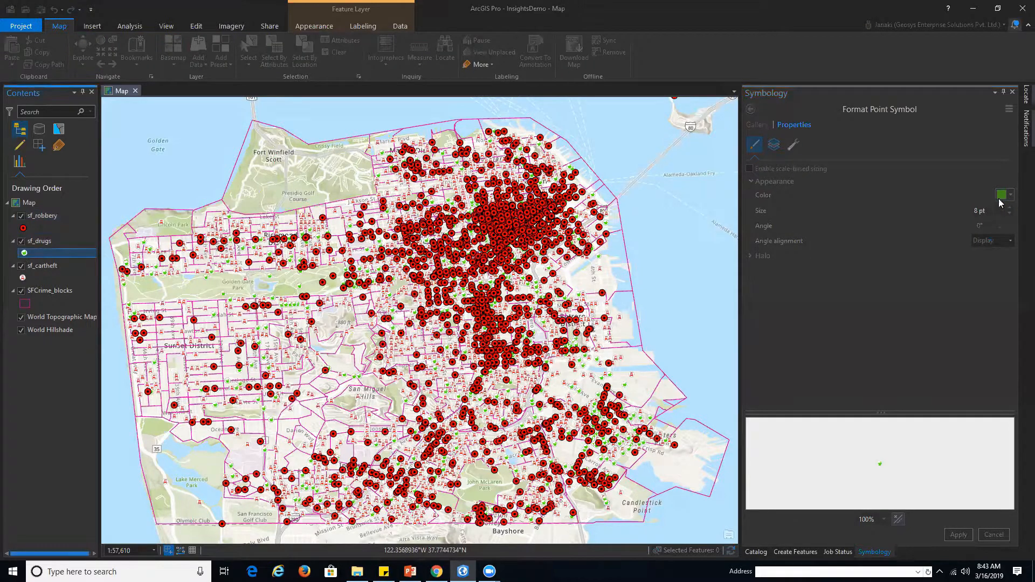
left_click_drag(979, 210, 956, 217)
type("10")
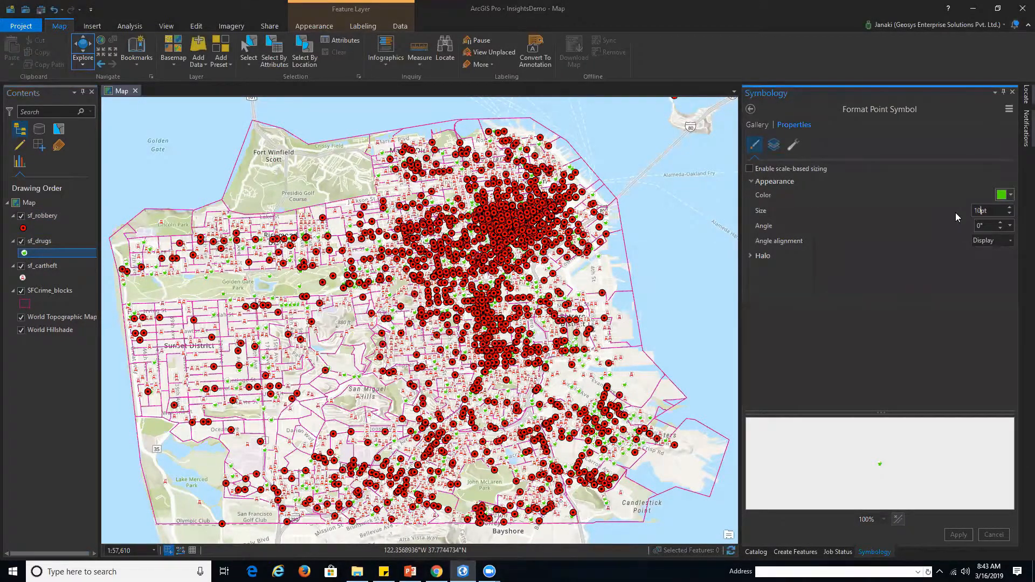
key("Return")
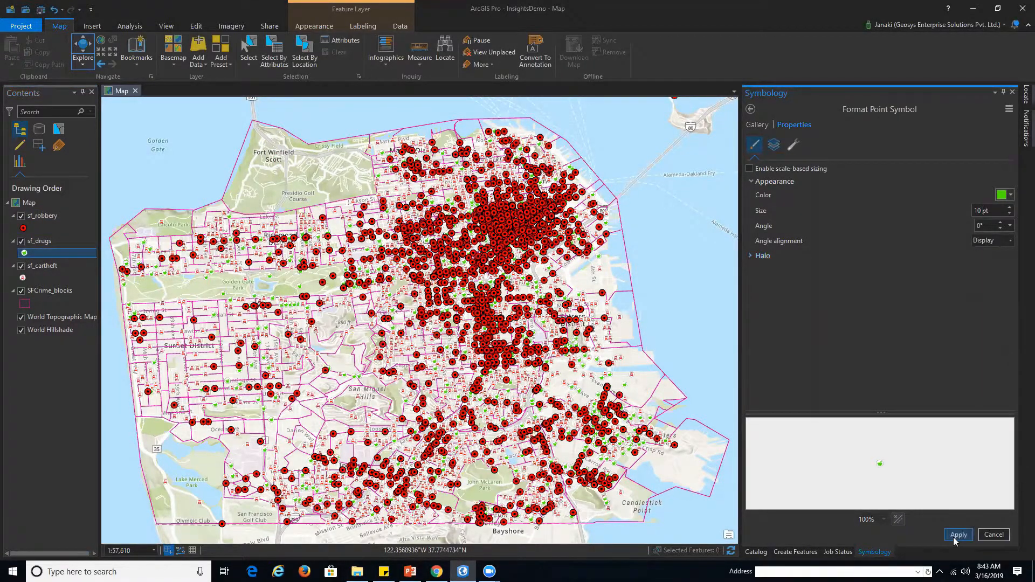
left_click(958, 534)
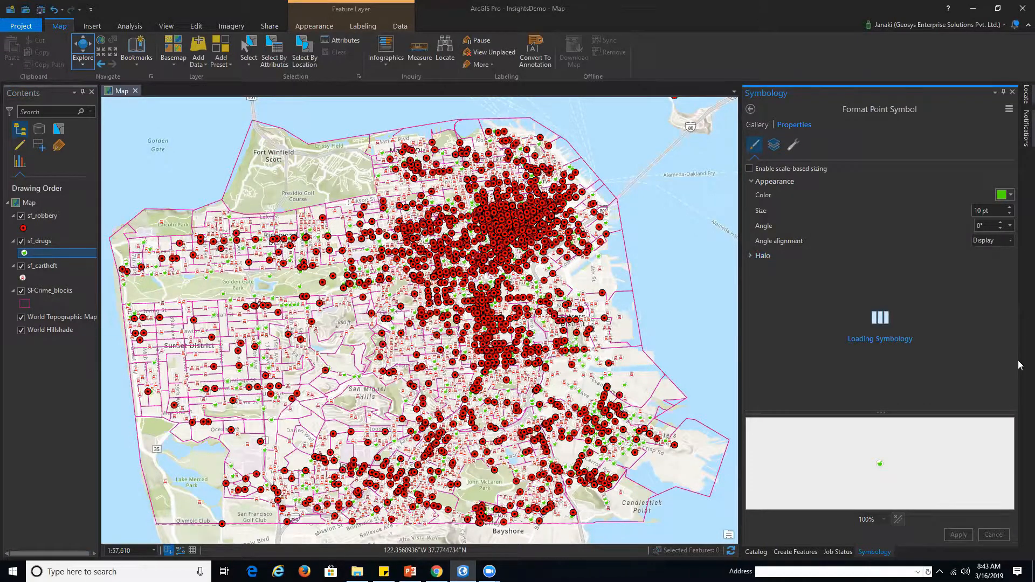
- Set the sf_cartheft point symbol size to 10 pt and apply it
left_click(22, 279)
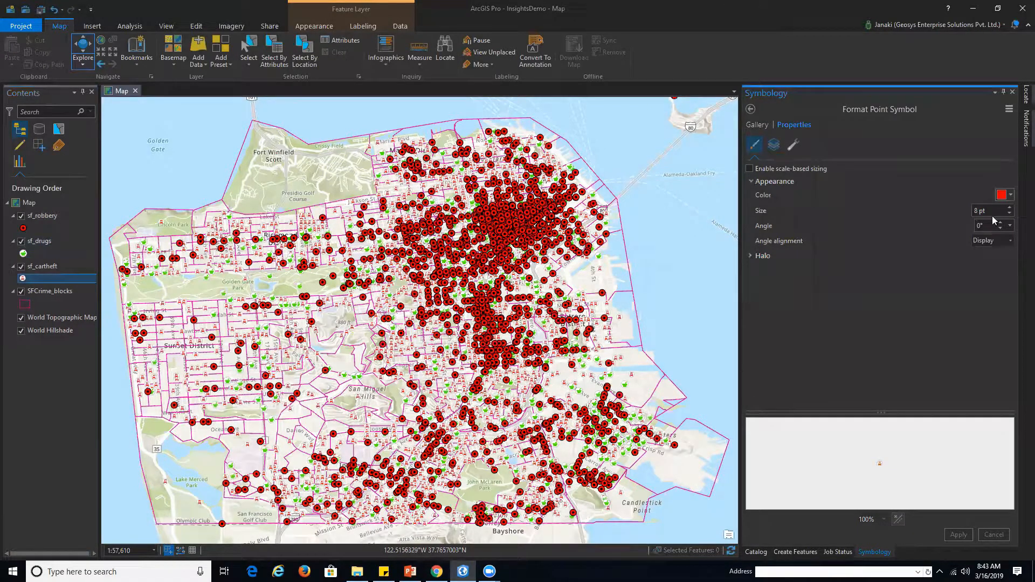
type("10")
left_click(958, 534)
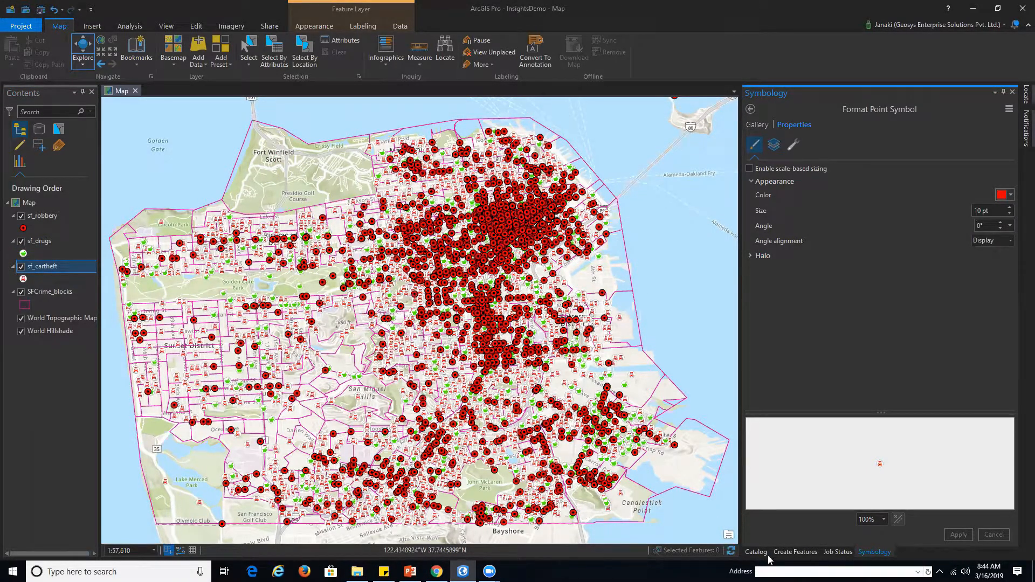
- Add sf_vandalism.shp from the Crime Events folder to the current map
left_click(760, 555)
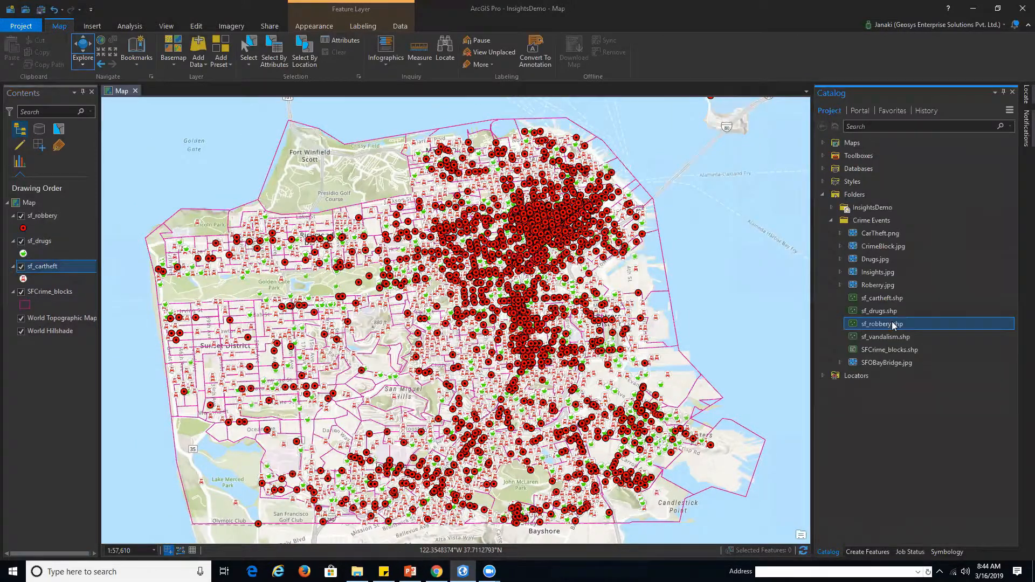
left_click(884, 337)
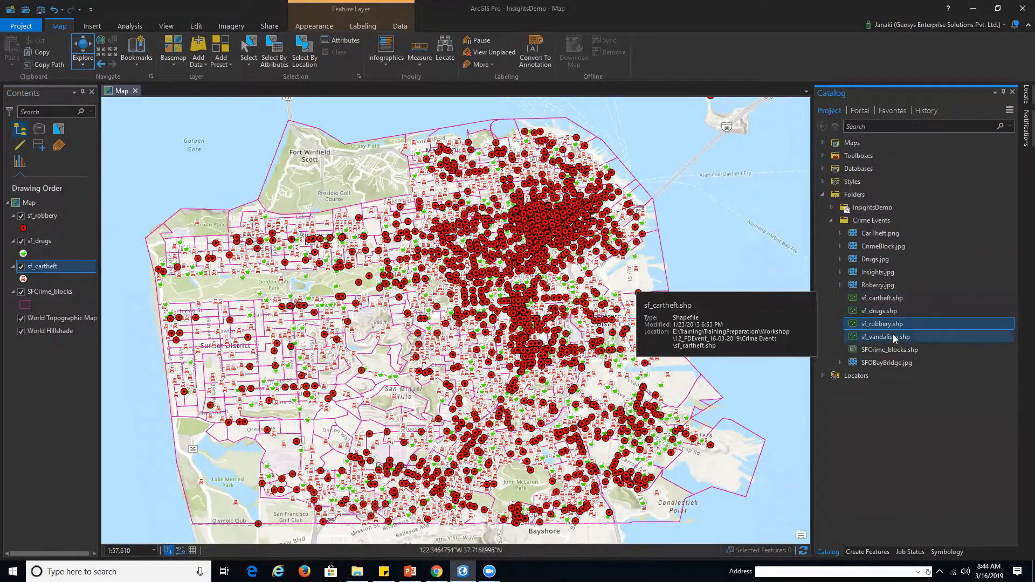
right_click(893, 338)
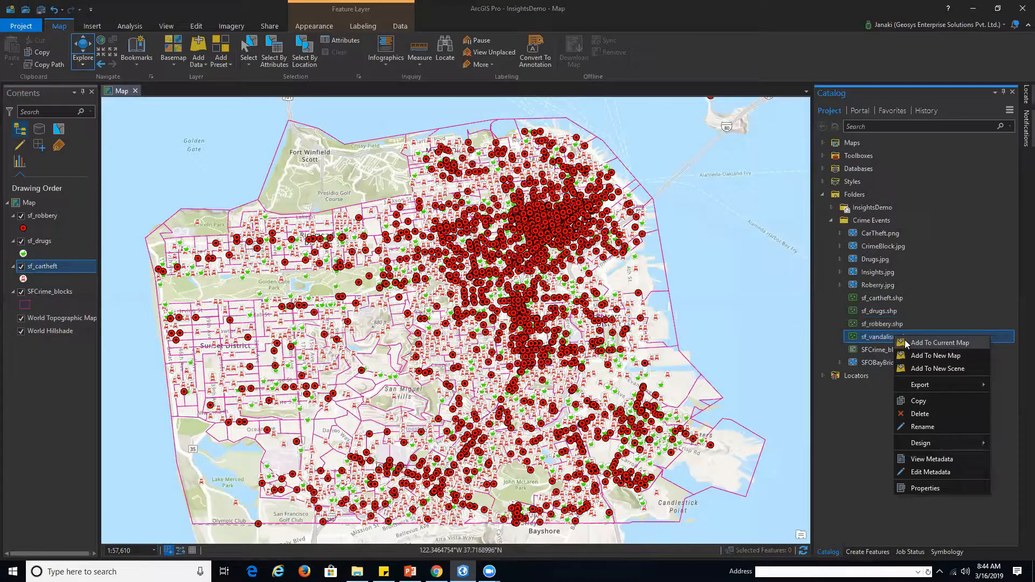
left_click(907, 344)
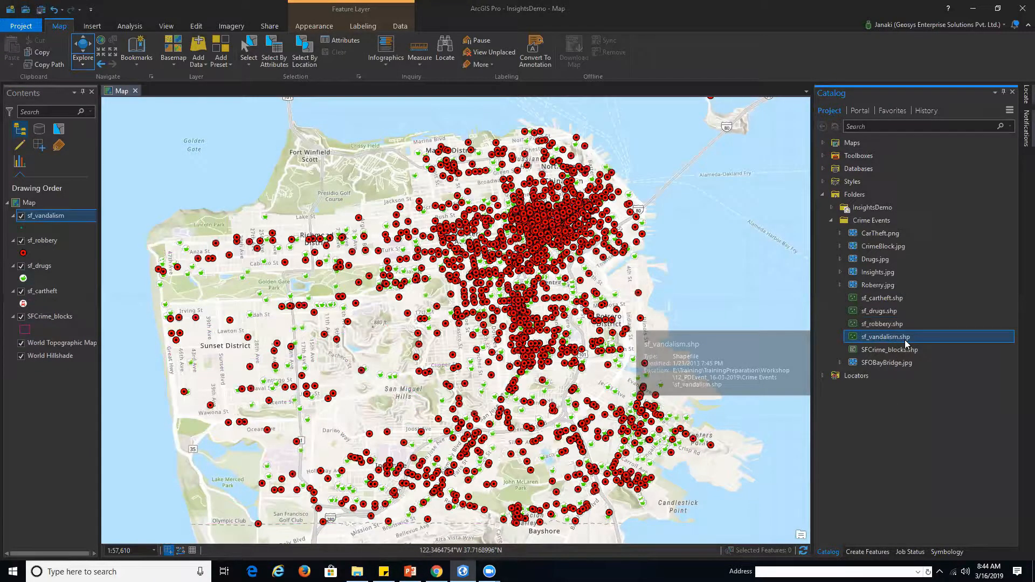
- Set the sf_vandalism point symbol to blue with a size of 10 pt and apply it
left_click(22, 229)
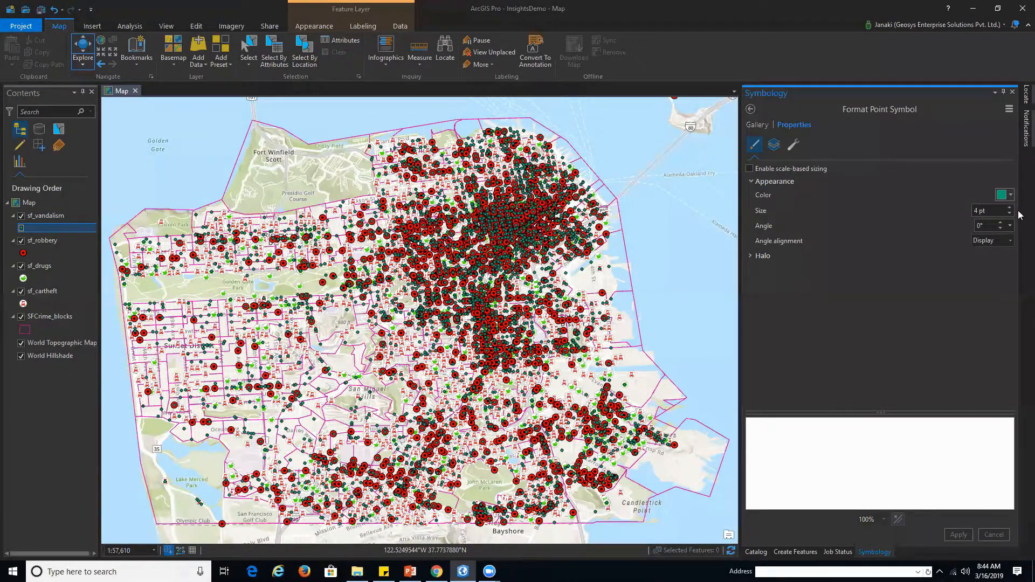
left_click(1010, 196)
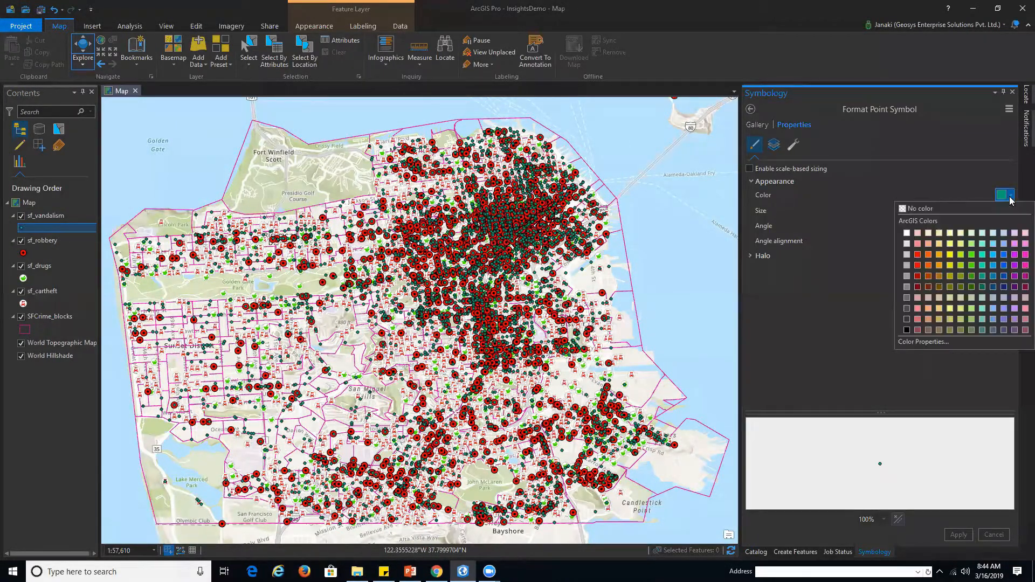
left_click(1003, 276)
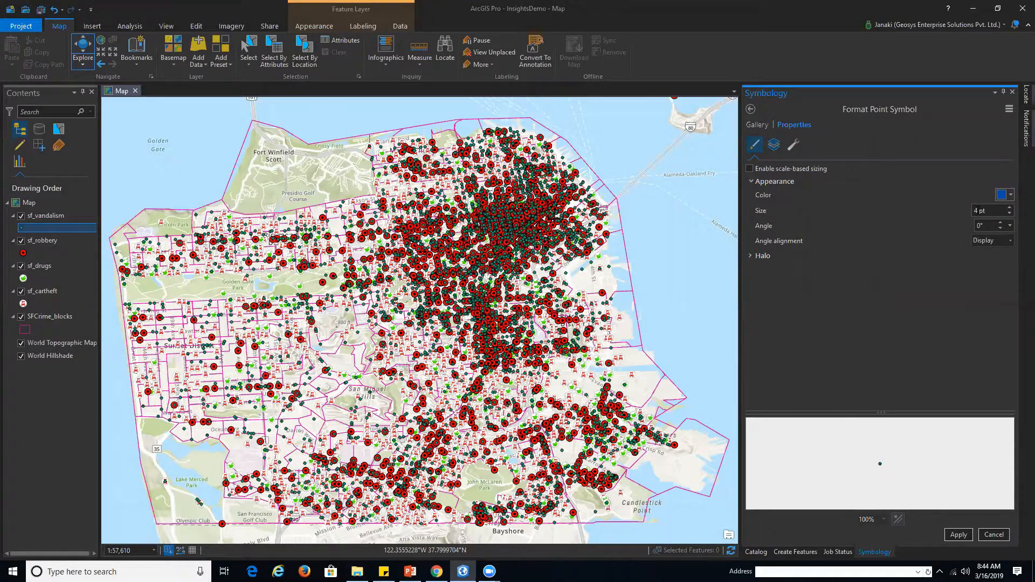
type("10")
left_click(955, 534)
- Restyle the sf_vandalism points with the Circle 4 symbol recoloured bright pink, and apply the change
left_click(759, 125)
left_click(960, 234)
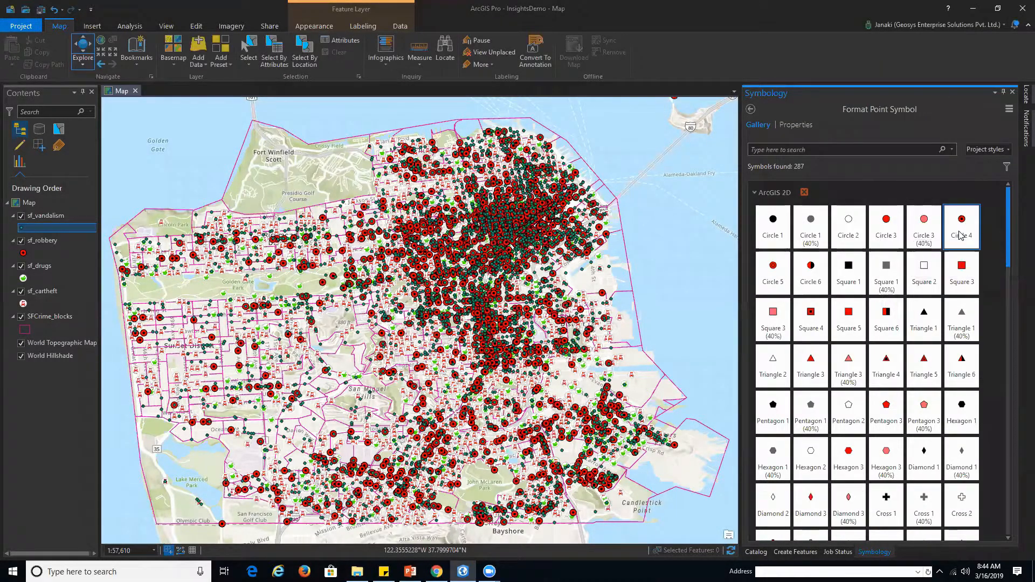
left_click(797, 128)
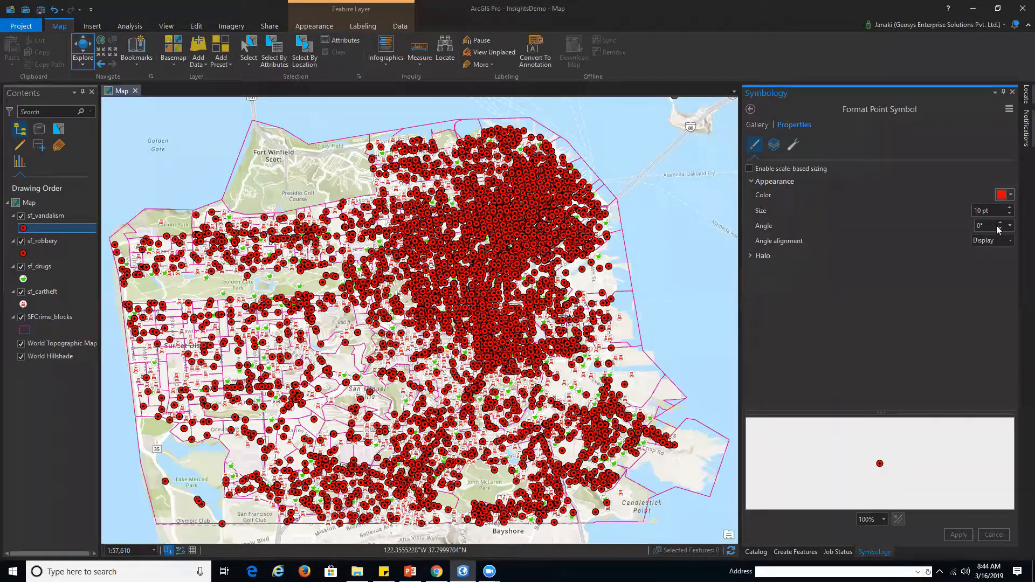
left_click(1004, 194)
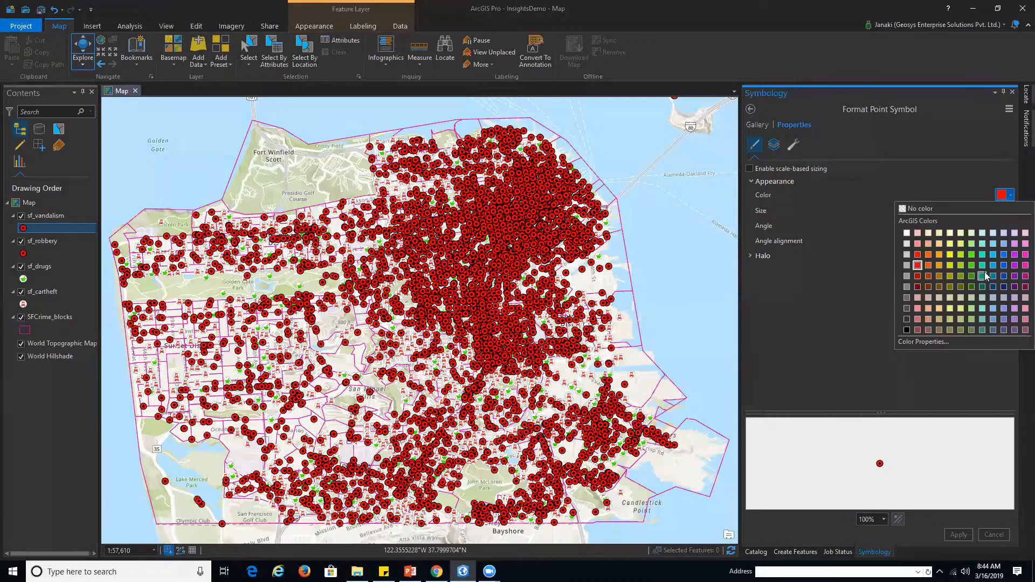
left_click(1023, 265)
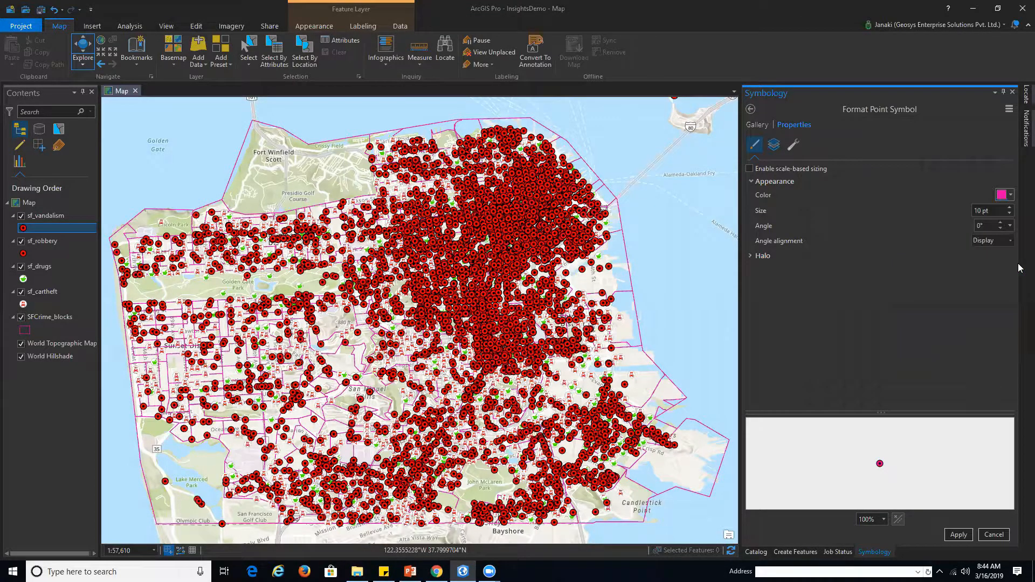
left_click(959, 535)
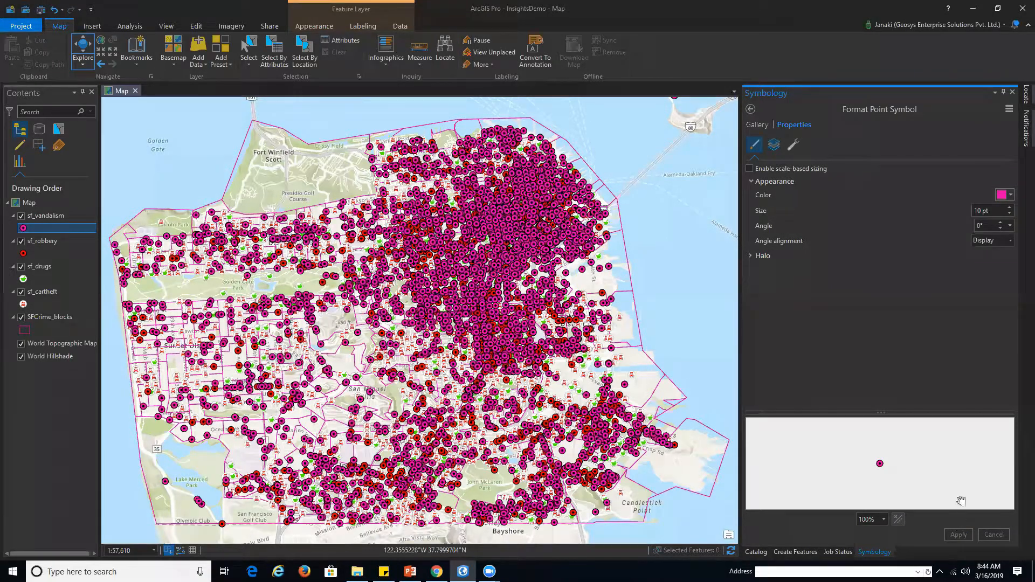
- Open the sf_vandalism attribute table, look through its fields across to the X and Y coordinates, and close it
right_click(60, 217)
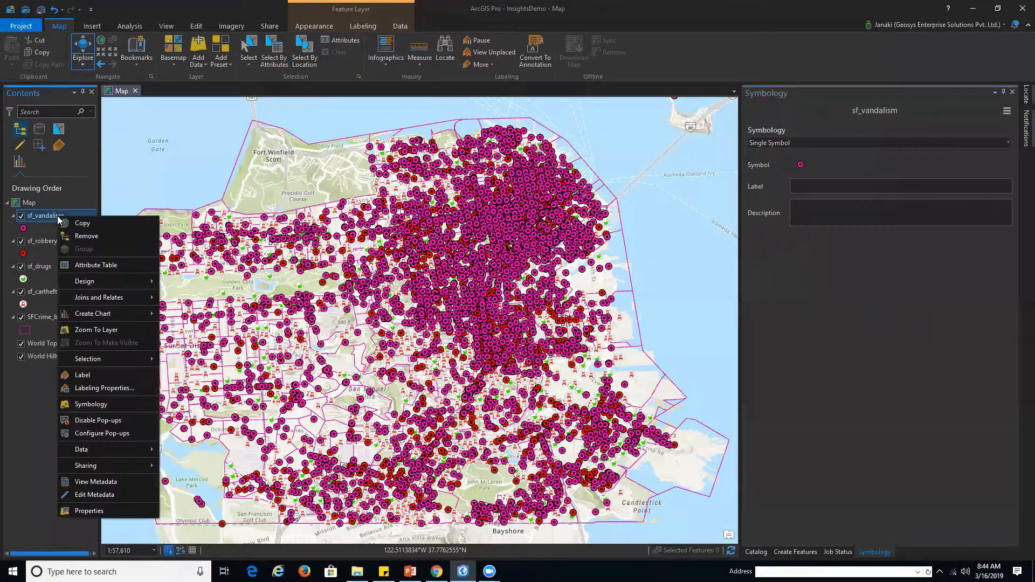
left_click(101, 266)
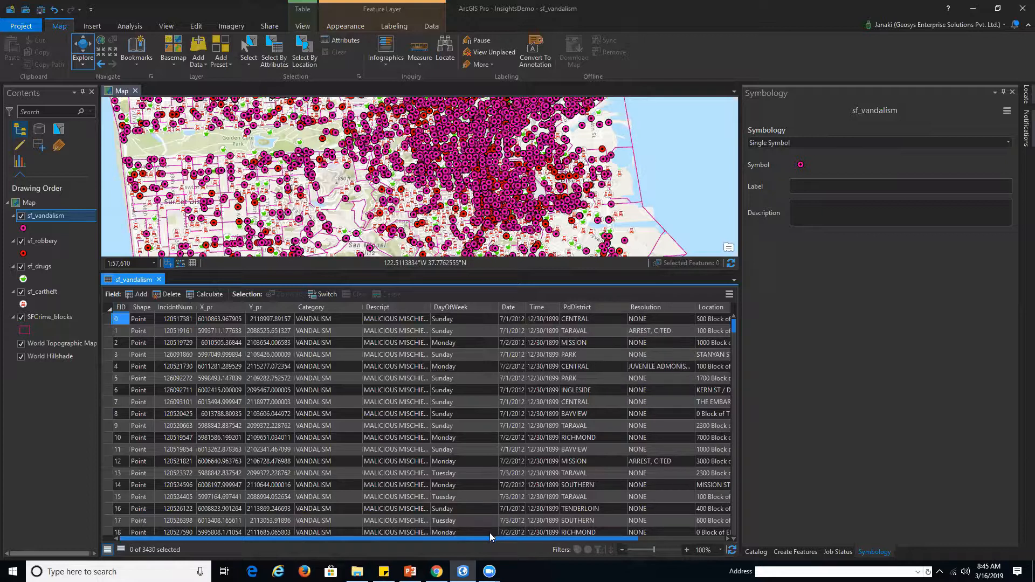
left_click_drag(494, 537, 652, 542)
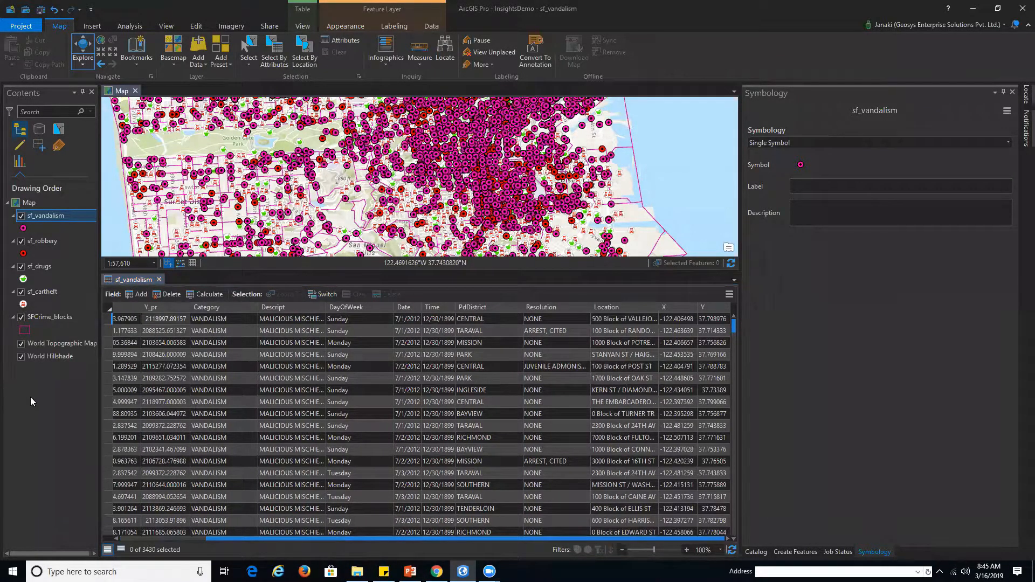
left_click(160, 284)
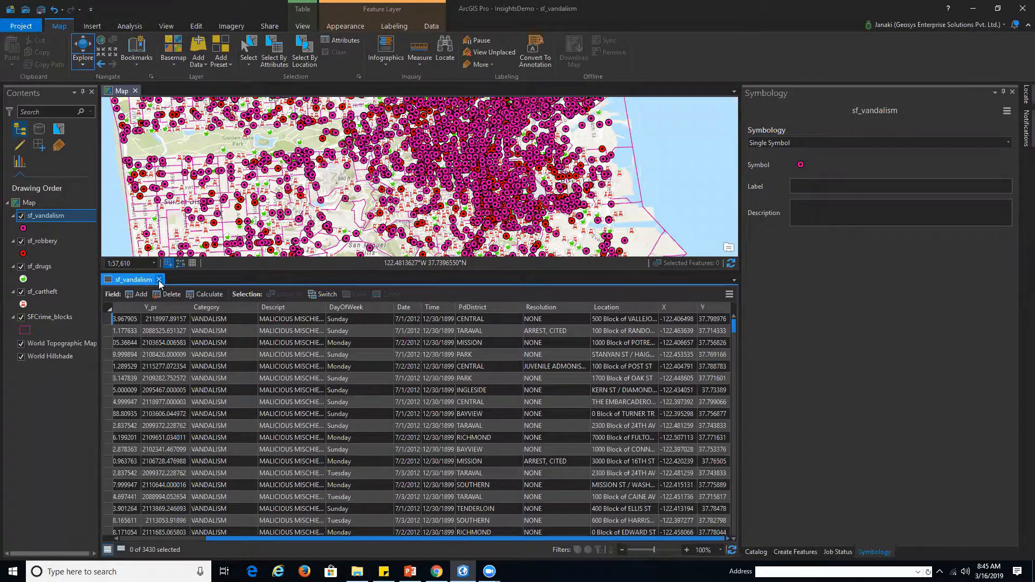
left_click(159, 281)
- Open the attribute tables of sf_robbery, sf_drugs and sf_cartheft to examine their records
right_click(30, 241)
left_click(62, 289)
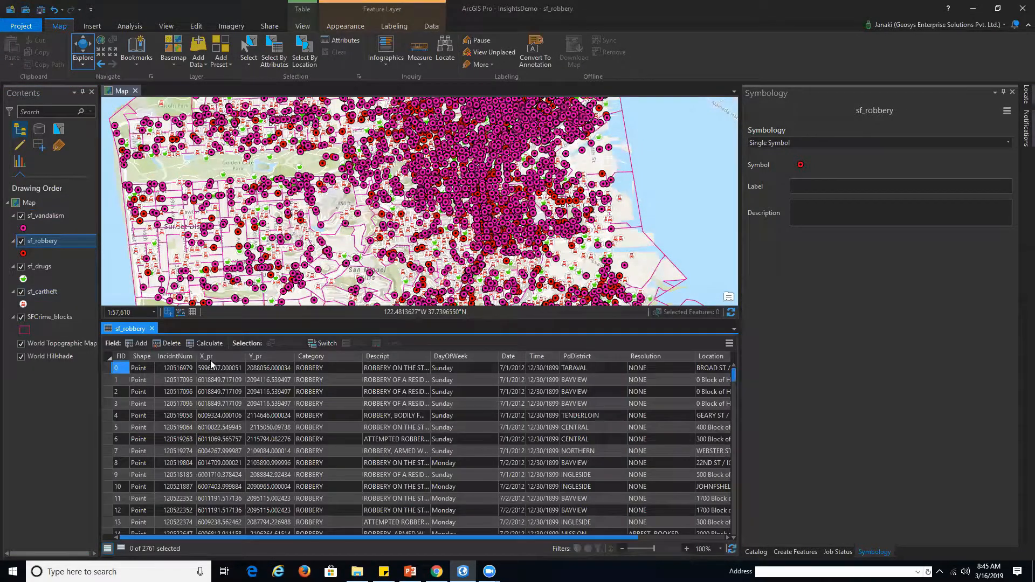
right_click(50, 266)
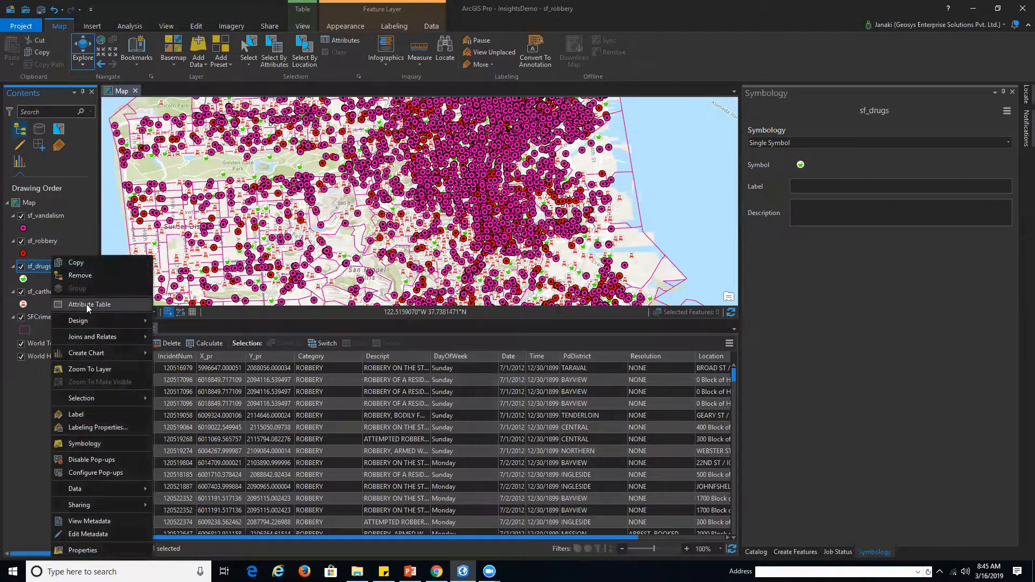
left_click(86, 304)
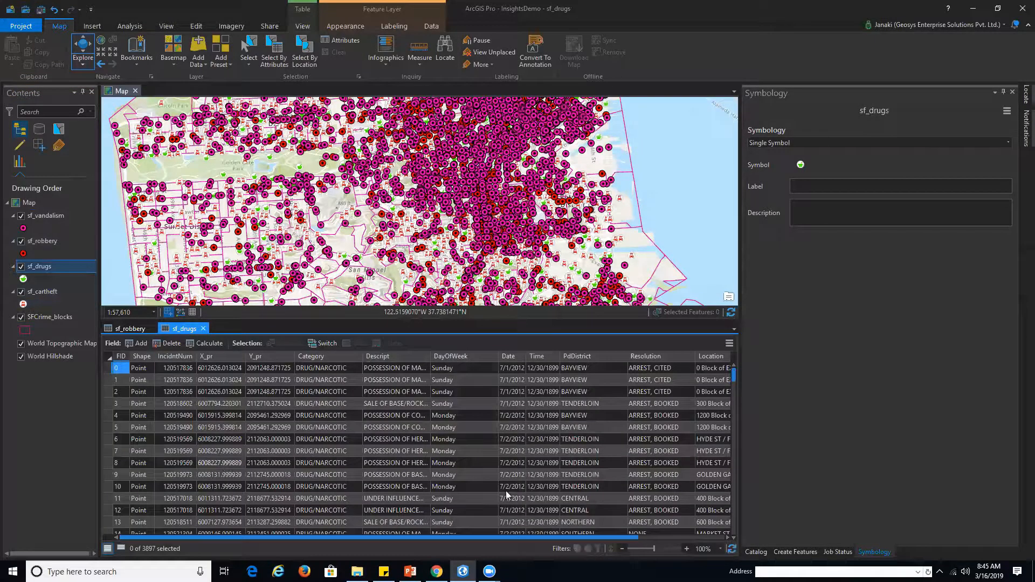
right_click(54, 293)
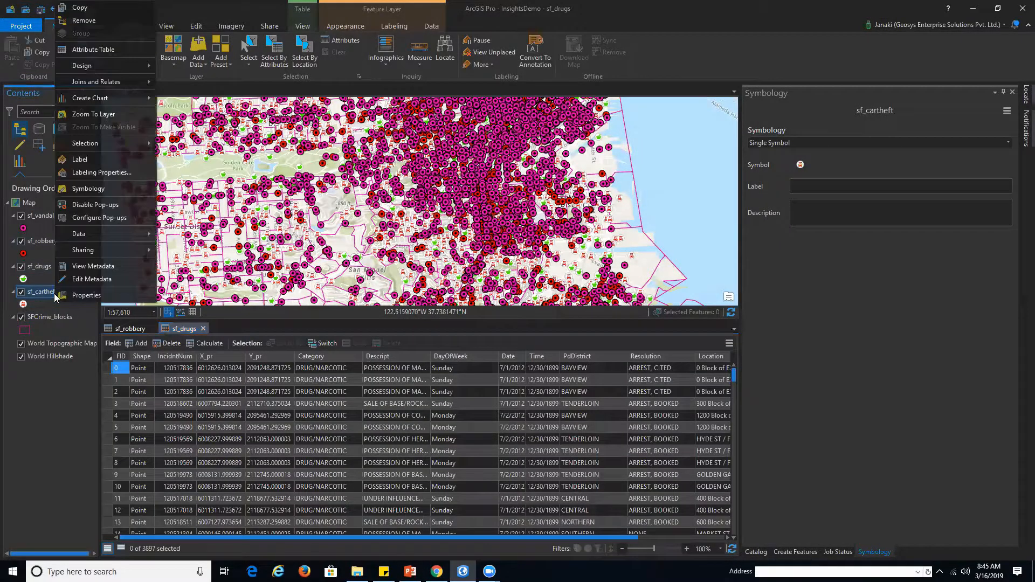
left_click(116, 48)
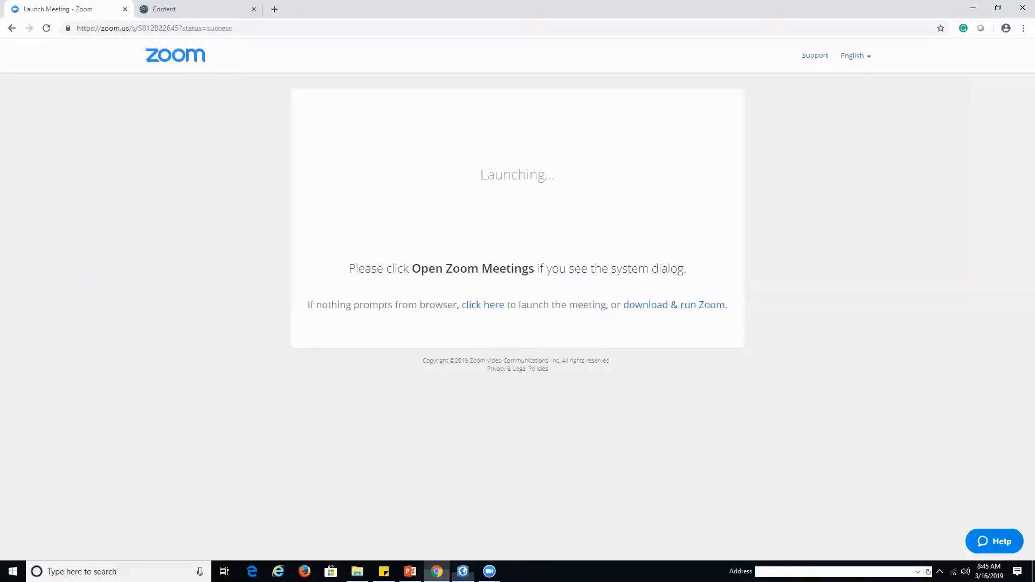
- Switch to the ArcGIS Online content page in Chrome and launch the Insights app from there
left_click(436, 572)
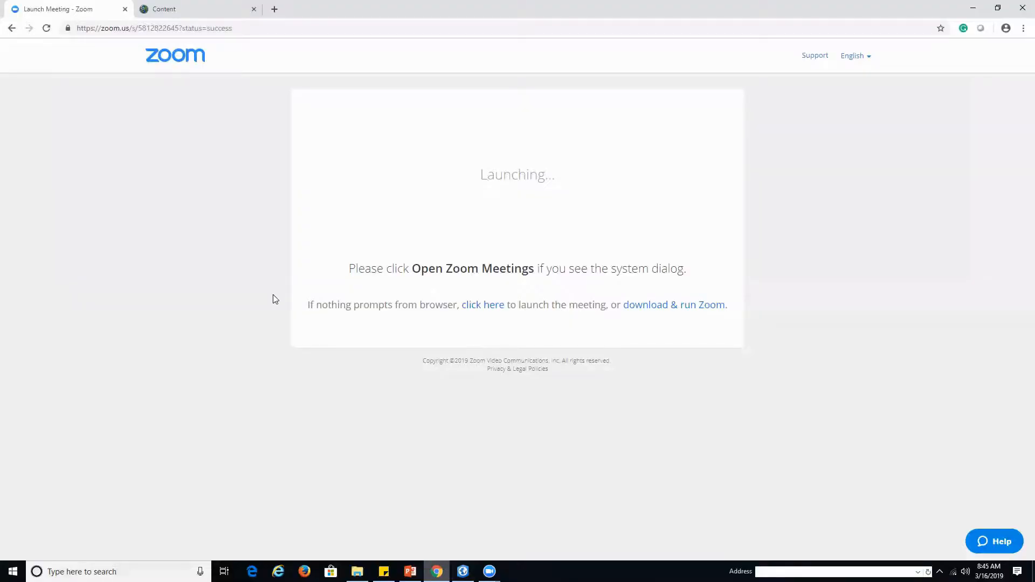
left_click(209, 8)
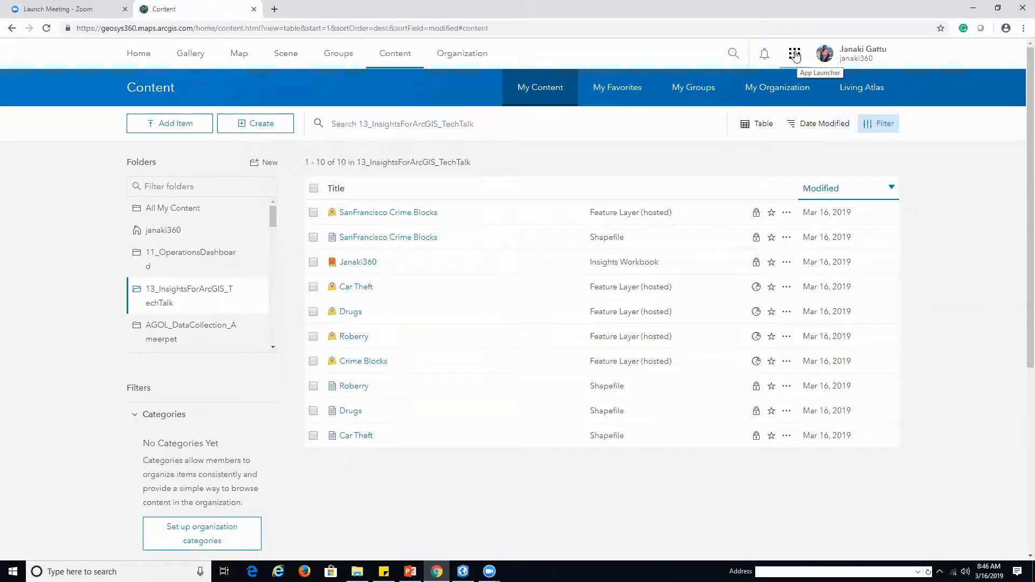
left_click(795, 54)
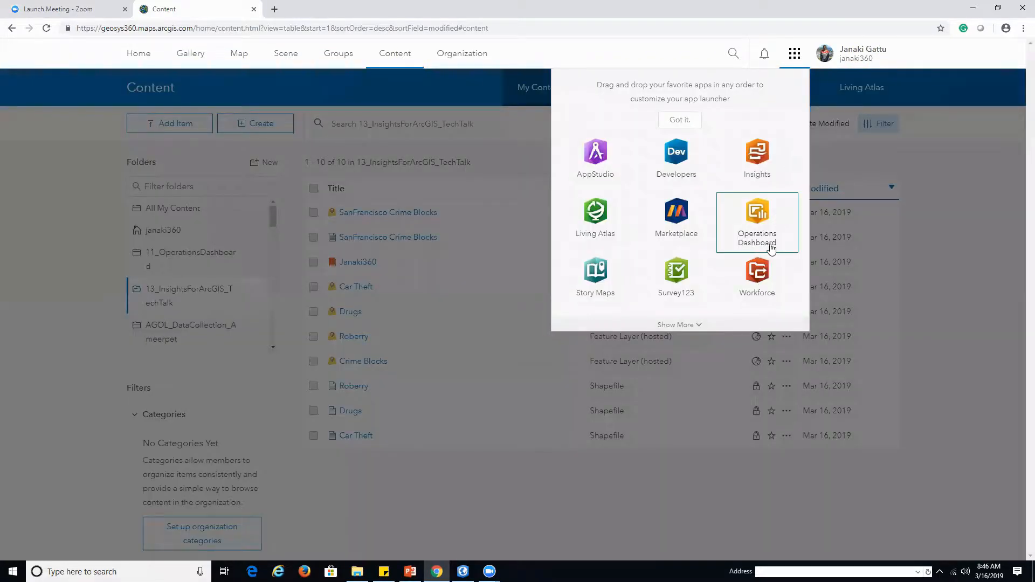
left_click(761, 155)
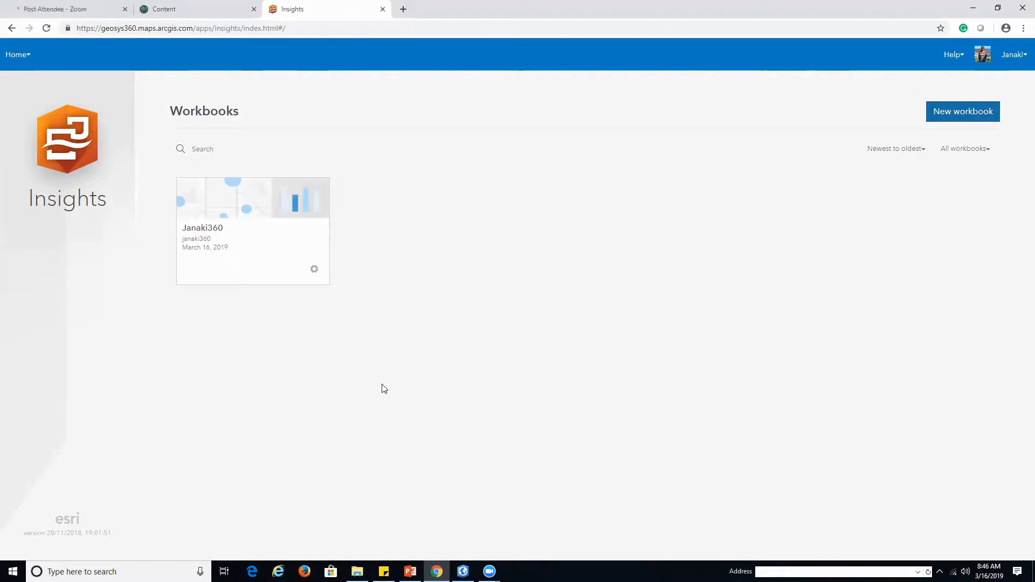
mouse_move(315, 270)
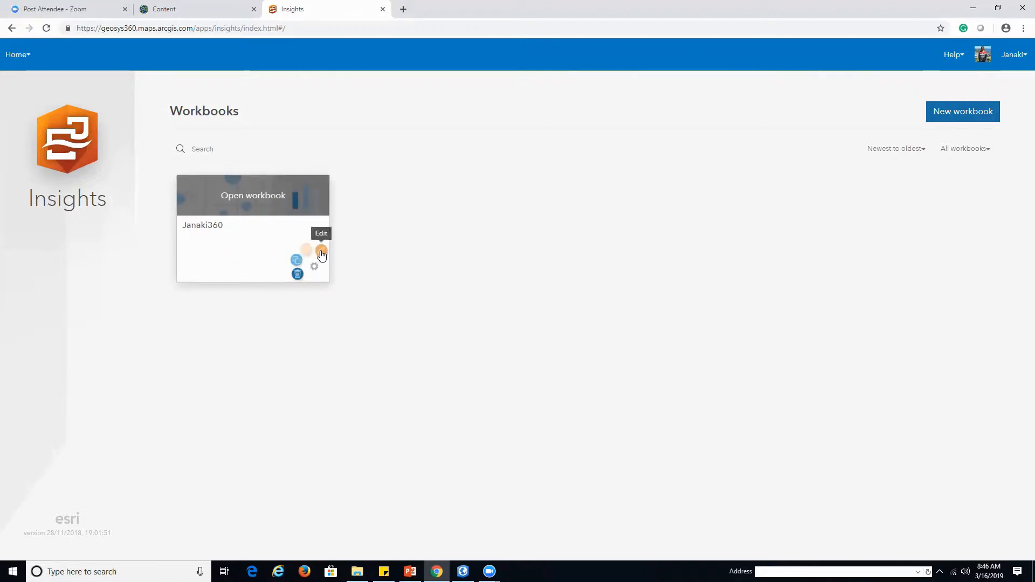
left_click(321, 252)
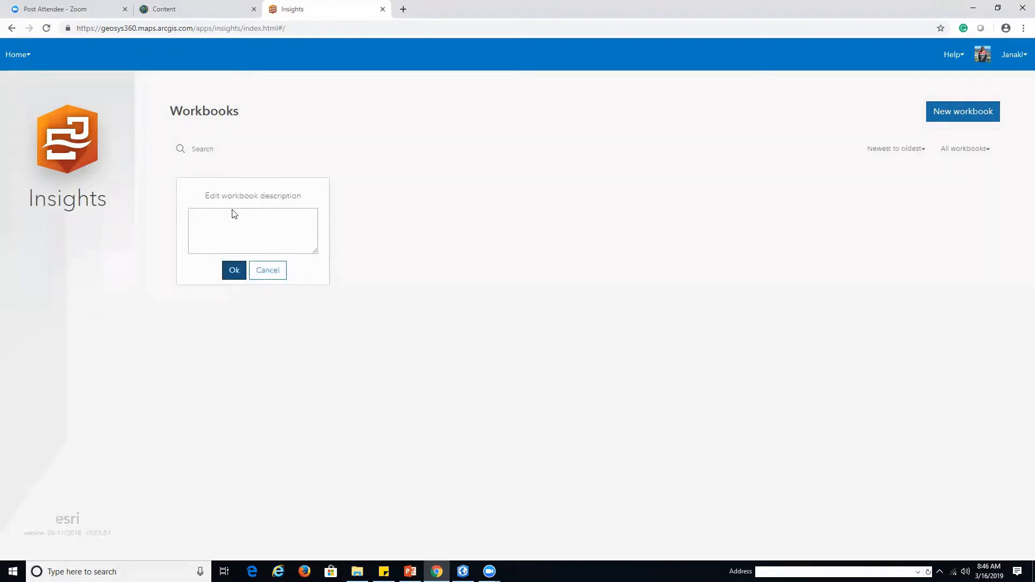
left_click(263, 270)
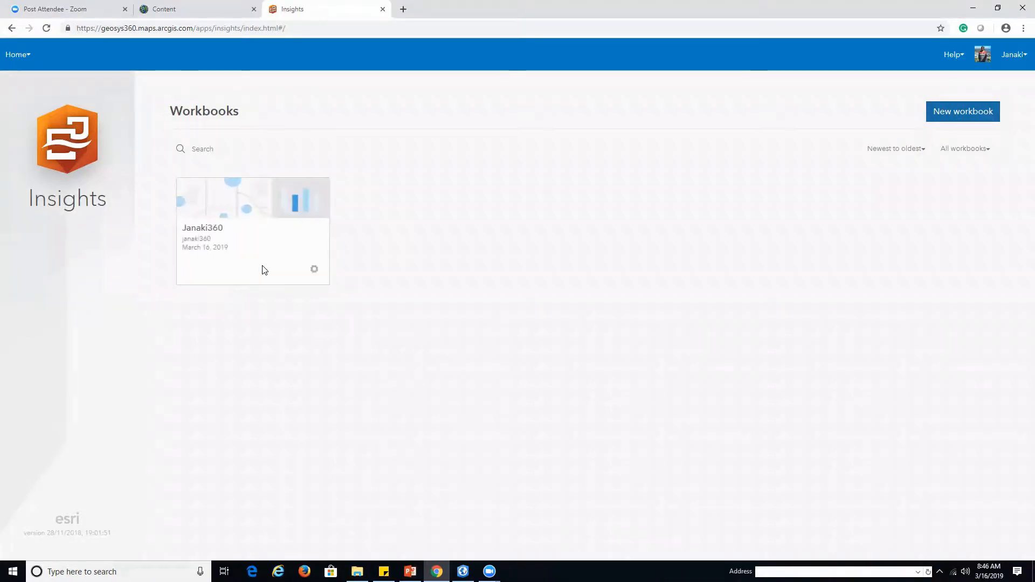
- Open the existing Insights workbook and display its CarTheft page
mouse_move(313, 268)
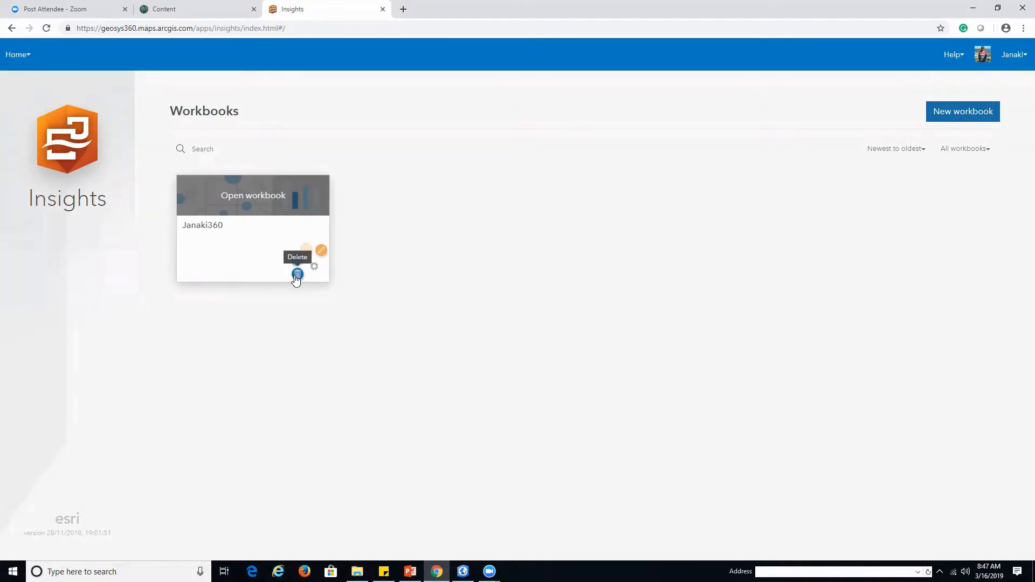
left_click(255, 197)
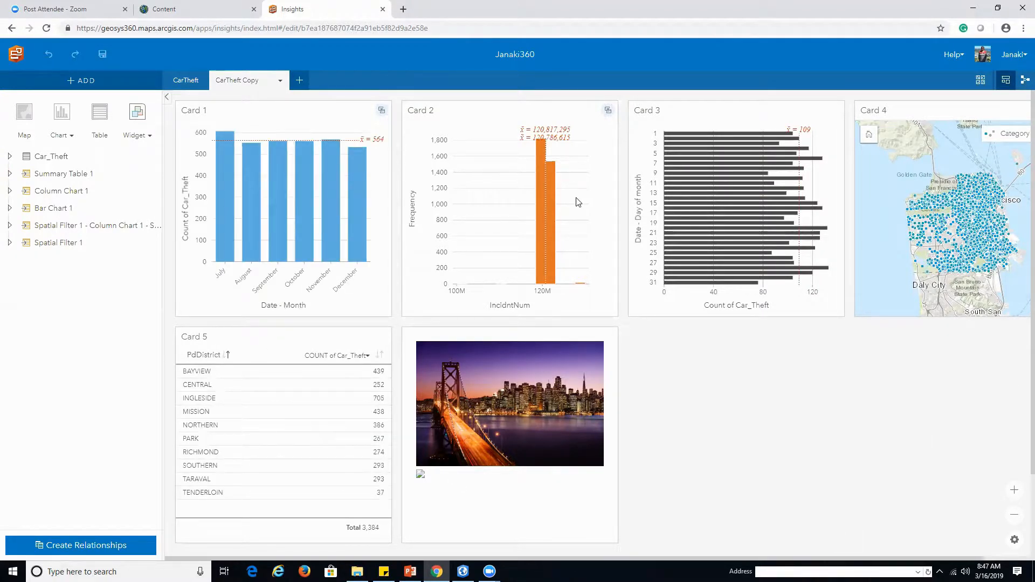
left_click(500, 55)
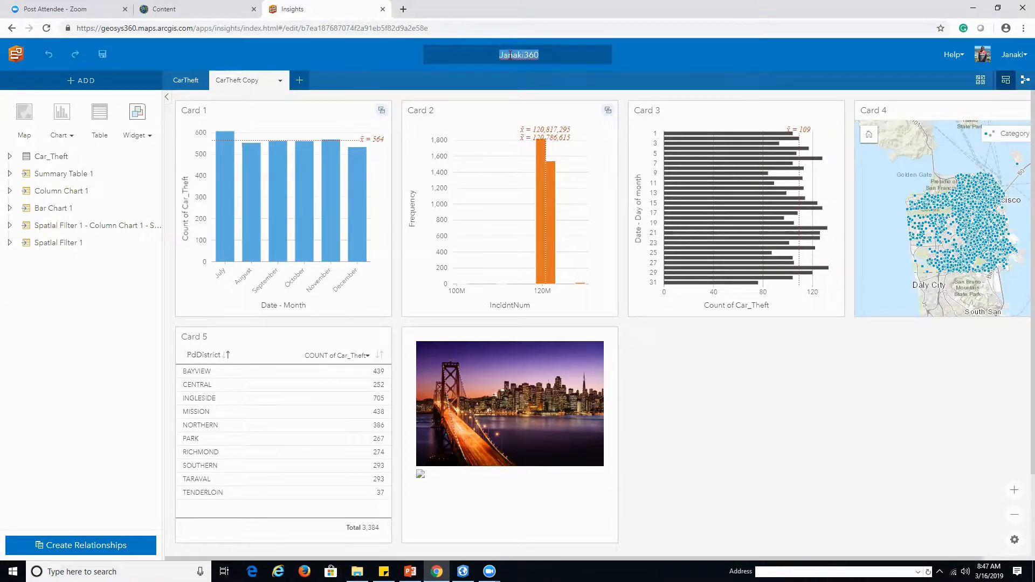
left_click(186, 80)
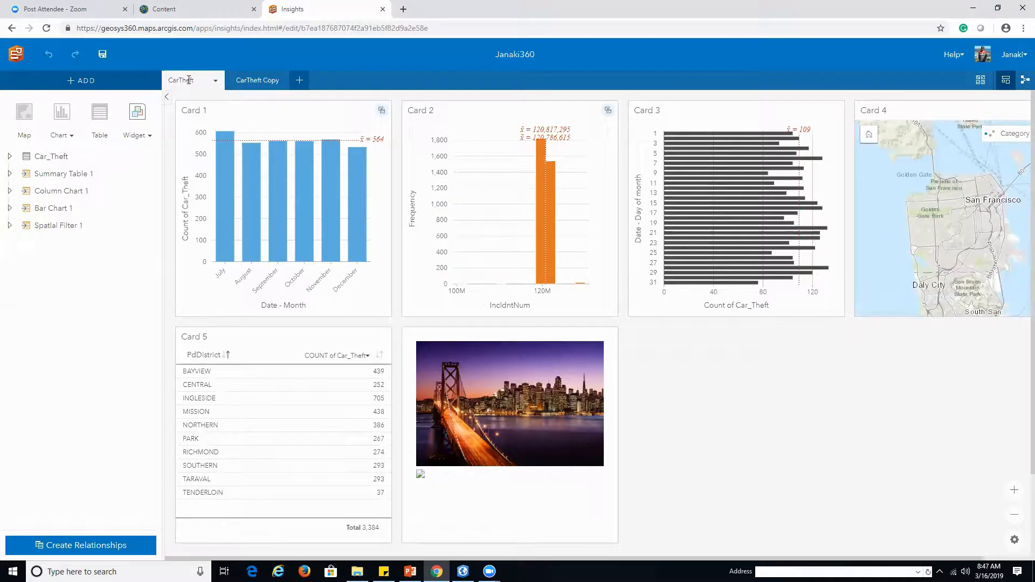
- Duplicate the CarTheft Copy page of the workbook
left_click(250, 81)
left_click(279, 82)
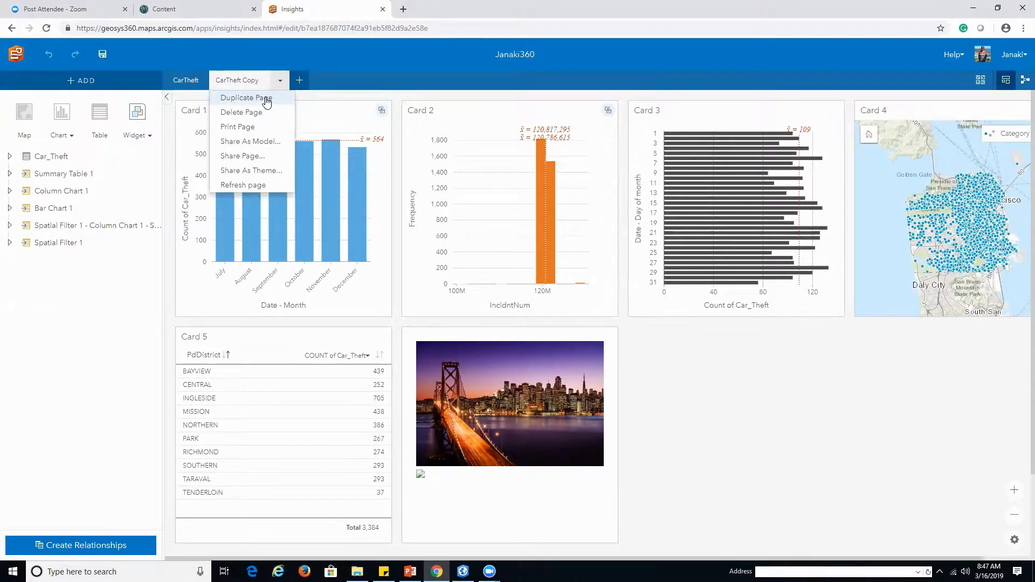
left_click(266, 100)
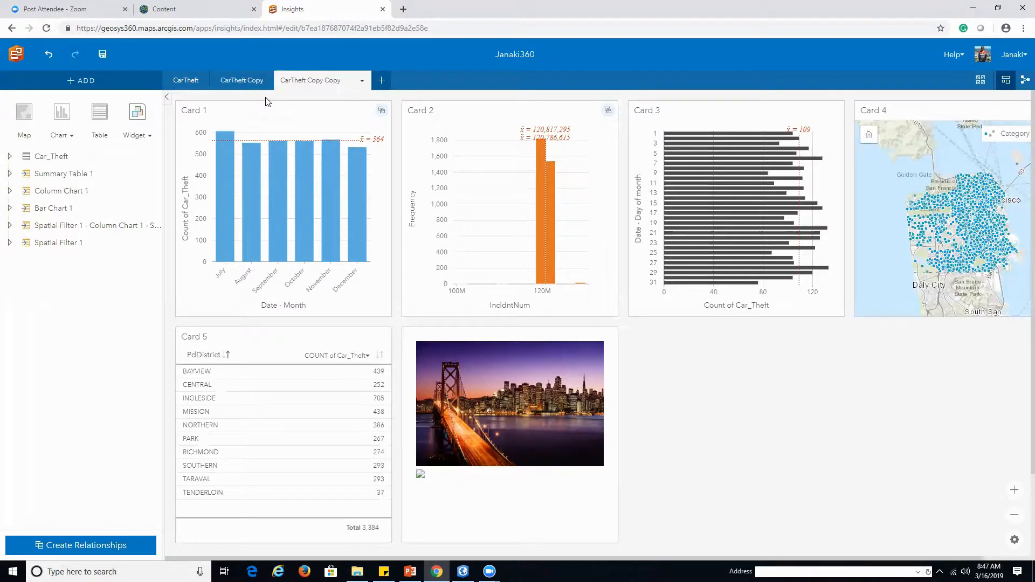
- Swap the places of the monthly car theft column chart and the IncidntNum histogram on the duplicated page
left_click_drag(261, 108, 718, 354)
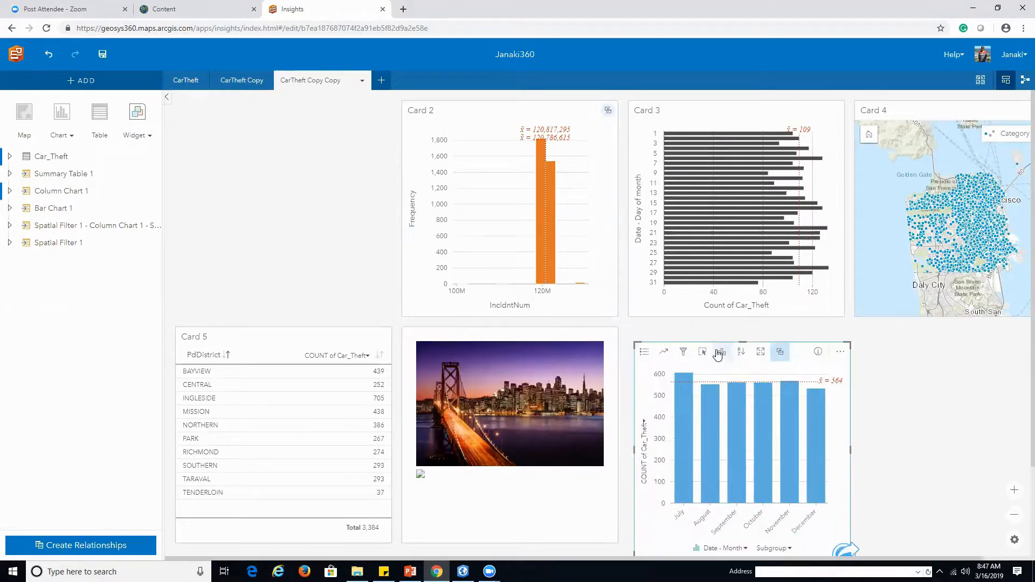
left_click_drag(506, 103, 270, 103)
left_click_drag(742, 345, 498, 120)
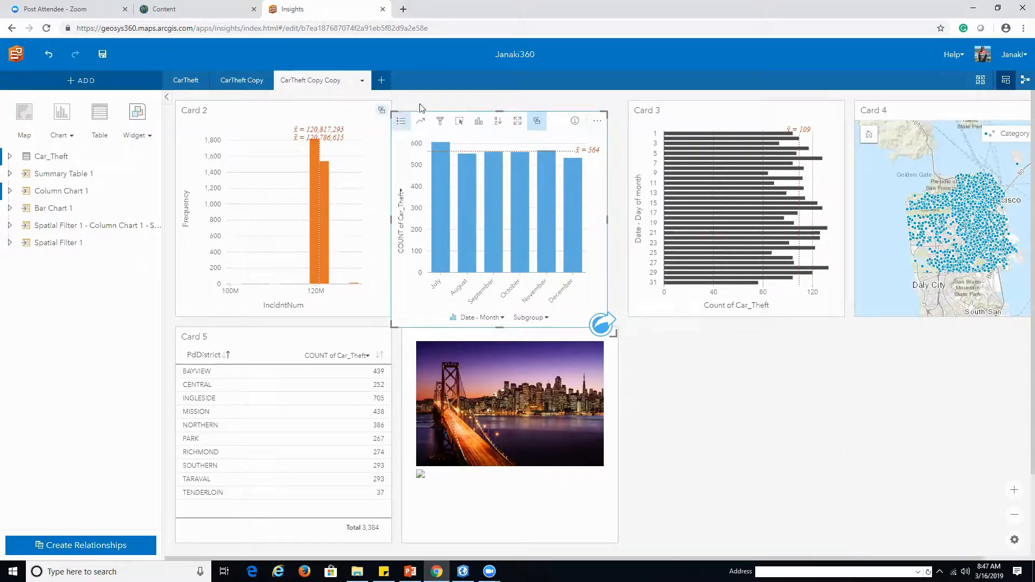
- Try the median and quartile chart statistics on the monthly car theft column chart
left_click(421, 125)
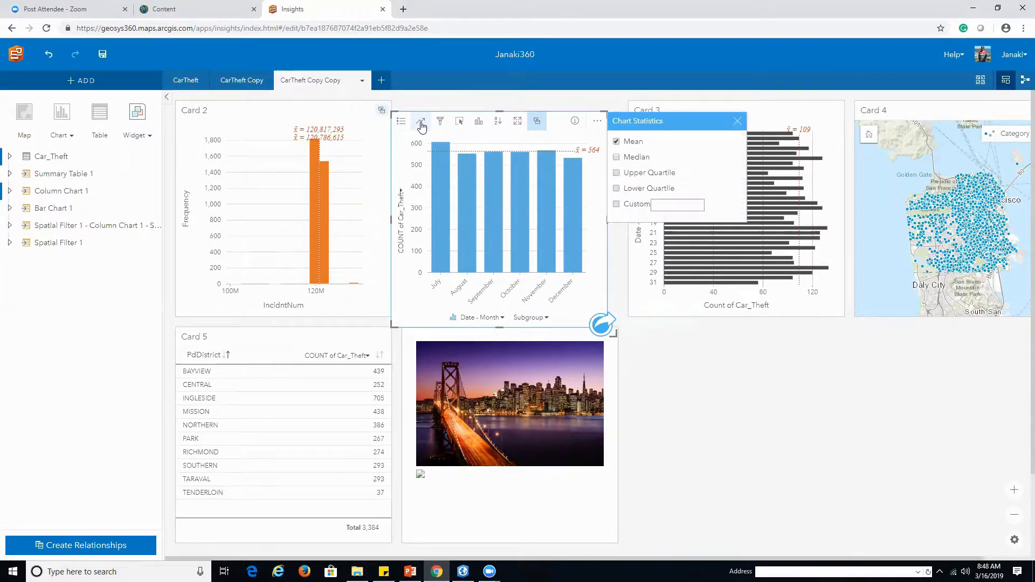
left_click(617, 158)
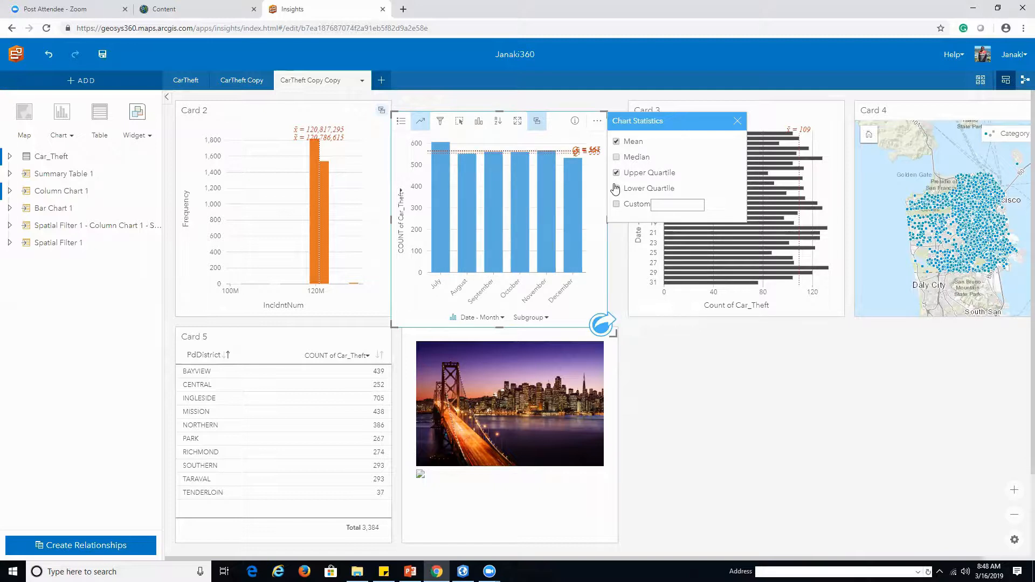
left_click(617, 188)
left_click(617, 172)
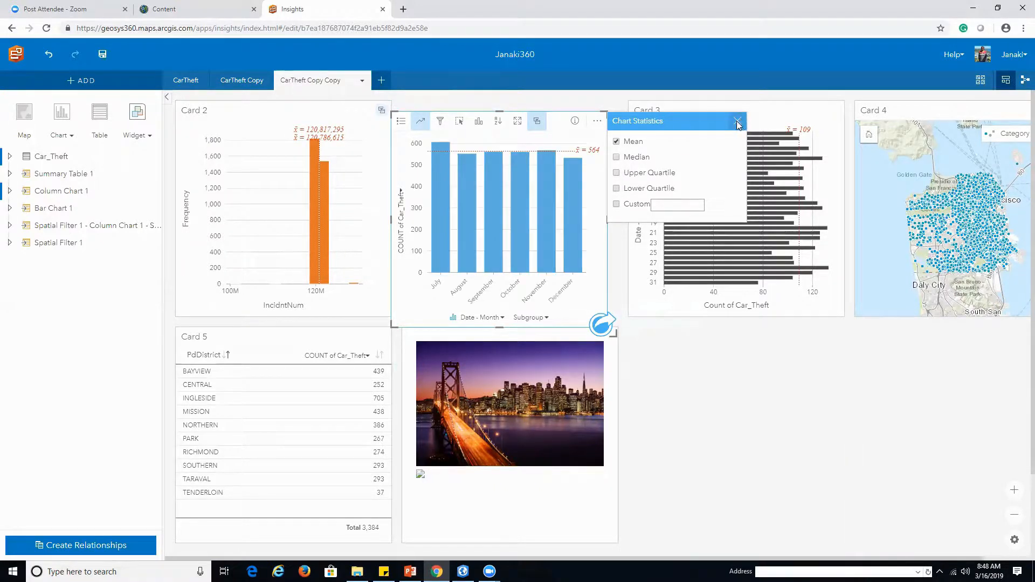
left_click(737, 120)
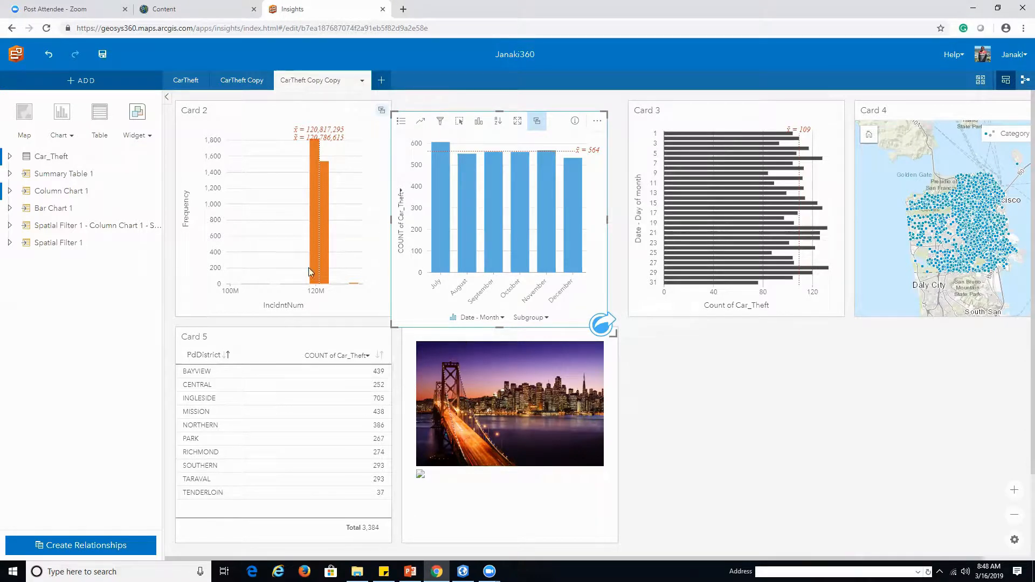
- Browse the data sources available to add to the page: own content, groups, Living Atlas, Boundaries, and Excel or CSV
left_click(149, 138)
left_click(91, 83)
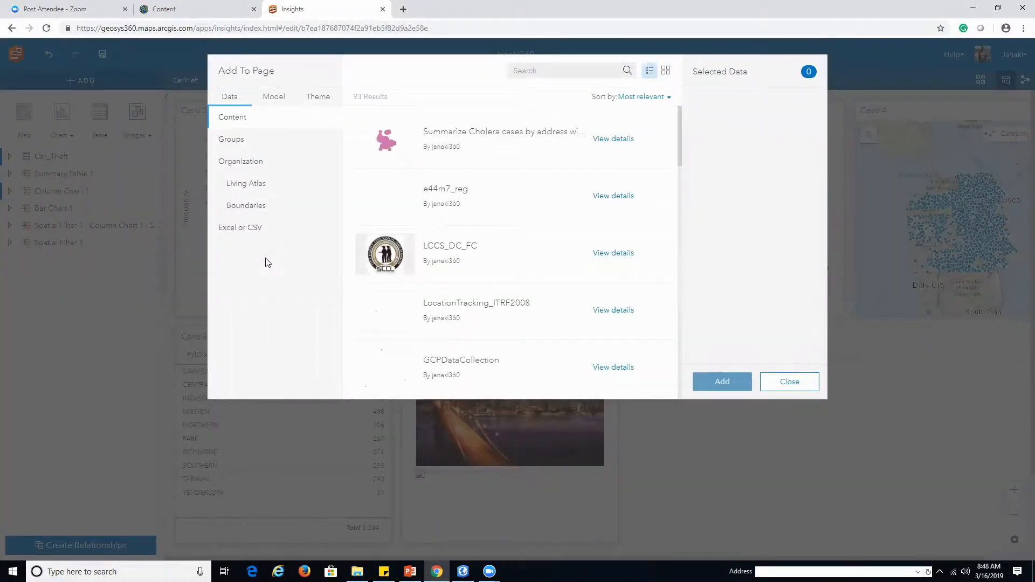
left_click(289, 151)
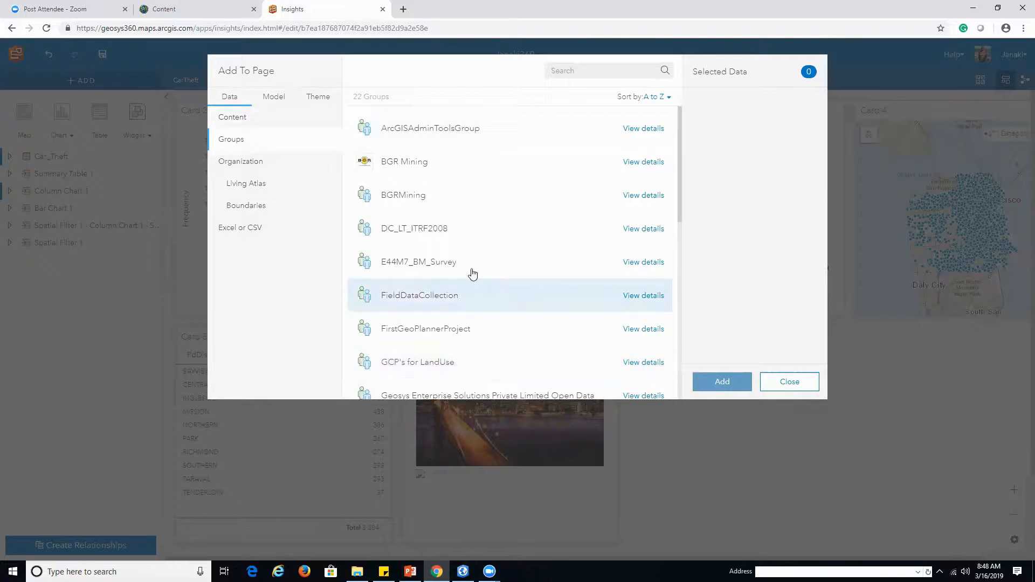
left_click(246, 186)
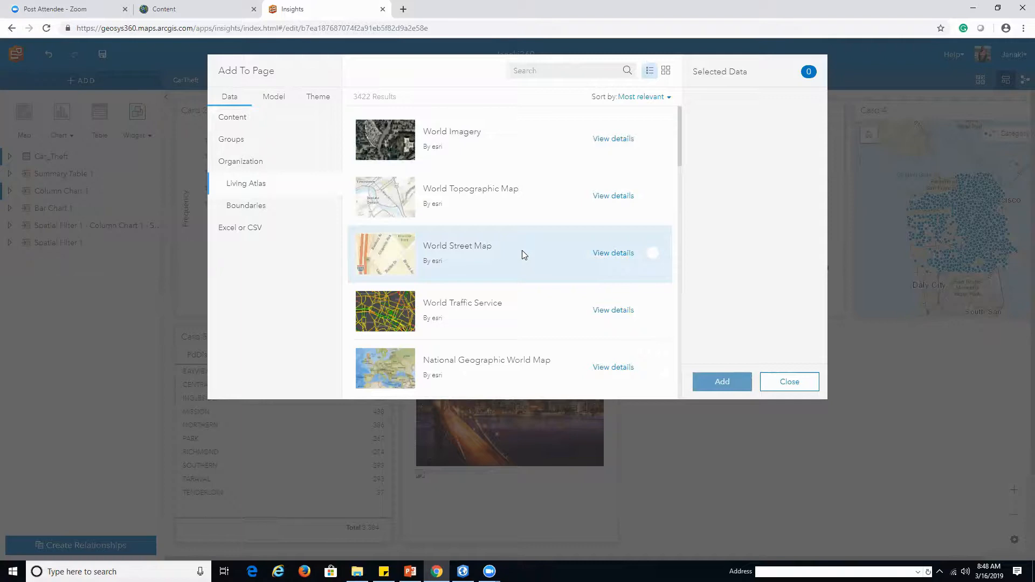
left_click(276, 211)
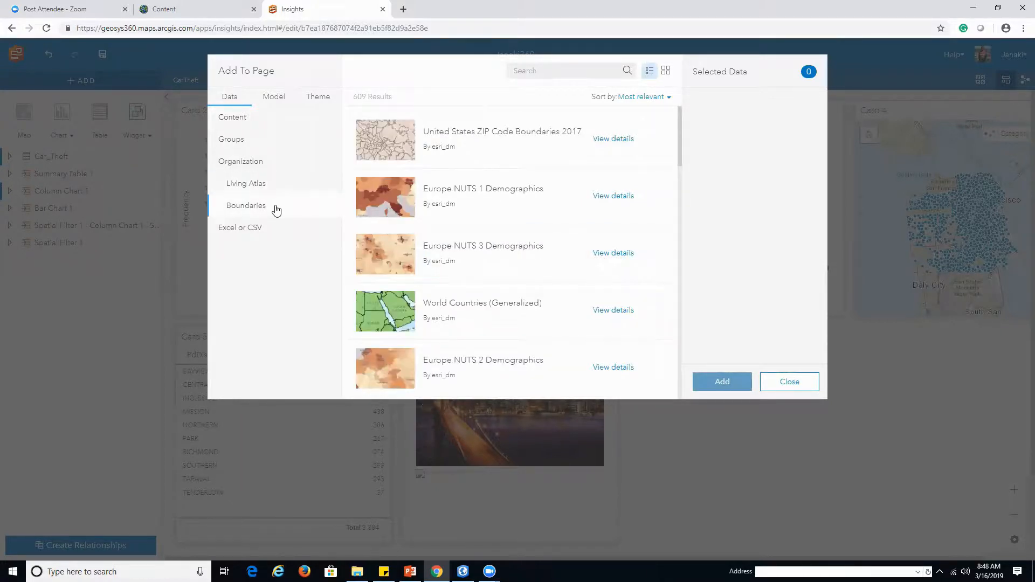
scroll(564, 305, "down", 5)
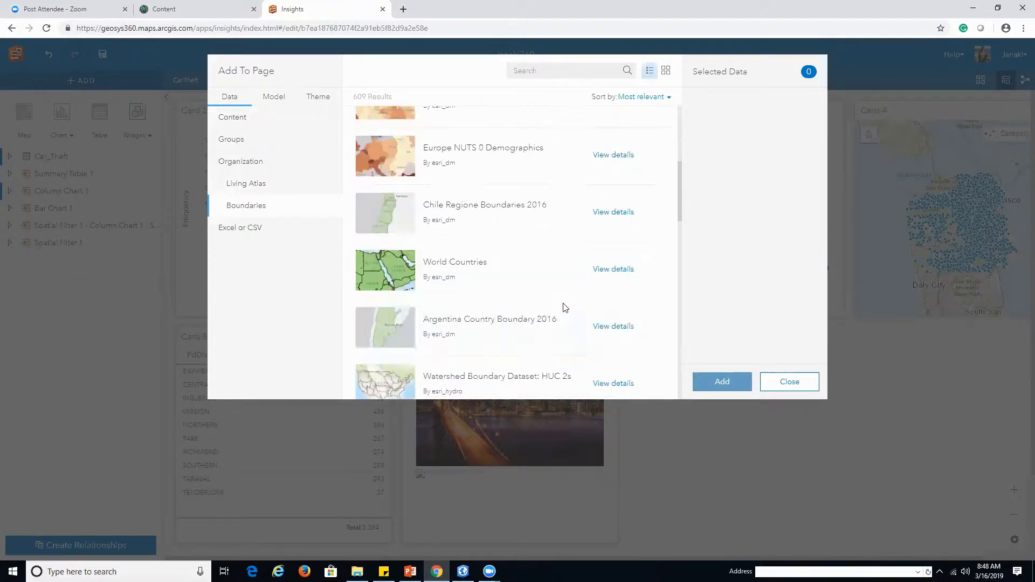
scroll(560, 307, "down", 6)
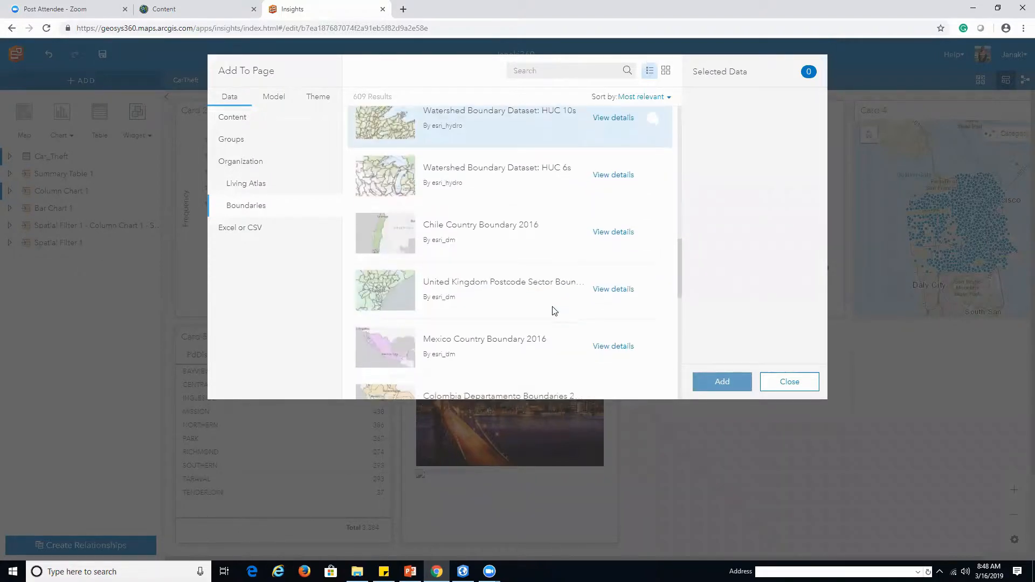
left_click(219, 227)
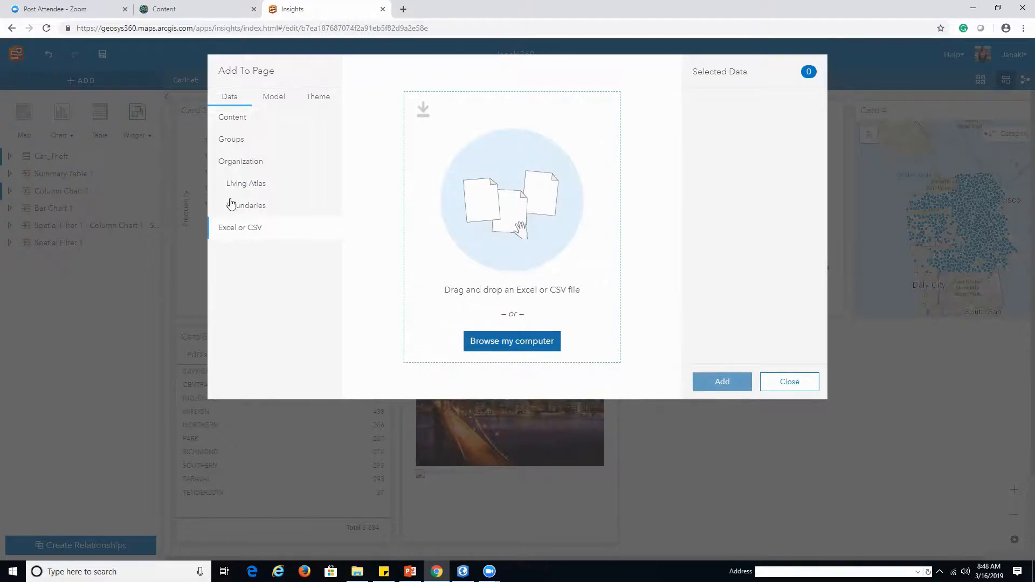
left_click(261, 121)
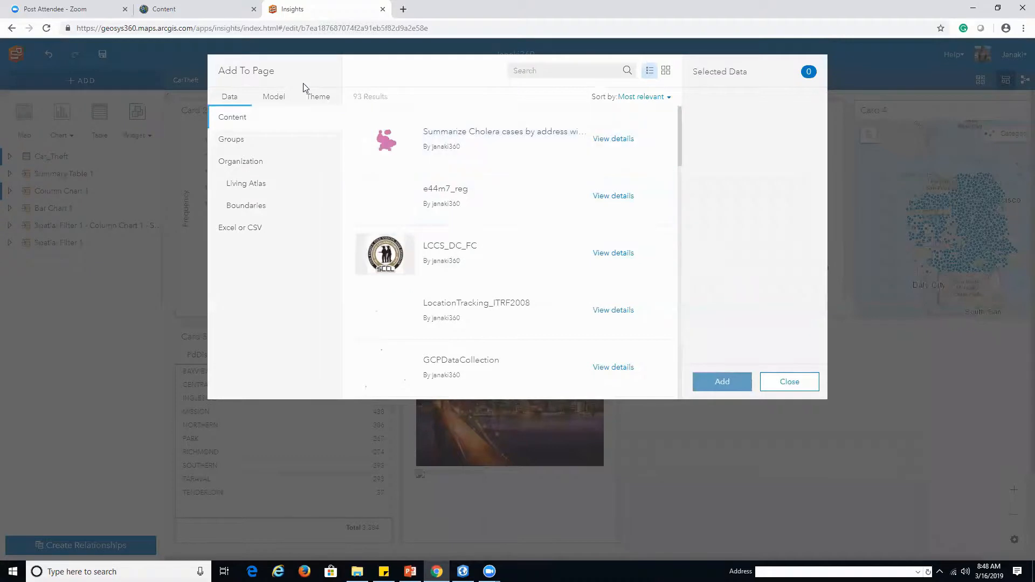
- Look through the models and themes that can be added to the page, without adding any
left_click(273, 99)
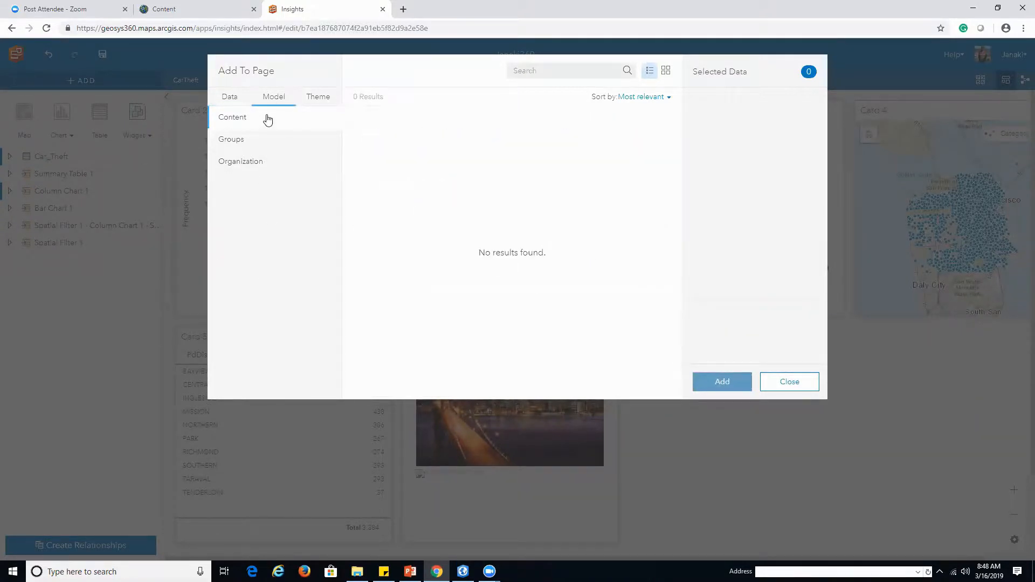
left_click(232, 162)
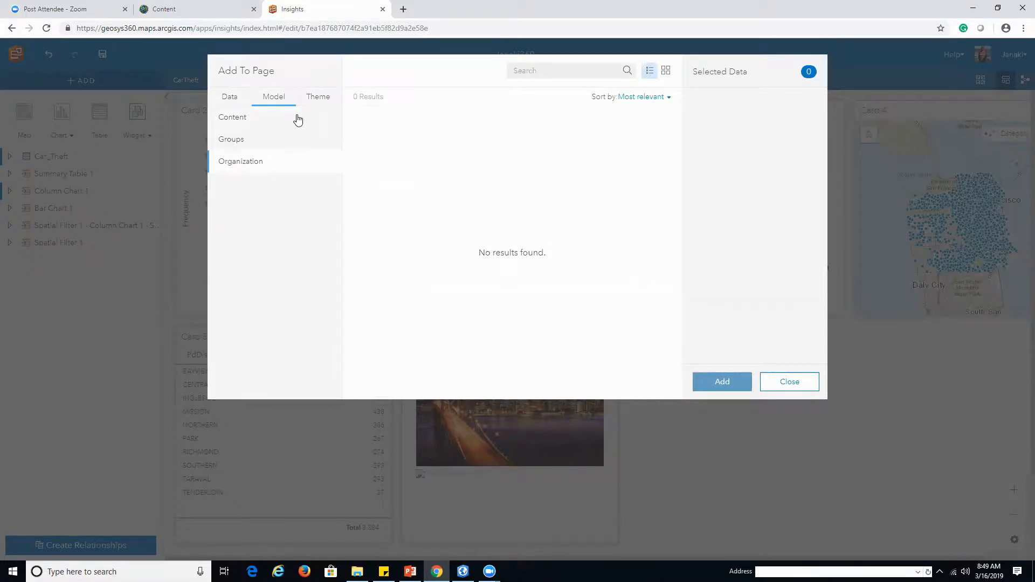
left_click(320, 97)
left_click(808, 383)
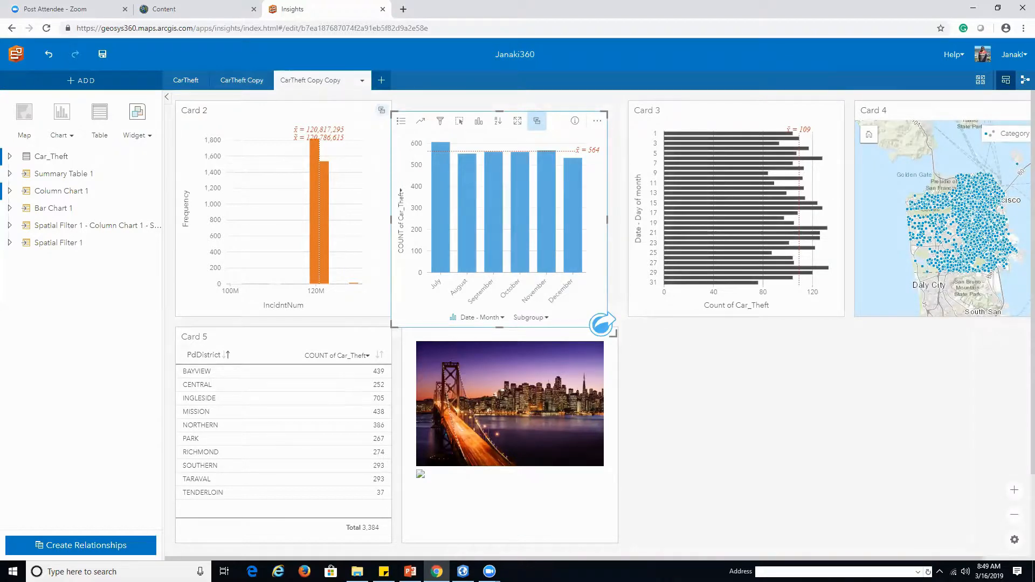
- Return to the list of workbooks and create a new workbook
left_click(1021, 5)
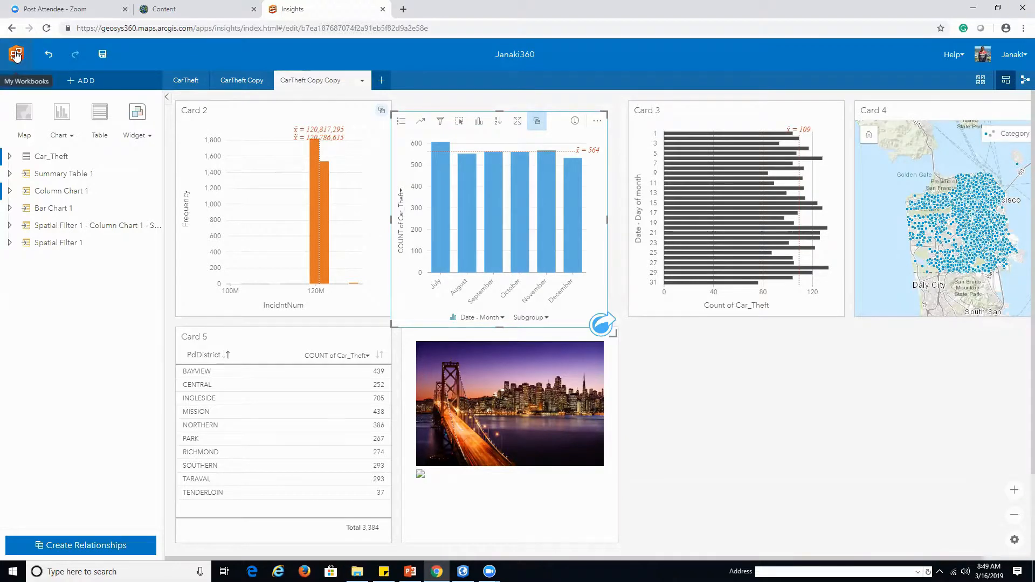
left_click(571, 89)
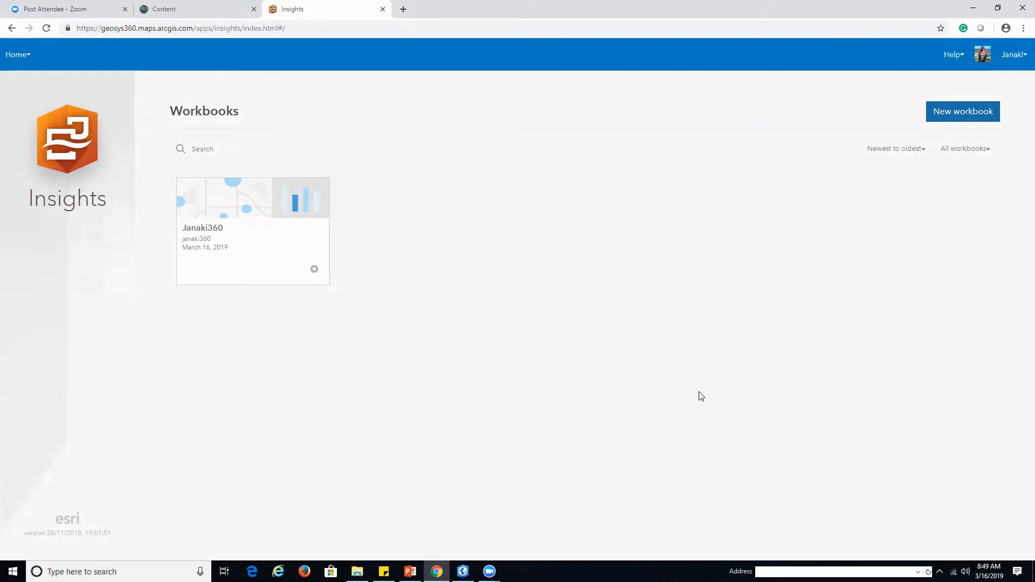
left_click(987, 114)
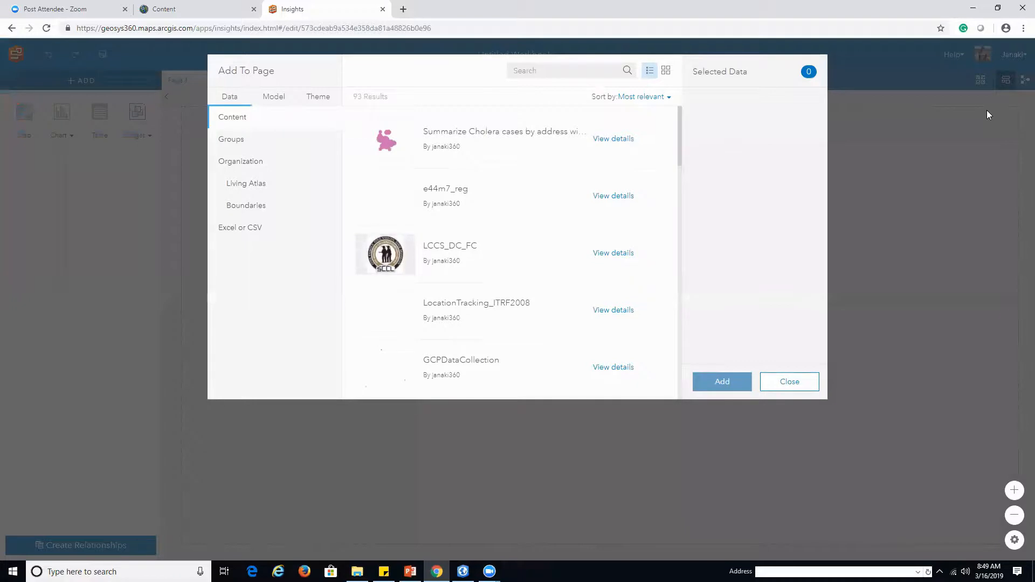
- Add the Crime Blocks, Drugs, Car Theft and Roberry layers from InsightsGroup to the new workbook's page
left_click(265, 141)
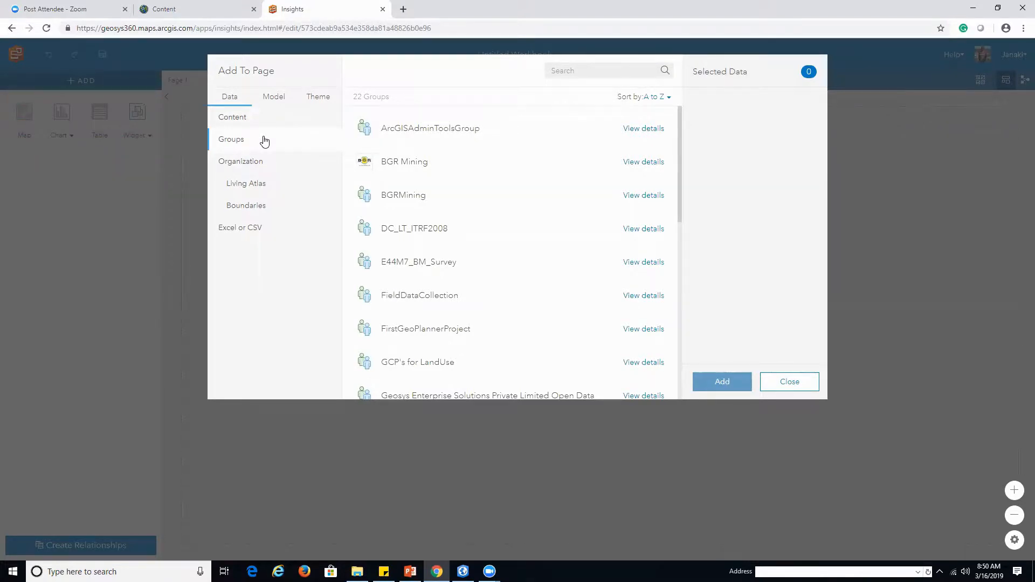
scroll(542, 320, "down", 4)
left_click(546, 320)
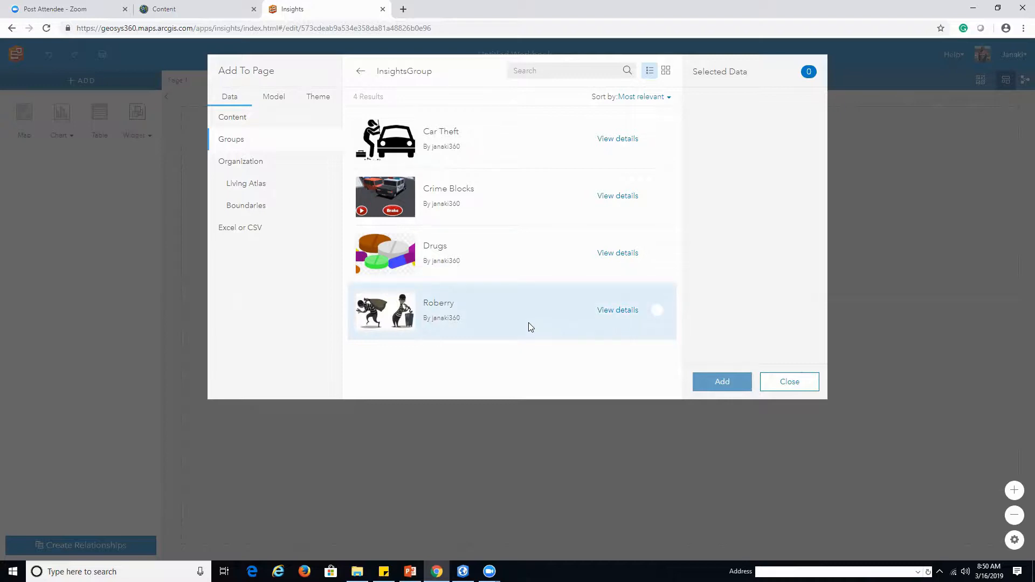
left_click(549, 197)
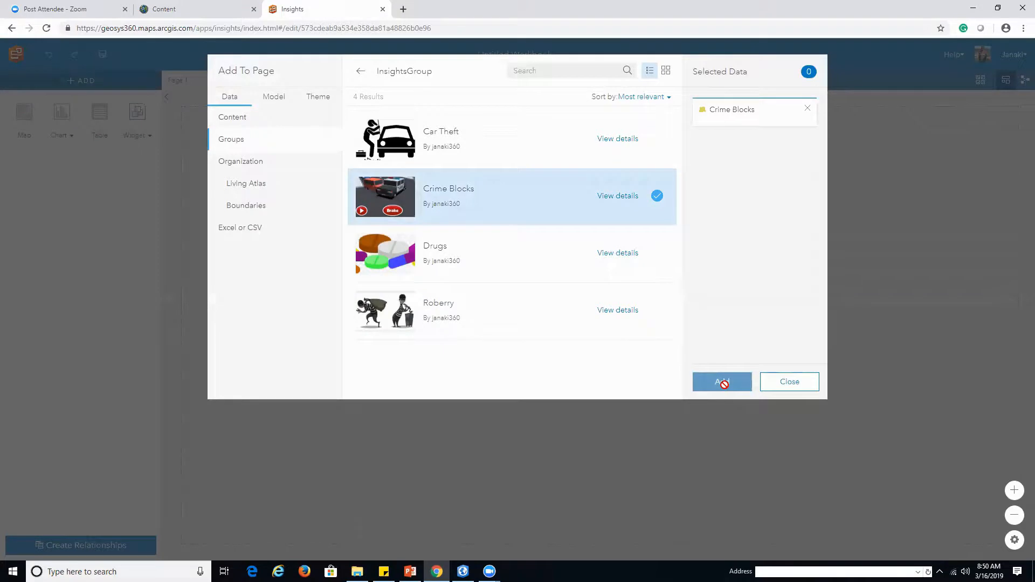
left_click(436, 264)
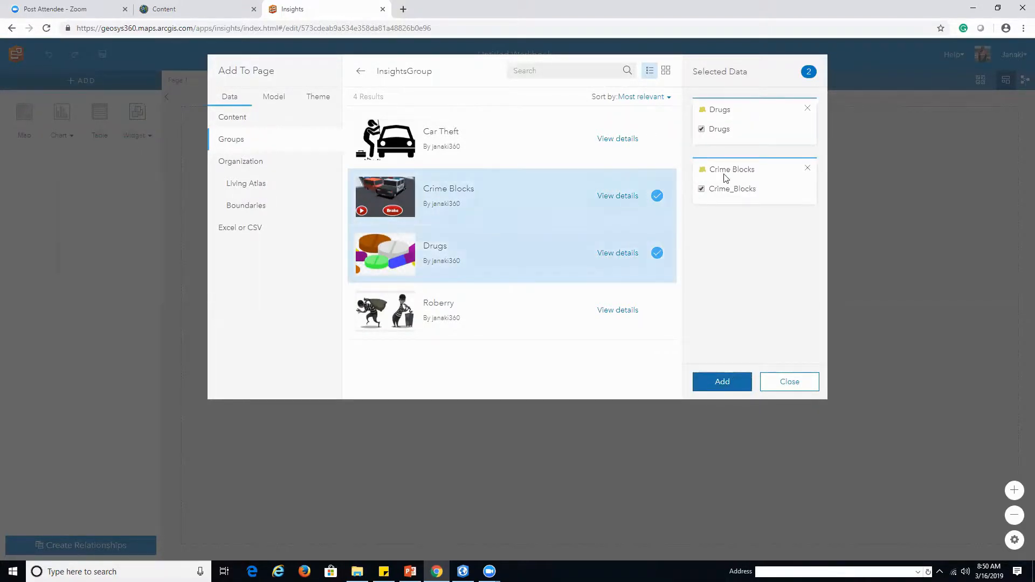
left_click(446, 149)
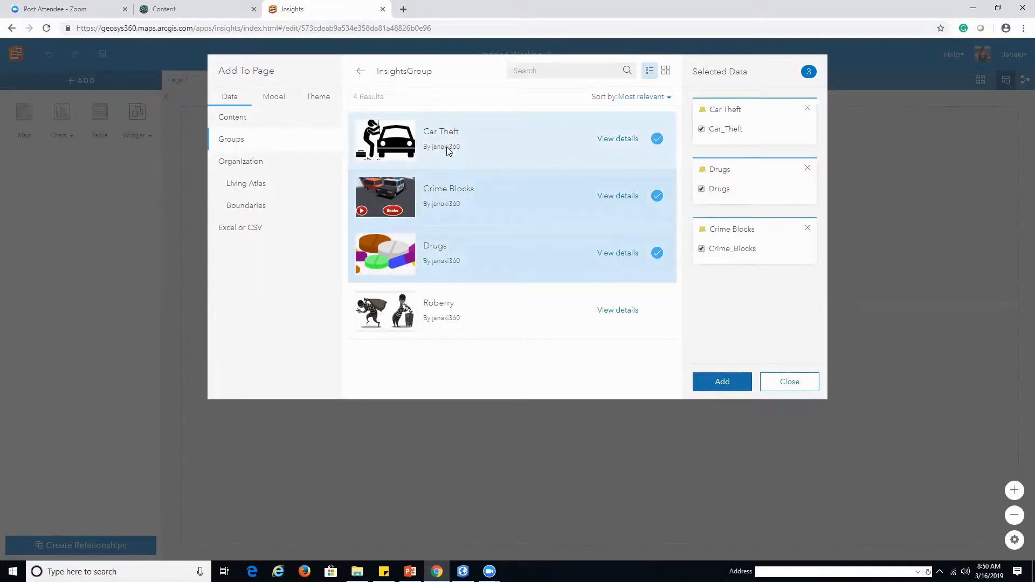
left_click(465, 323)
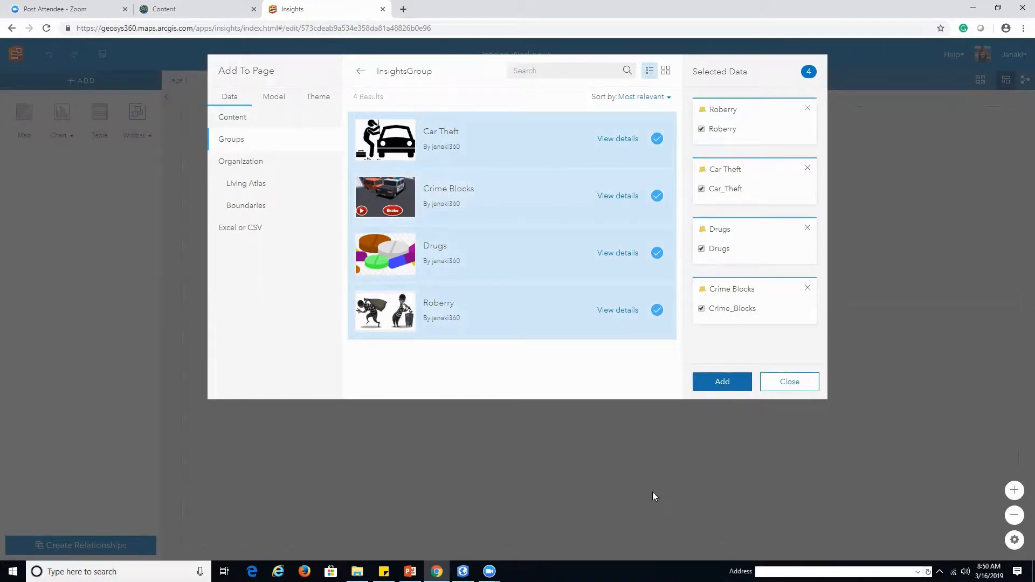
left_click(721, 382)
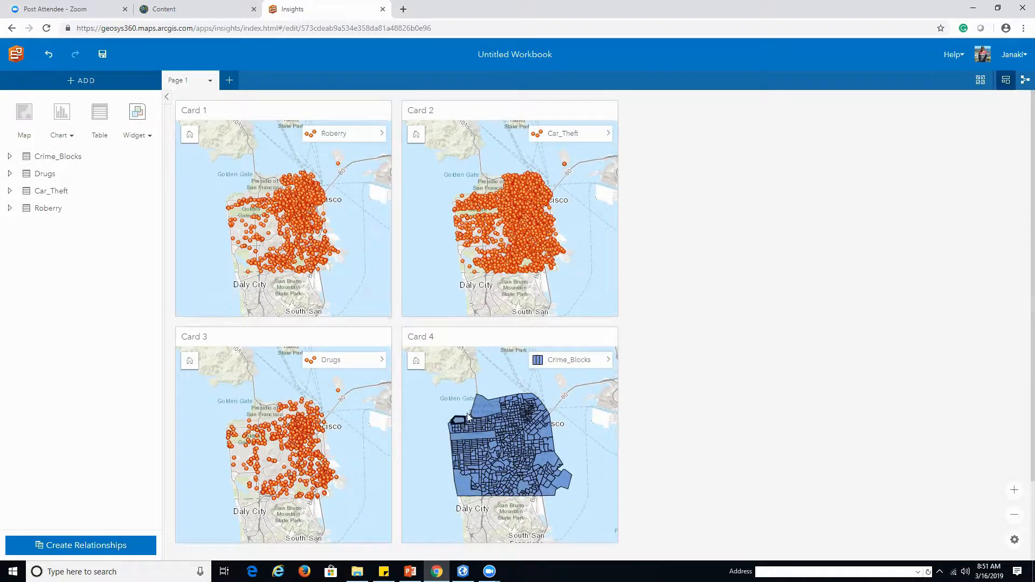
- Set the fill color of the Crime_Blocks layer on its map card to light red #FF7F7F
mouse_move(514, 431)
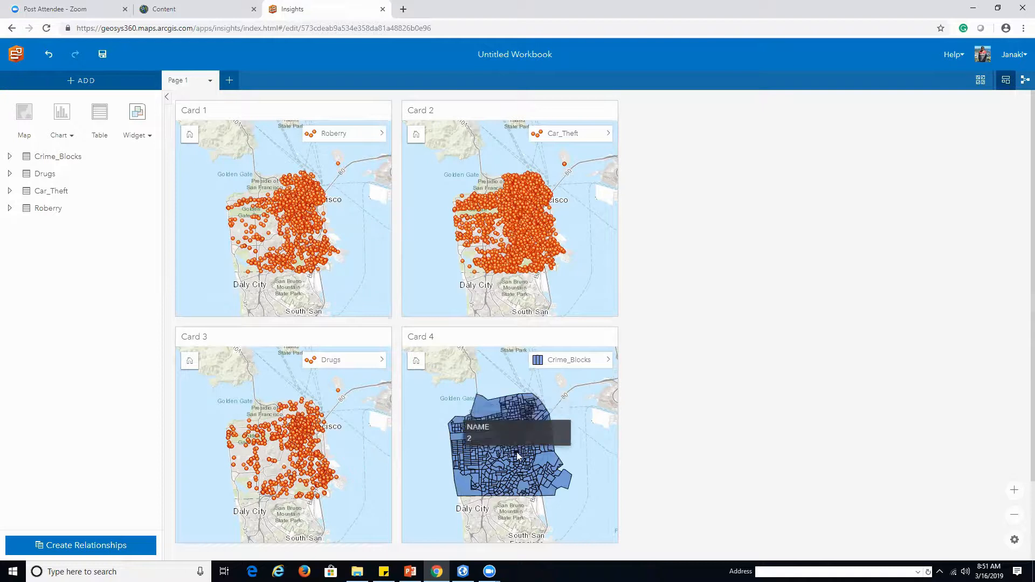
left_click(609, 361)
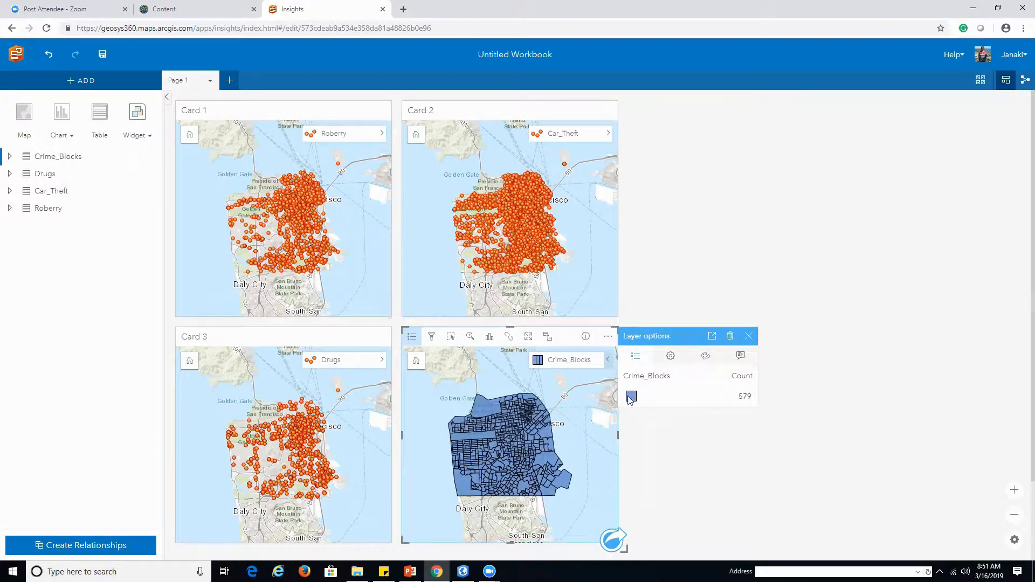
left_click(705, 358)
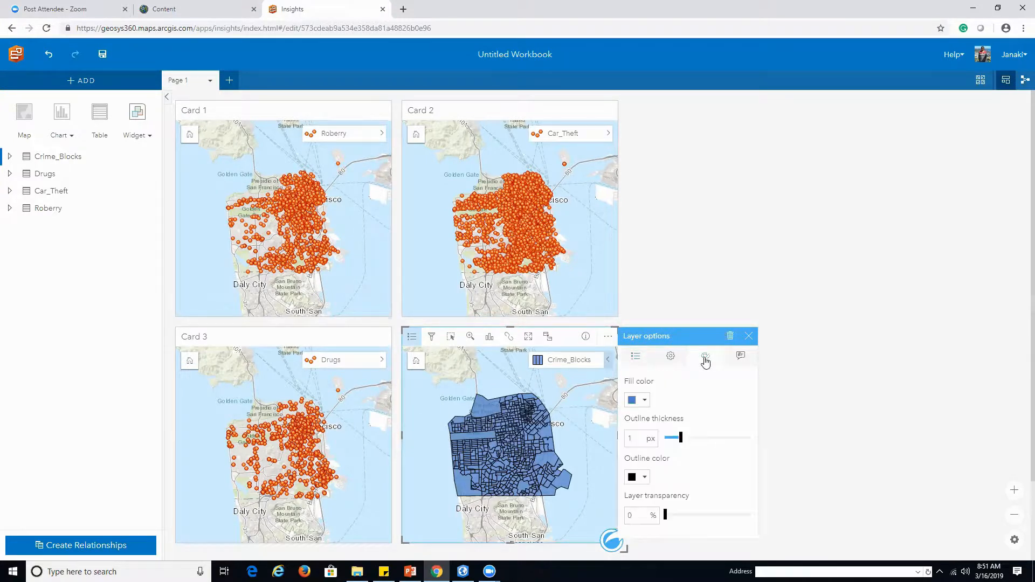
left_click(645, 401)
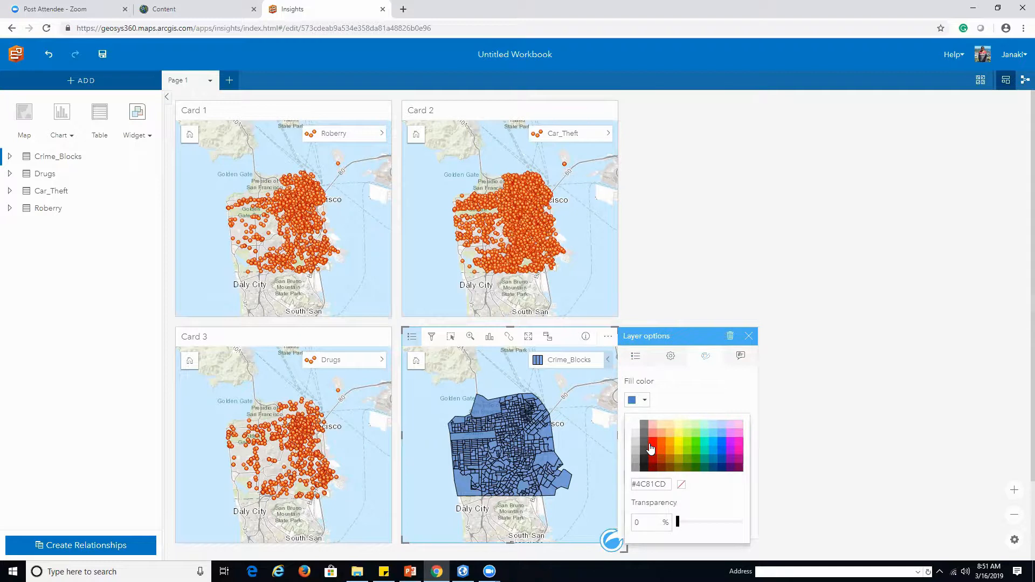
left_click(655, 434)
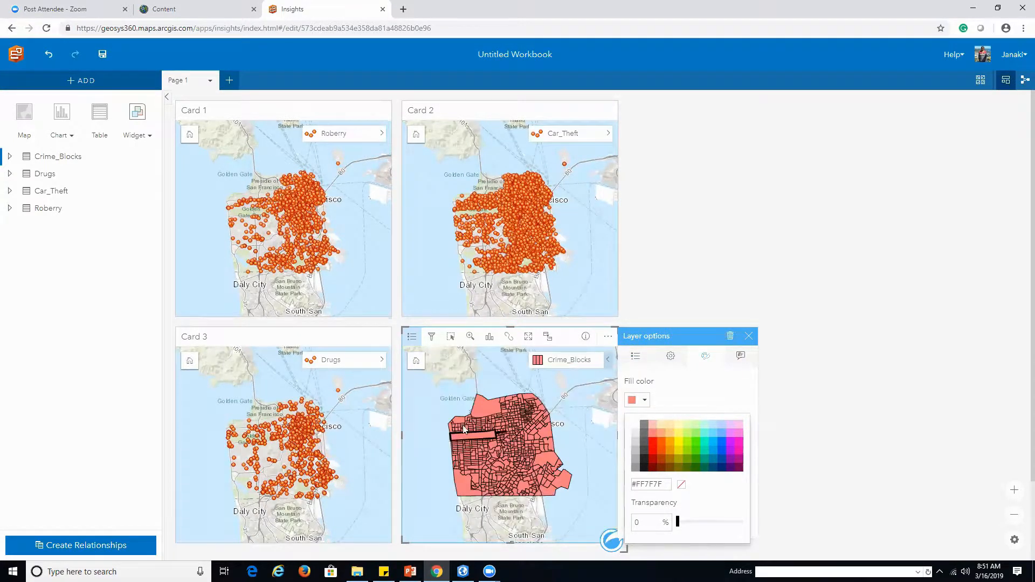
left_click(701, 405)
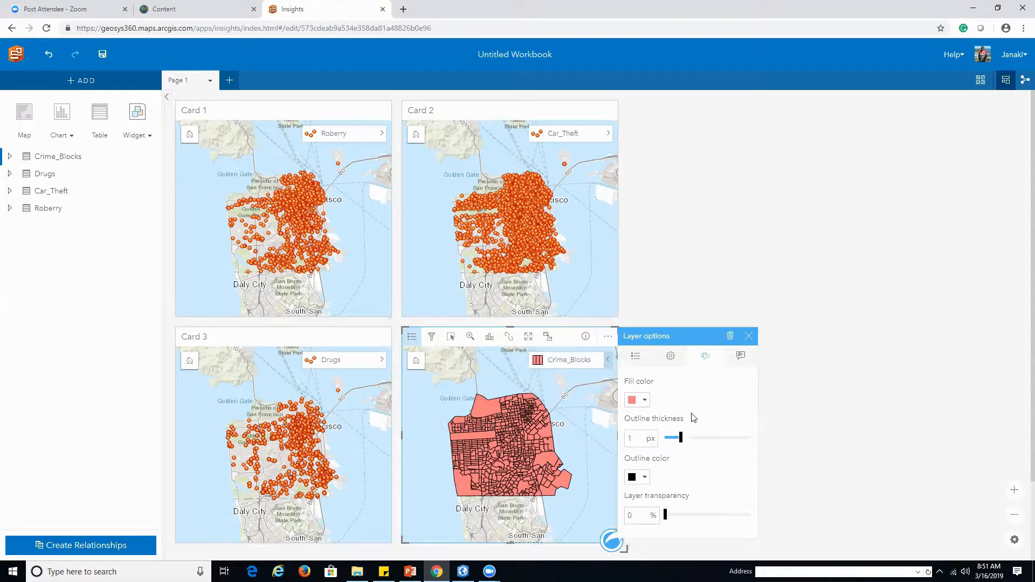
- Set the outline color of the Crime_Blocks layer to yellow #FFFF00
left_click(645, 477)
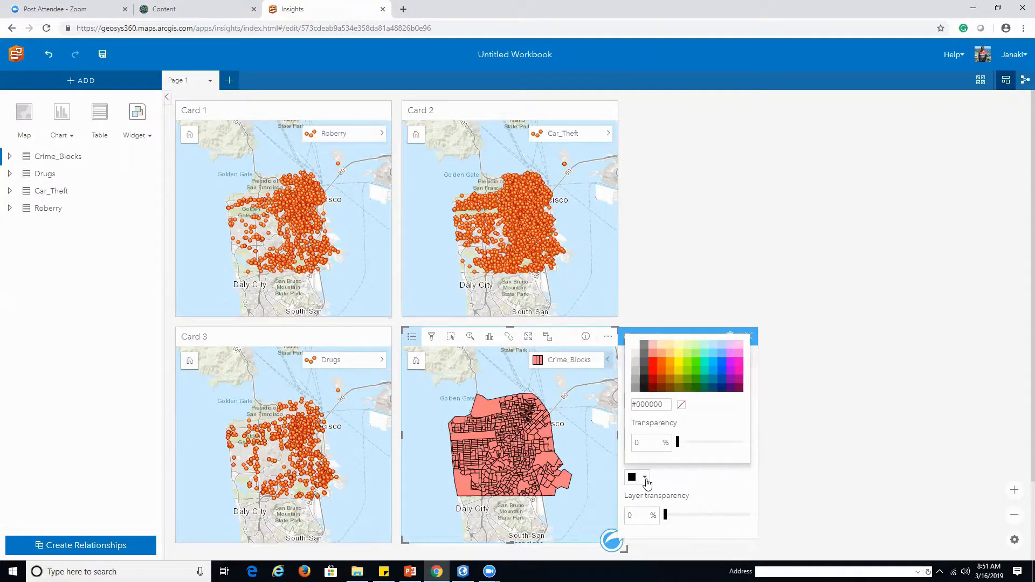
left_click(680, 367)
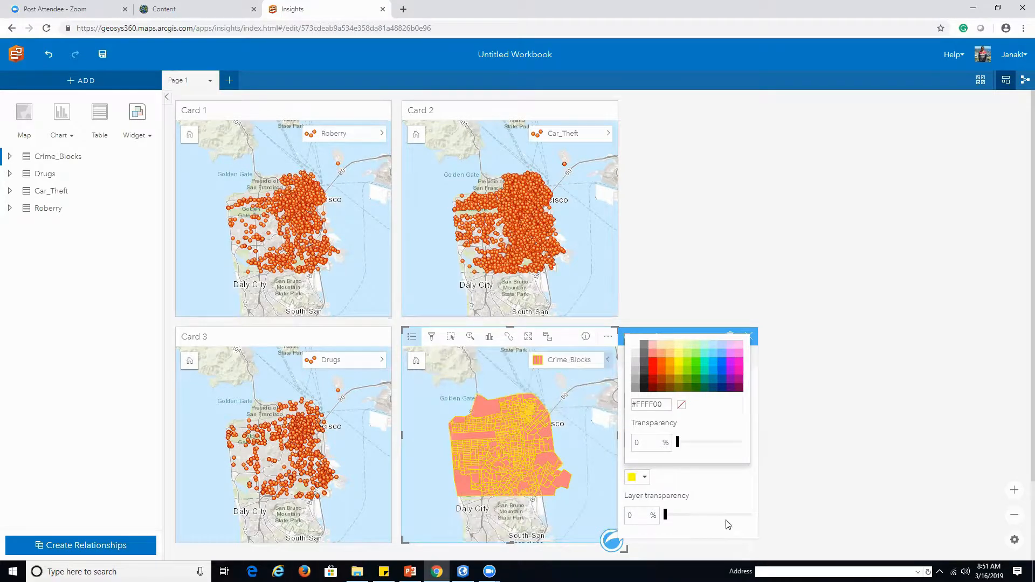
left_click(803, 457)
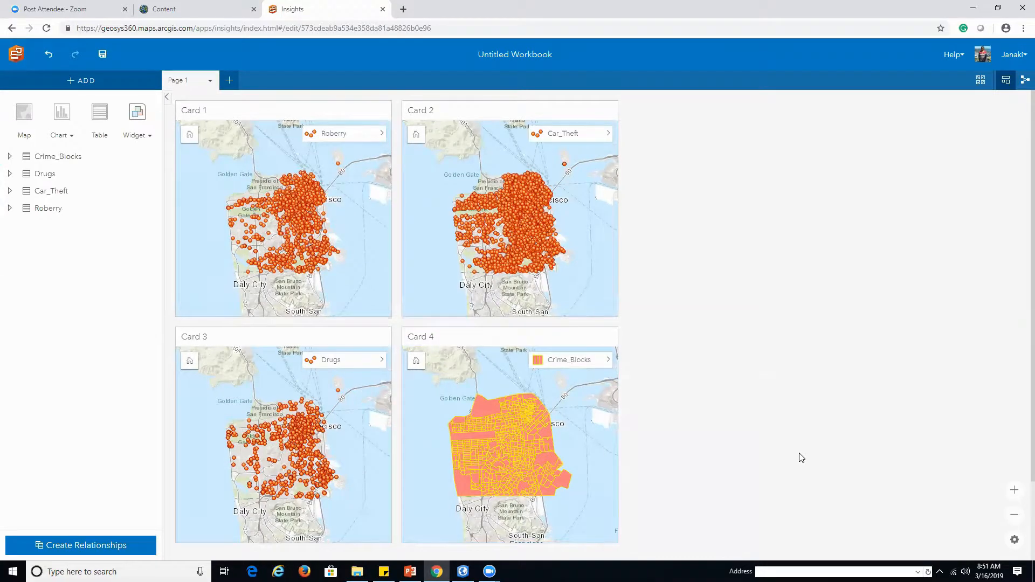
- Set the transparency of the Crime_Blocks layer to 27% and check the map beneath it
left_click(611, 361)
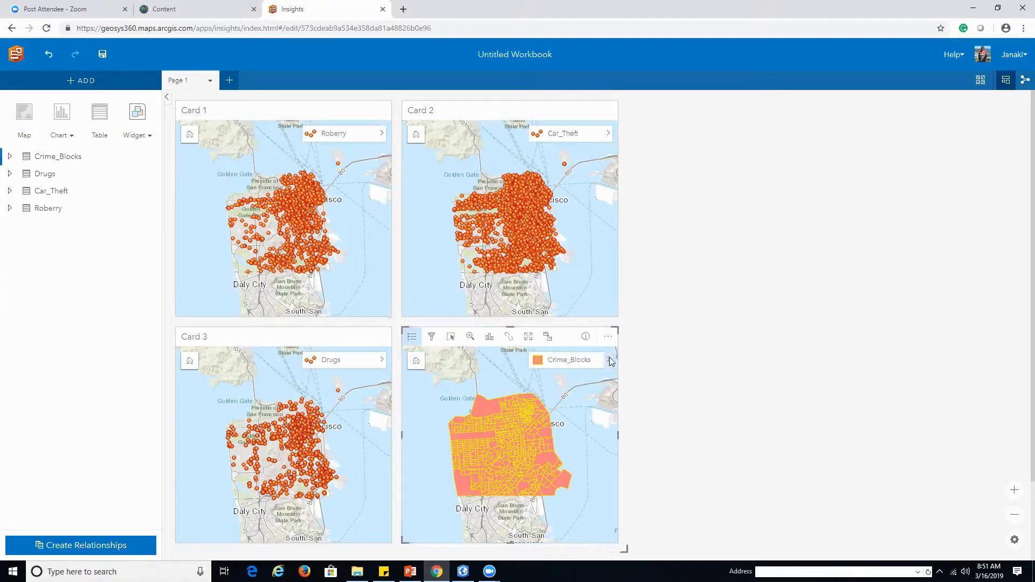
left_click(611, 361)
left_click(708, 358)
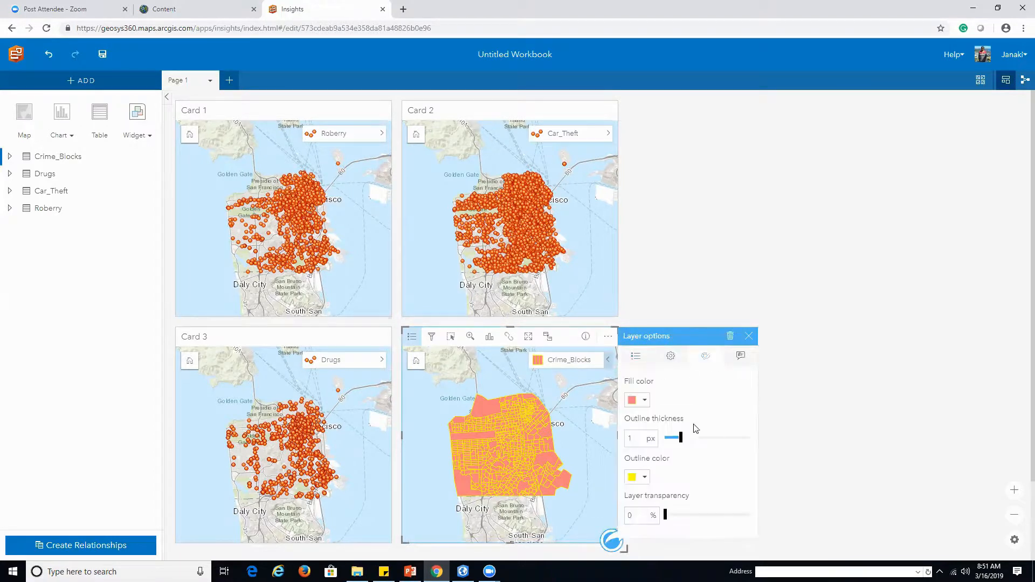
left_click_drag(665, 515, 689, 521)
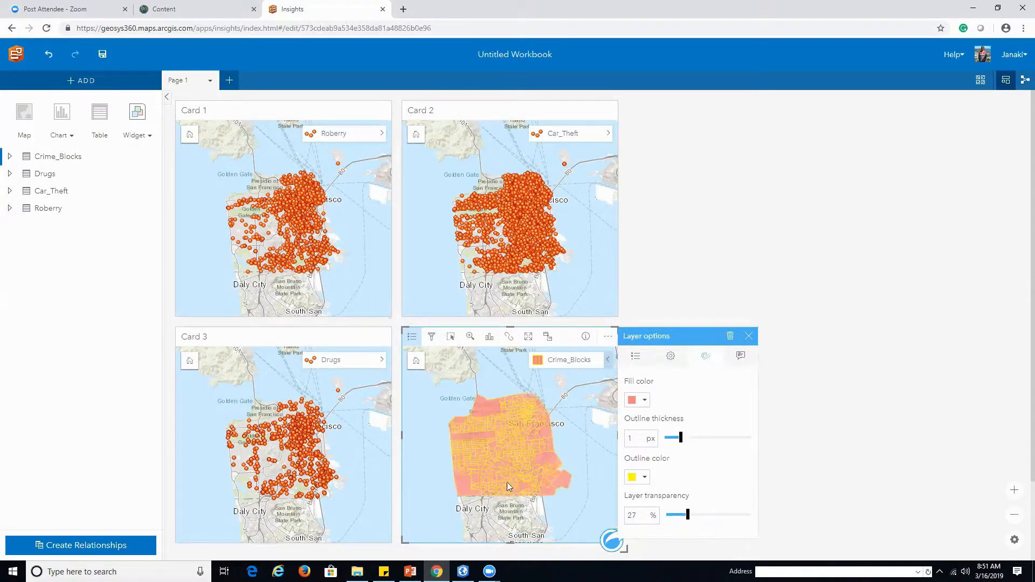
scroll(476, 452, "up", 1)
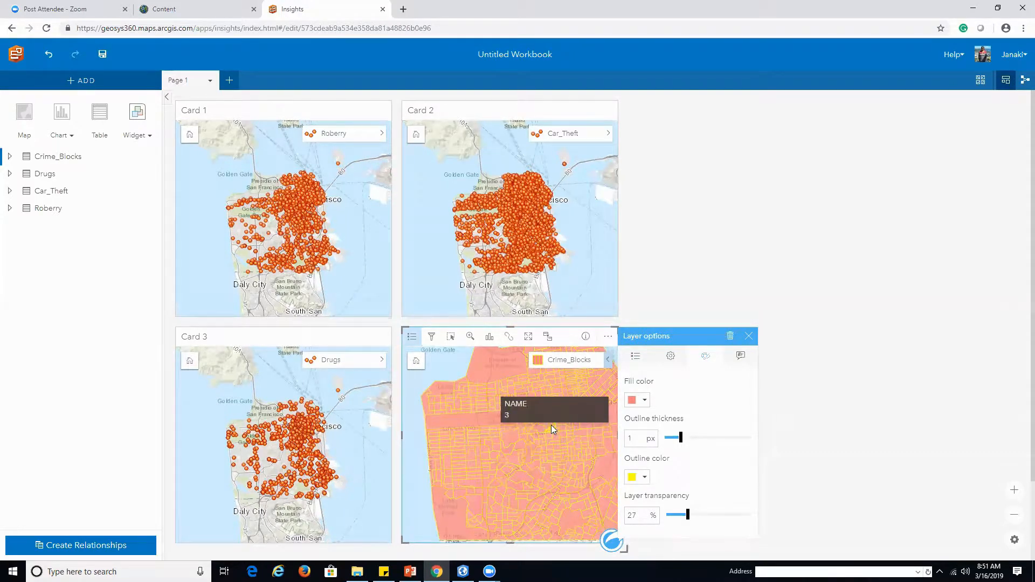
scroll(522, 424, "up", 3)
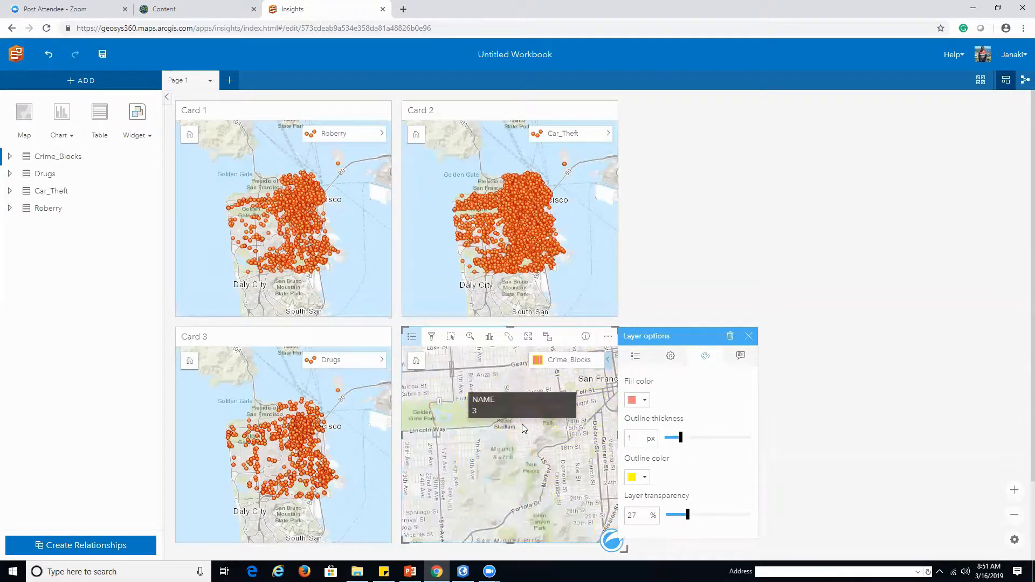
- Raise the transparency of the Crime_Blocks layer to 46% and check the wider city map beneath it
left_click_drag(692, 518, 706, 519)
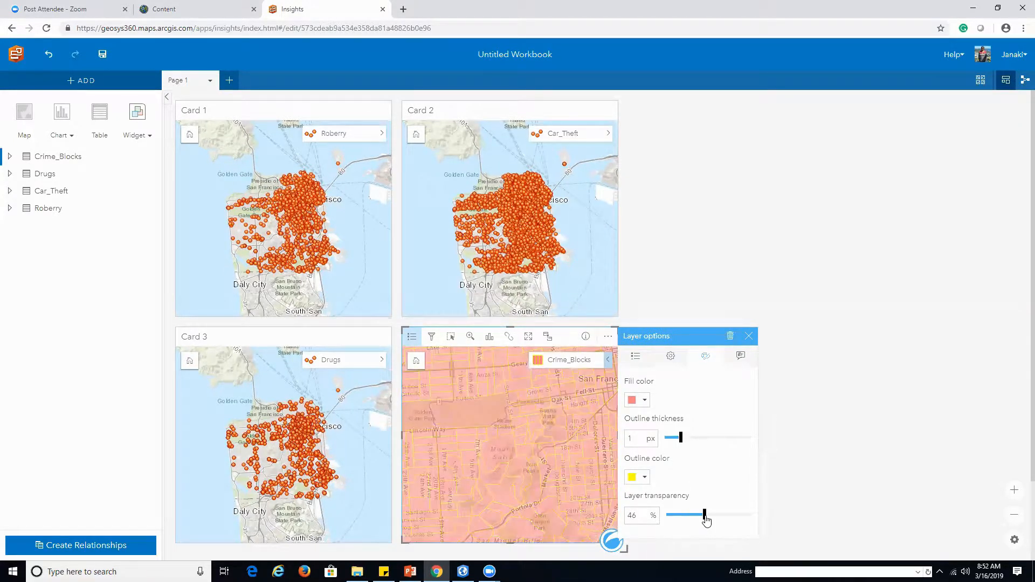
scroll(406, 434, "down", 2)
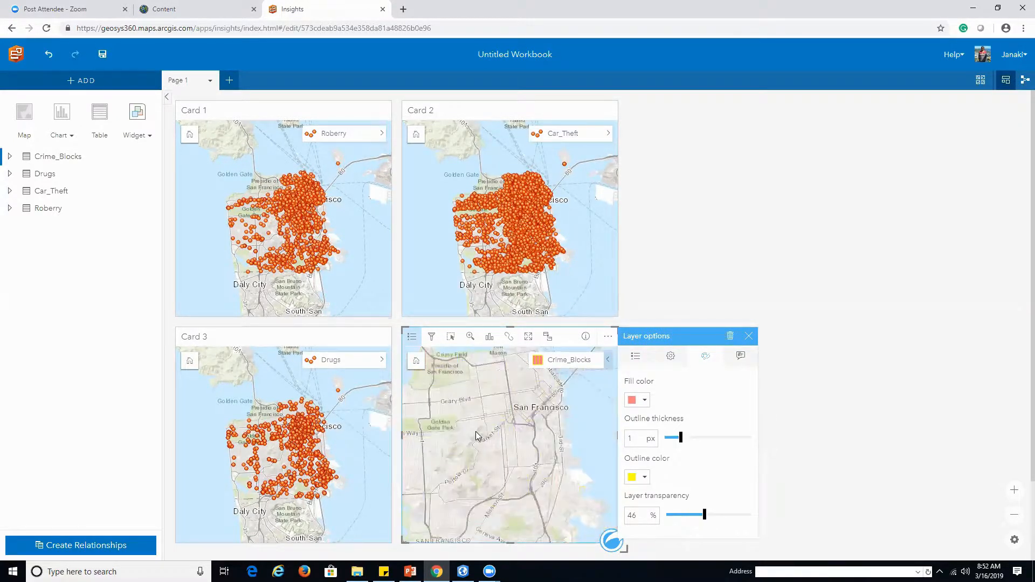
left_click_drag(472, 426, 523, 422)
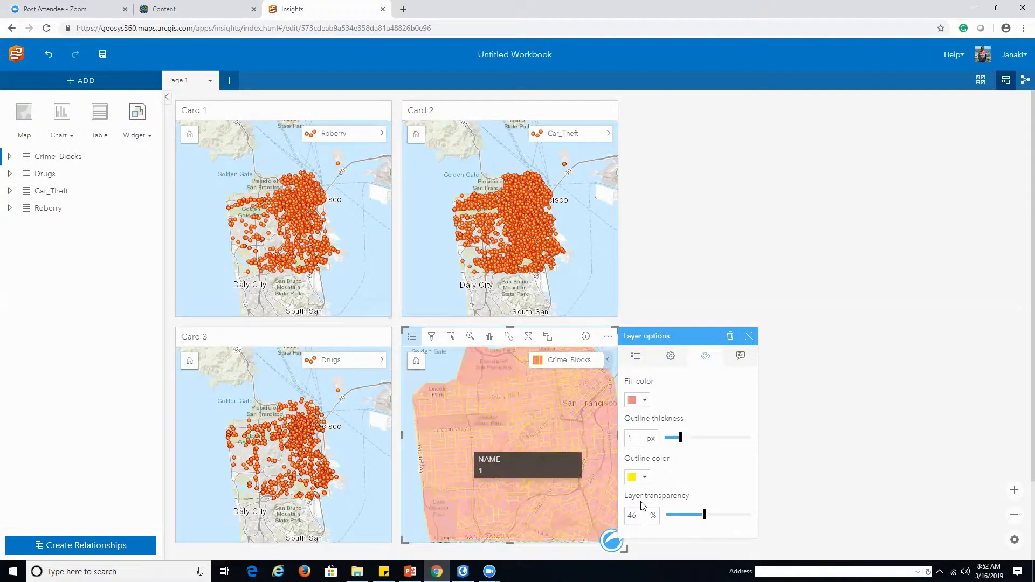
- Try styling the Crime_Blocks layer by the STATE field, review its symbol types, and return the styling to Shape
left_click(670, 357)
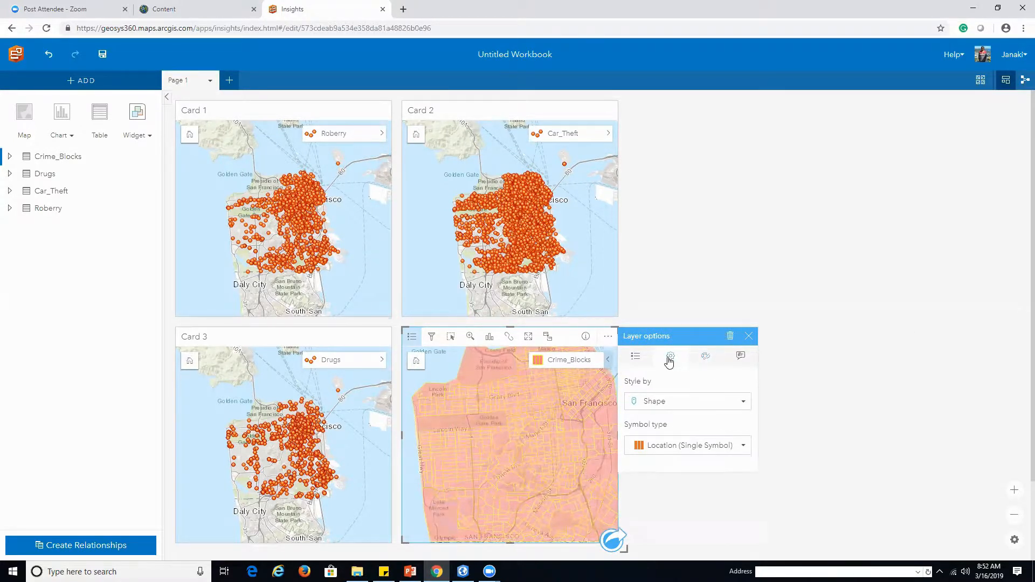
left_click(744, 404)
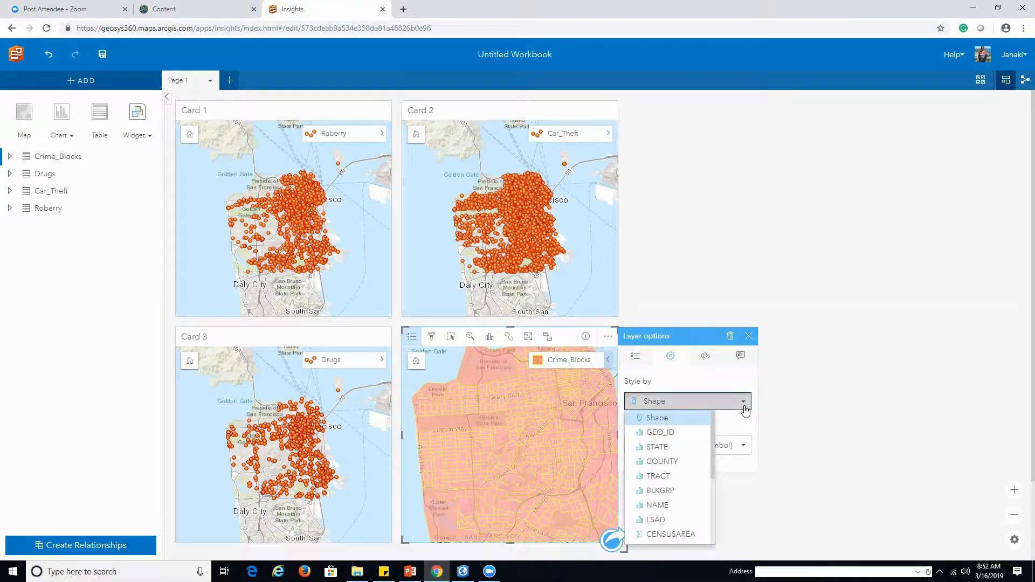
left_click(657, 446)
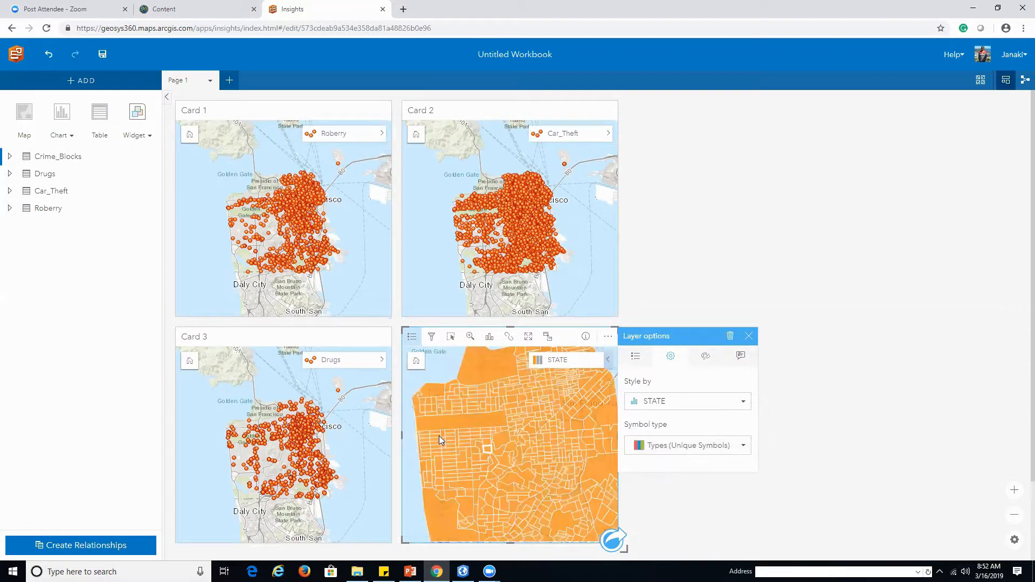
left_click(731, 446)
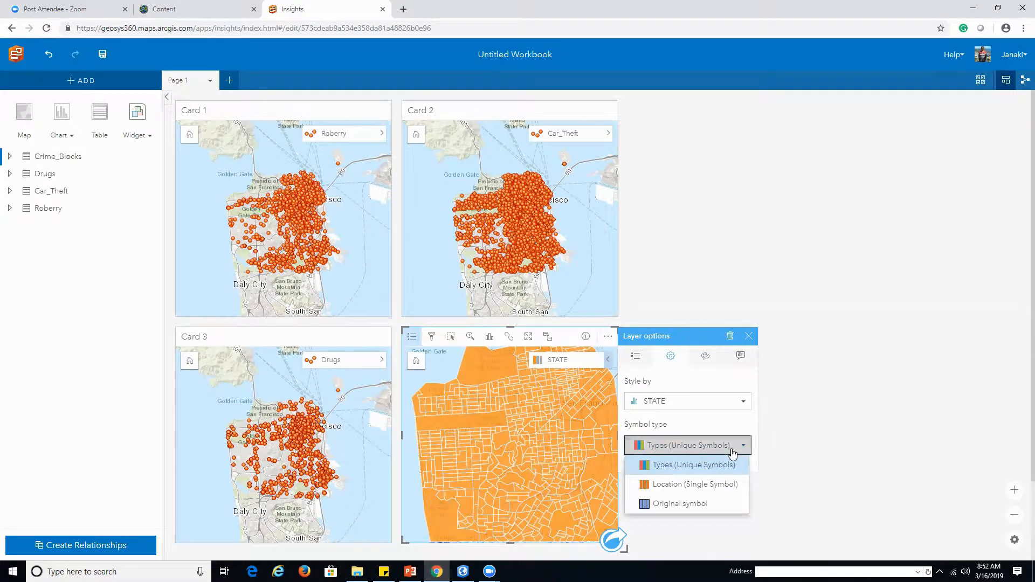
left_click(688, 403)
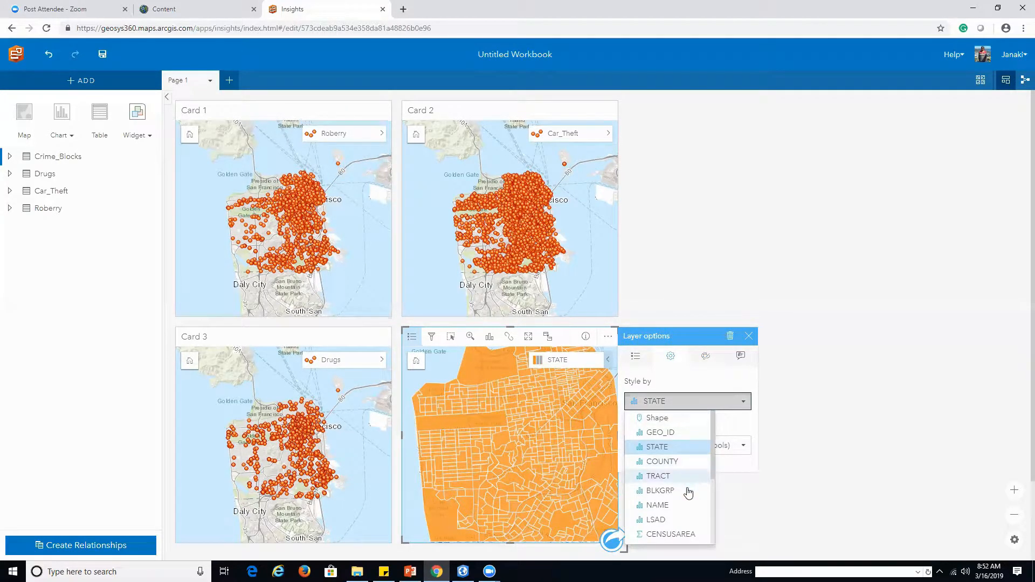
left_click(692, 421)
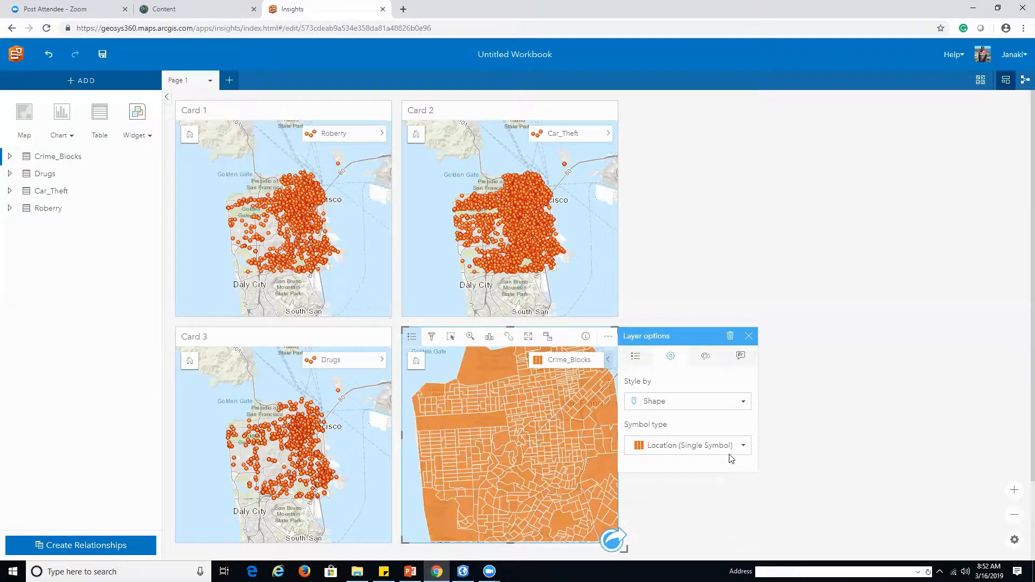
- Examine the attributes of one block on the Crime_Blocks map and the layer's legend, and clear the selection
left_click(736, 360)
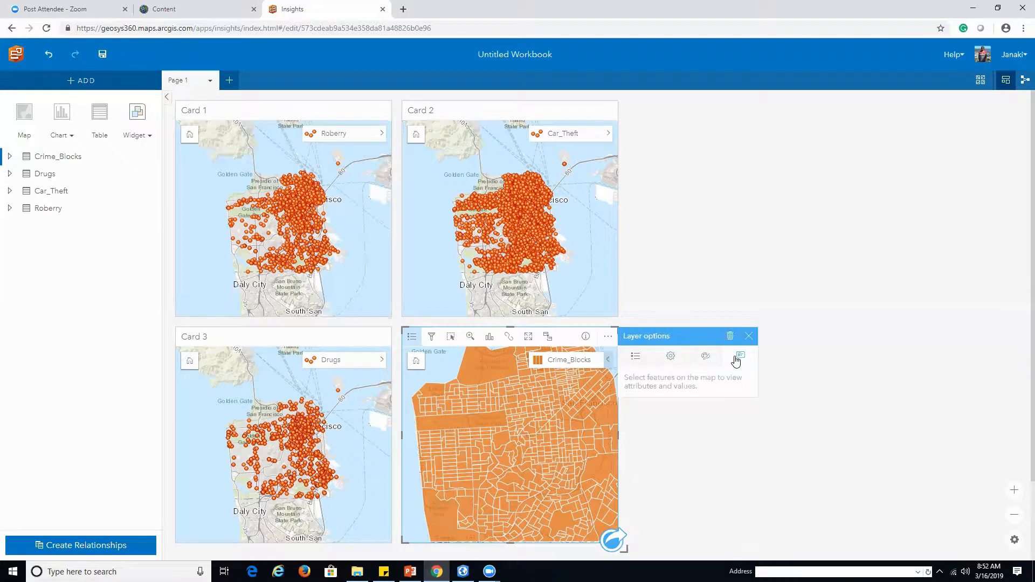
left_click(504, 459)
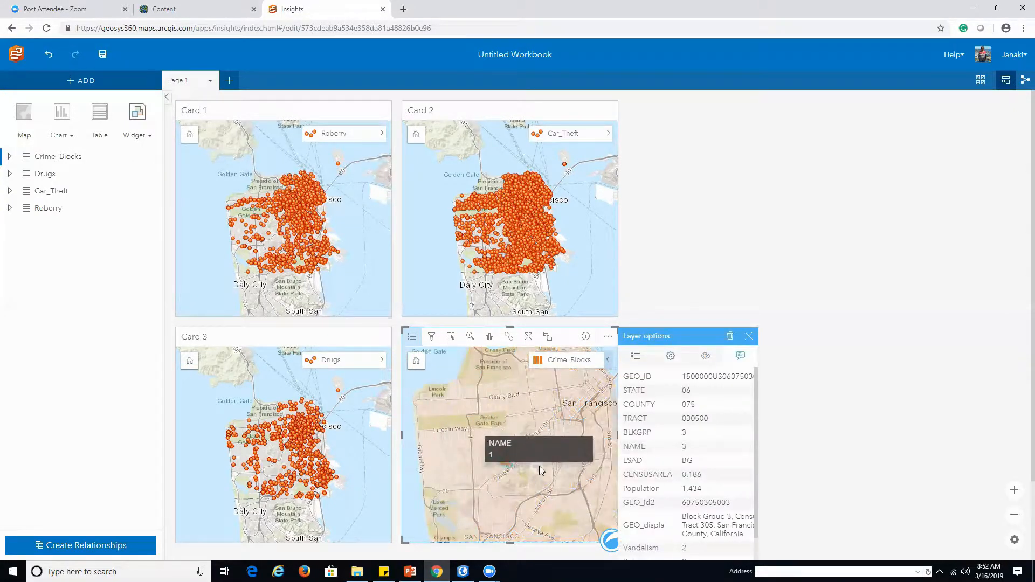
left_click(635, 356)
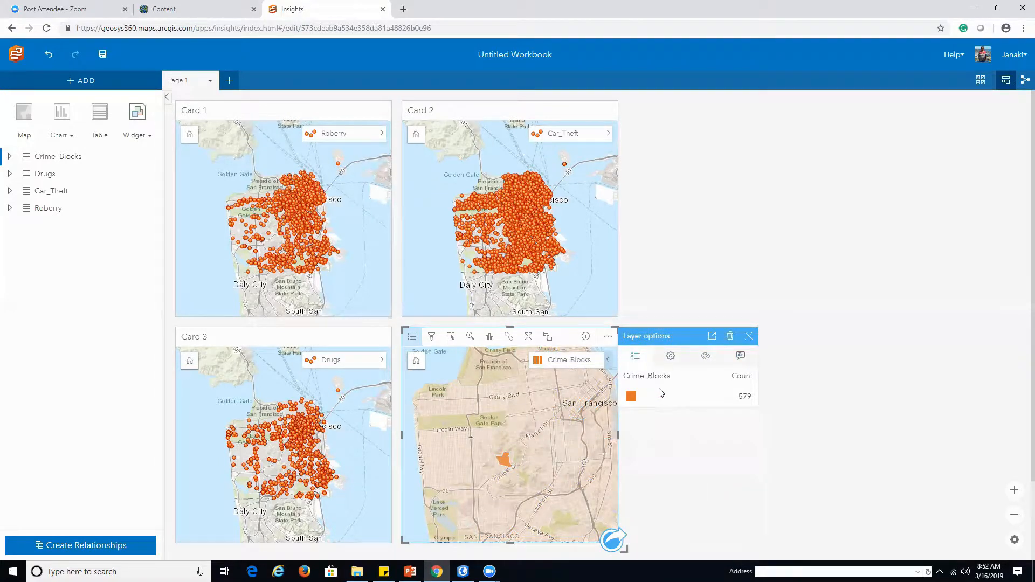
left_click(749, 337)
left_click(501, 463)
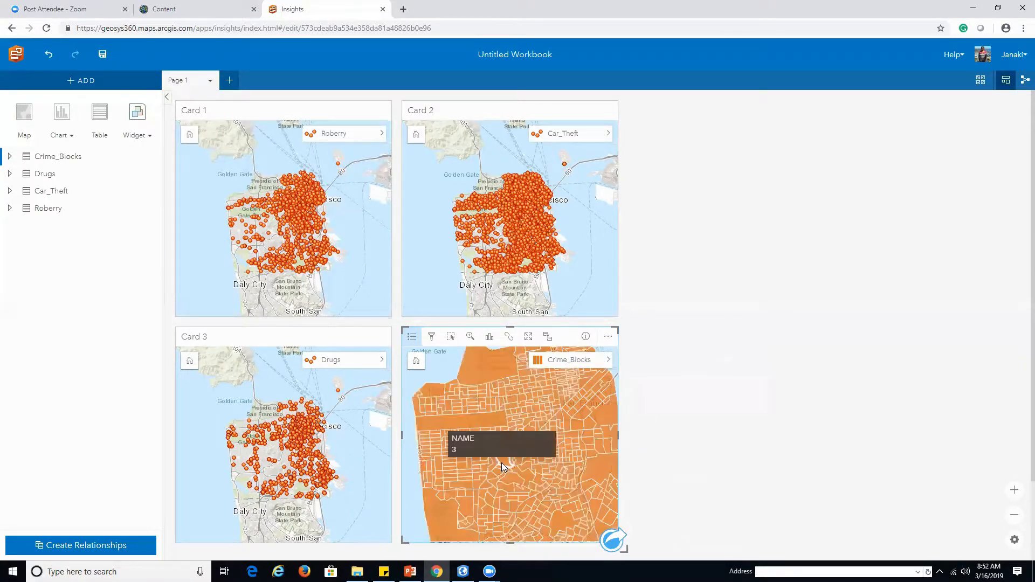
left_click(662, 366)
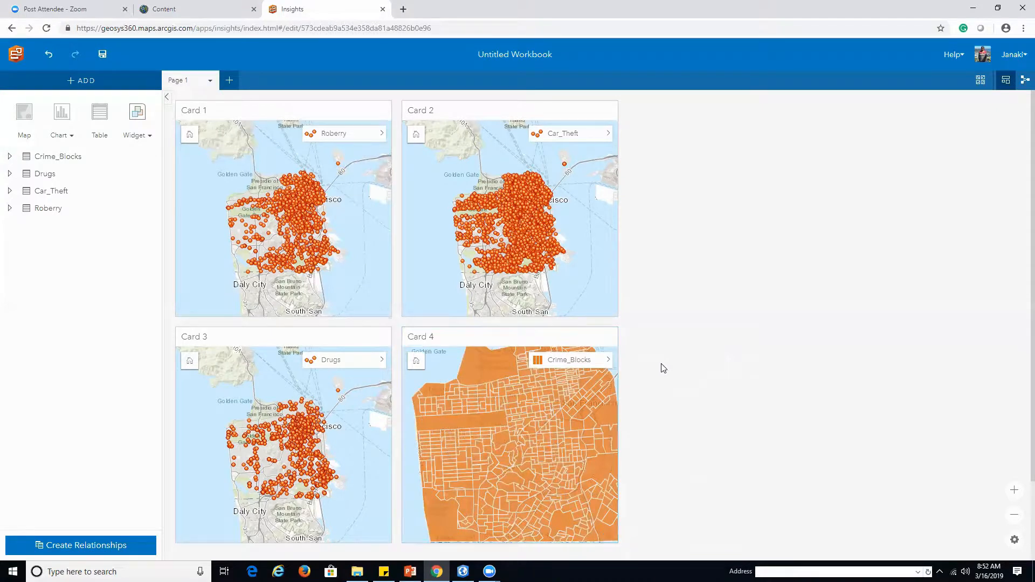
- Rename Card 4, the Crime_Blocks map, as "Crime Blocks Data of San Francisco"
left_click(431, 338)
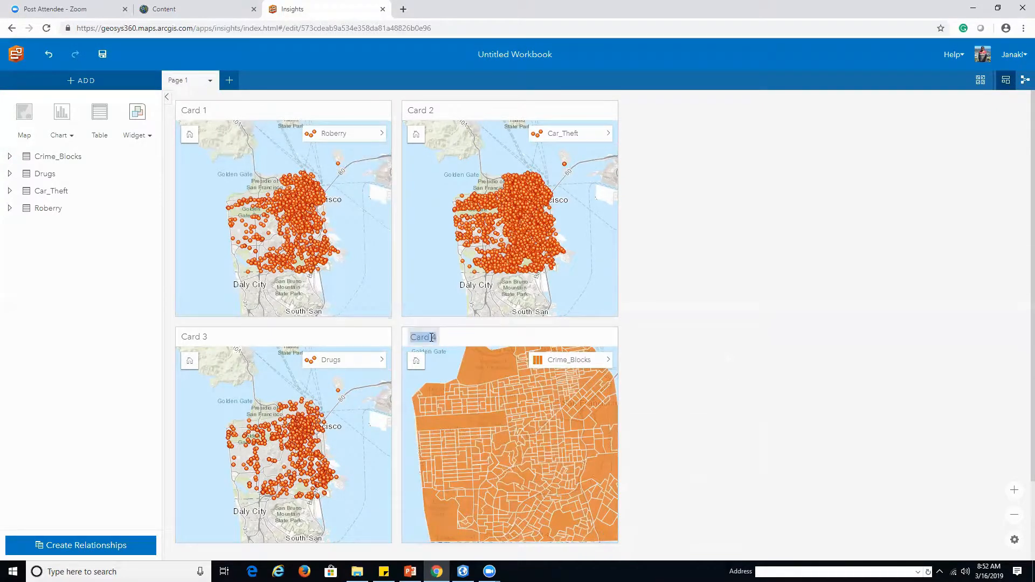
type("Crime Bla")
type("ck")
key("BackSpace")
key("BackSpace")
key("BackSpace")
type("ocks Data of San Frans")
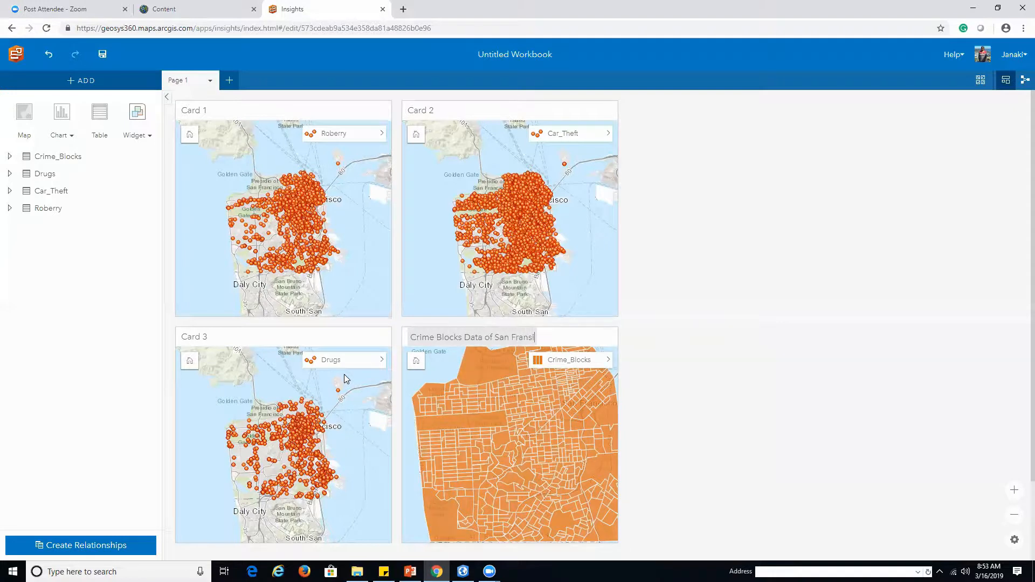
type("is")
key("BackSpace")
key("BackSpace")
key("BackSpace")
type("cisco")
left_click(709, 300)
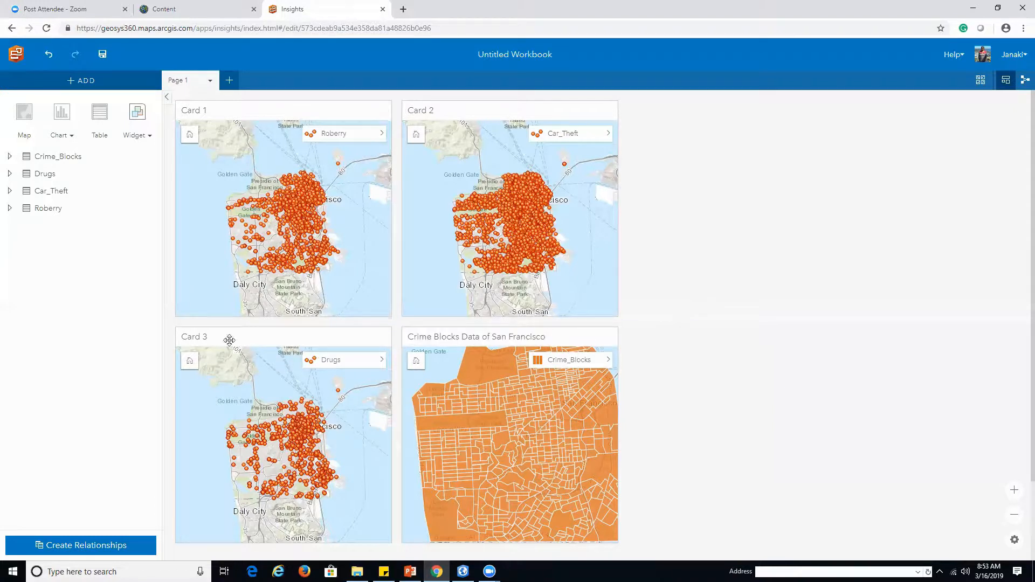
- Rename Card 3, the Drugs map, as "Drugs Data in SFO"
left_click(205, 336)
type("Drugs Dat")
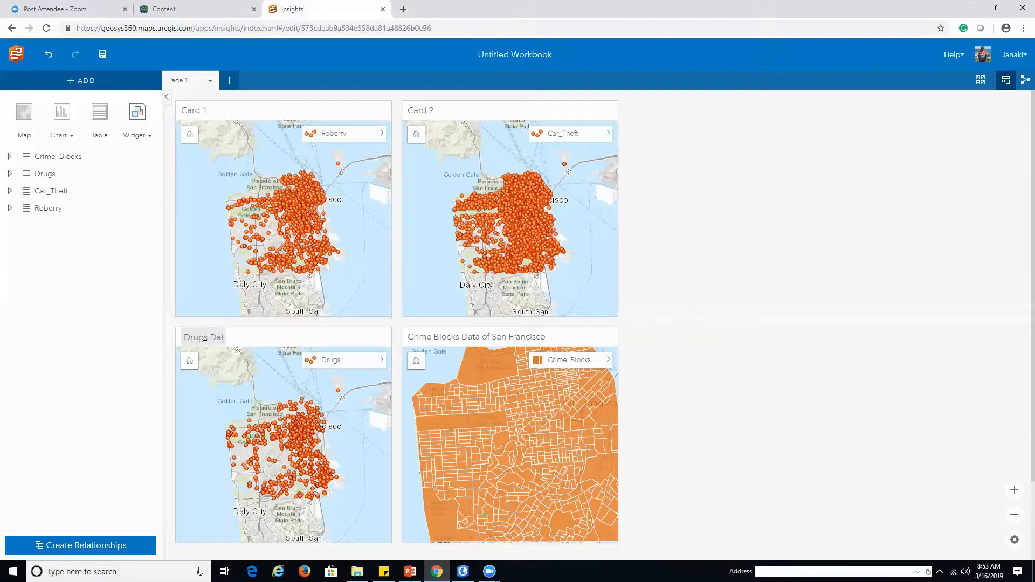
type("a In SFO")
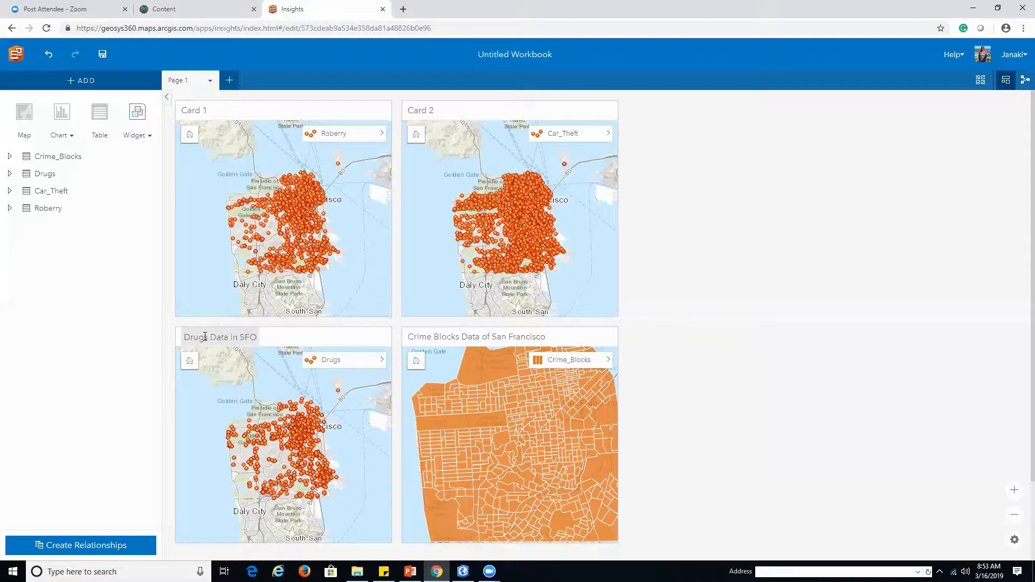
- Rename Card 1, the Roberry map, as "Roberry Data in SFO"
left_click(202, 108)
type("rOB")
key("BackSpace")
key("BackSpace")
key("BackSpace")
type("Robe")
key("BackSpace")
type("erry ")
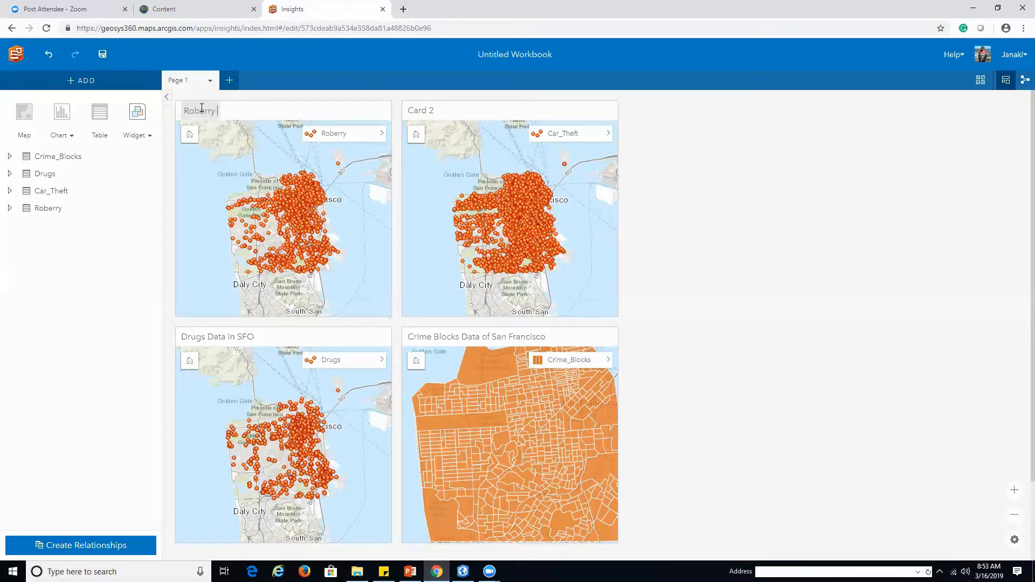
type("Data in SFO")
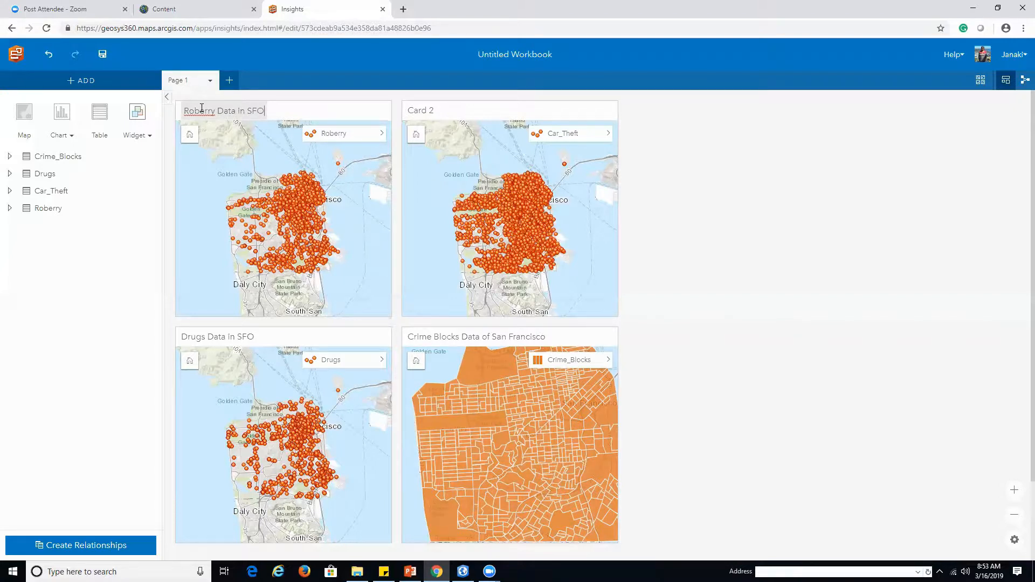
- Rename Card 2, the Car_Theft map, as "Car Theft Data in SFO"
left_click(426, 112)
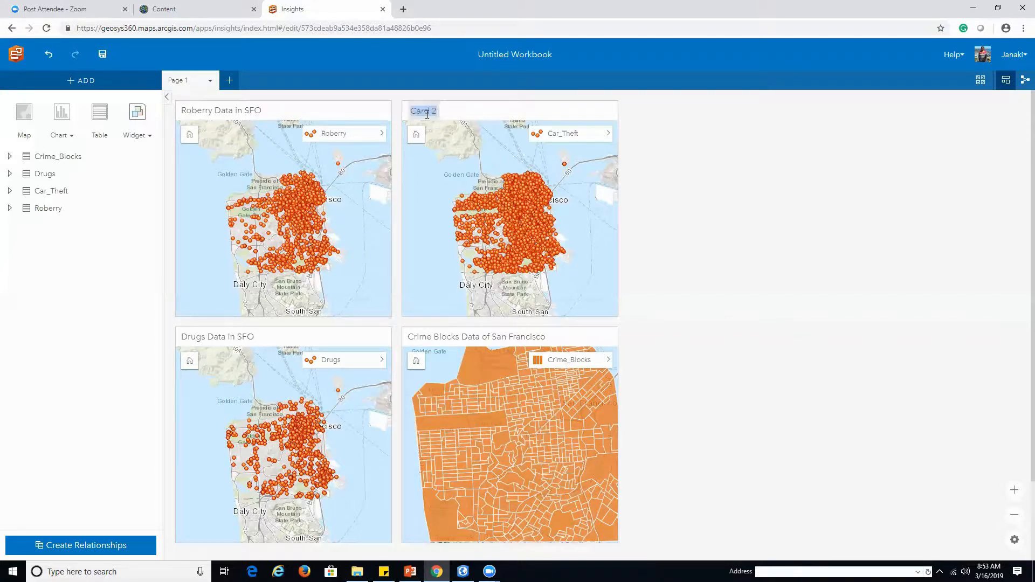
type("Car")
left_click(423, 109)
type("Theft Data in SFO")
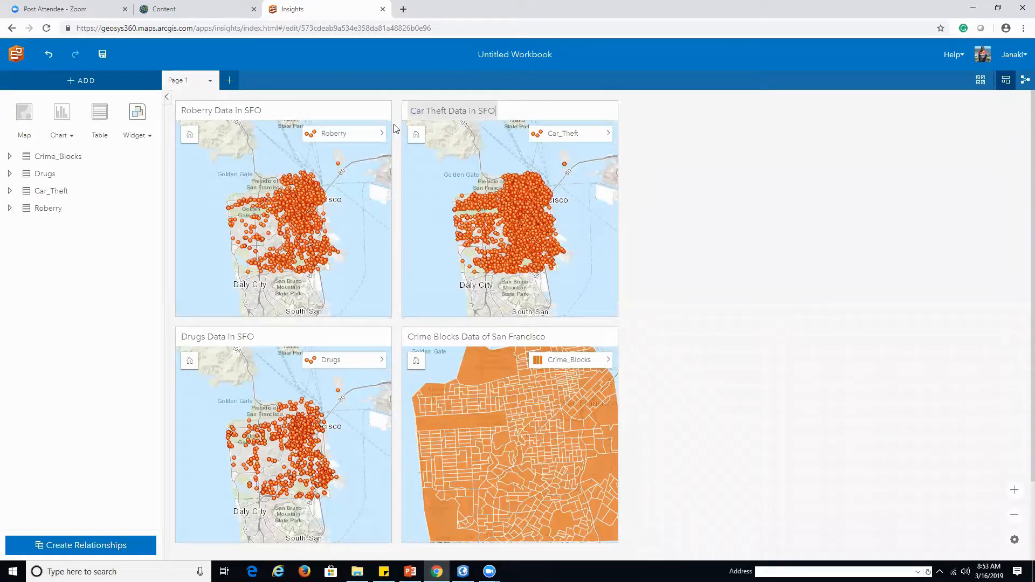
left_click(633, 152)
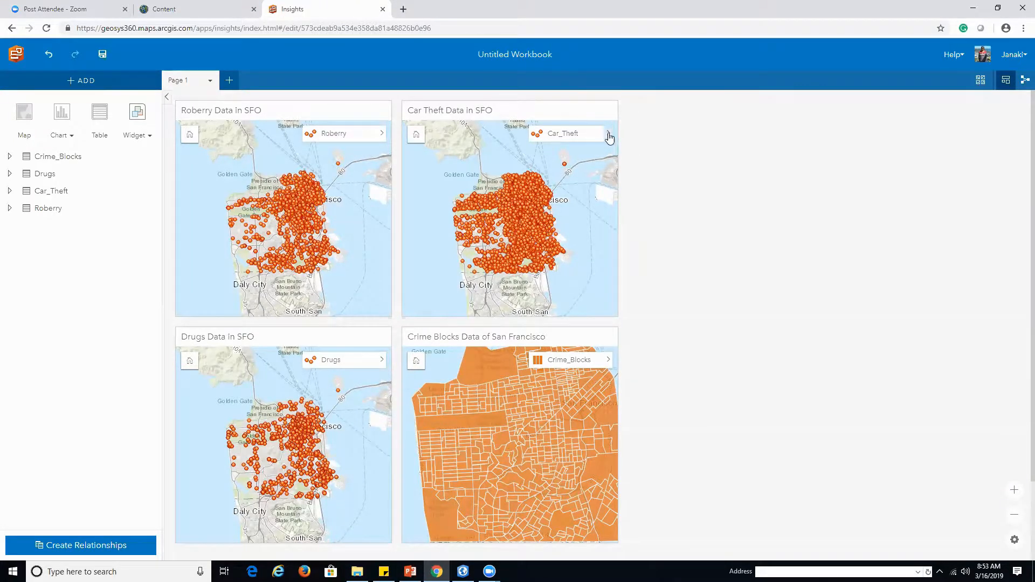
- Set the fill color of the Car_Theft layer's circle symbols to red #FF0000
left_click(608, 134)
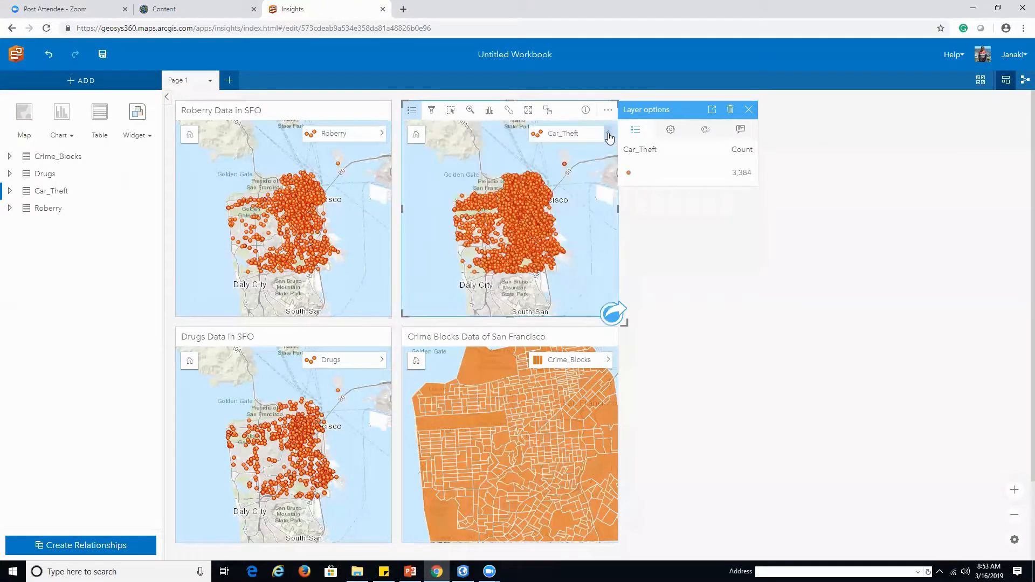
left_click(704, 129)
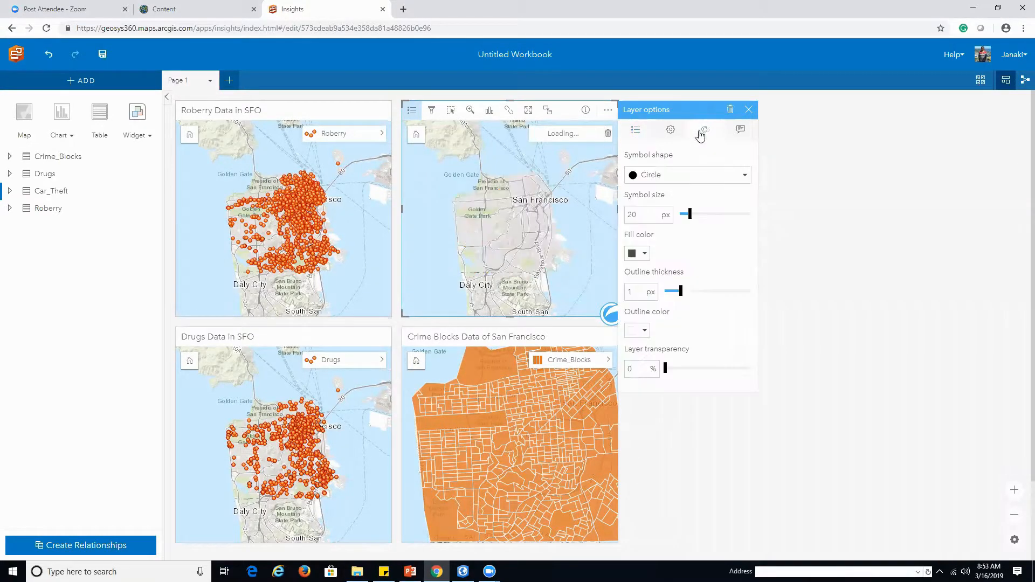
left_click(740, 177)
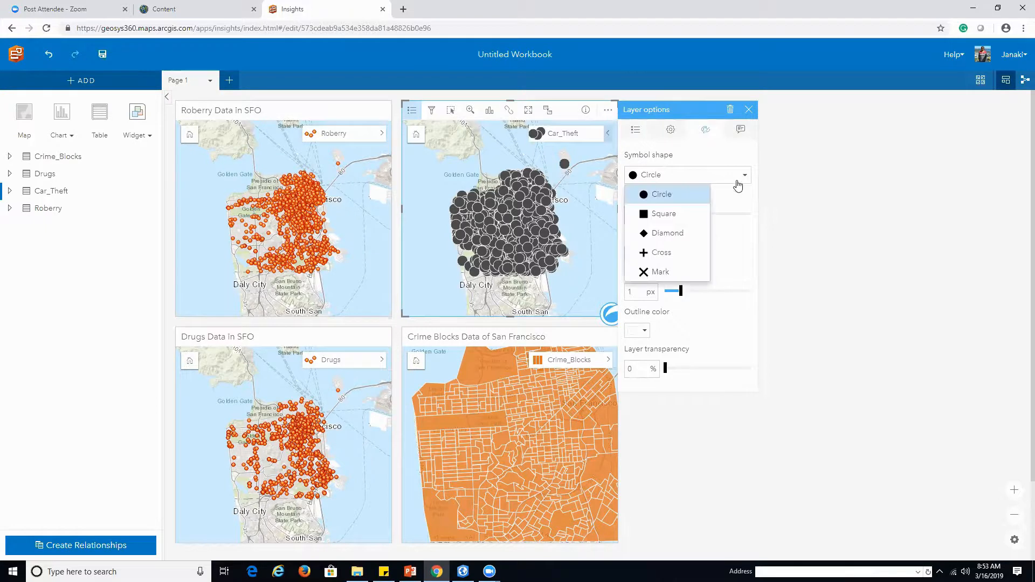
left_click(760, 192)
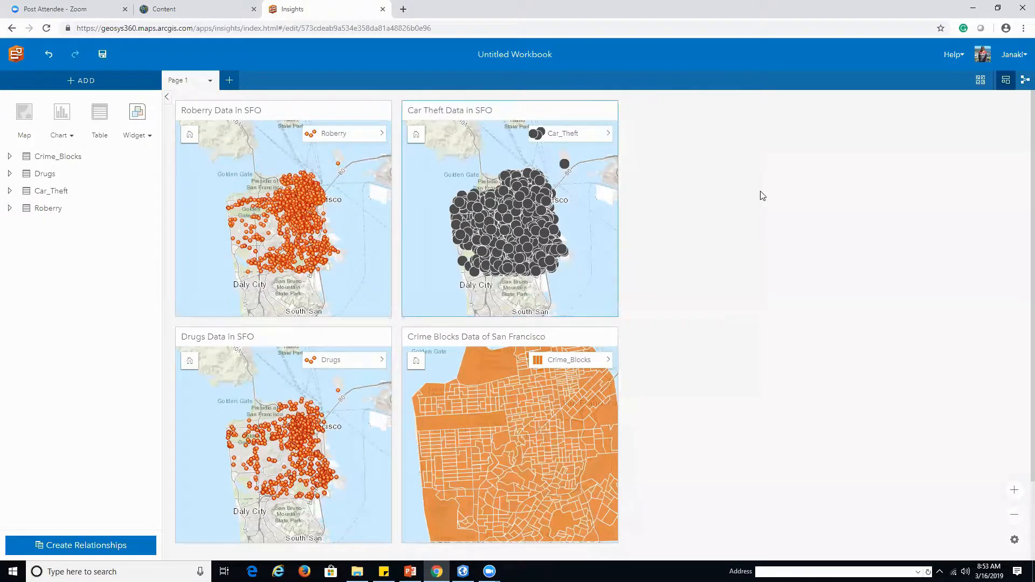
left_click(608, 133)
left_click(705, 130)
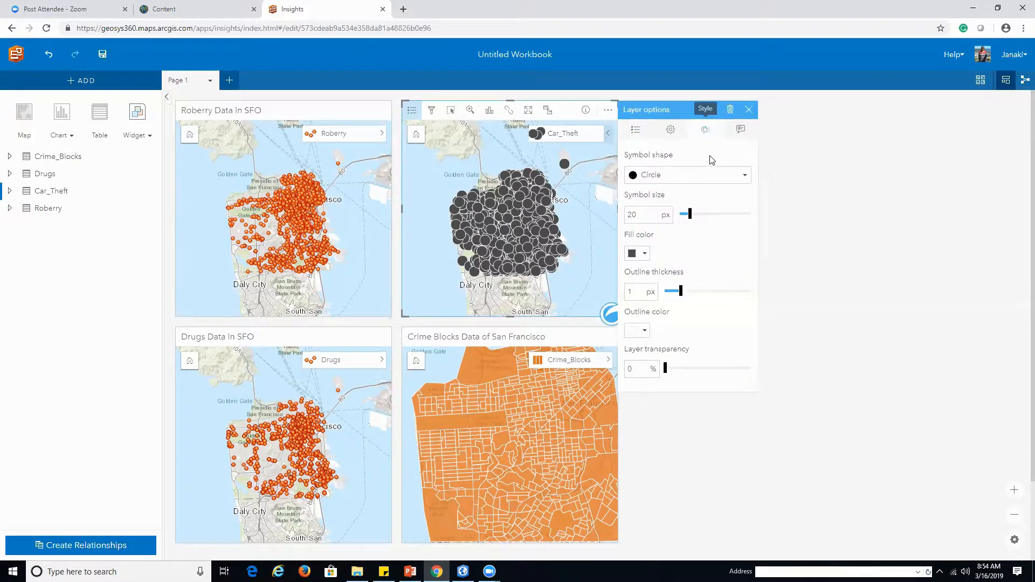
left_click(643, 254)
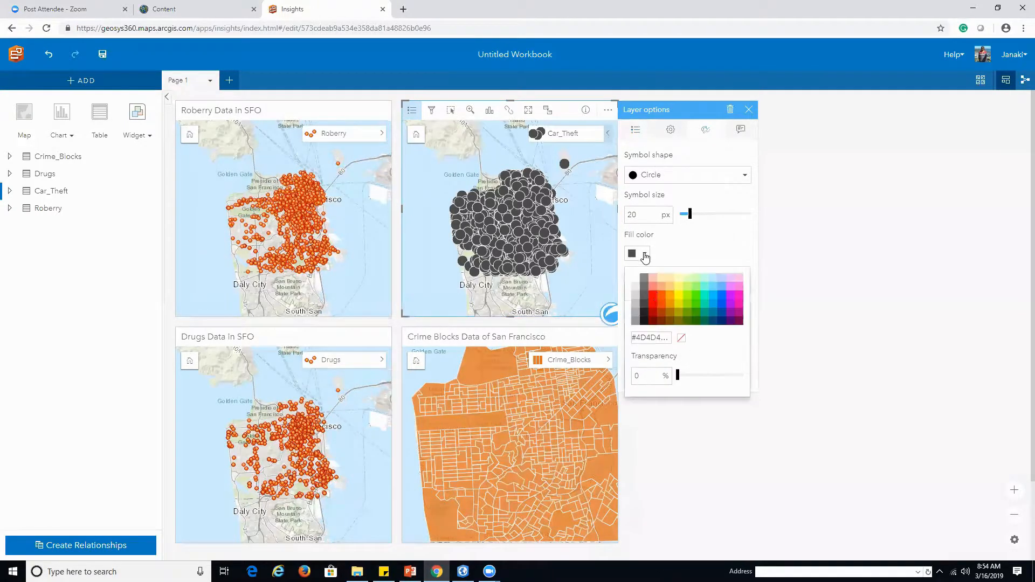
left_click(656, 300)
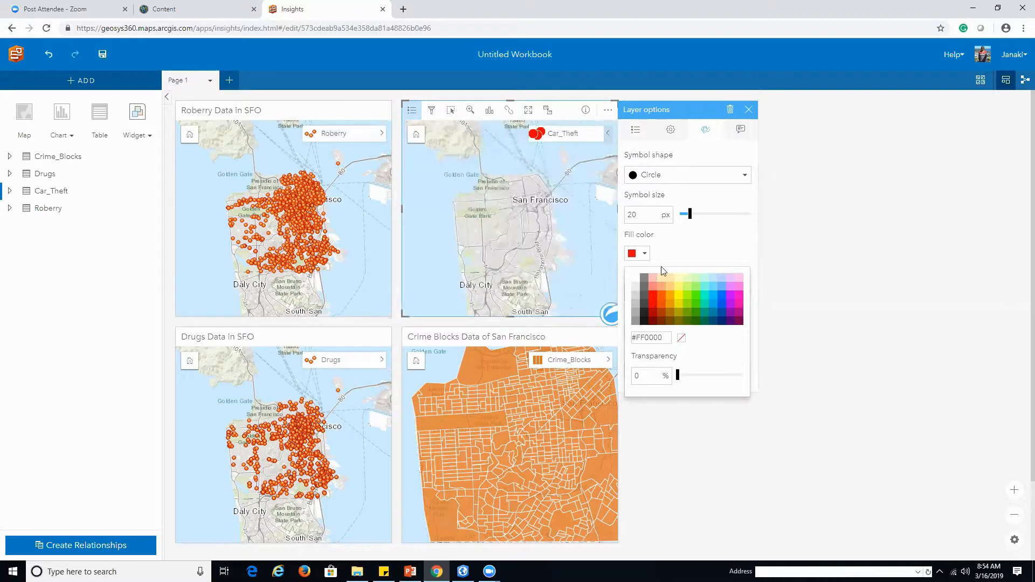
left_click(610, 217)
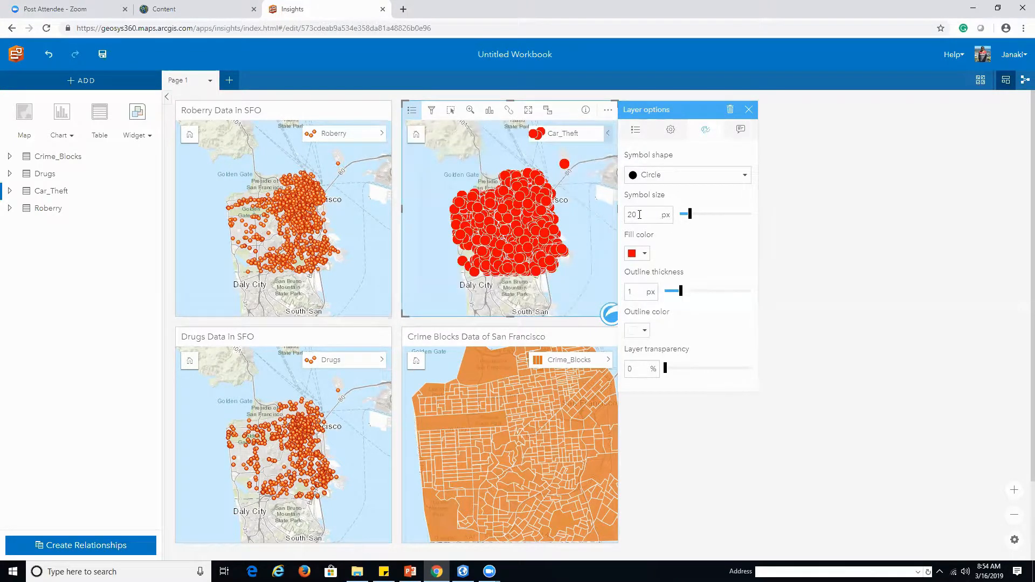
- Reduce the Car_Theft layer's symbol size to 10.2 px and check the layer's legend
left_click_drag(689, 214, 686, 218)
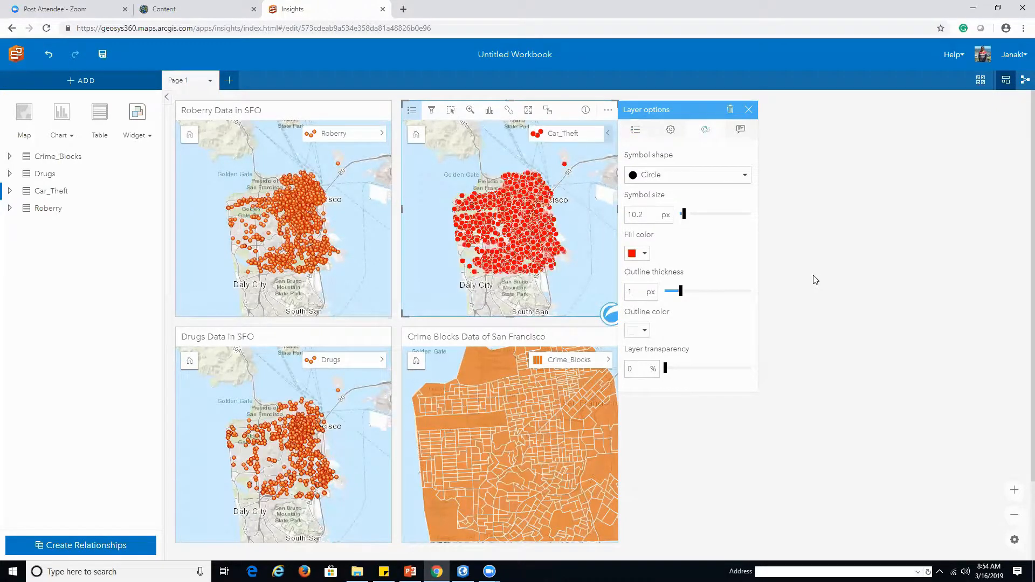
left_click_drag(505, 297, 498, 262)
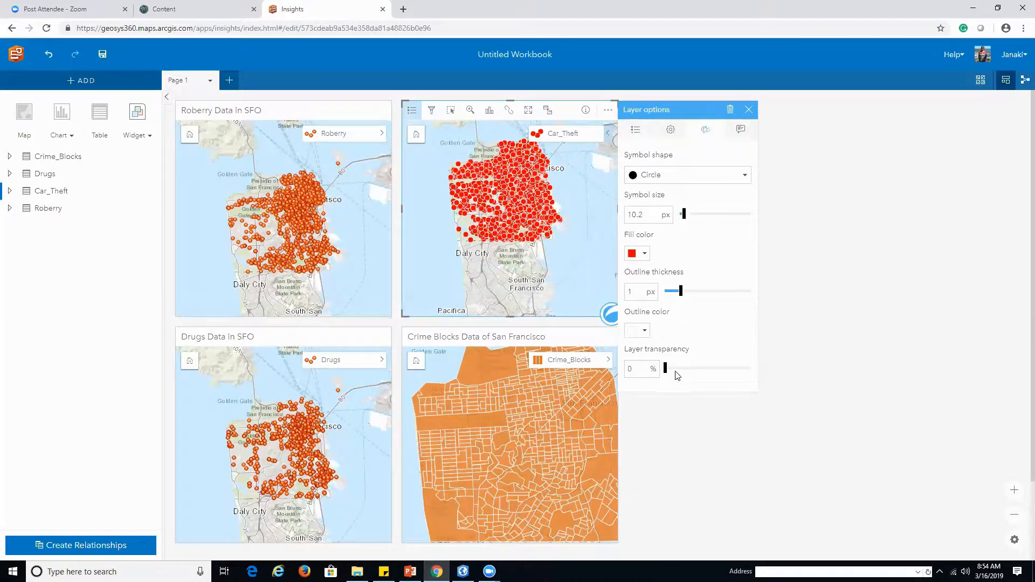
left_click(636, 131)
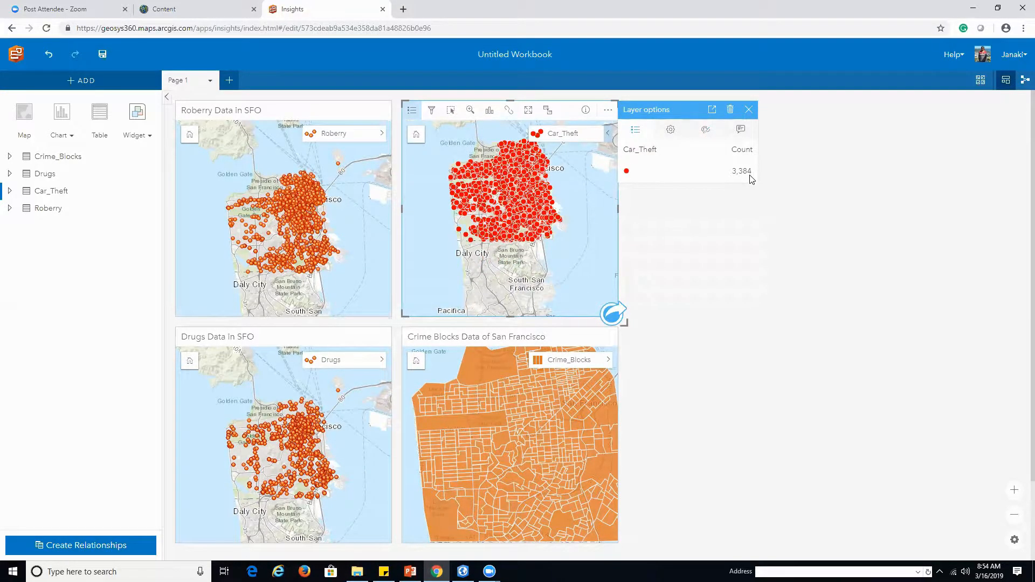
- Pop the Car_Theft legend out onto the back of its map card and close the layer options
left_click(713, 110)
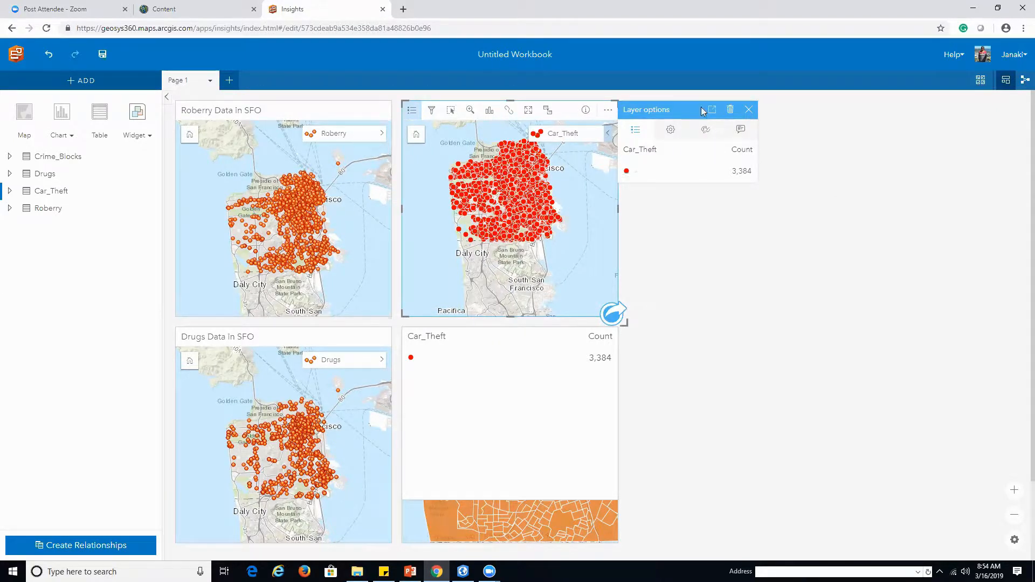
left_click(749, 110)
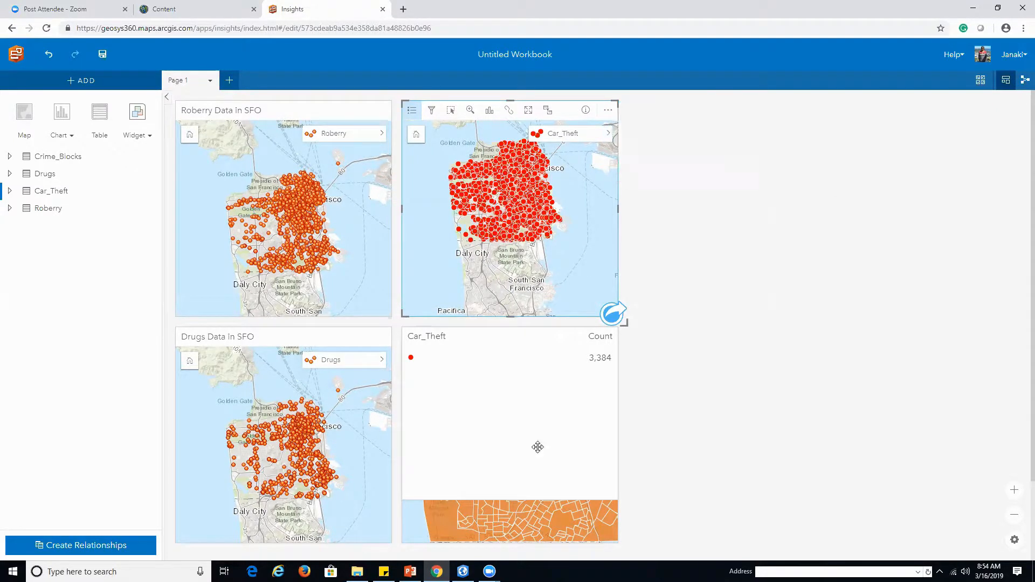
- Review the Spatial Filter analysis for the Car_Theft map, including the layer to filter by and the filter types, without running it
left_click(613, 313)
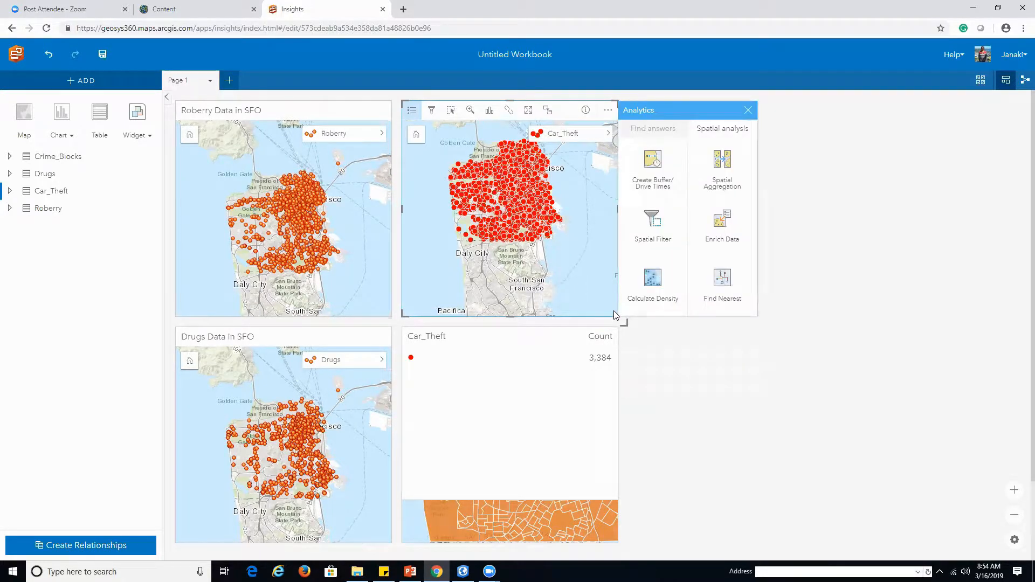
scroll(485, 150, "up", 2)
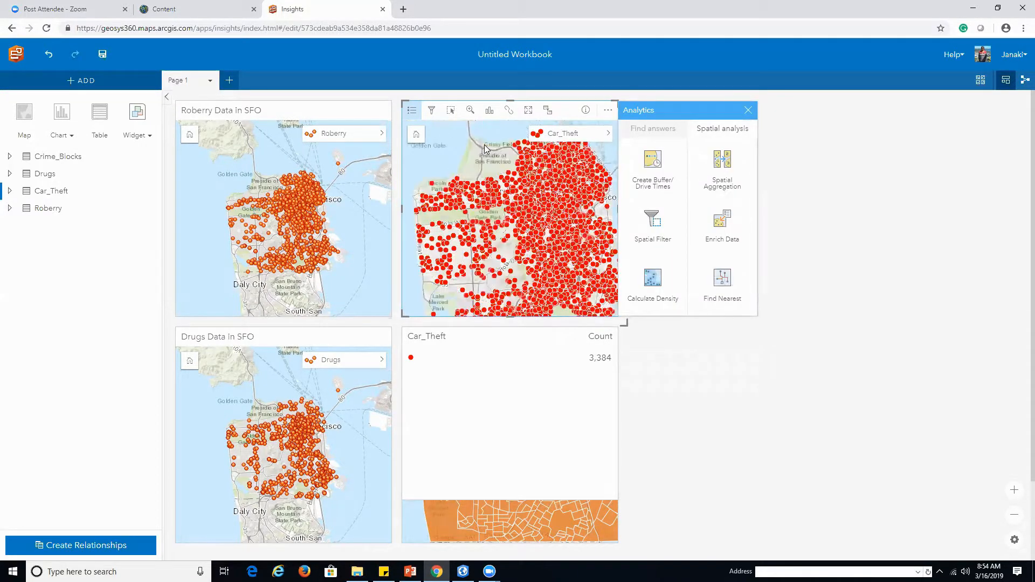
mouse_move(570, 218)
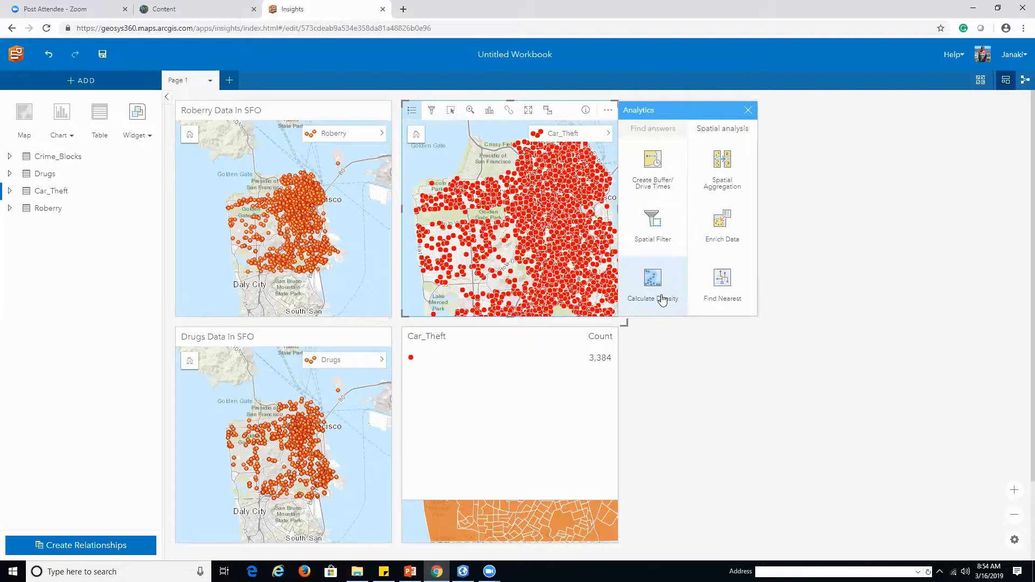
left_click(652, 226)
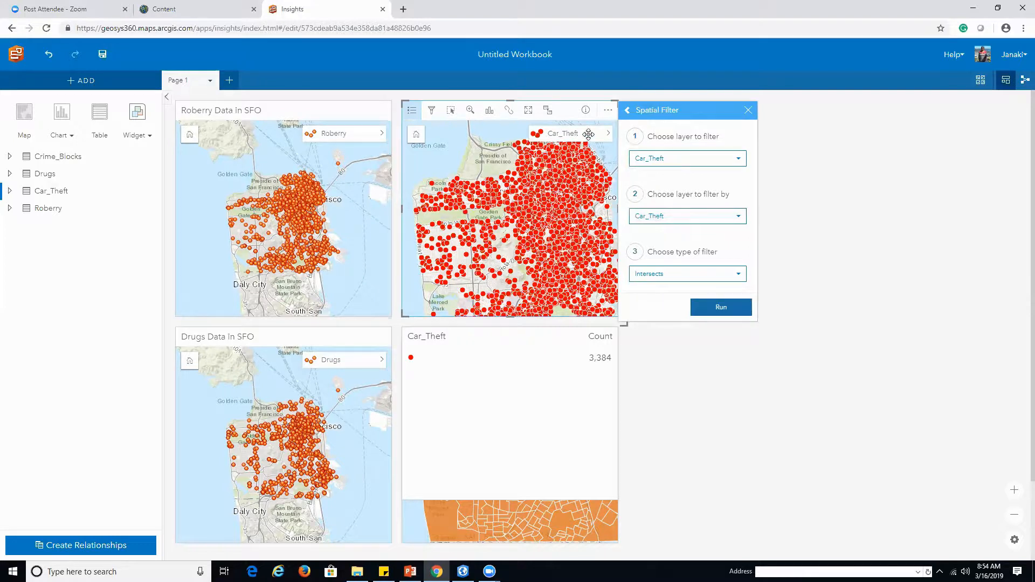
left_click(738, 226)
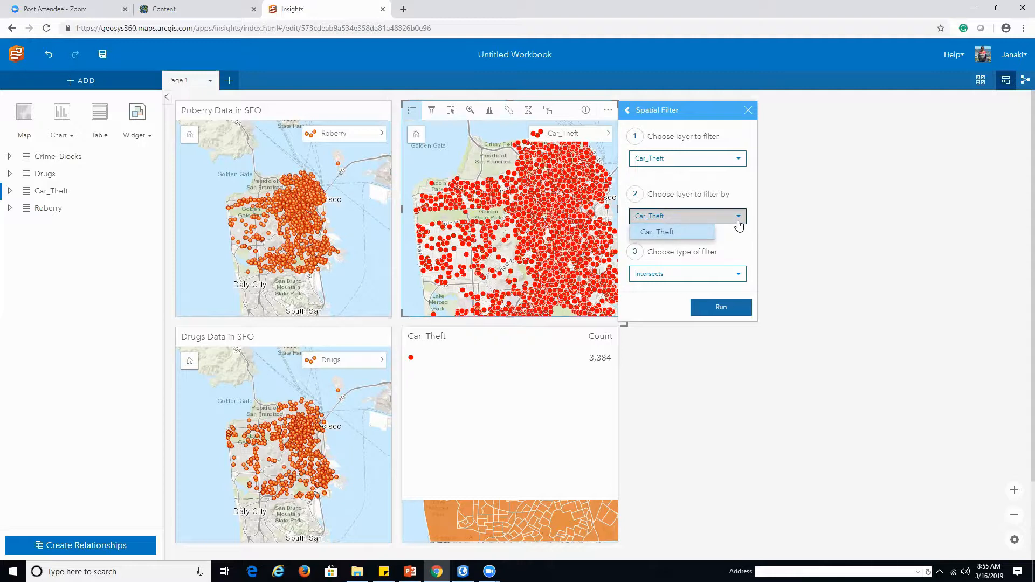
left_click(721, 278)
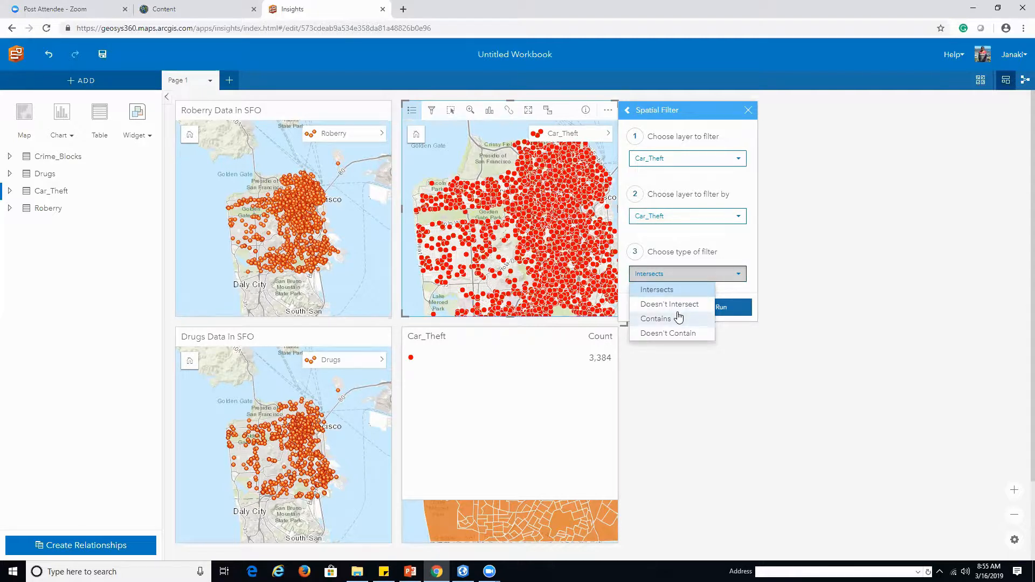
left_click(778, 331)
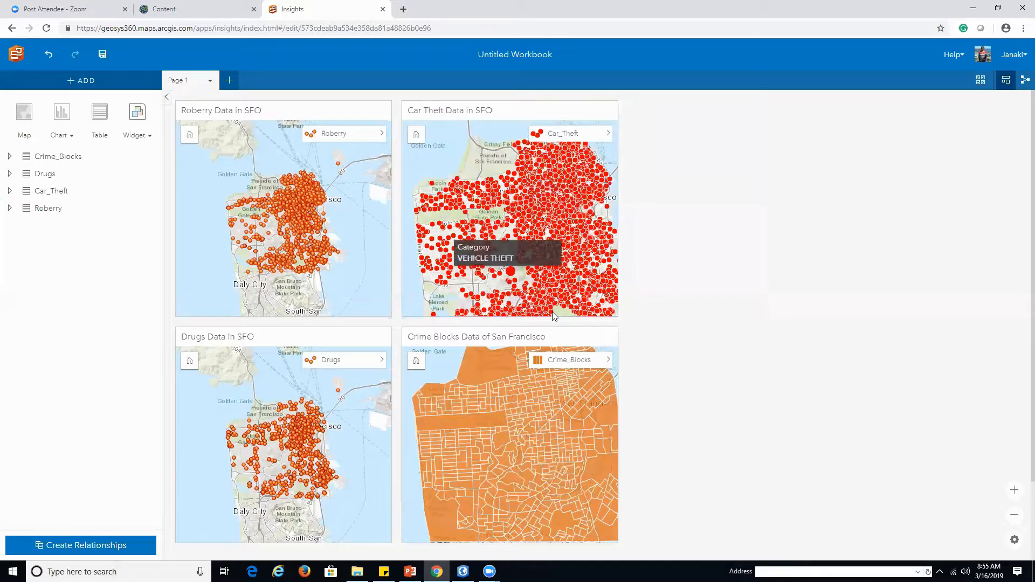
- Select a single vehicle theft point on the Car Theft map and clear the selection
left_click(489, 187)
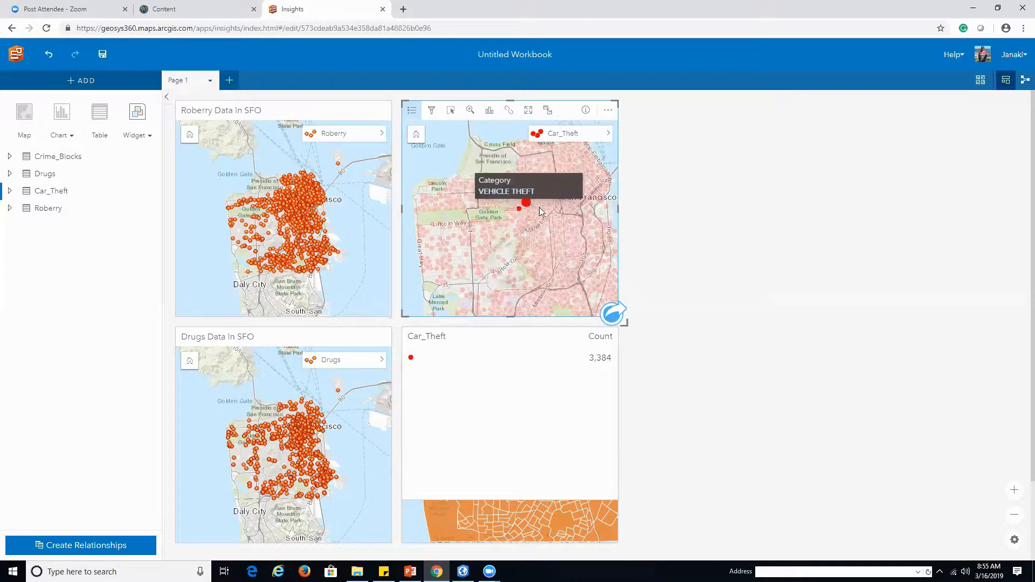
left_click(765, 209)
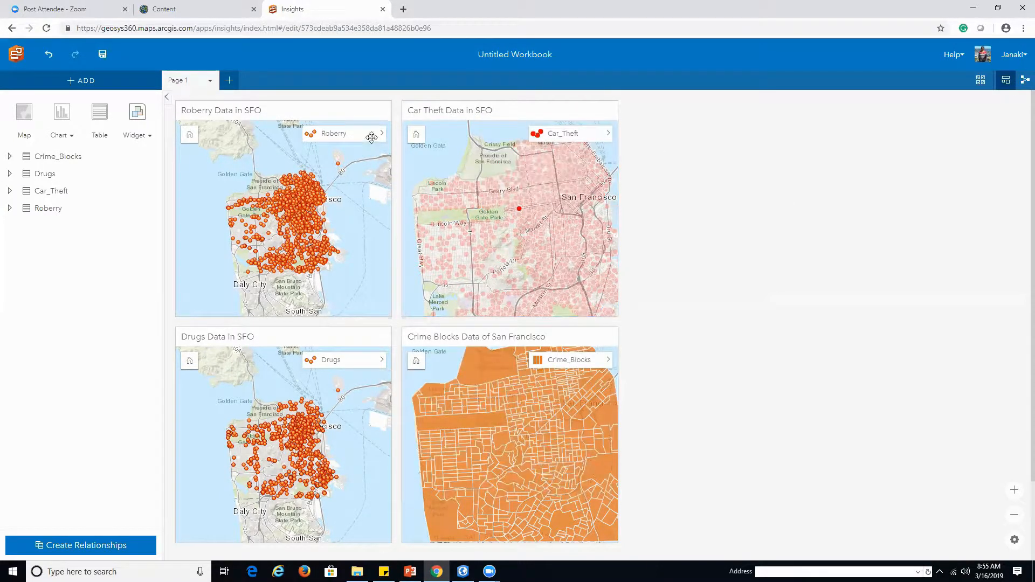
left_click(442, 139)
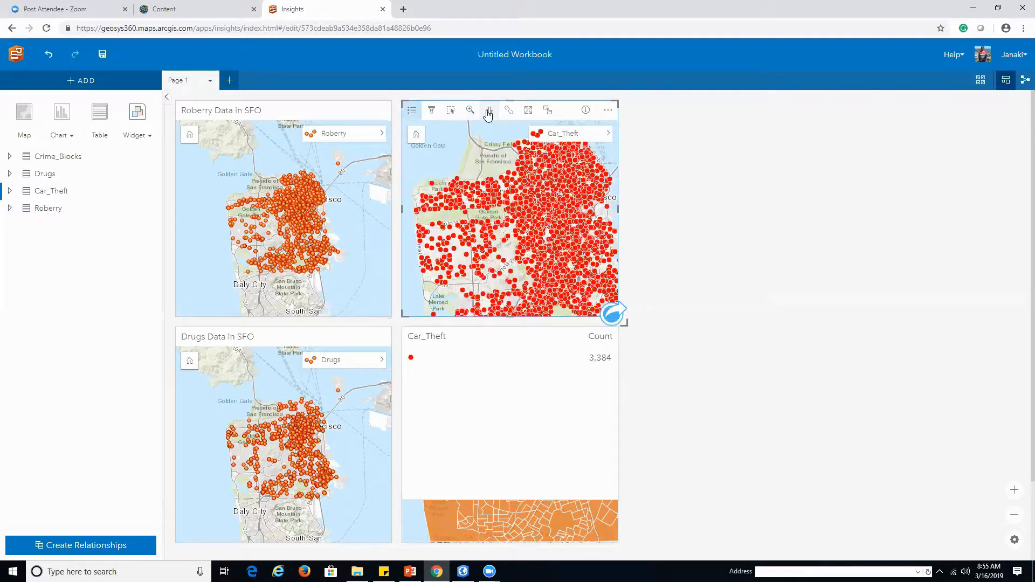
- Give the Roberry layer circle symbols and set their size to 10.2 px
left_click(382, 138)
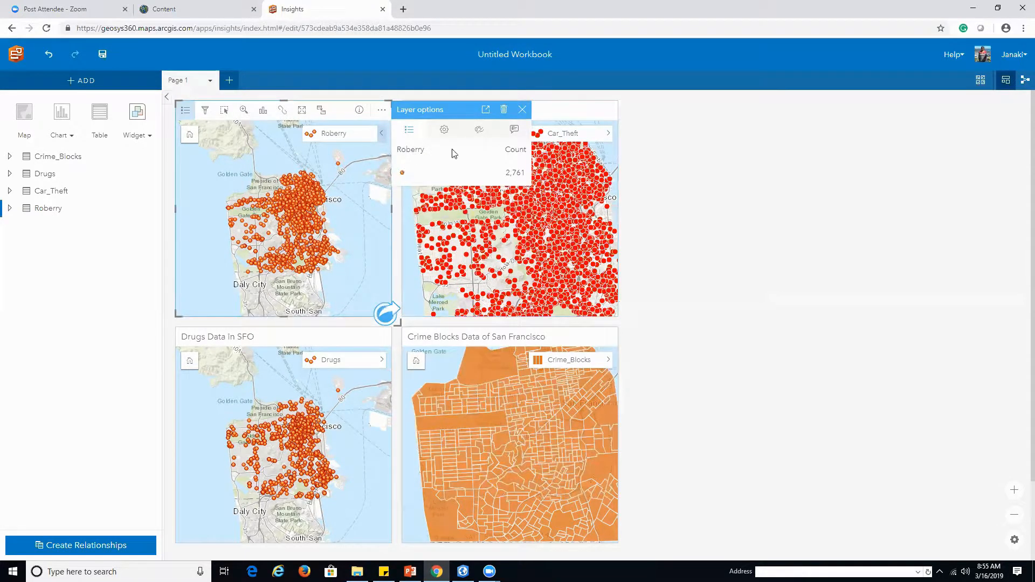
left_click(479, 129)
left_click(414, 182)
left_click(409, 175)
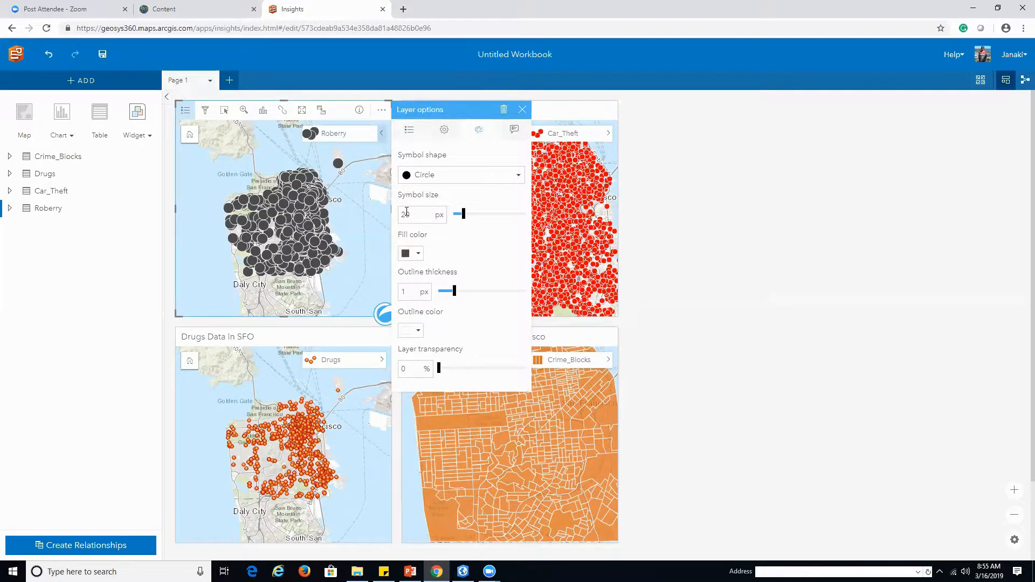
left_click(461, 215)
left_click_drag(461, 216, 460, 216)
- Set the Roberry layer's fill color to dark red #A80000 and check its pop-up options
left_click(419, 253)
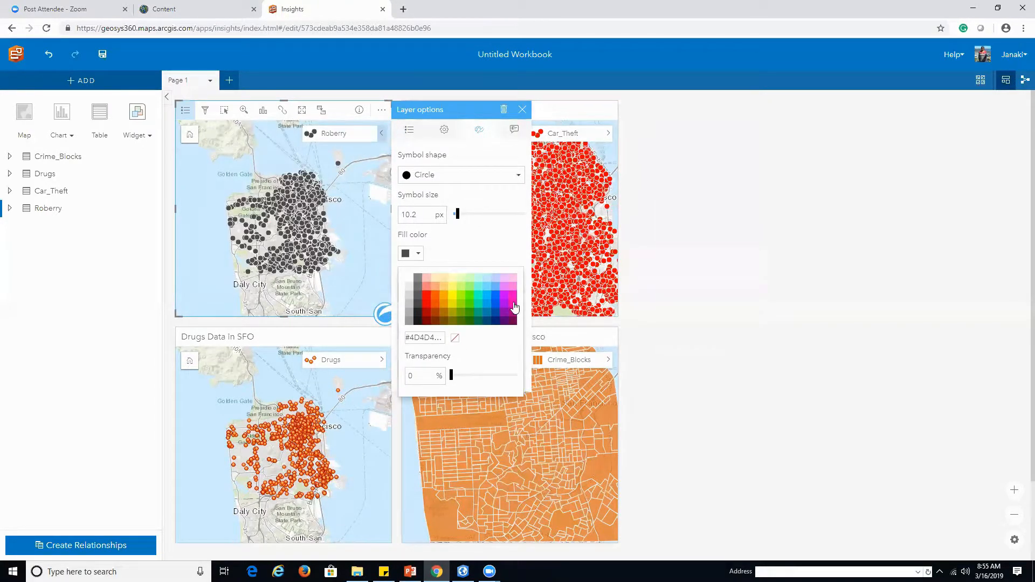
left_click(494, 301)
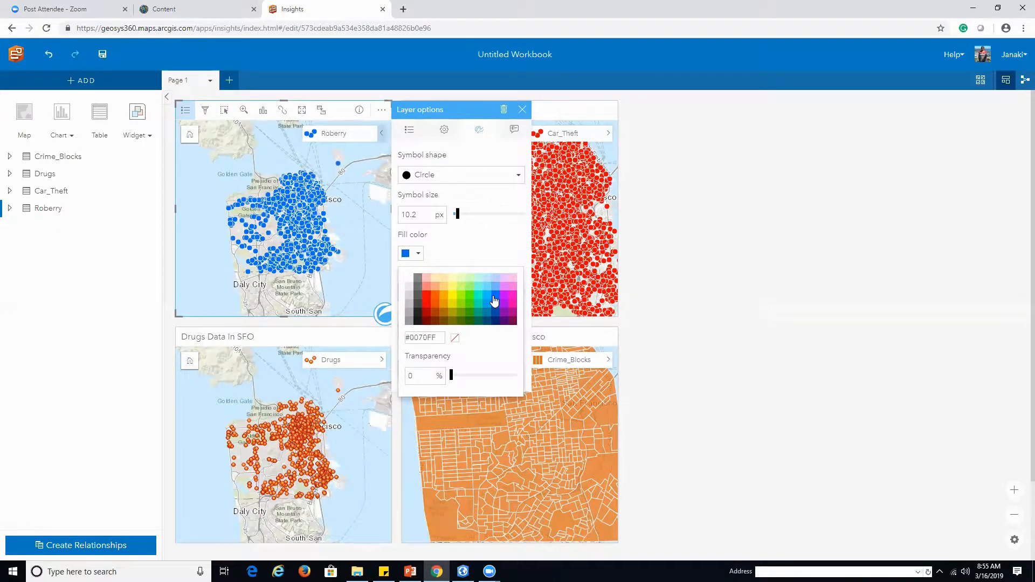
left_click(421, 291)
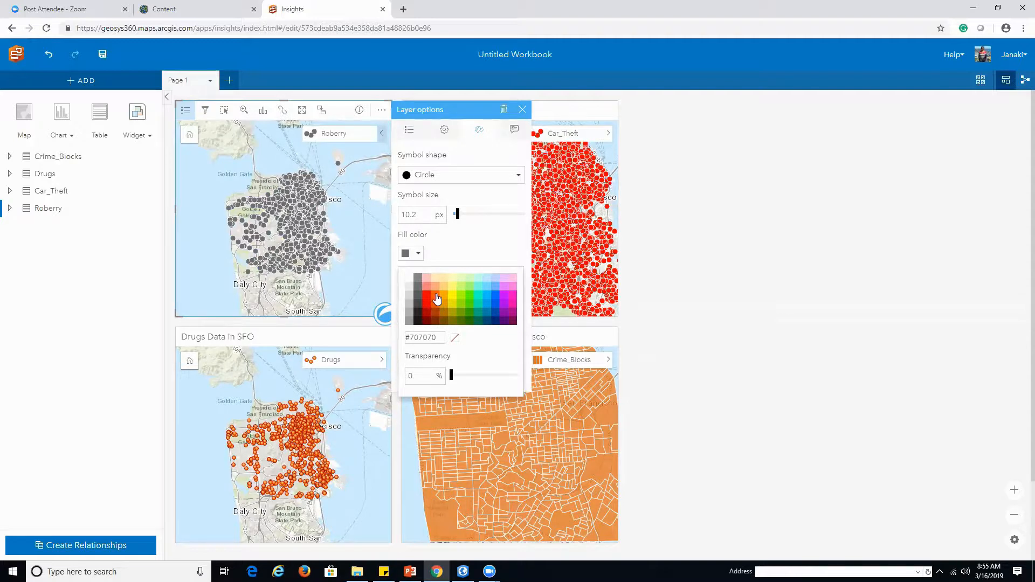
left_click(426, 316)
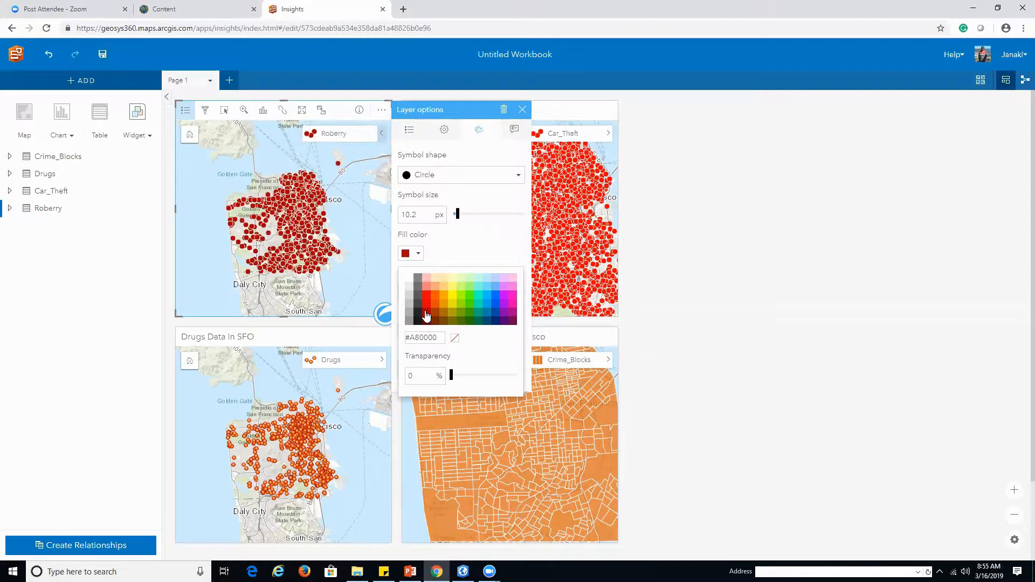
scroll(355, 277, "up", 2)
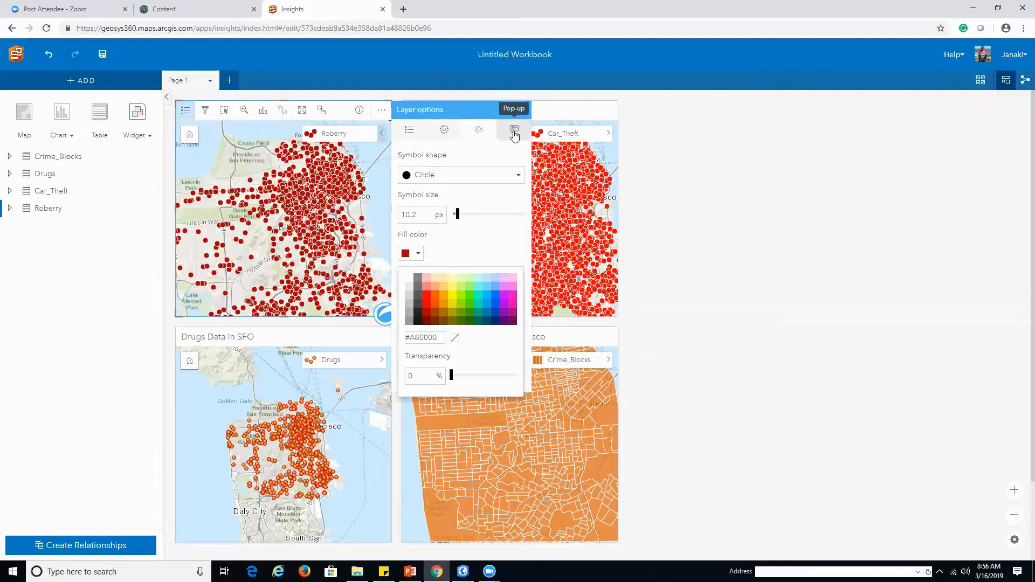
left_click(514, 134)
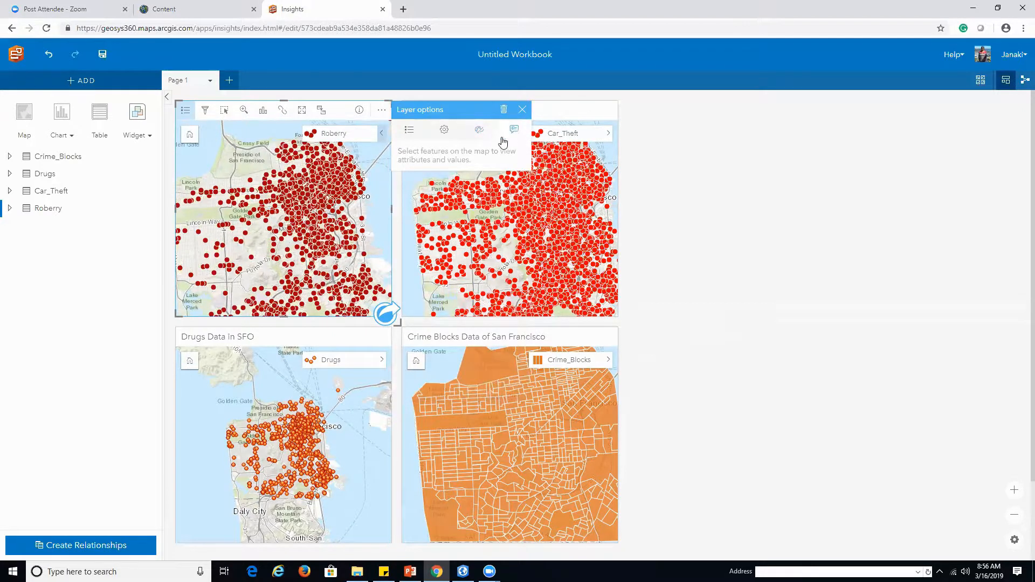
left_click(521, 111)
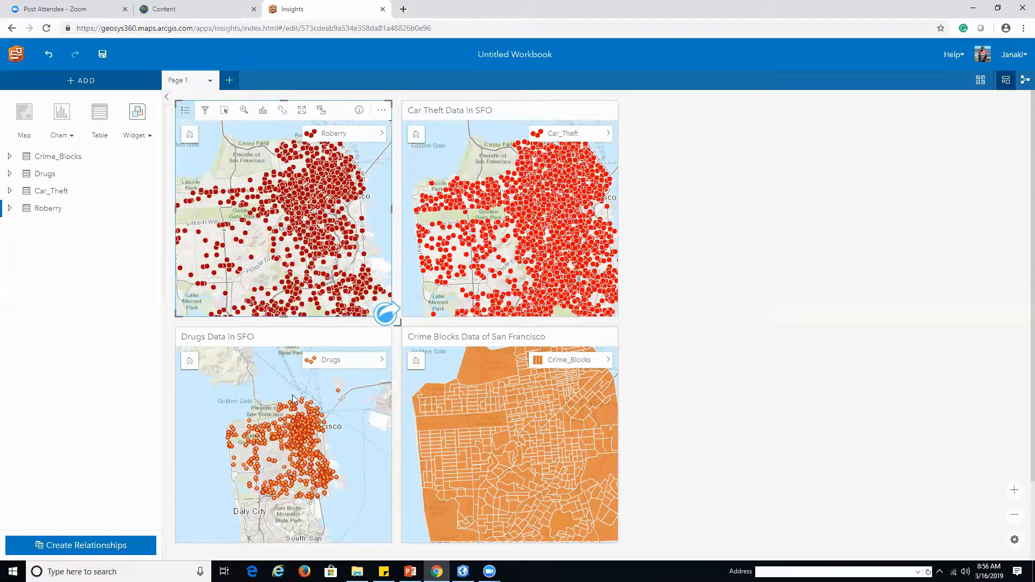
- Restyle the Drugs layer with 10.2 px circle symbols and a blue #0070FF fill
left_click(384, 362)
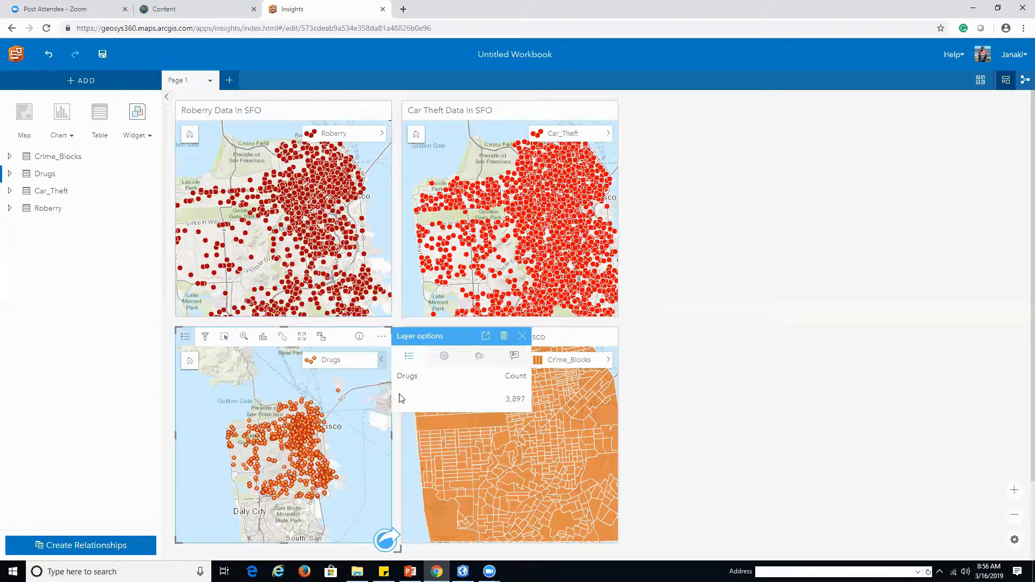
left_click(479, 356)
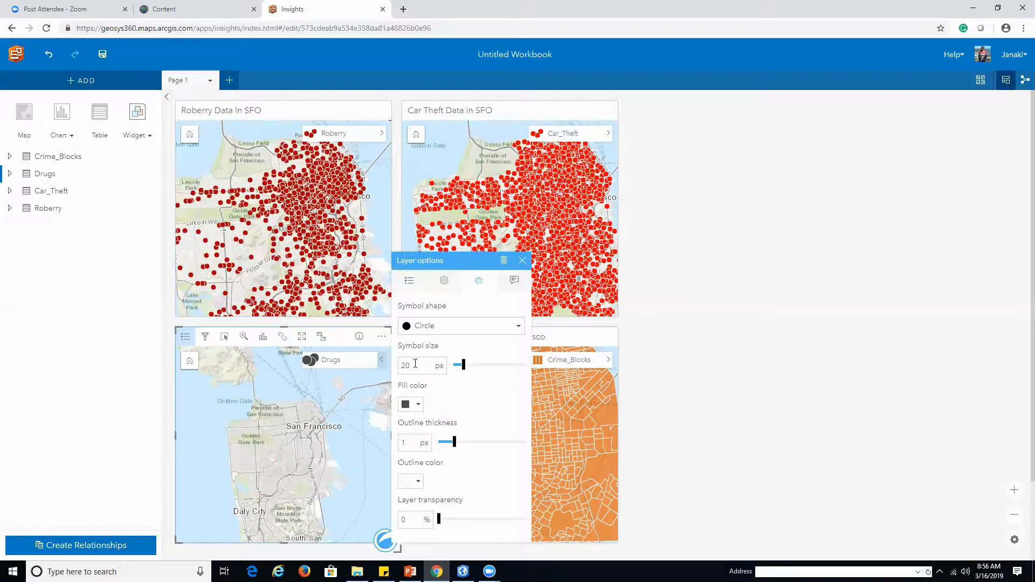
left_click_drag(463, 365, 459, 367)
left_click(416, 405)
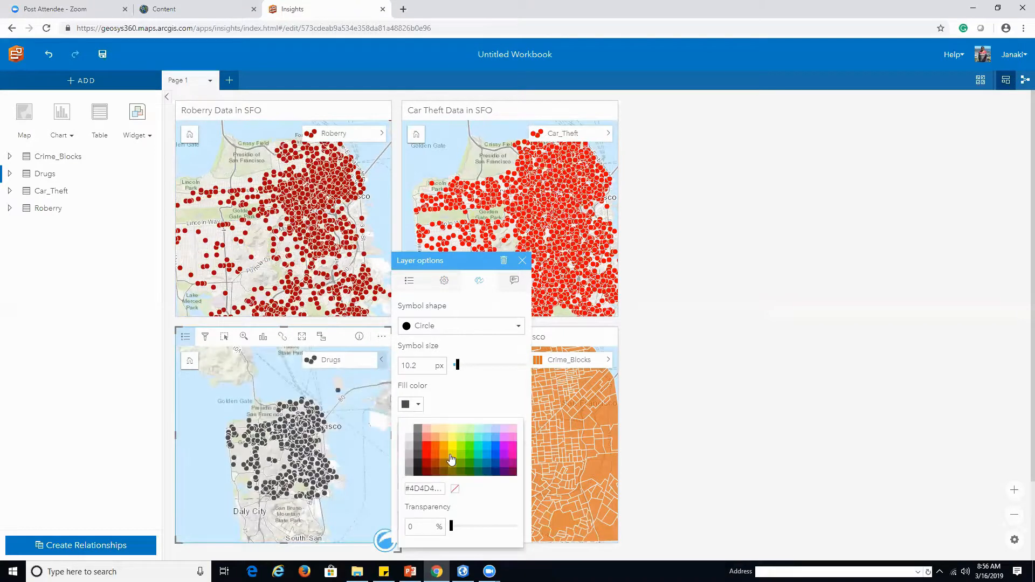
left_click(471, 459)
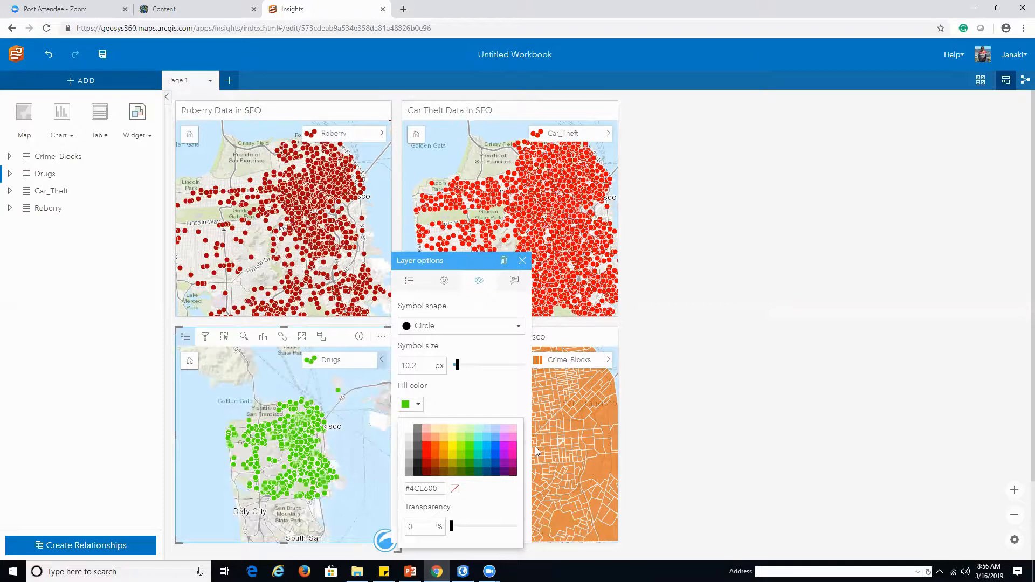
left_click(496, 450)
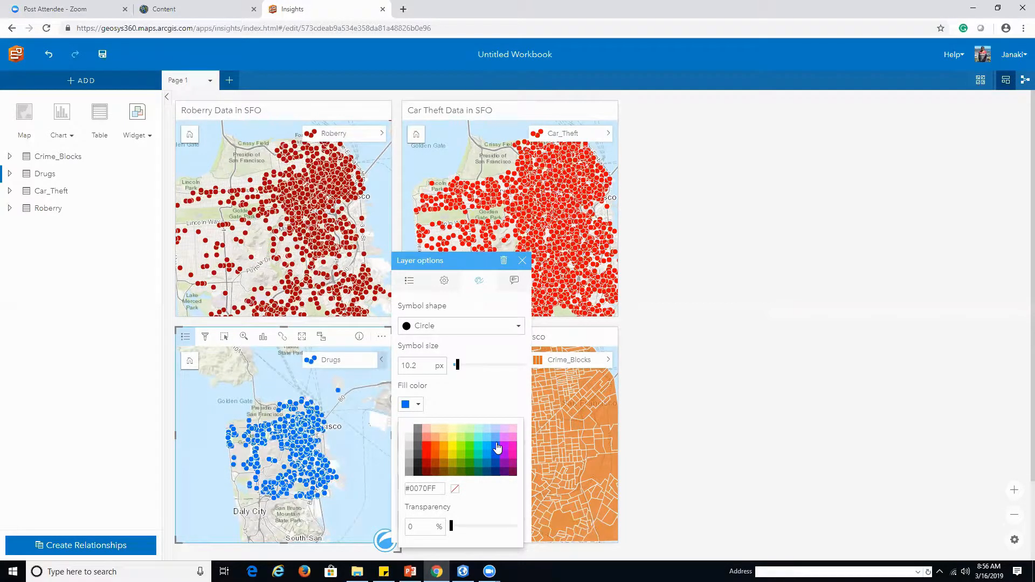
left_click(523, 261)
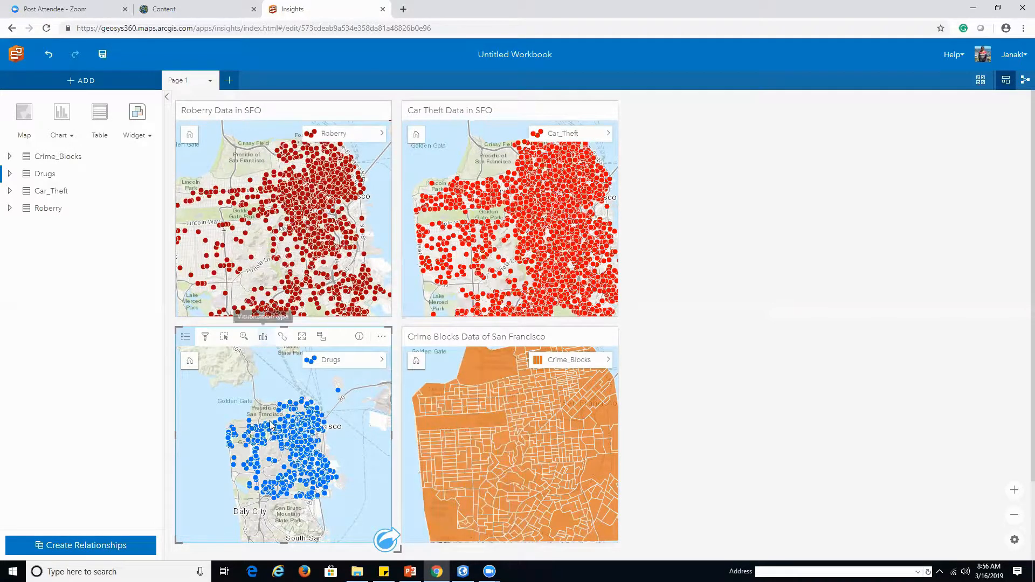
left_click_drag(271, 425, 269, 410)
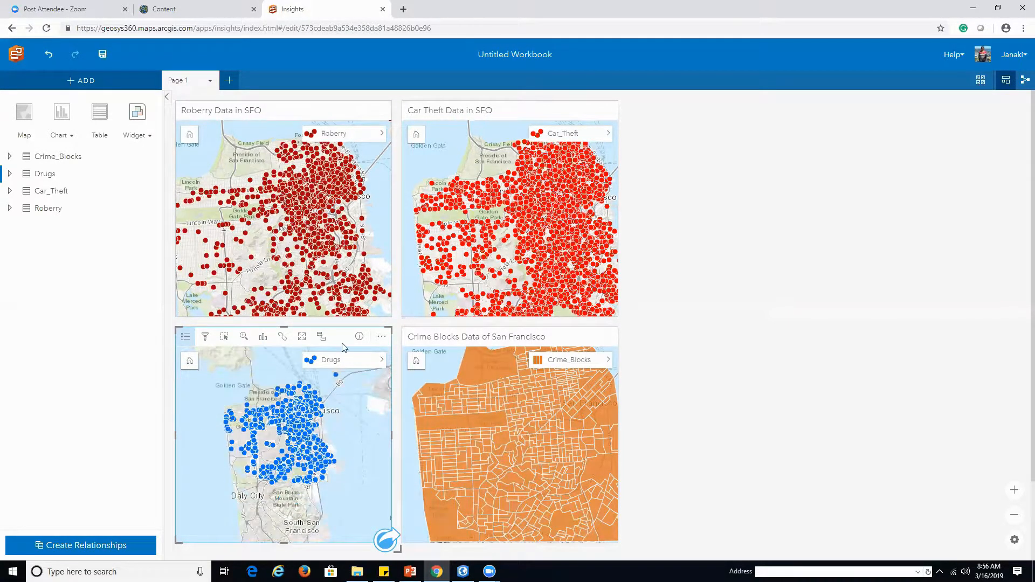
- Change the Roberry layer's symbol type to Bins and lower the bin resolution to 19
left_click(382, 134)
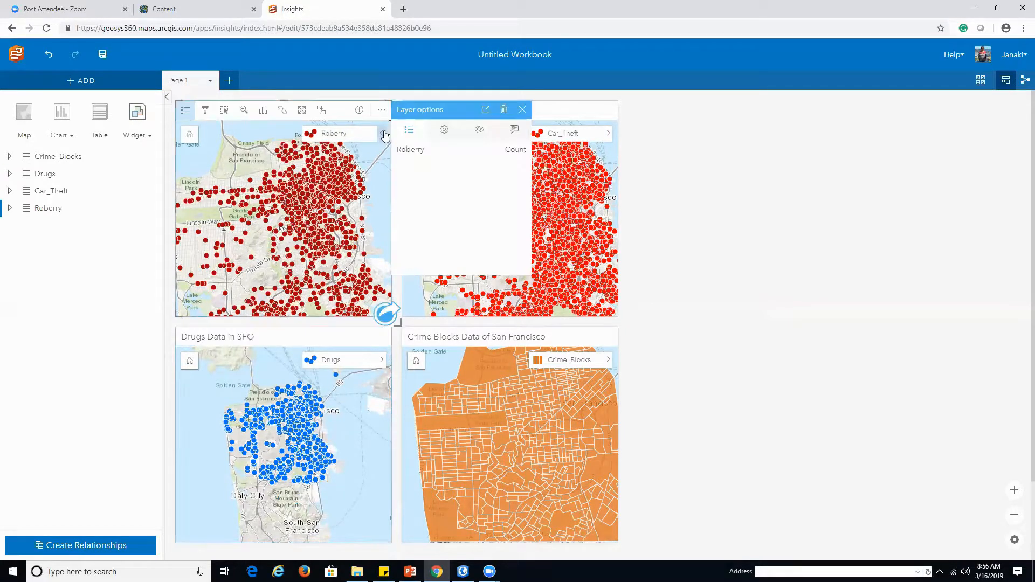
left_click(478, 130)
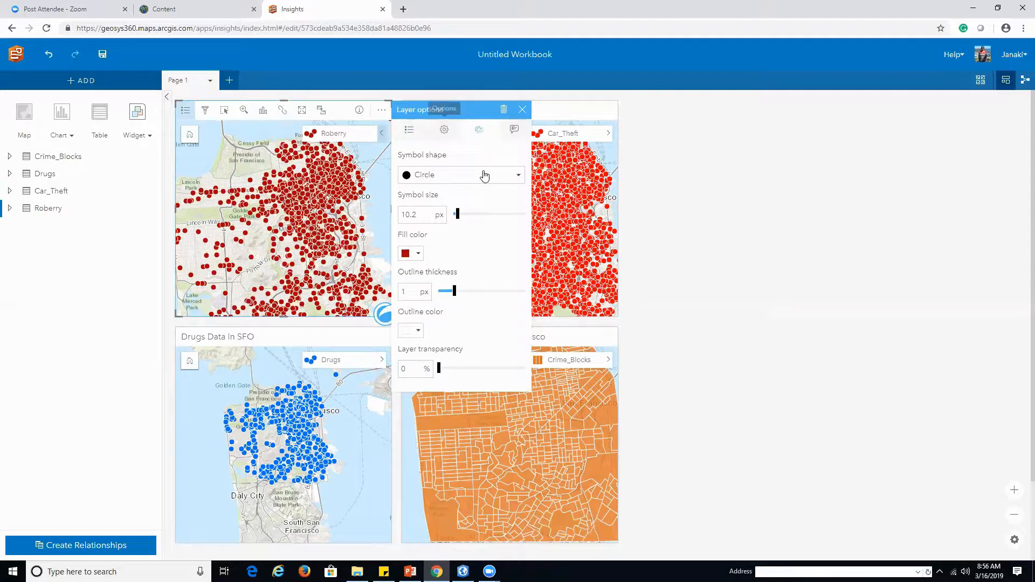
left_click(508, 177)
left_click(508, 174)
left_click(408, 130)
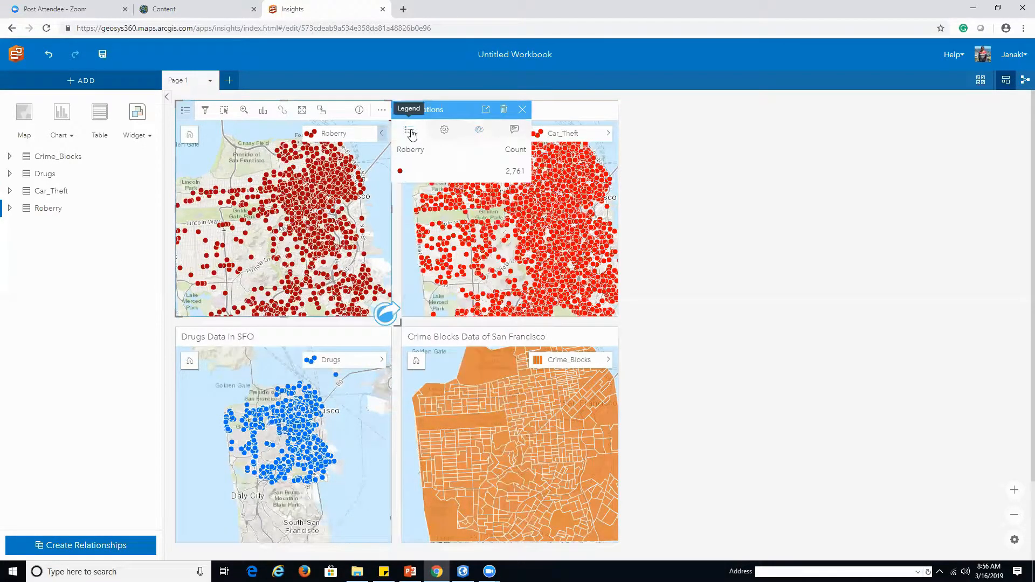
left_click(445, 131)
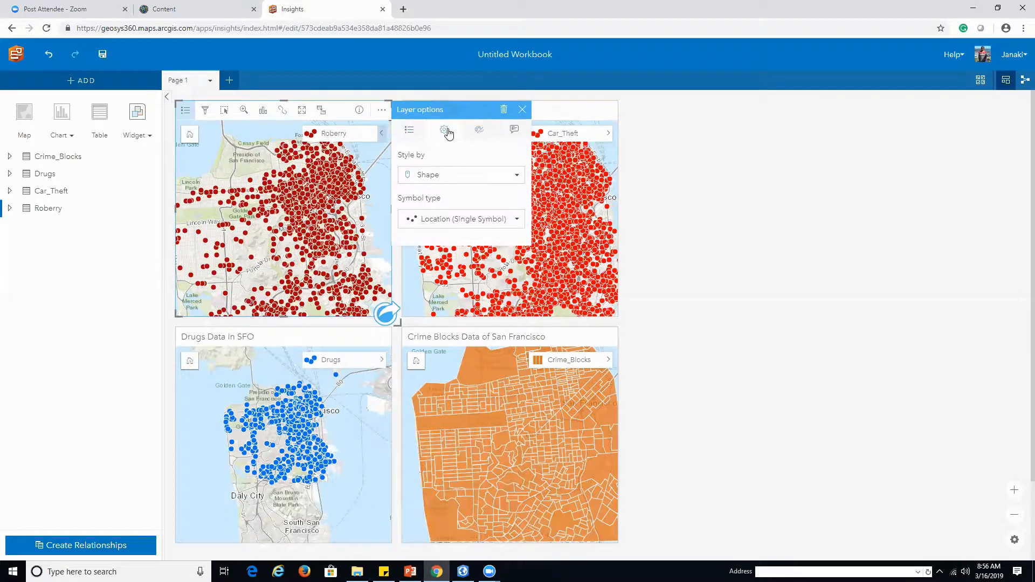
left_click(518, 220)
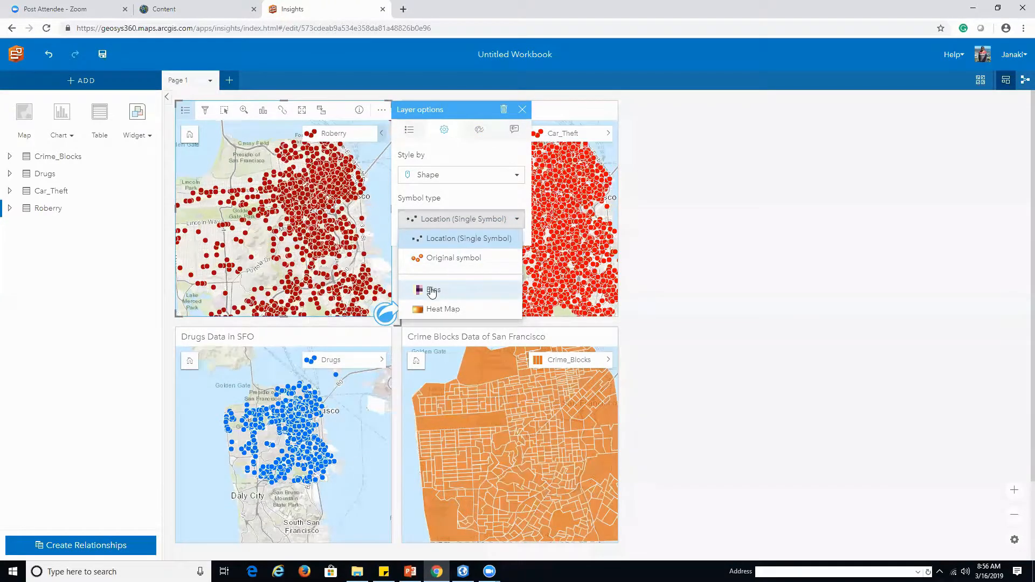
left_click(431, 291)
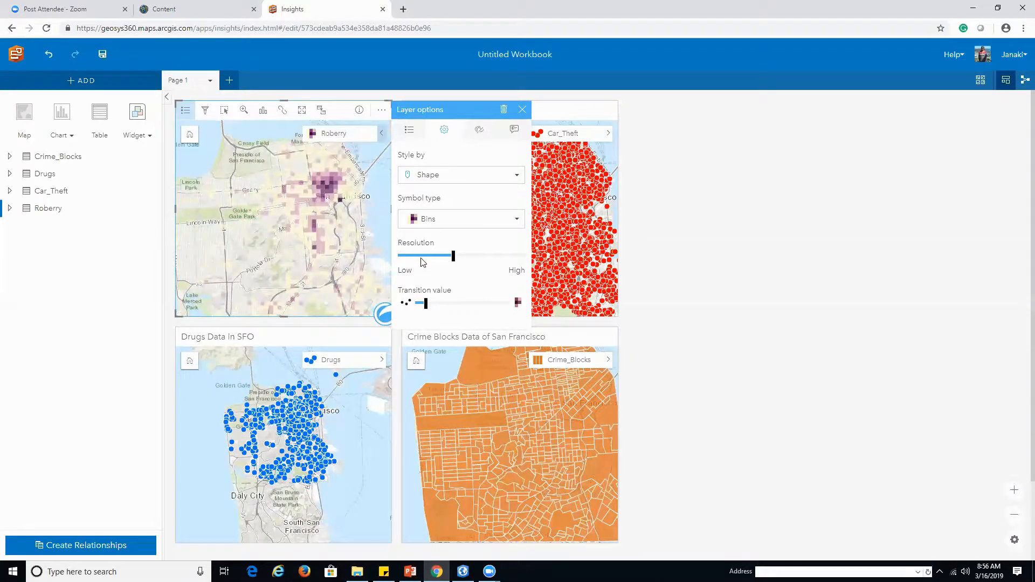
left_click_drag(453, 256, 411, 258)
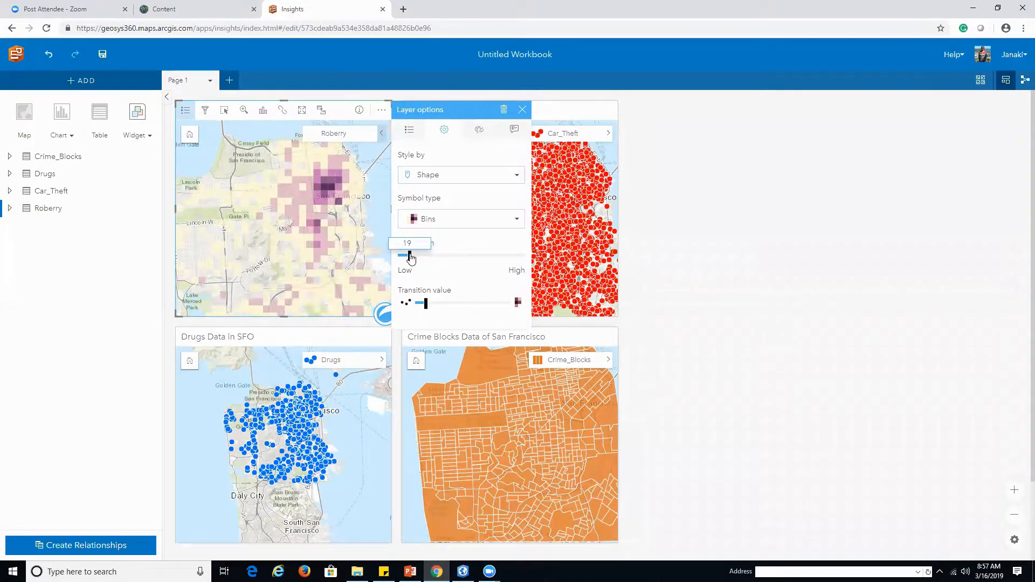
- Raise the robbery layer's bin resolution to 81, try a transition value of 7,349, and set it to 2,047
left_click(496, 257)
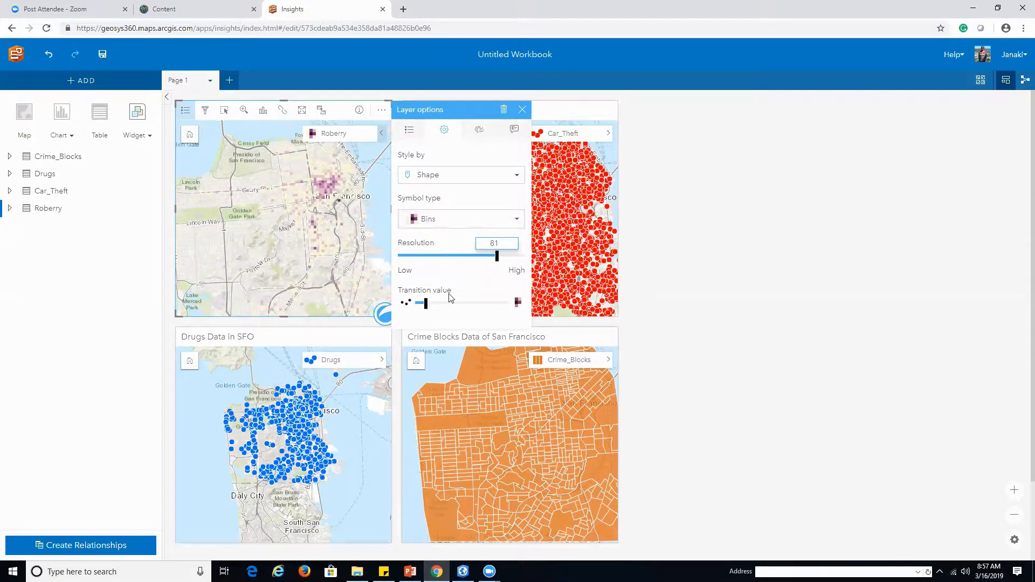
left_click_drag(425, 303, 458, 305)
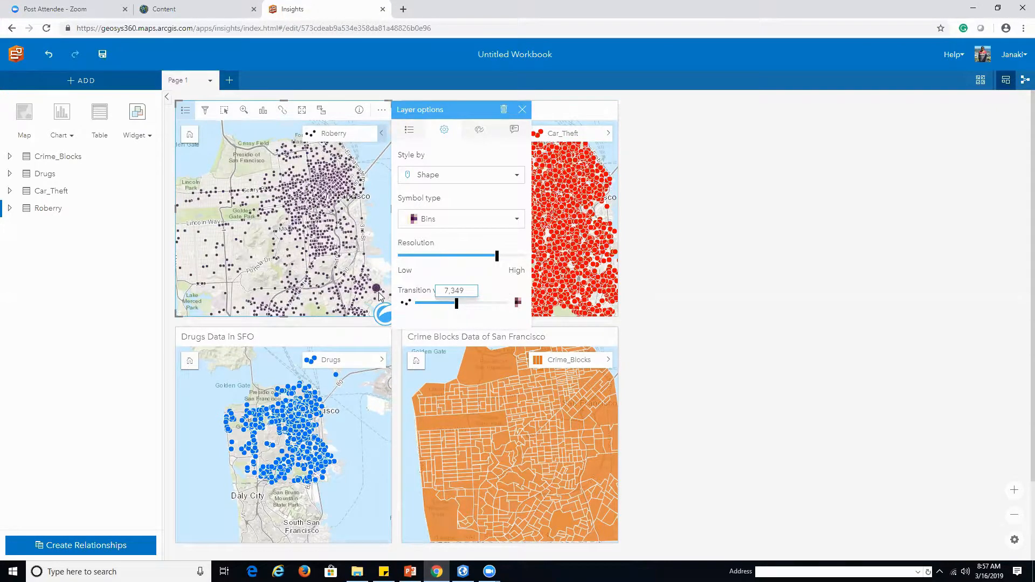
left_click_drag(457, 306, 427, 303)
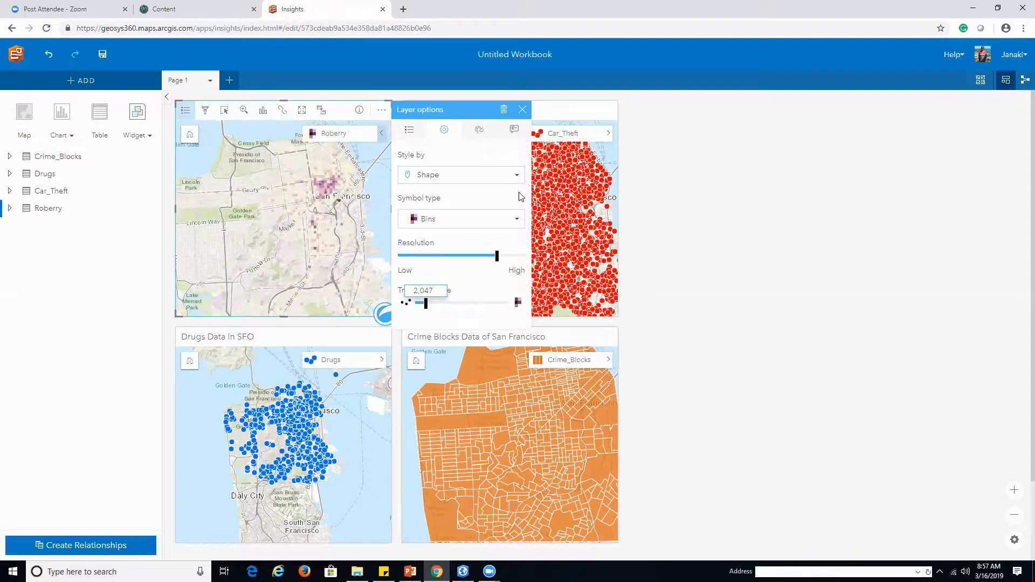
- Style the robbery layer's bins by the IncidntNum field using the MIN statistic
left_click(522, 175)
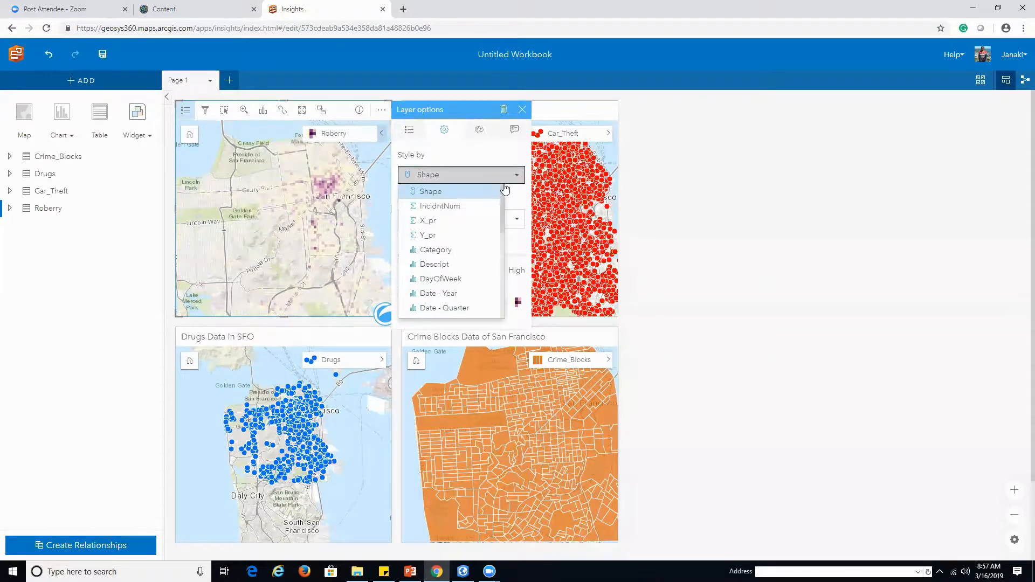
left_click(476, 207)
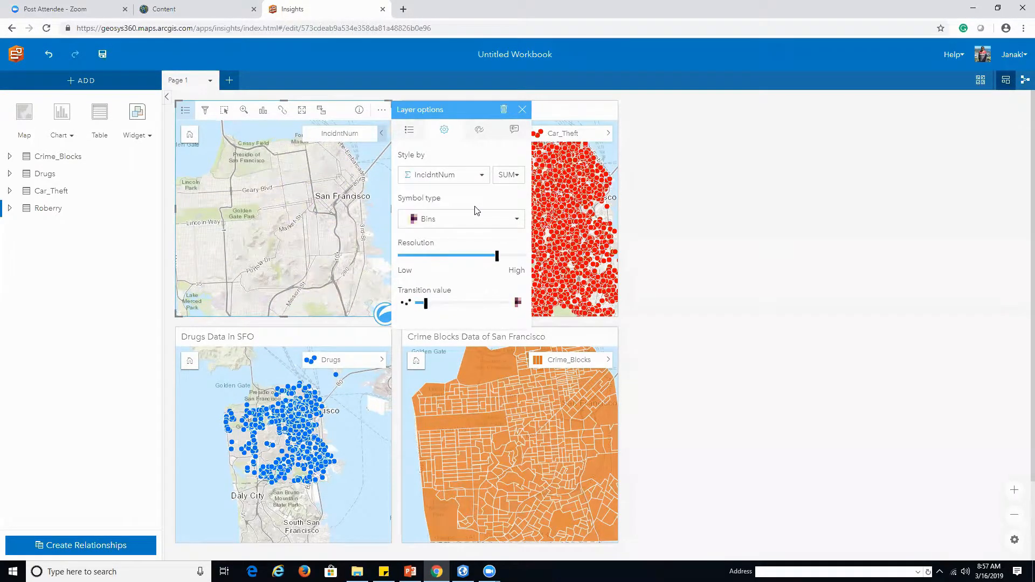
left_click(509, 175)
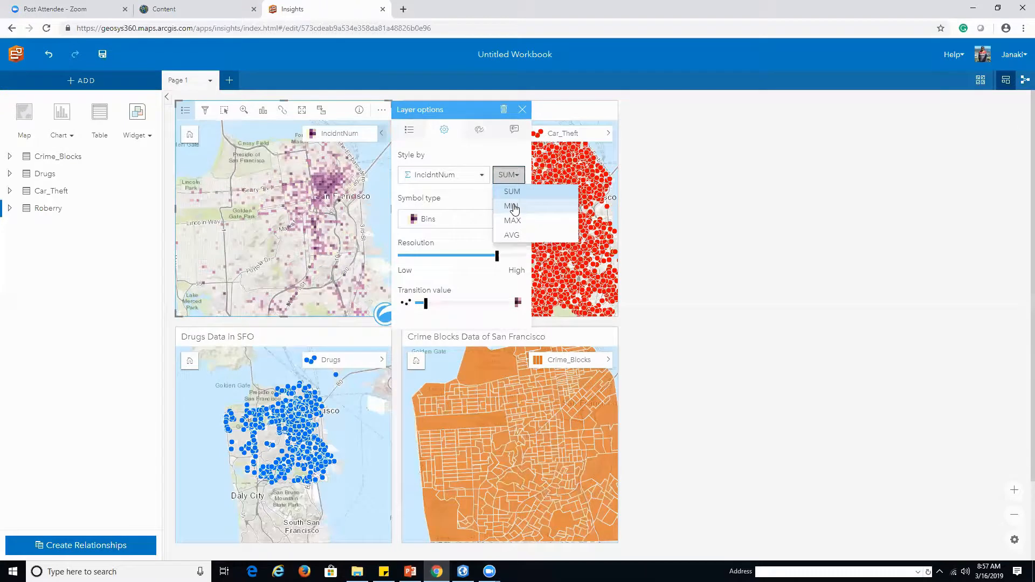
left_click(512, 206)
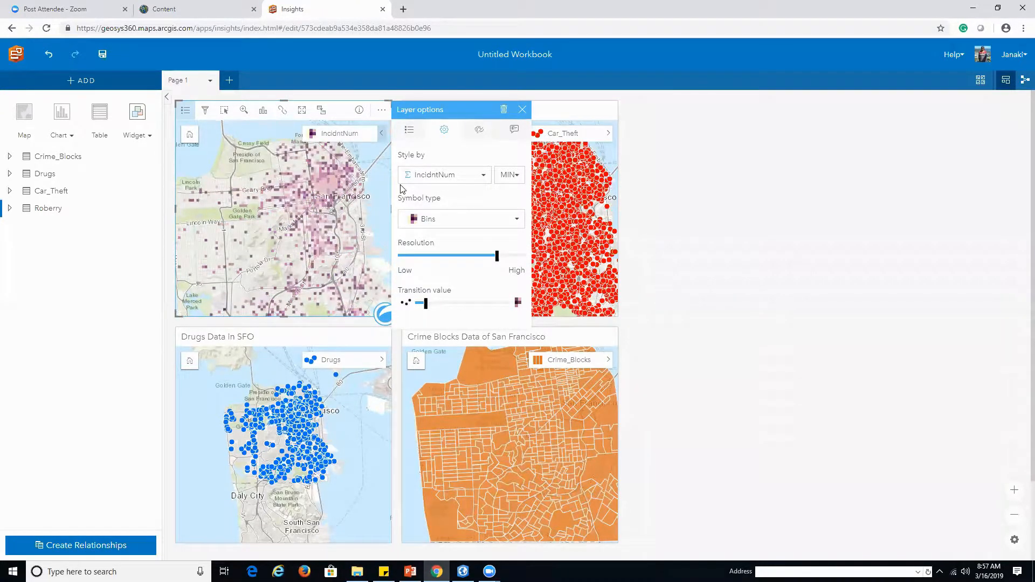
- Examine the robbery map's points and bins at different scales, the available style fields and the IncidntNum legend classes
scroll(310, 177, "up", 5)
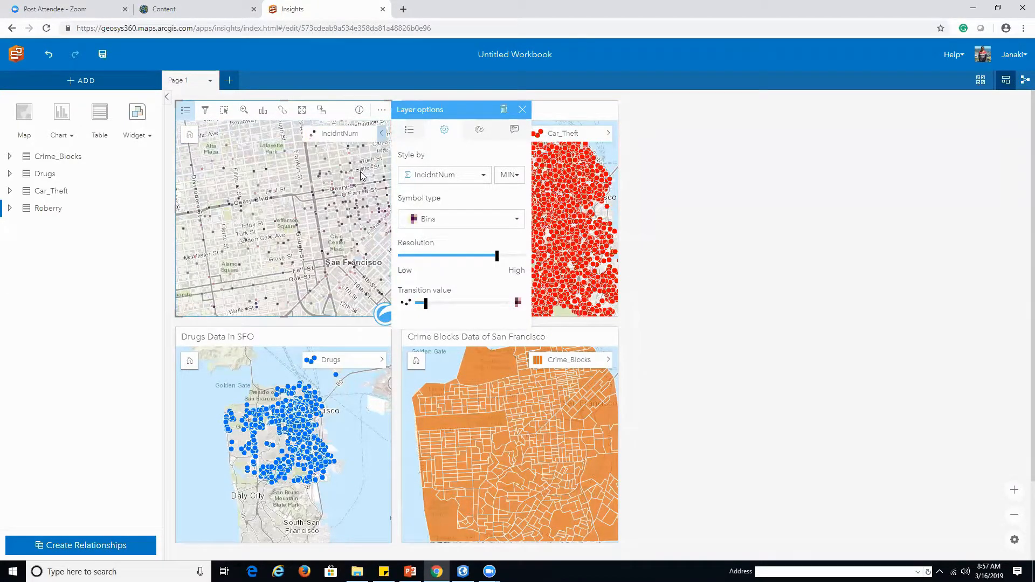
scroll(344, 190, "down", 1)
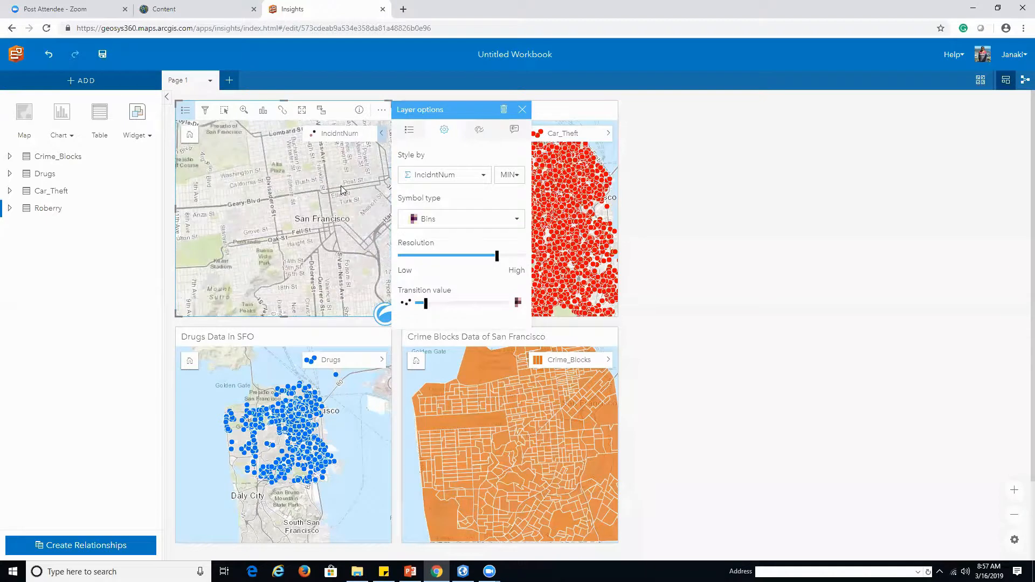
scroll(348, 176, "down", 1)
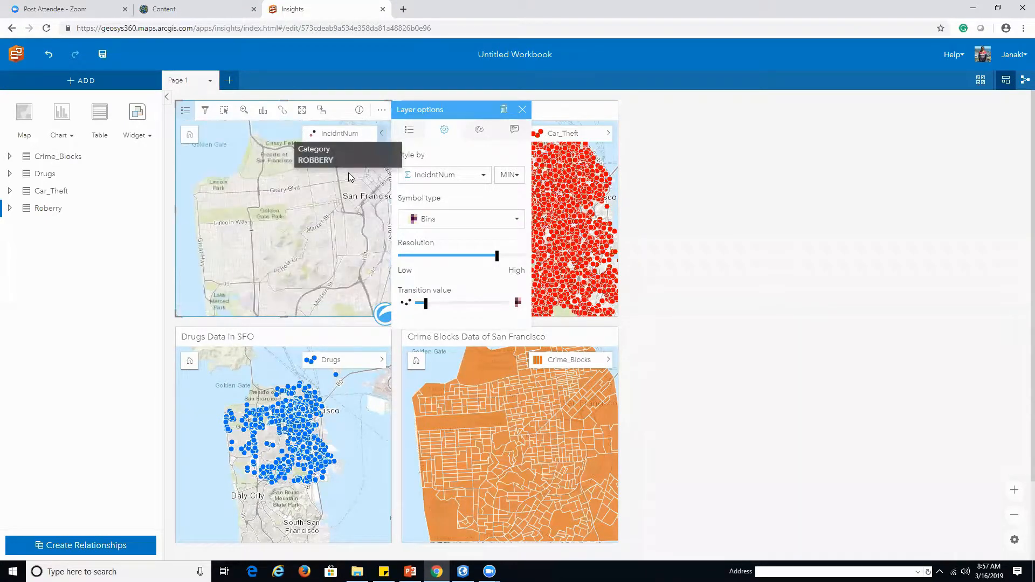
left_click(265, 190)
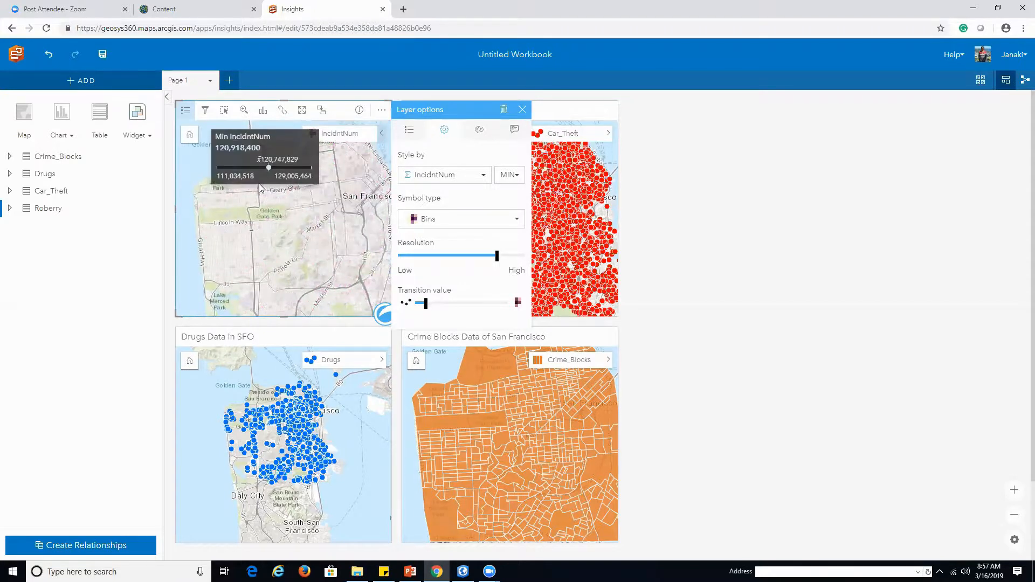
mouse_move(265, 192)
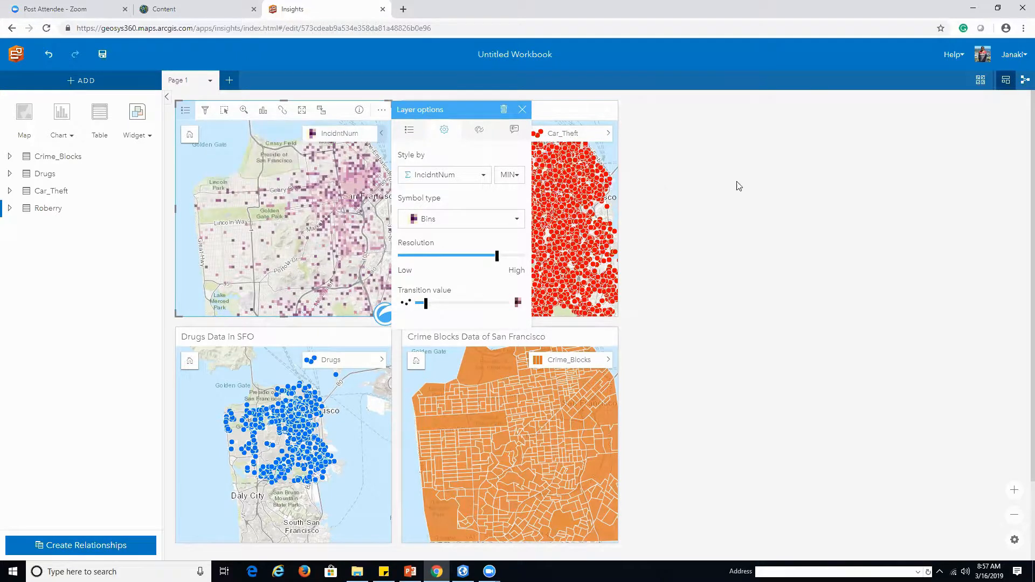
left_click(481, 175)
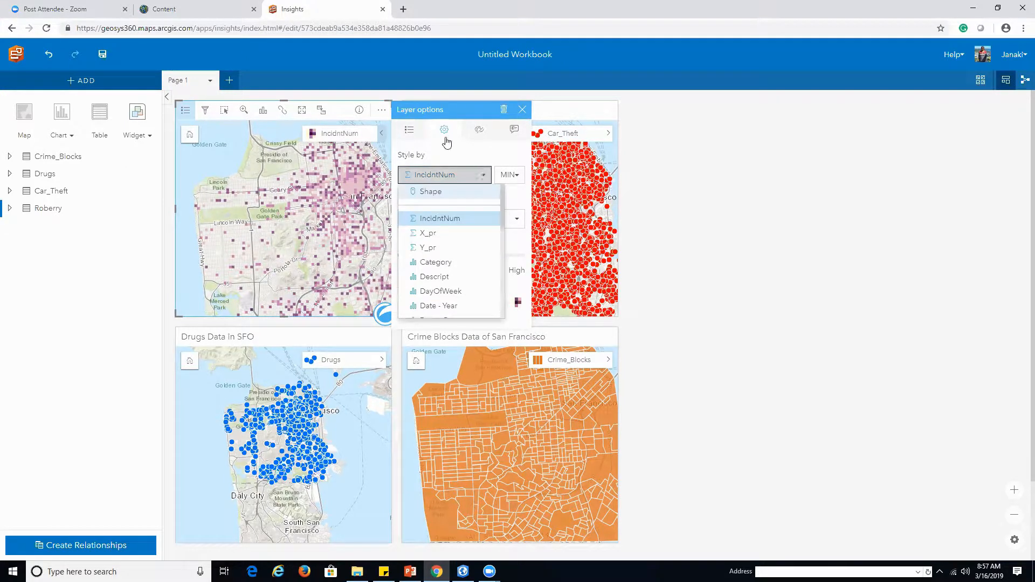
left_click(409, 129)
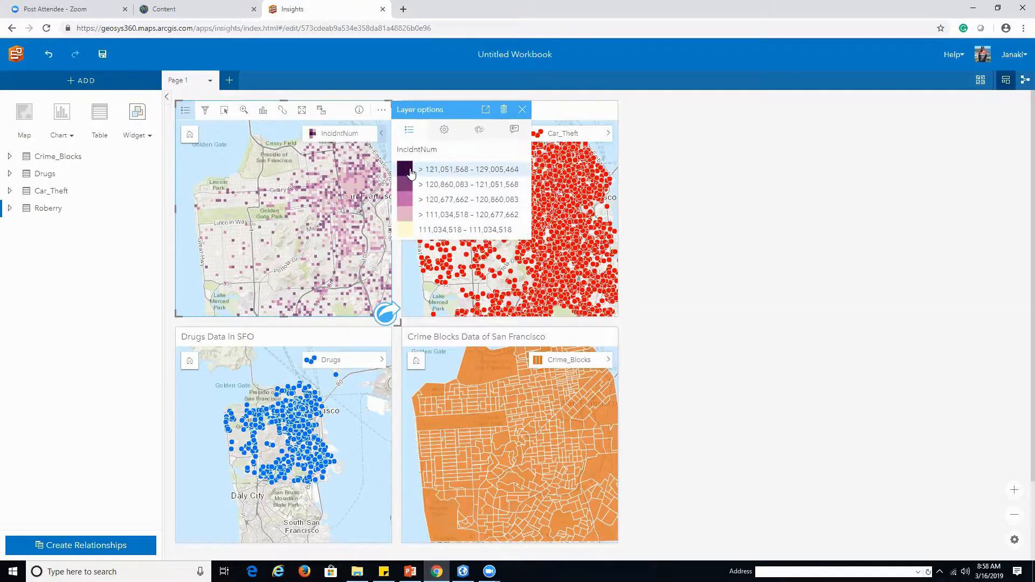
scroll(337, 163, "up", 2)
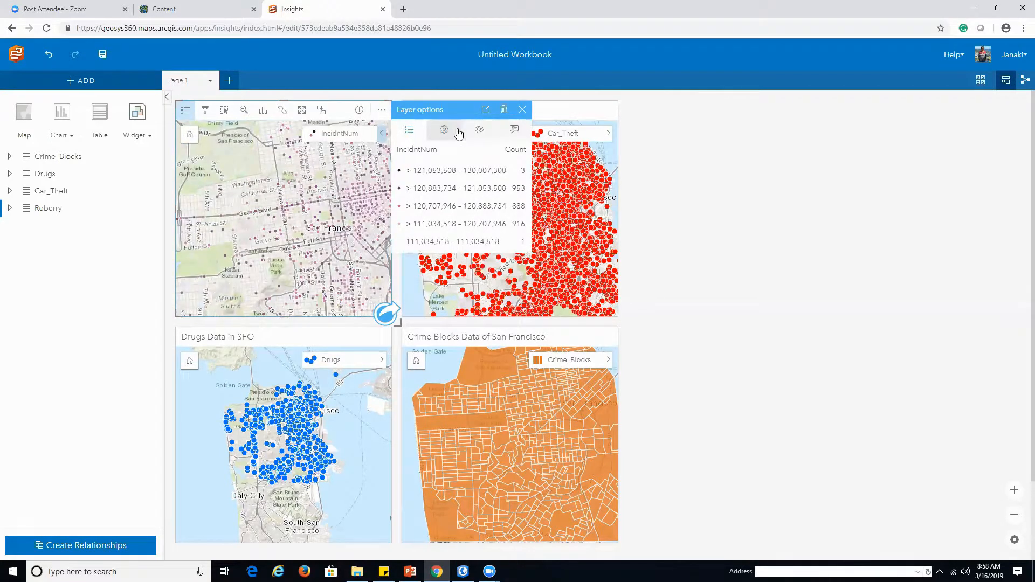
- Give the robbery bins a gray #707070 outline and set the outline thickness to 0.5 px
left_click(479, 129)
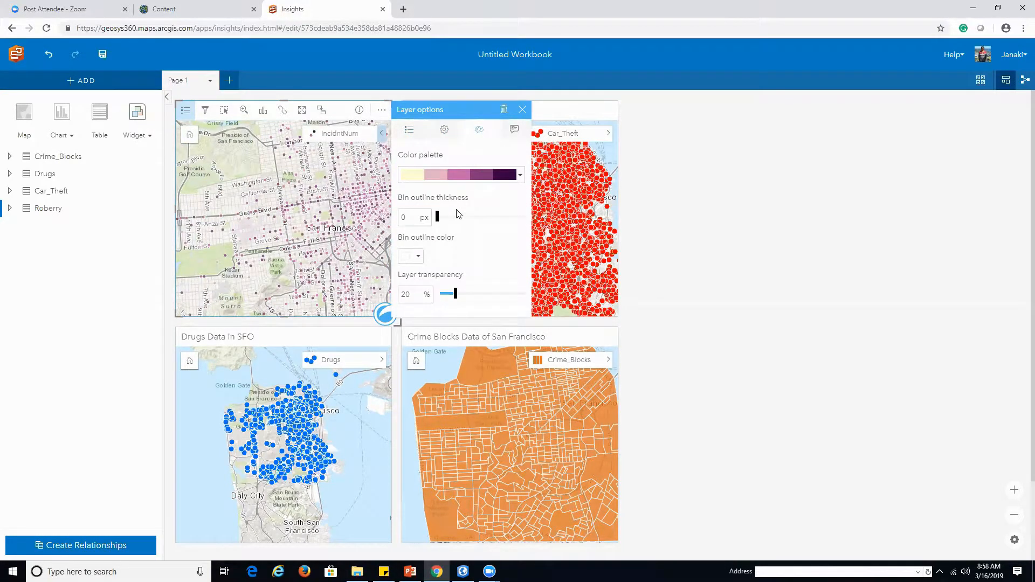
left_click_drag(438, 224, 441, 224)
left_click(423, 258)
left_click(417, 291)
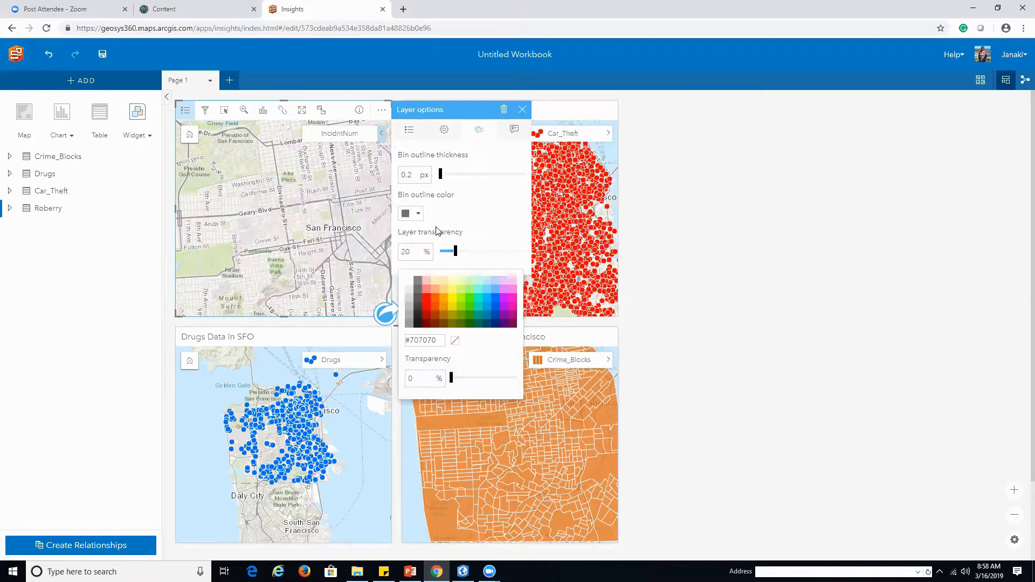
left_click_drag(441, 220, 450, 221)
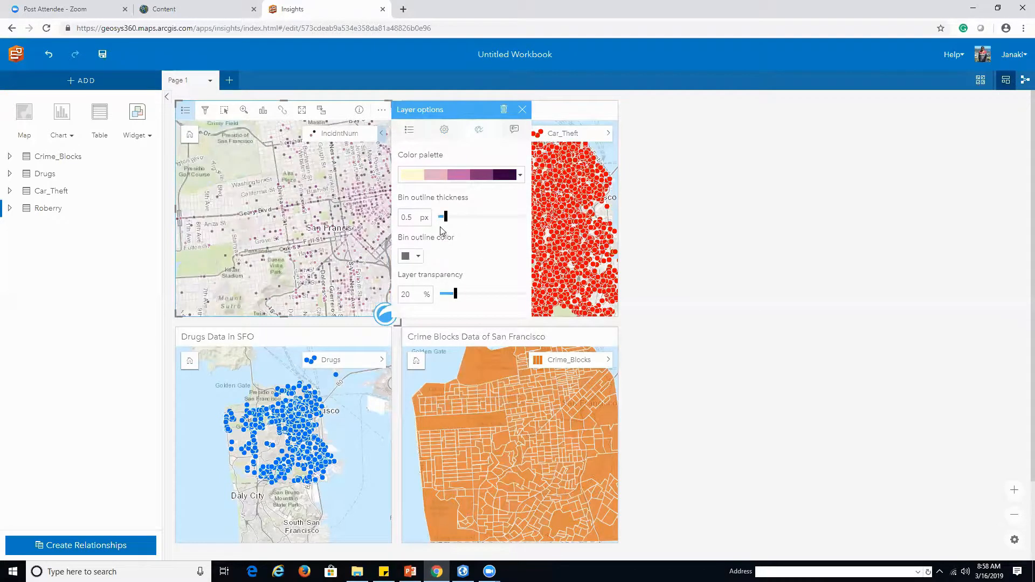
- Try the orange-red and gray-green color palettes on the robbery layer, then apply the pale yellow to red to dark purple palette
left_click(520, 175)
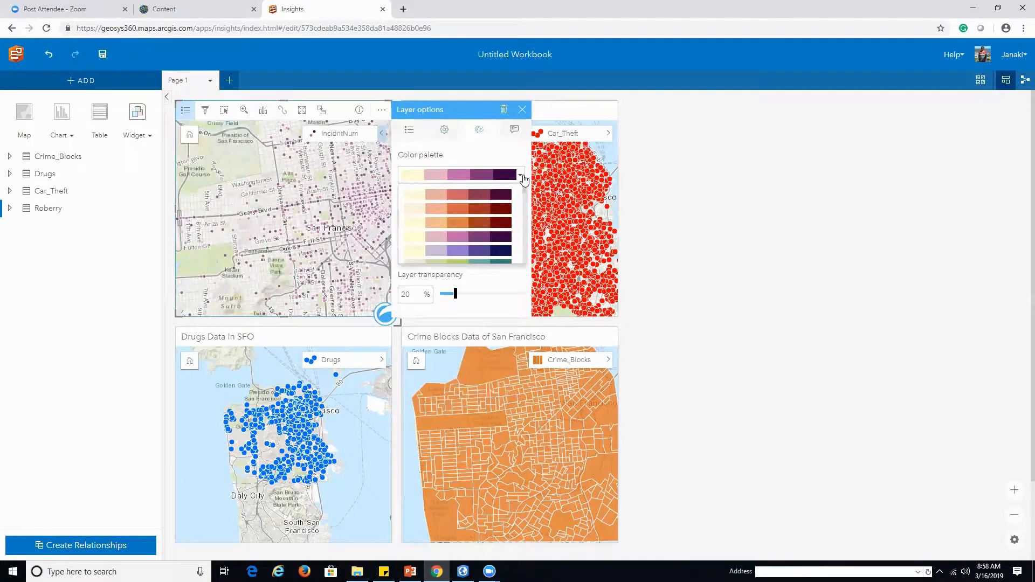
left_click(494, 214)
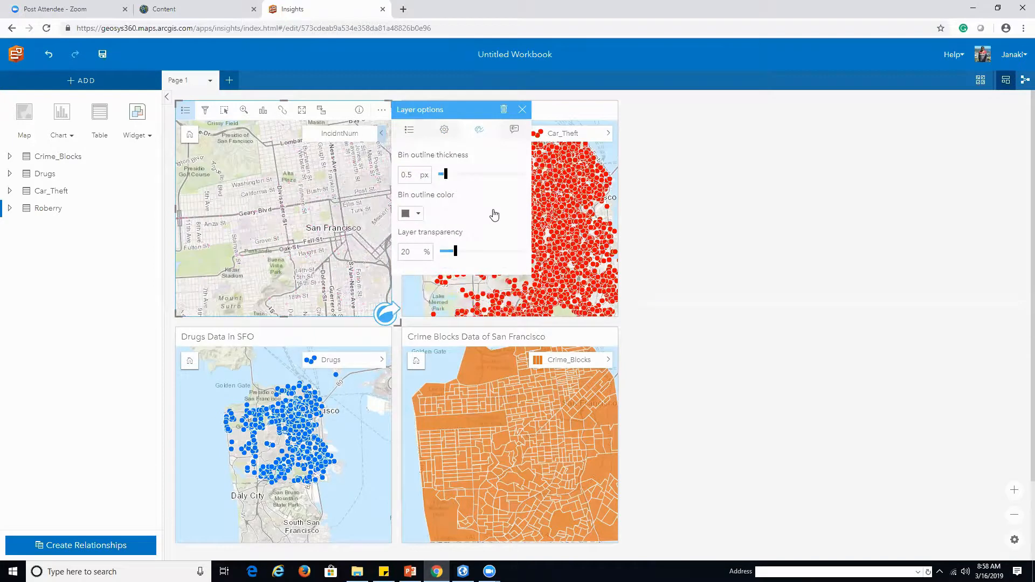
left_click(519, 174)
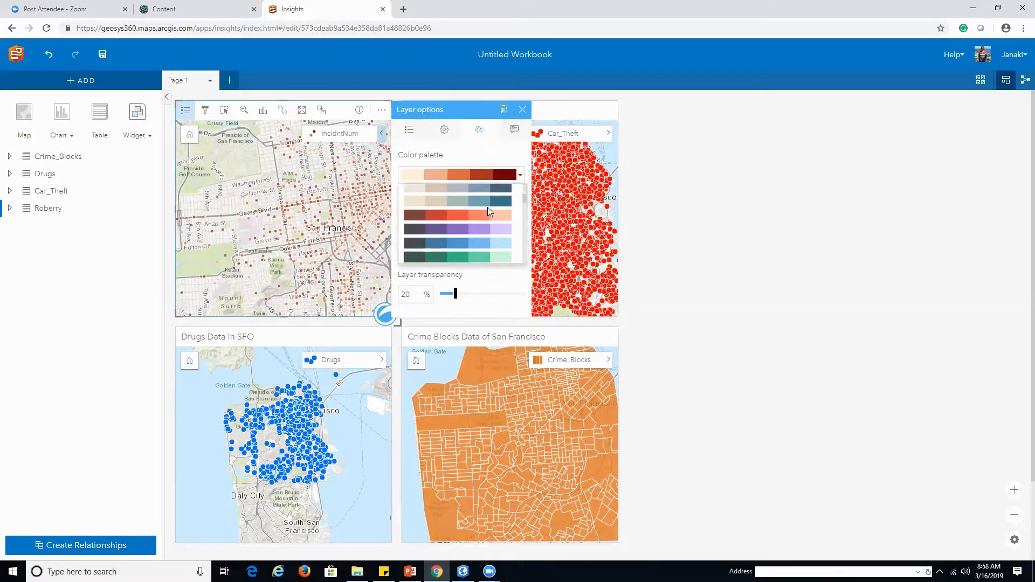
scroll(484, 215, "down", 3)
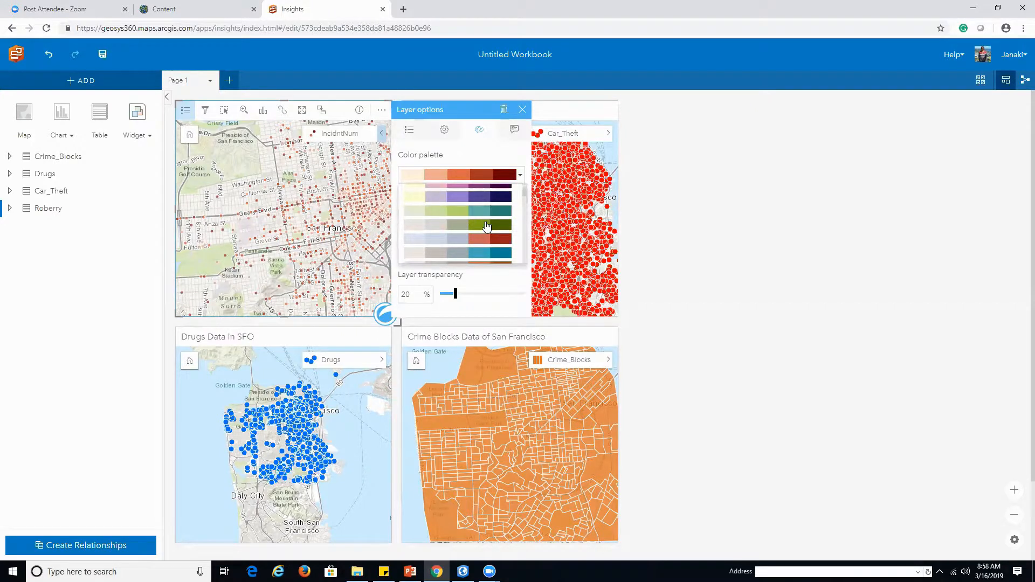
left_click(485, 224)
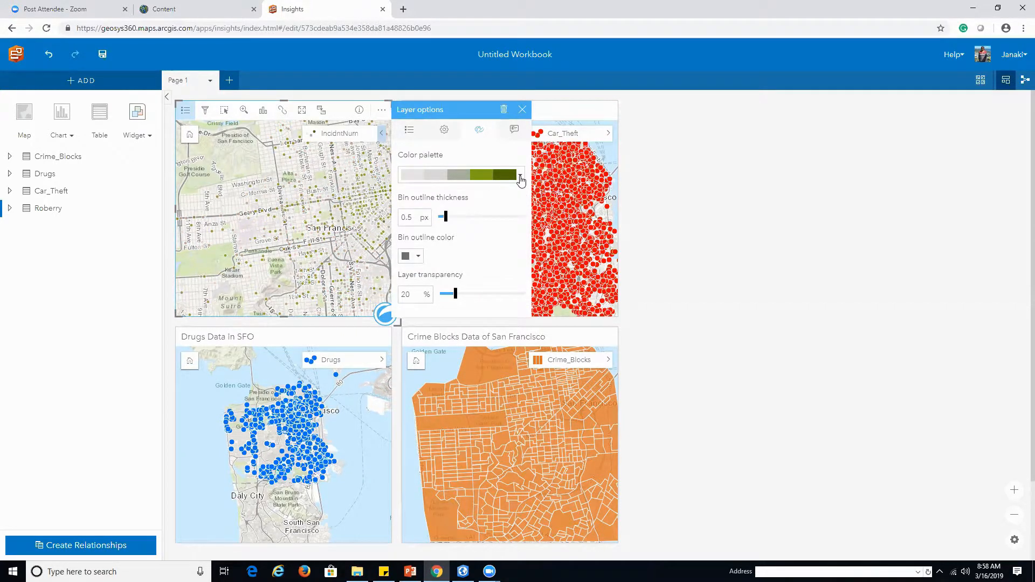
left_click(520, 178)
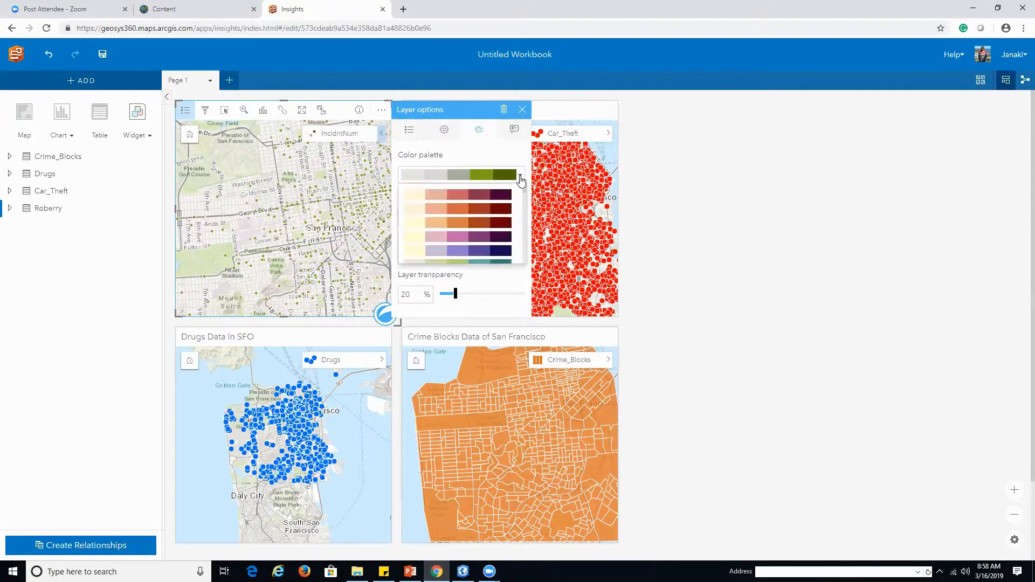
left_click(496, 198)
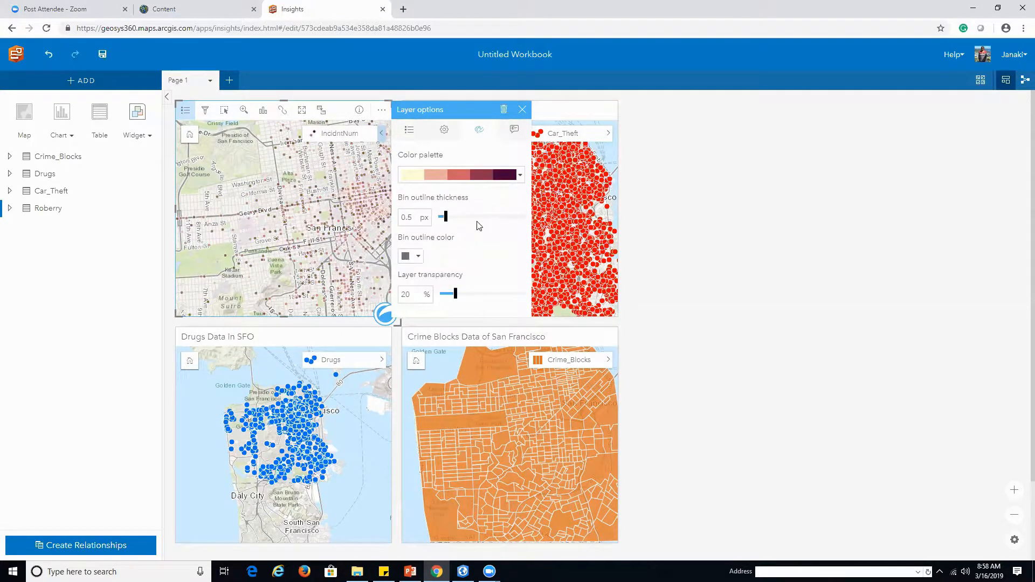
- Check the robbery layer's pop-up options, inspect its points at street level and review the IncidntNum legend counts
left_click(516, 132)
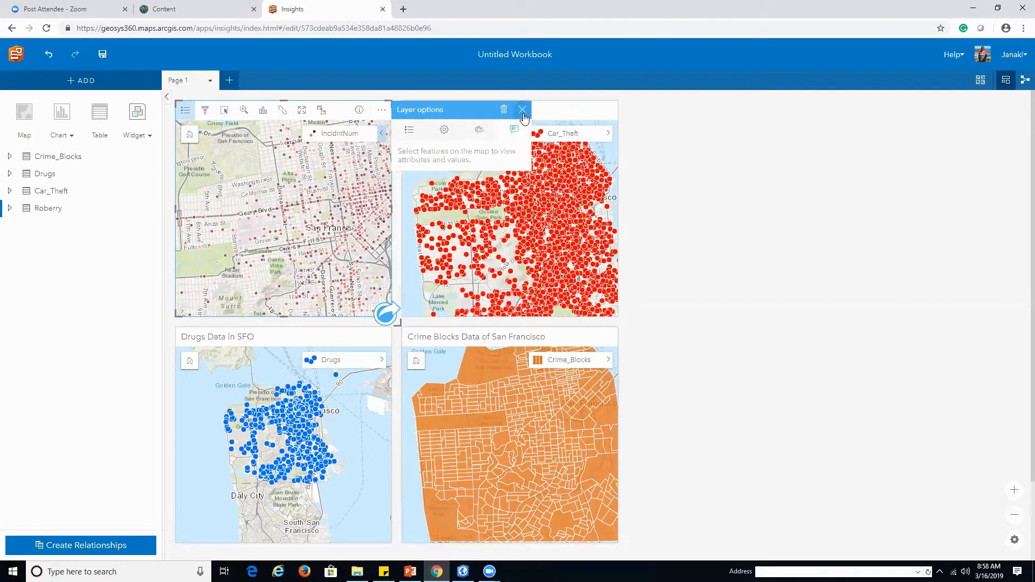
left_click(521, 109)
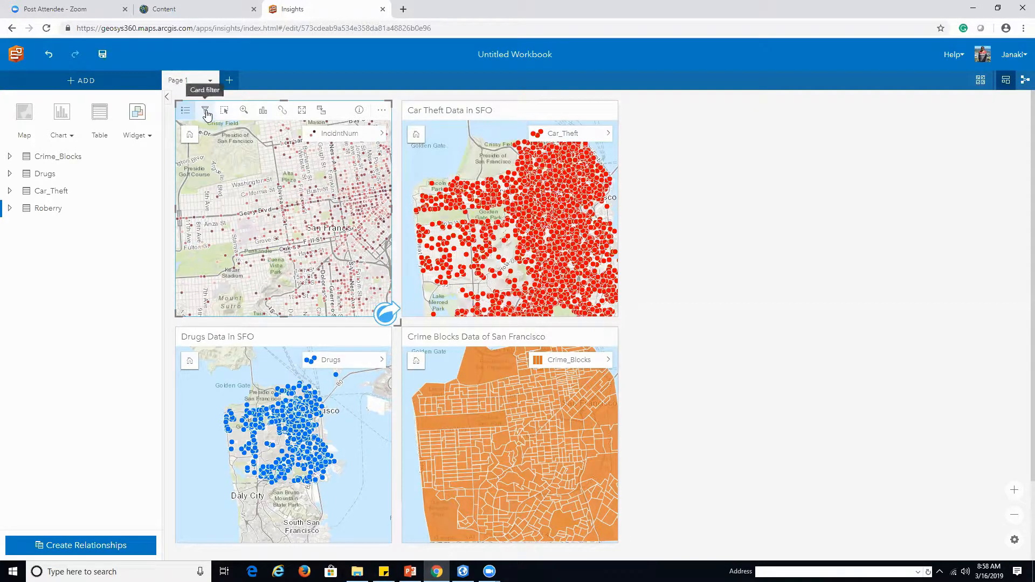
scroll(283, 201, "up", 3)
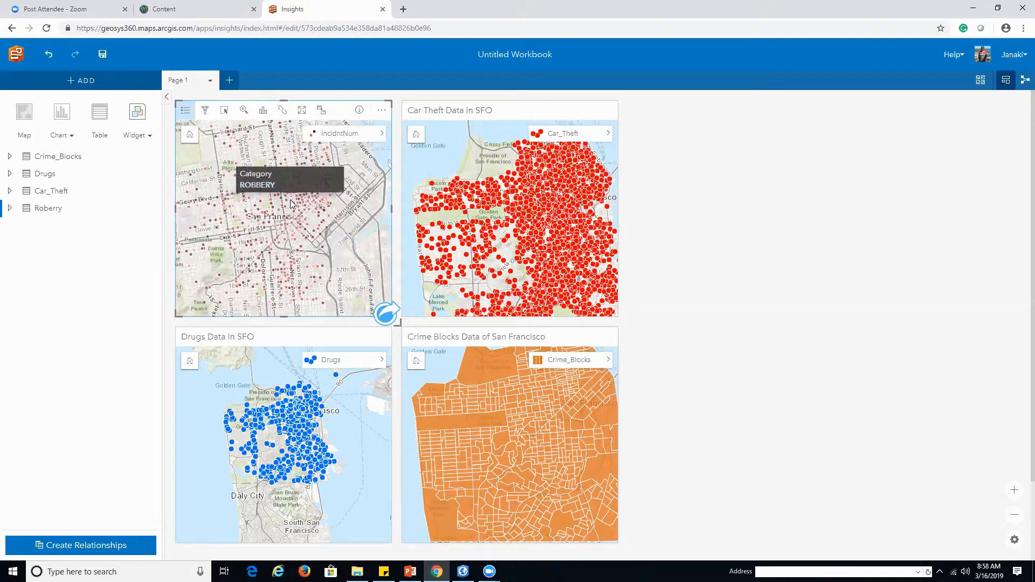
scroll(290, 199, "up", 2)
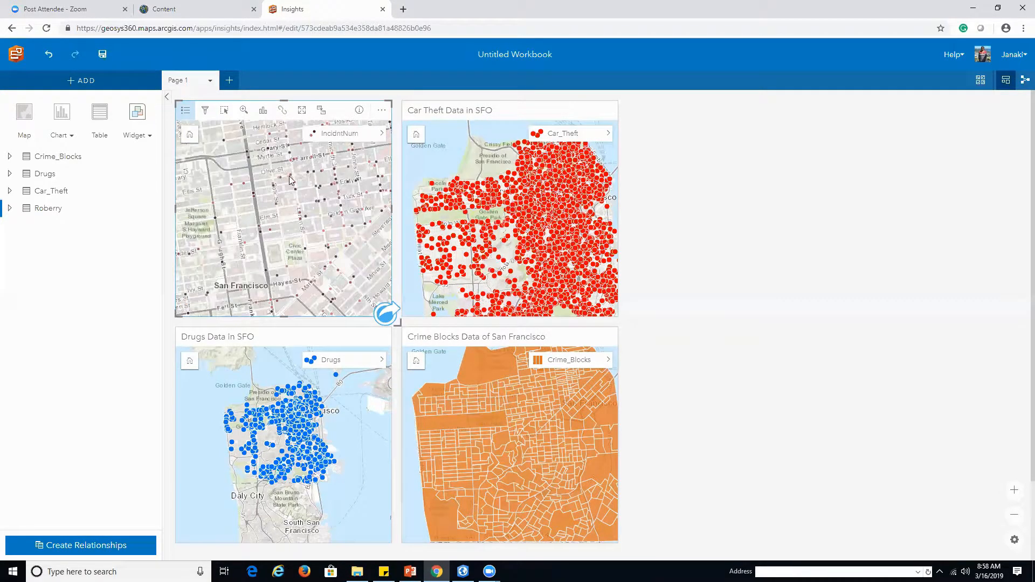
scroll(289, 173, "up", 1)
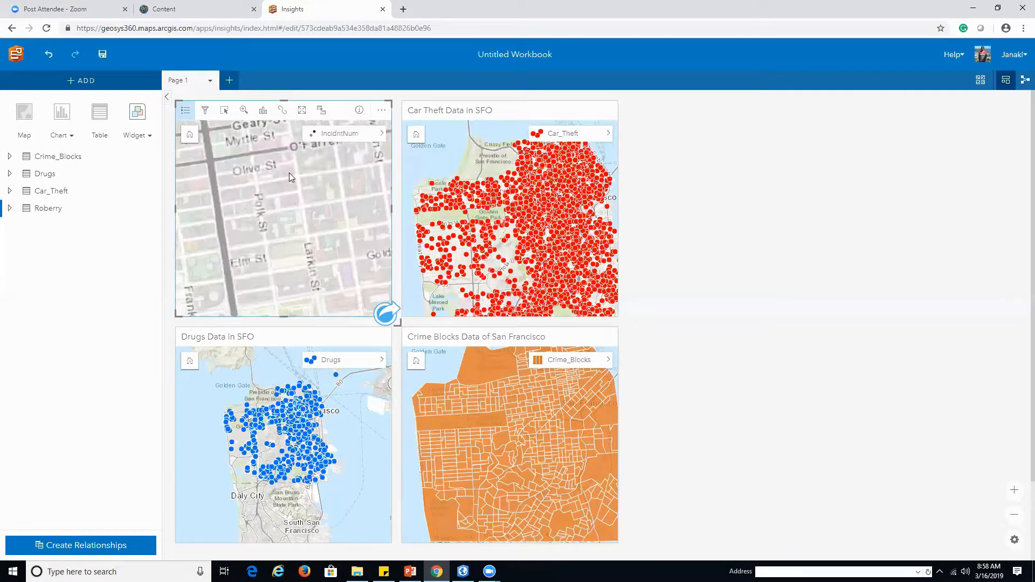
left_click(377, 134)
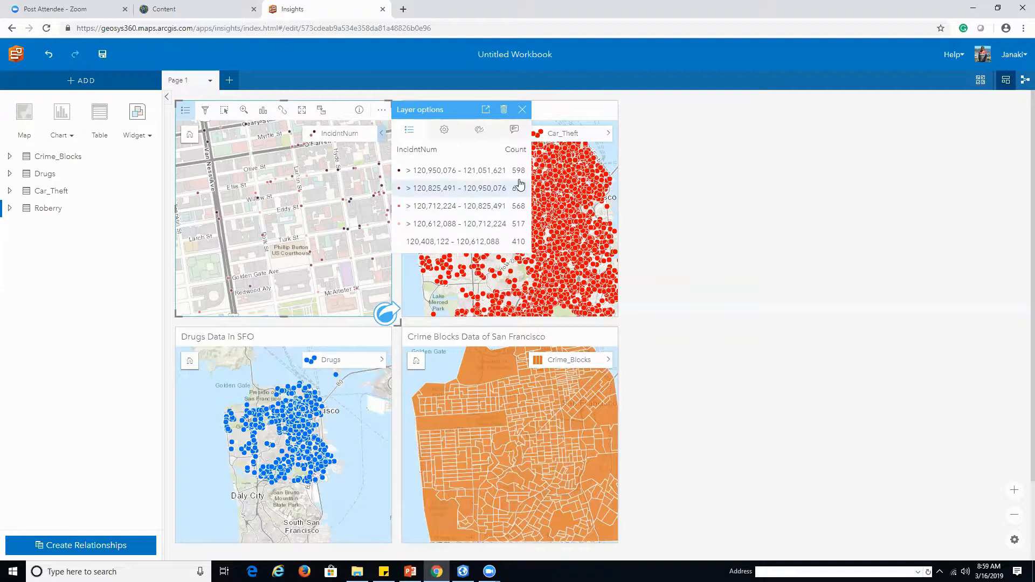
left_click(518, 109)
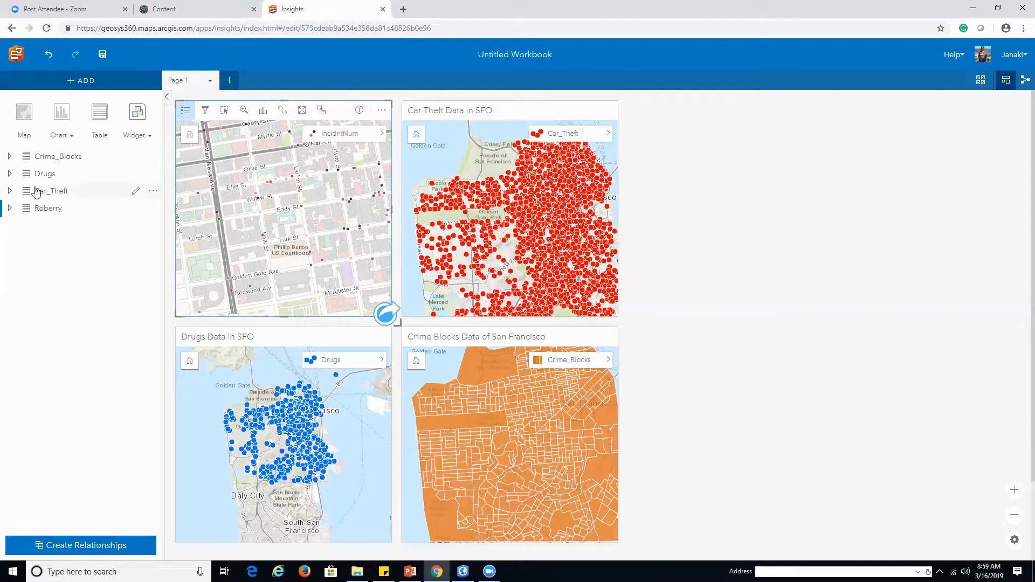
- Create a bar chart card from the TRACT field of the Crime_Blocks dataset
left_click(10, 157)
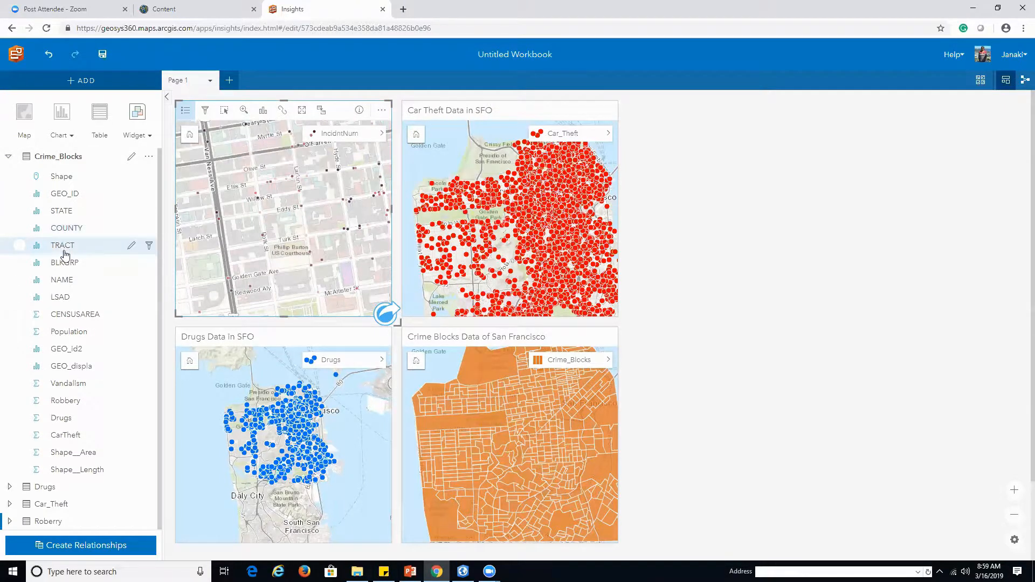
left_click_drag(62, 246, 736, 197)
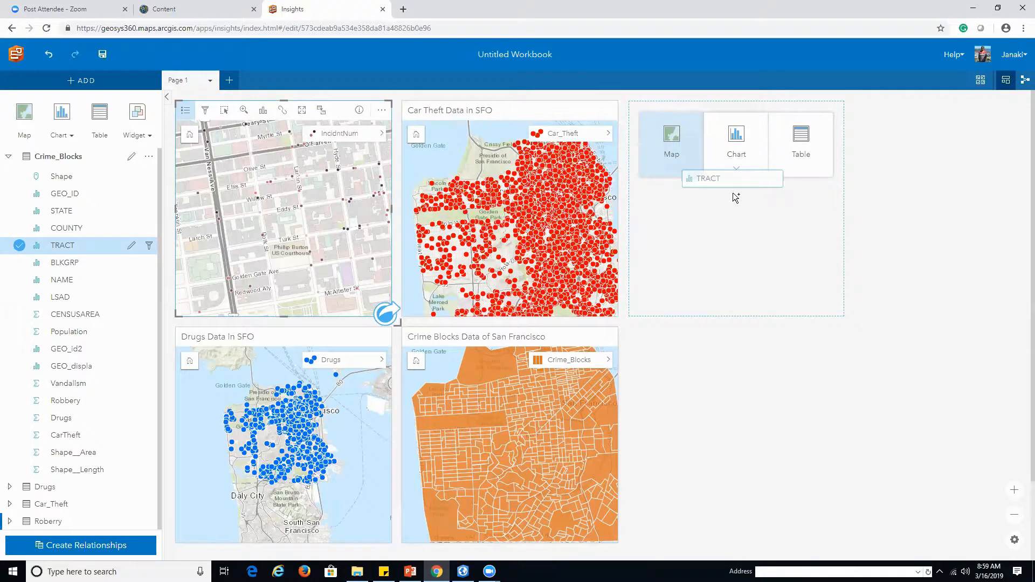
left_click_drag(732, 193, 743, 158)
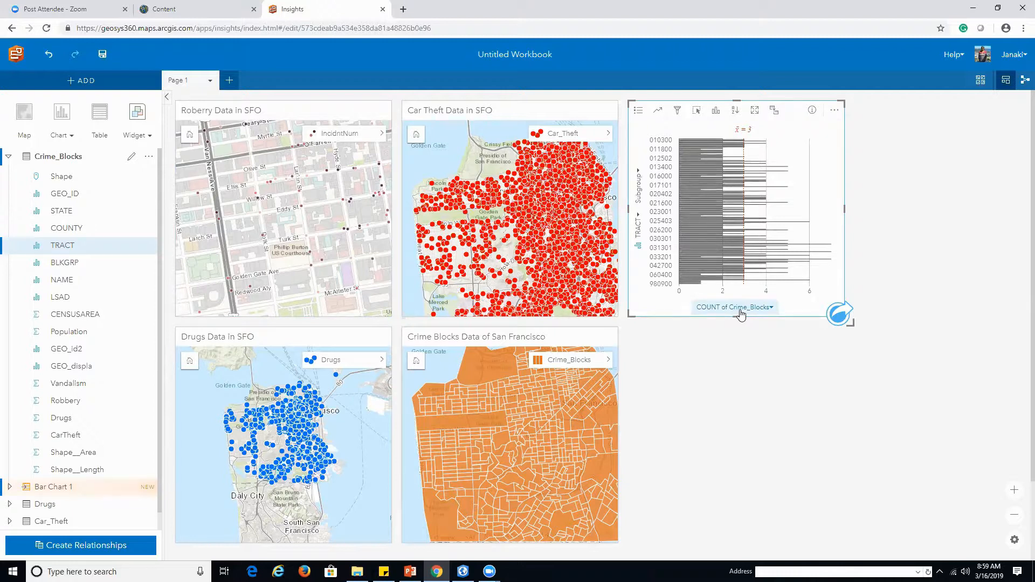
- Switch the bar chart's category field to COUNTY and then to STATE
left_click(641, 221)
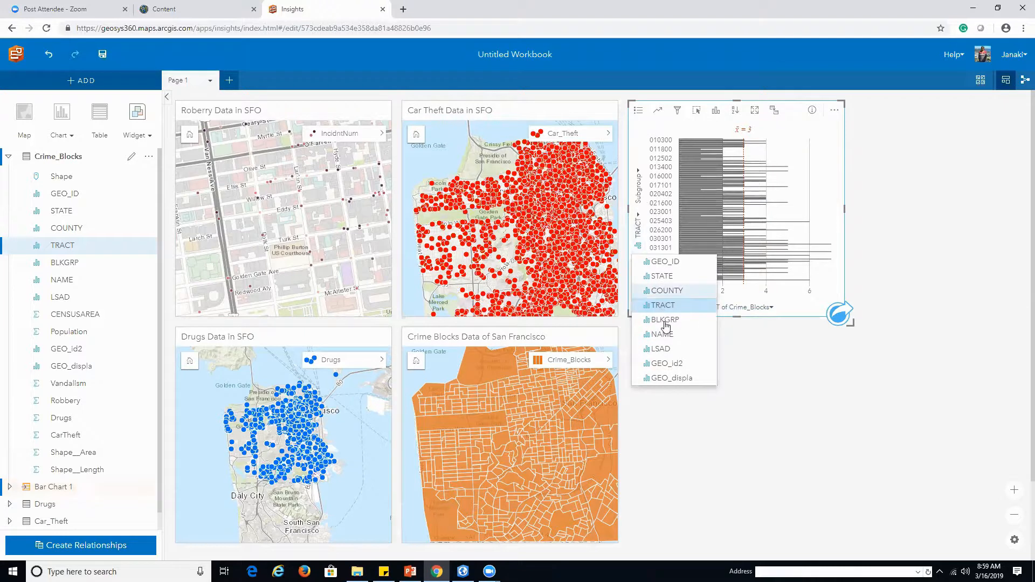
left_click(677, 292)
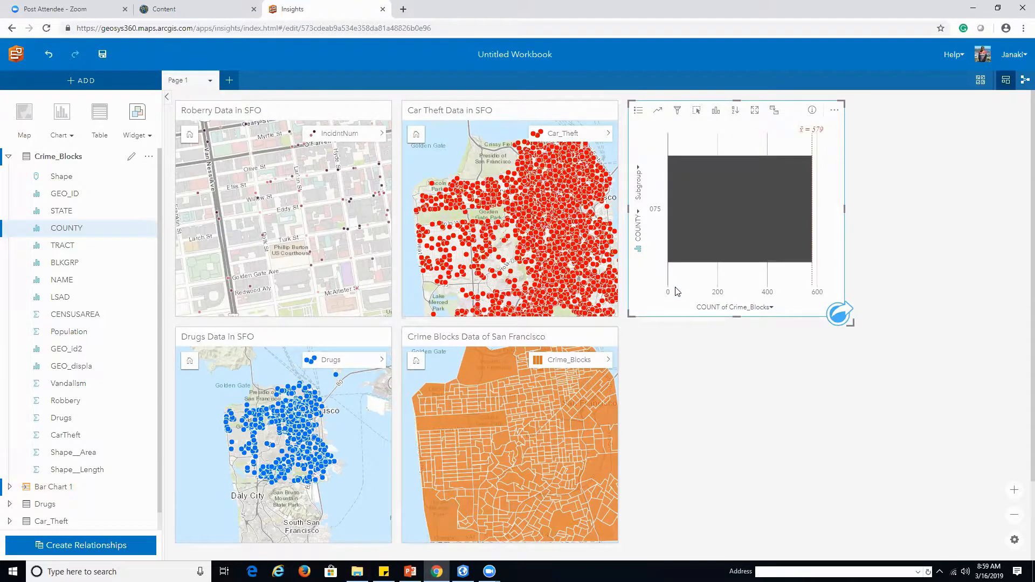
left_click(641, 215)
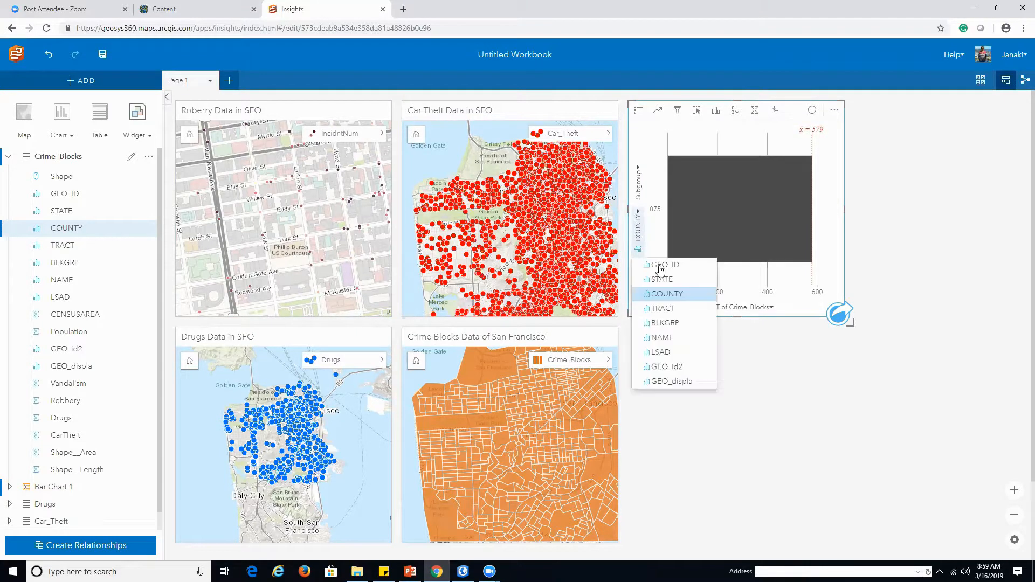
left_click(665, 281)
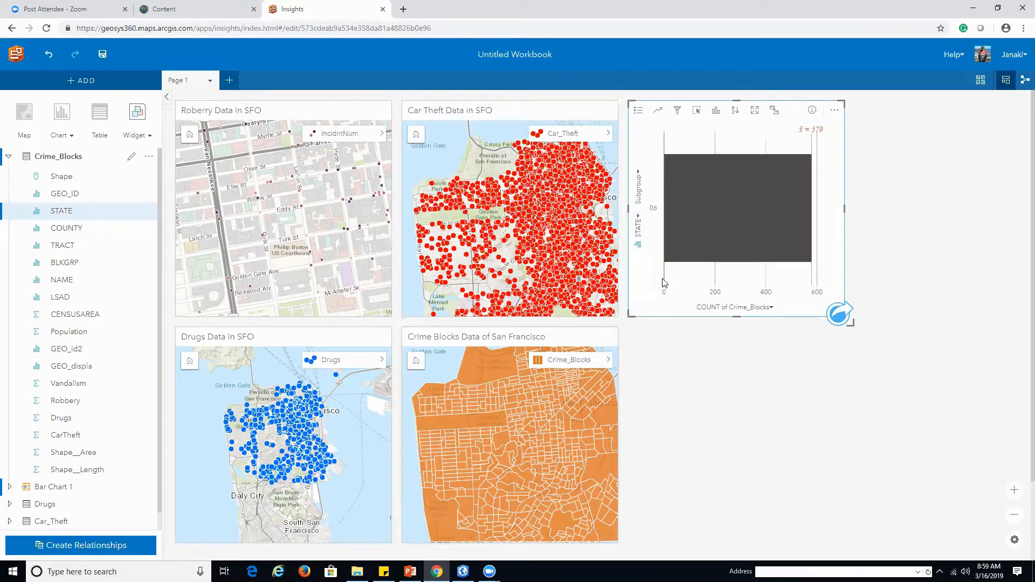
- Try subgrouping the STATE bar chart by GEO_id2 and inspect the resulting bars
mouse_move(769, 227)
left_click(640, 179)
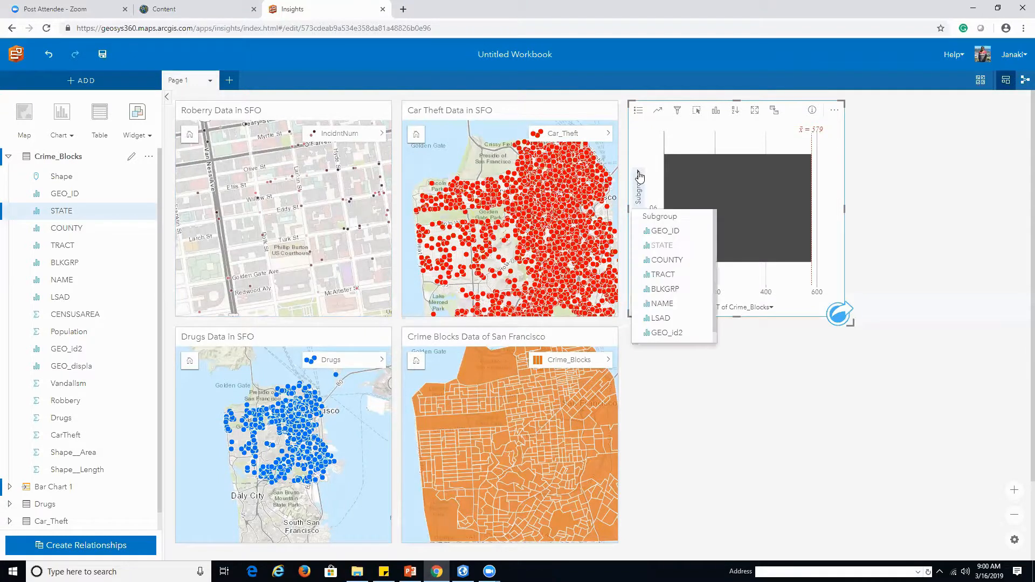
scroll(670, 278, "down", 1)
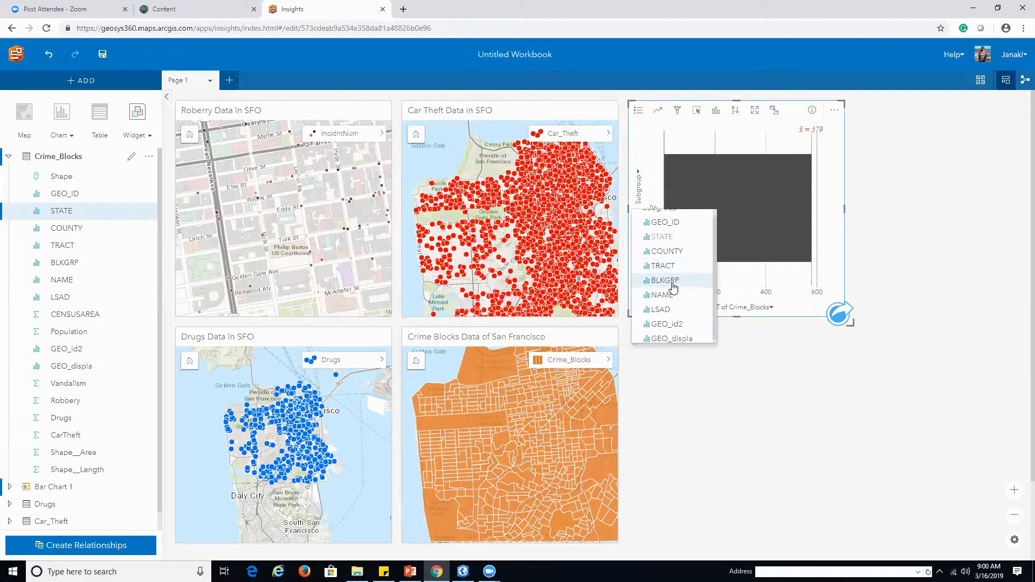
left_click(672, 323)
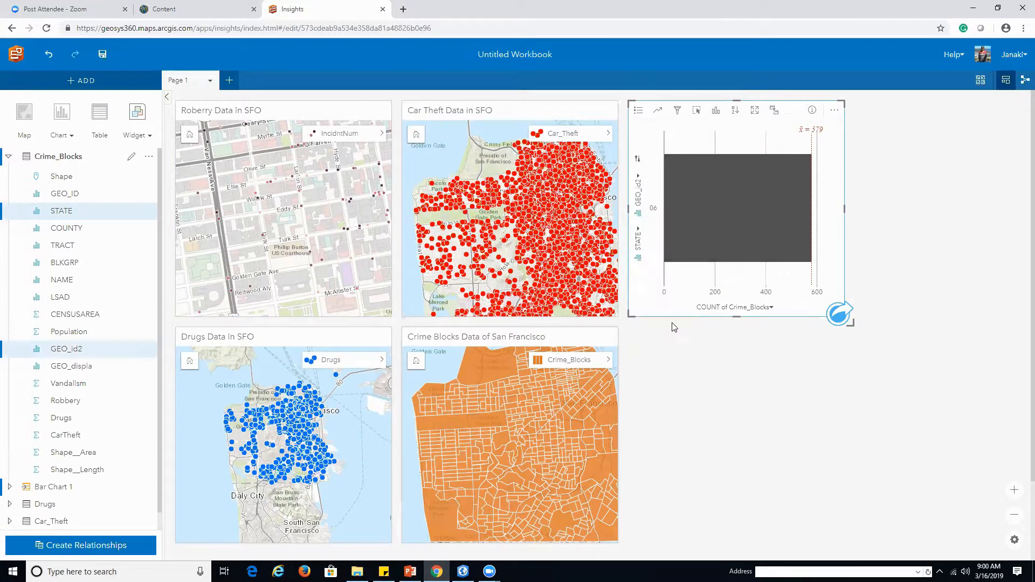
left_click(705, 250)
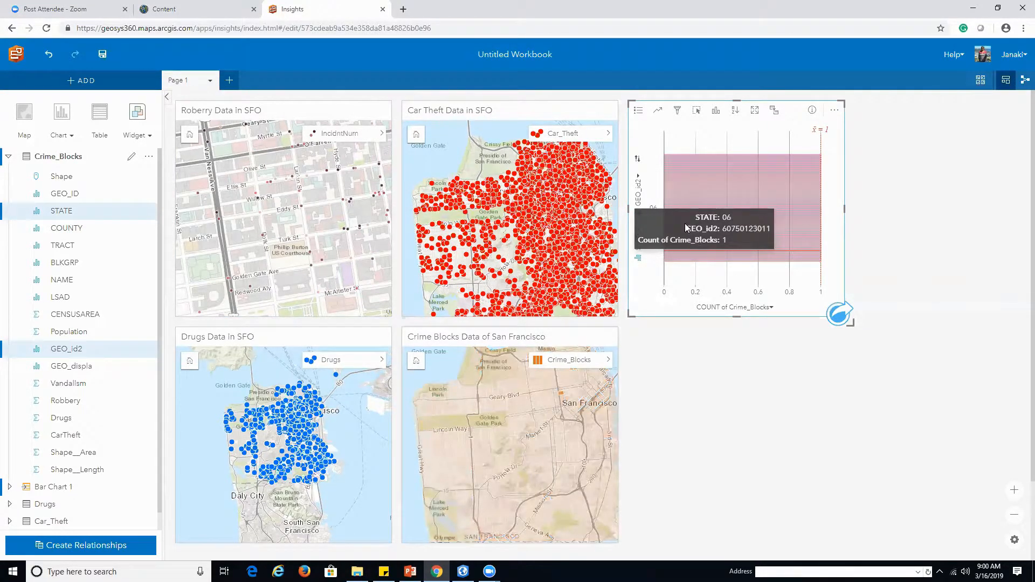
- Set the STATE bar chart's subgroup field to COUNTY and inspect the bar's details
left_click(639, 180)
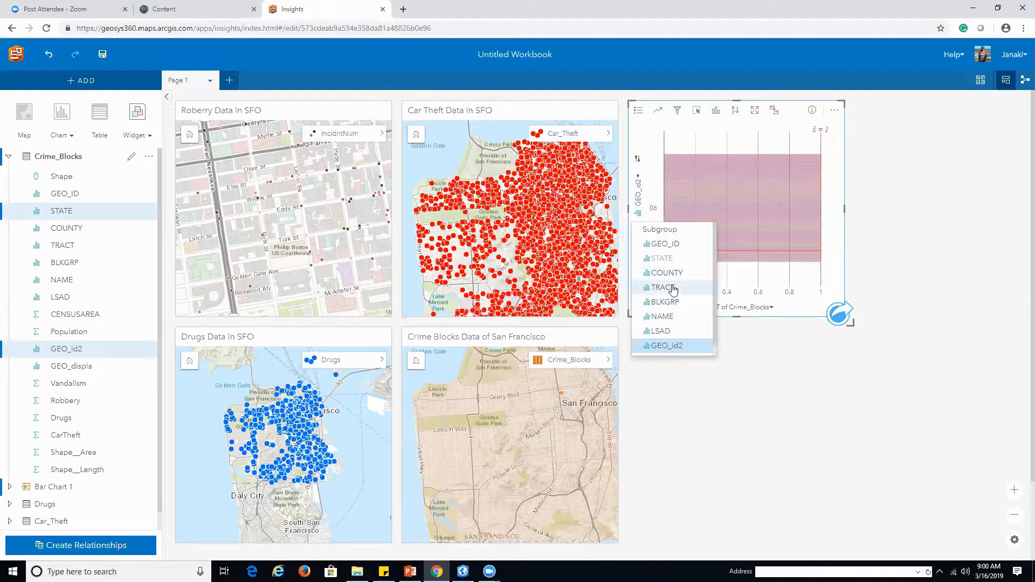
left_click(673, 273)
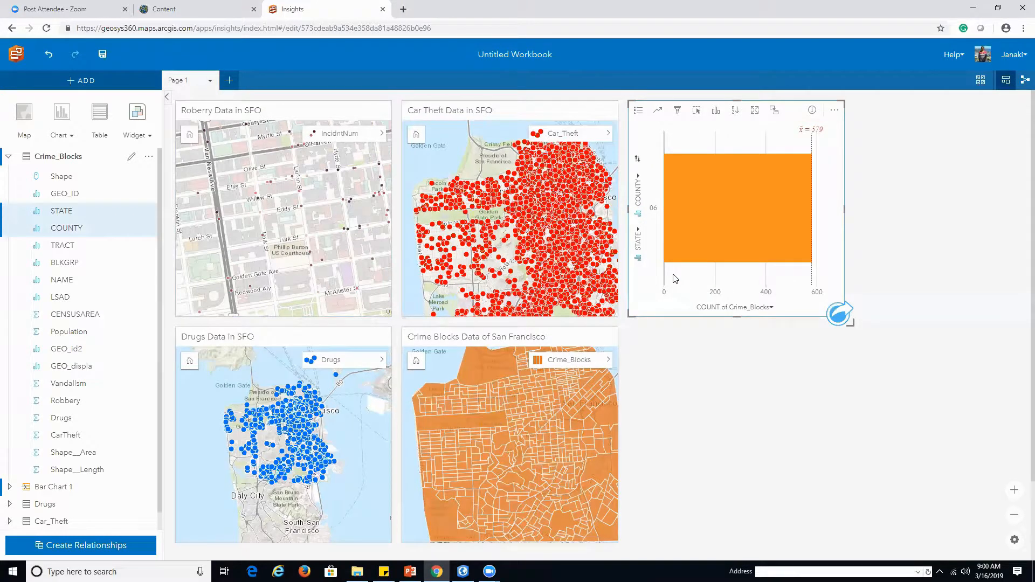
mouse_move(713, 233)
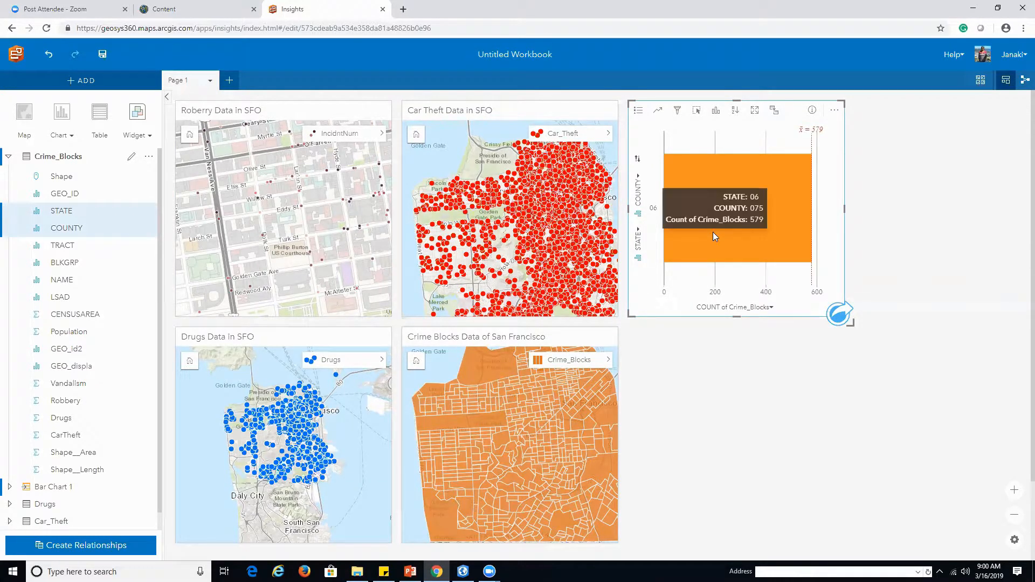
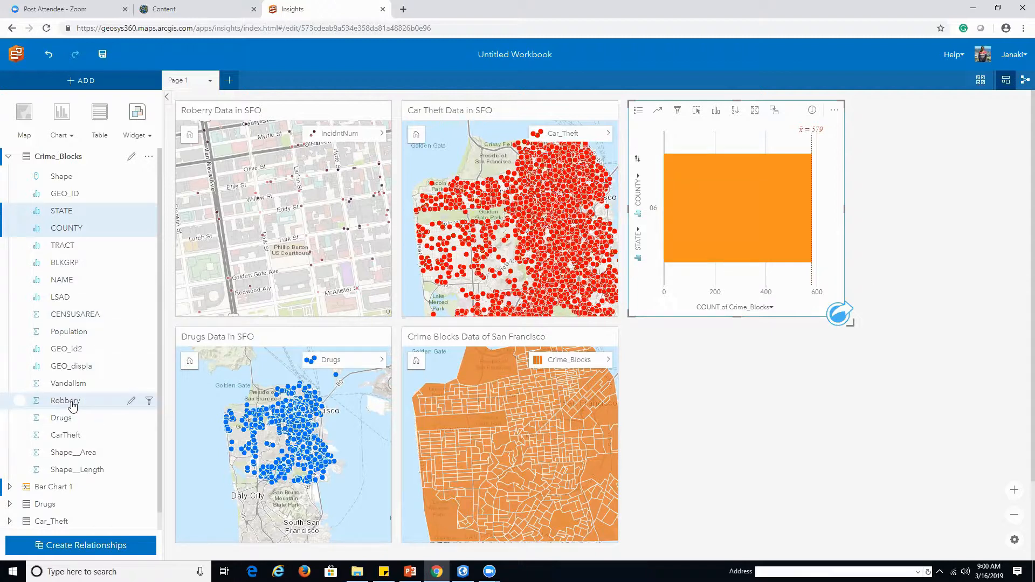
- Create a histogram of the Crime_Blocks Vandalism field below the bar chart and switch its field to Robbery
left_click_drag(72, 388, 724, 441)
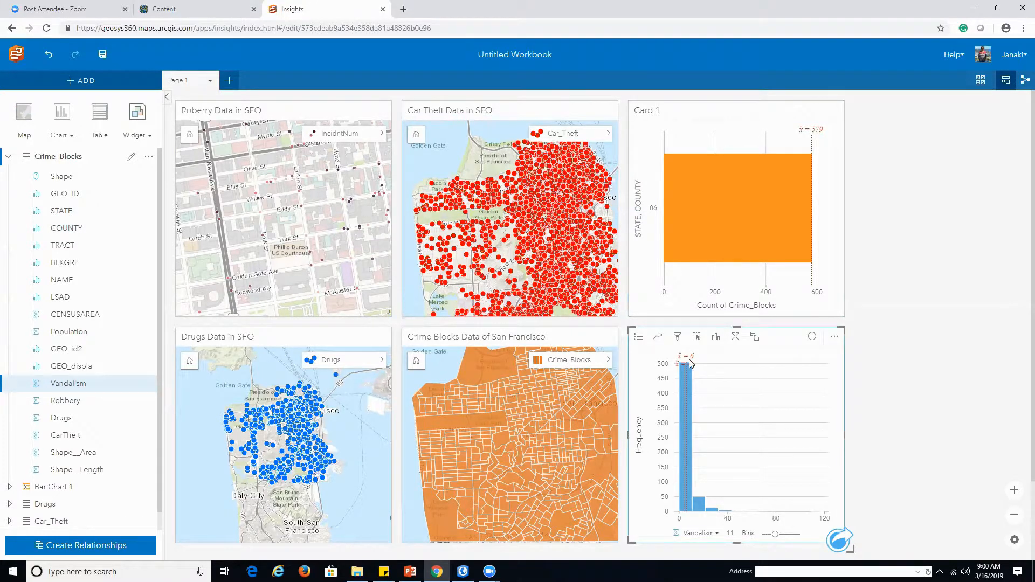
mouse_move(694, 357)
left_click(717, 539)
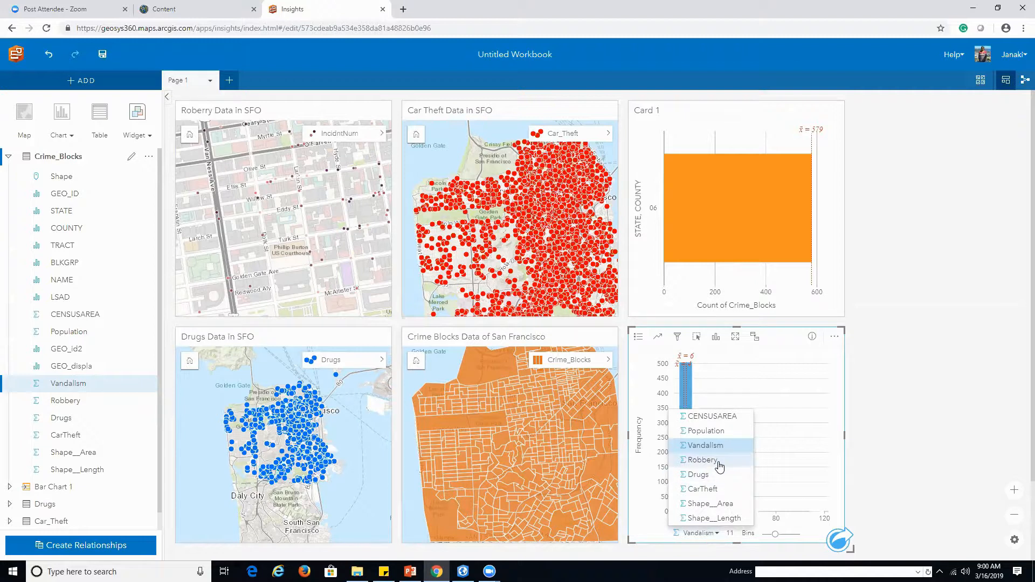
left_click(702, 459)
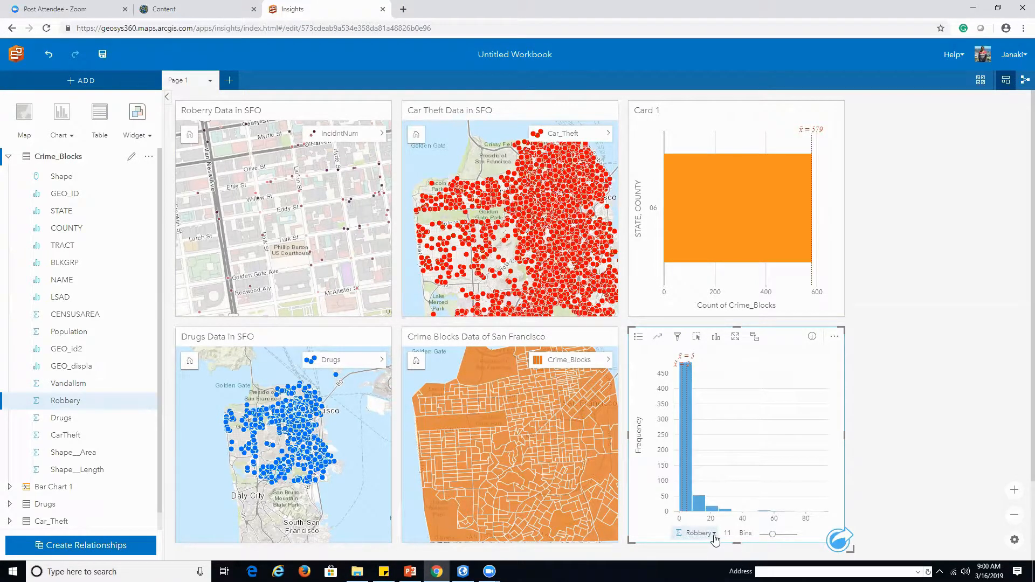
- Set the Robbery histogram card's background color to light green, #A3FF73
mouse_move(836, 340)
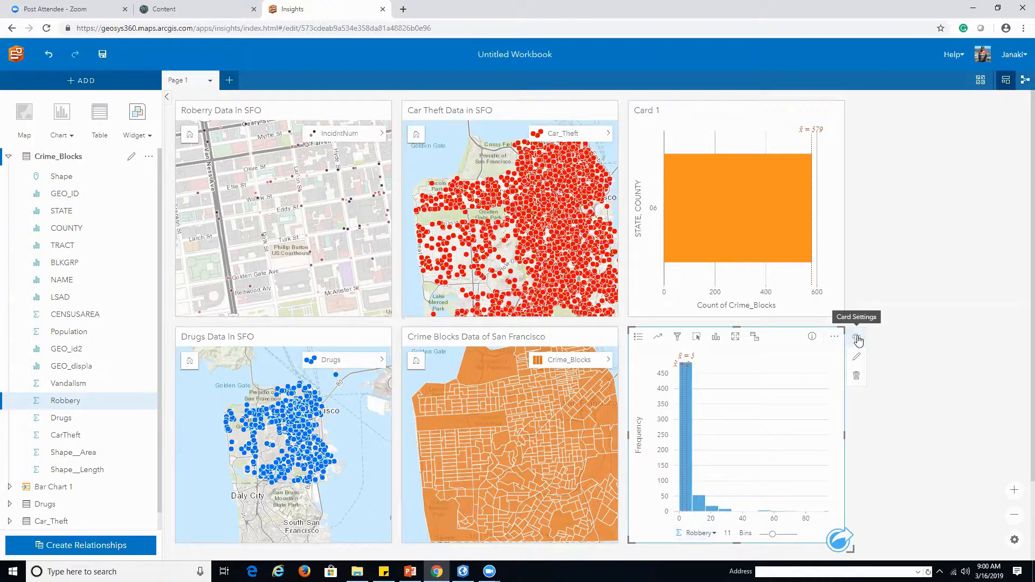
left_click(857, 339)
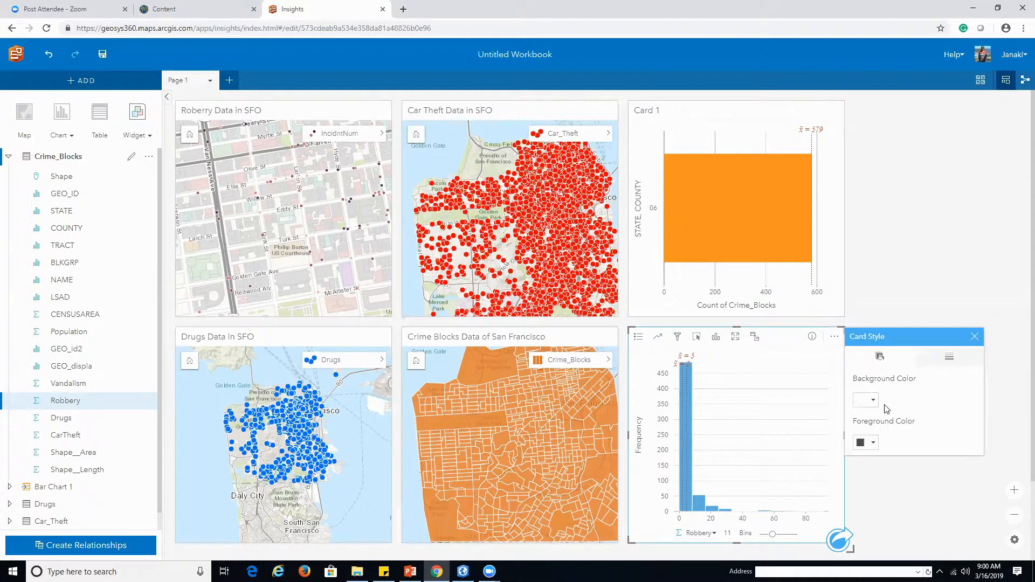
left_click(873, 402)
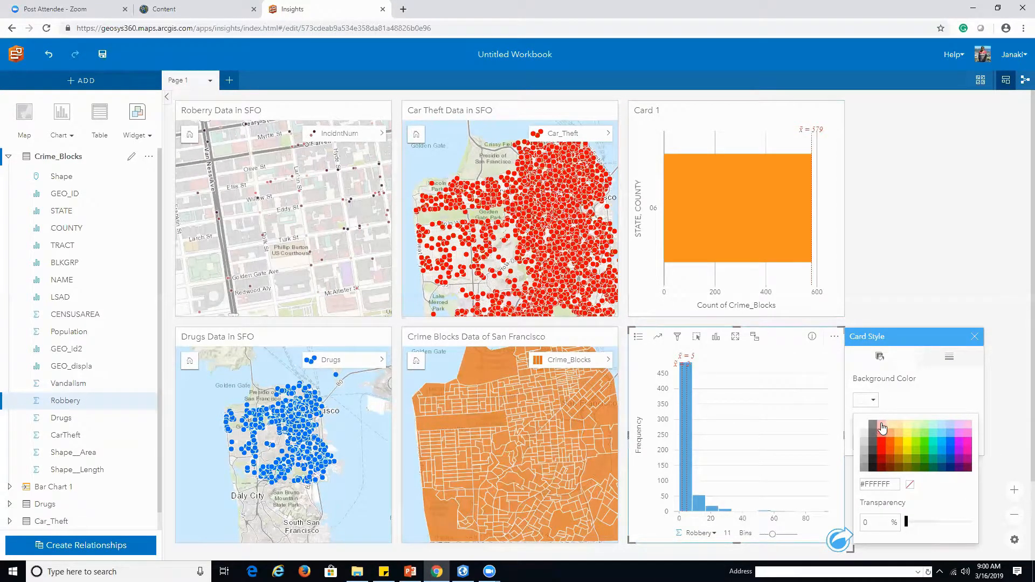
left_click(882, 427)
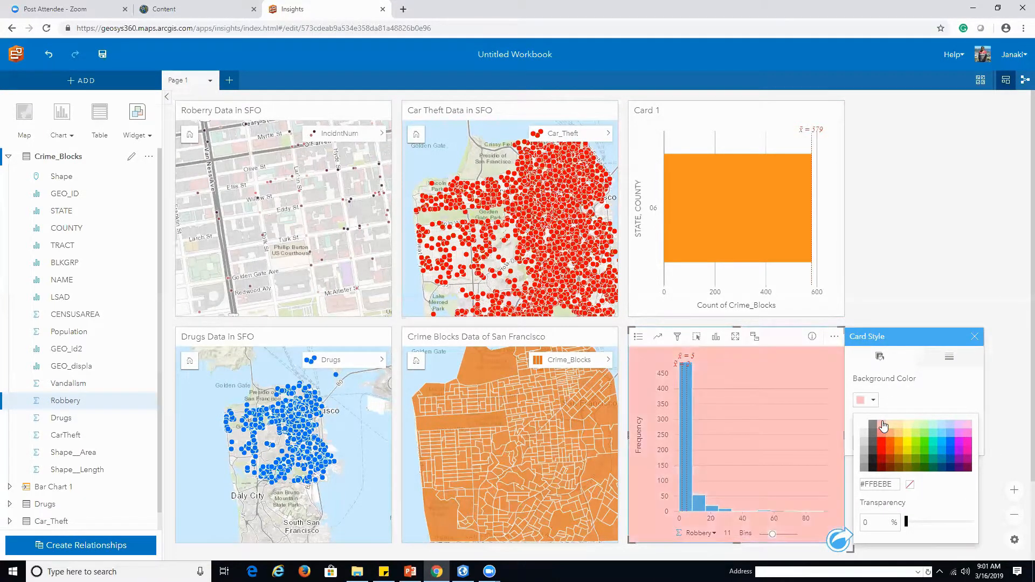
left_click(926, 436)
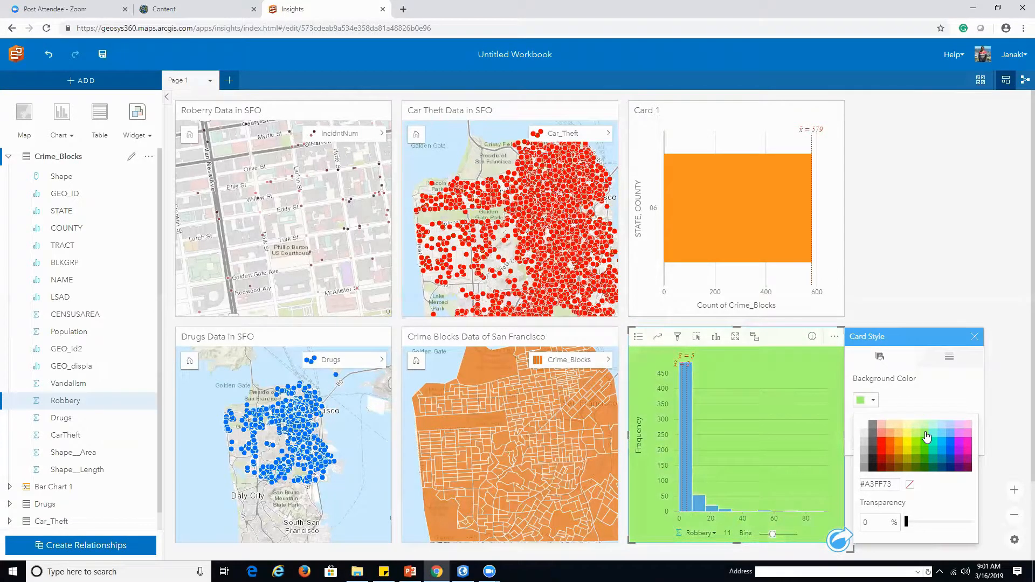
- Look through the histogram card's border settings and border color choices, and close the card styling without changing them
left_click(947, 358)
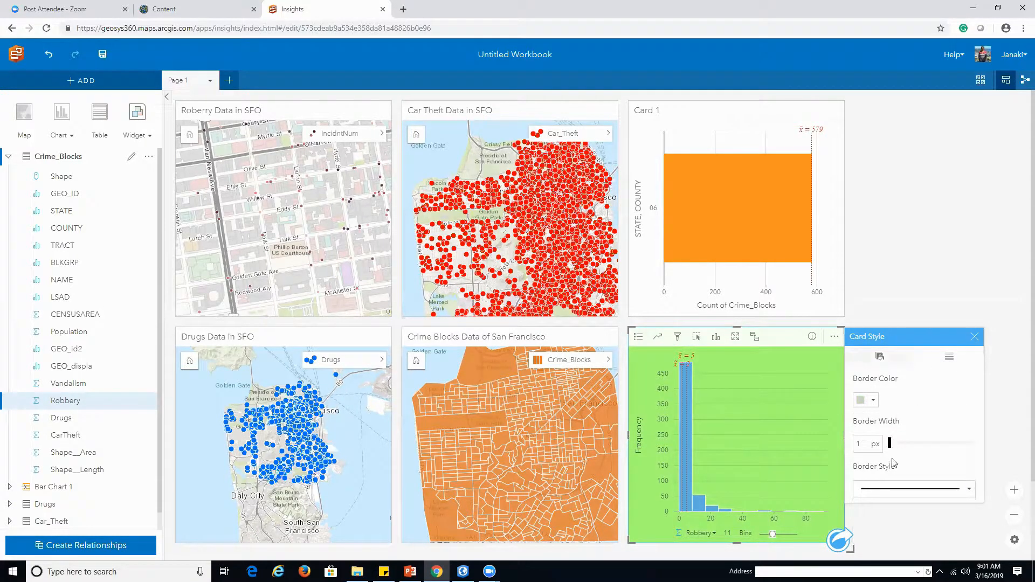
left_click(873, 400)
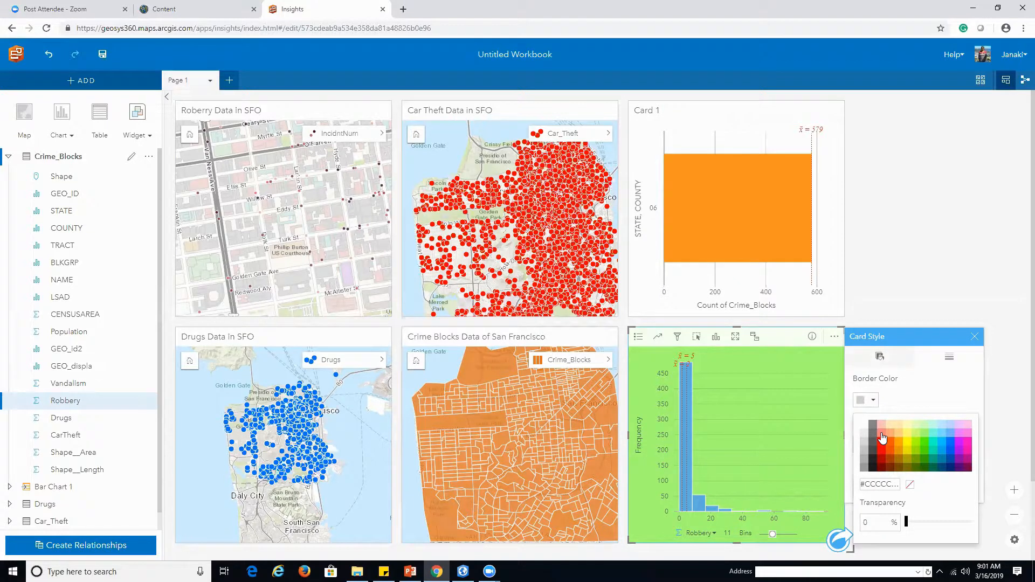
left_click(975, 337)
left_click(974, 336)
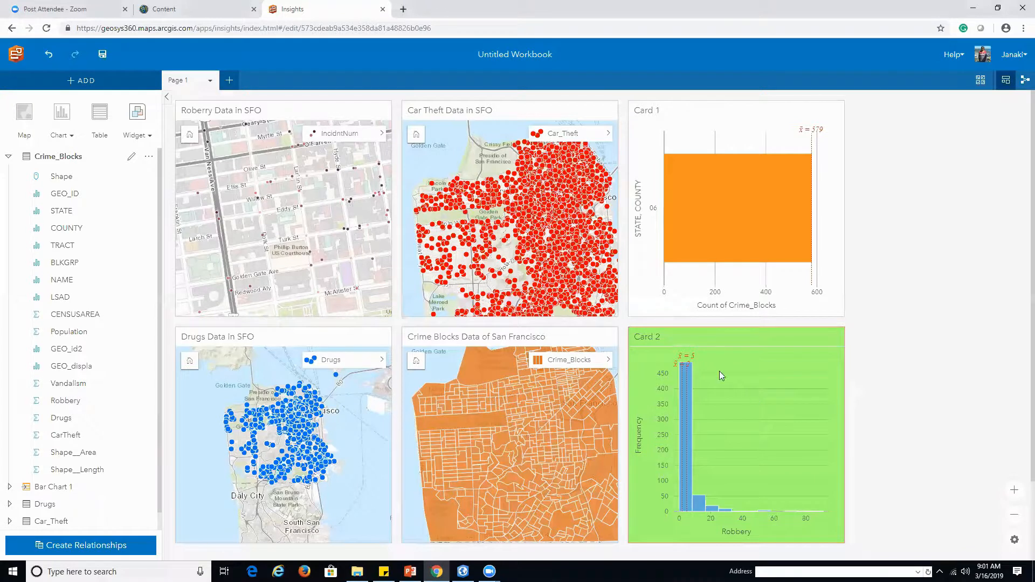
- Rename the Robbery histogram card as "Roberry Frequency in SFO"
left_click(637, 335)
key("BackSpace")
type("R")
type("oberry F")
type("req")
type("uency in S")
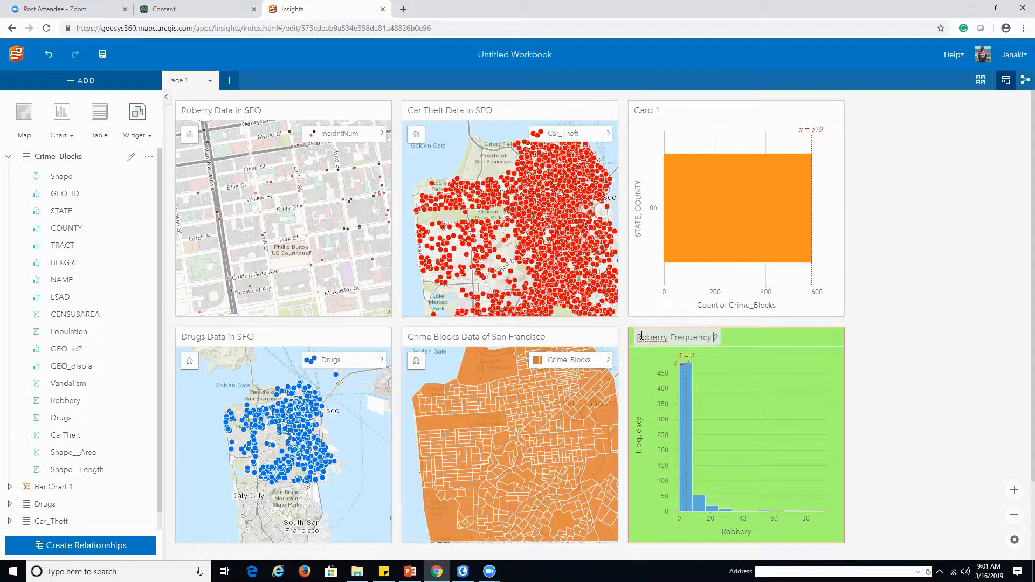
type("FO")
key("Delete")
key("Return")
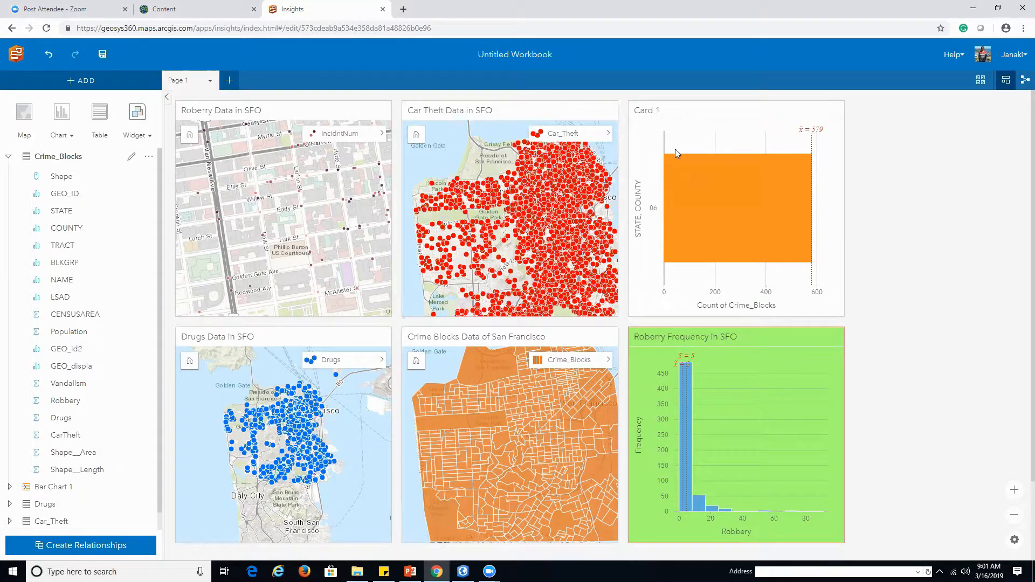
- Rename the bar chart card as "CrimeBlock Count by State"
double_click(652, 116)
left_click(654, 113)
triple_click(654, 113)
type("CrimeBlock Co")
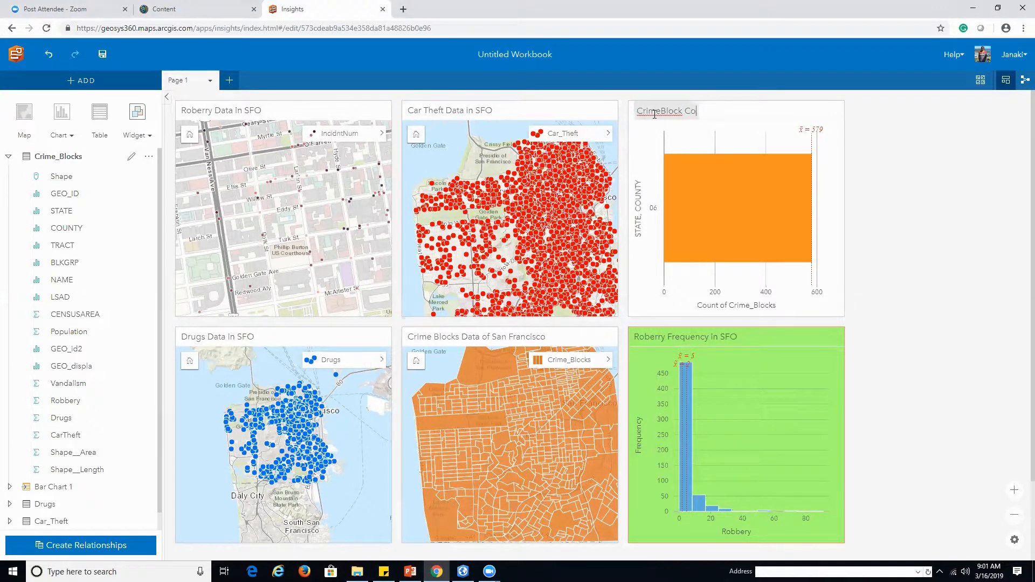
type("unt by State")
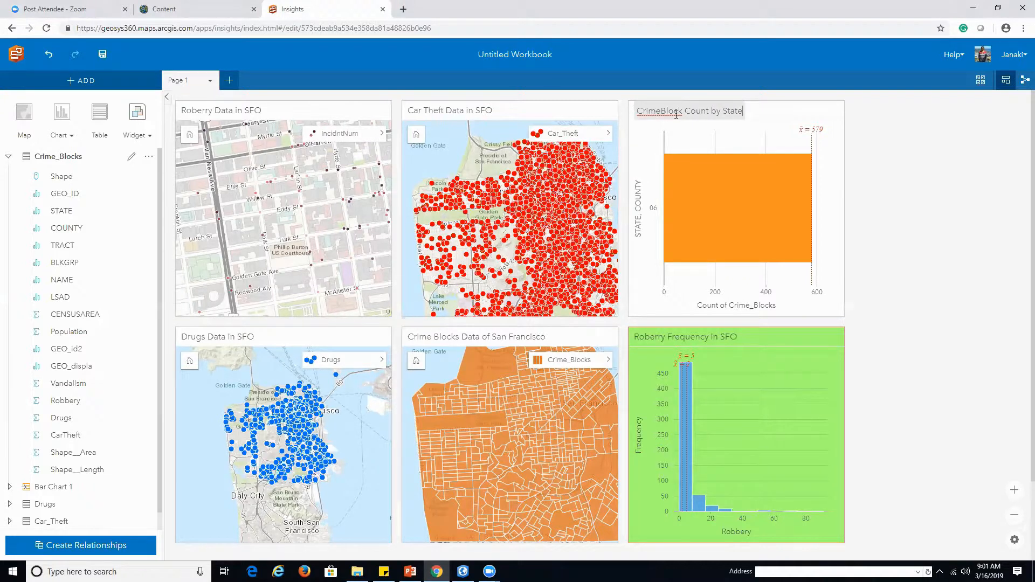
key("Return")
- Change the bar chart's measure from the crime block count to Population, aggregated as SUM
left_click(728, 225)
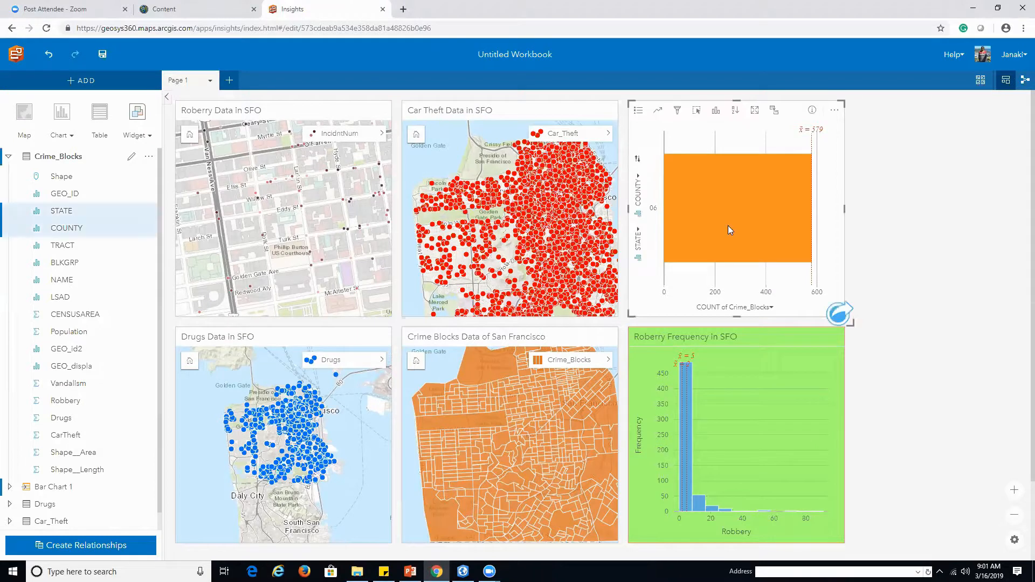
mouse_move(727, 225)
left_click(769, 310)
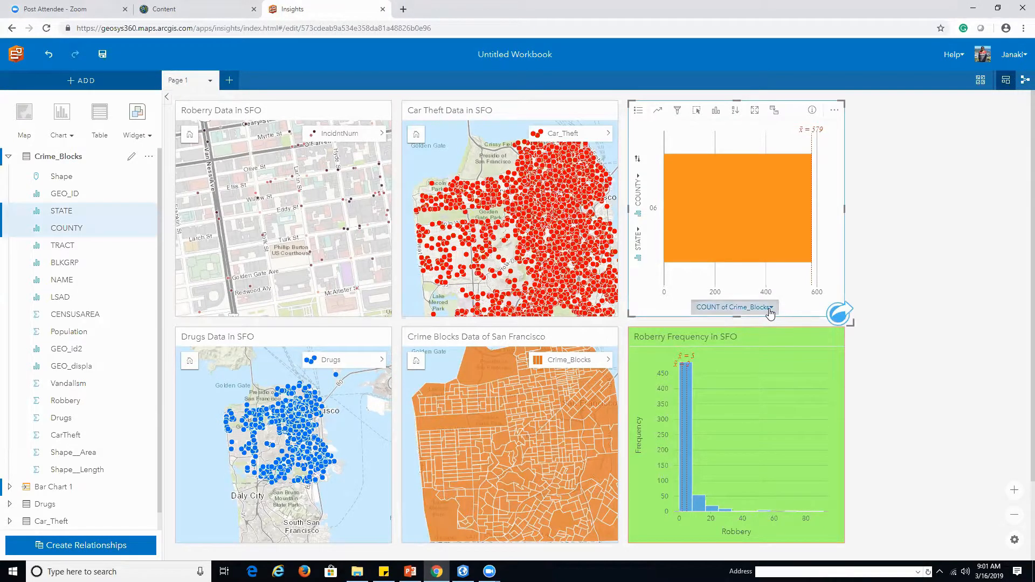
left_click(758, 341)
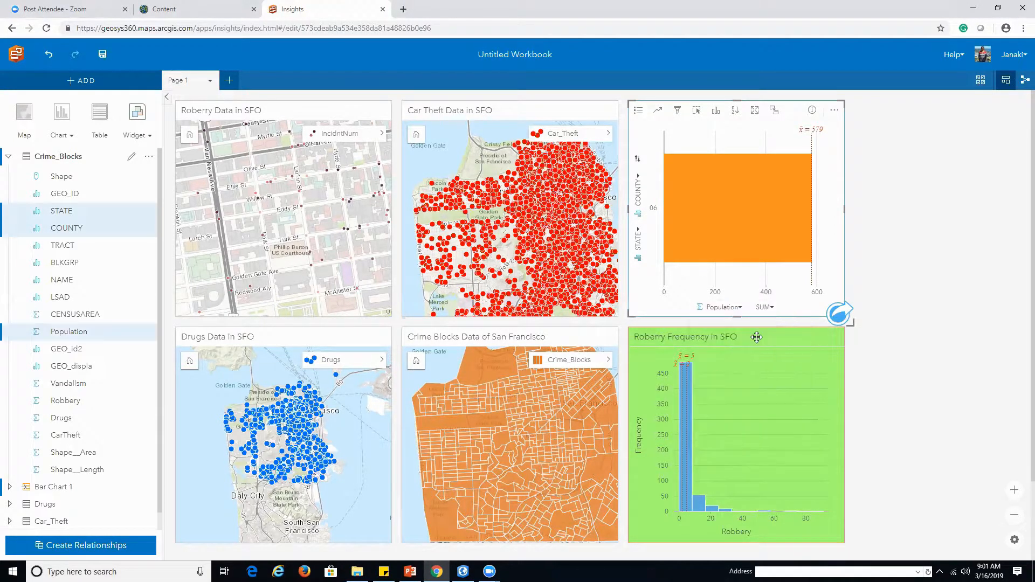
left_click(760, 308)
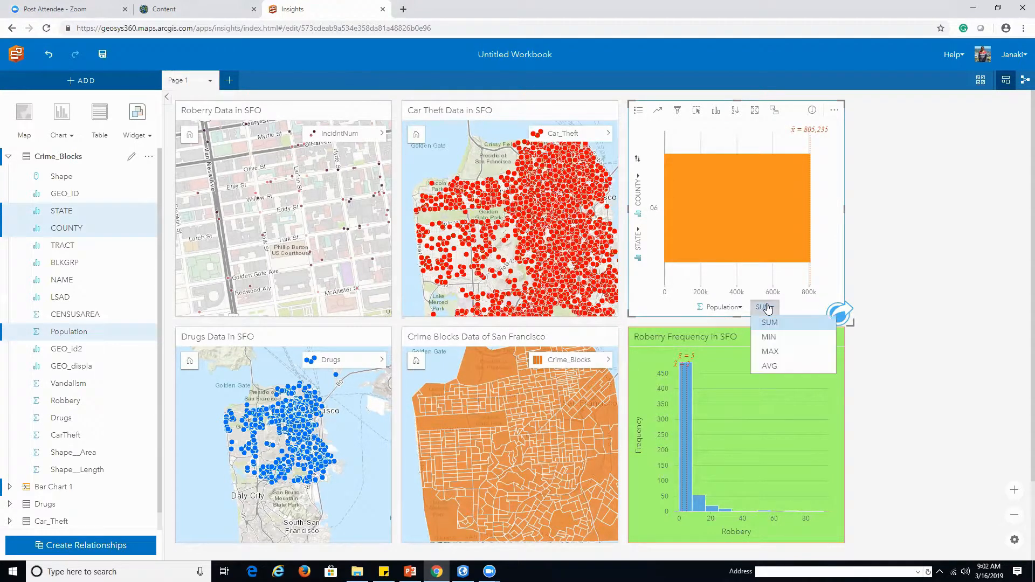
- Flip the bar chart's STATE and COUNTY fields so COUNTY is the main group, and set the subgroup to TRACT
left_click(637, 237)
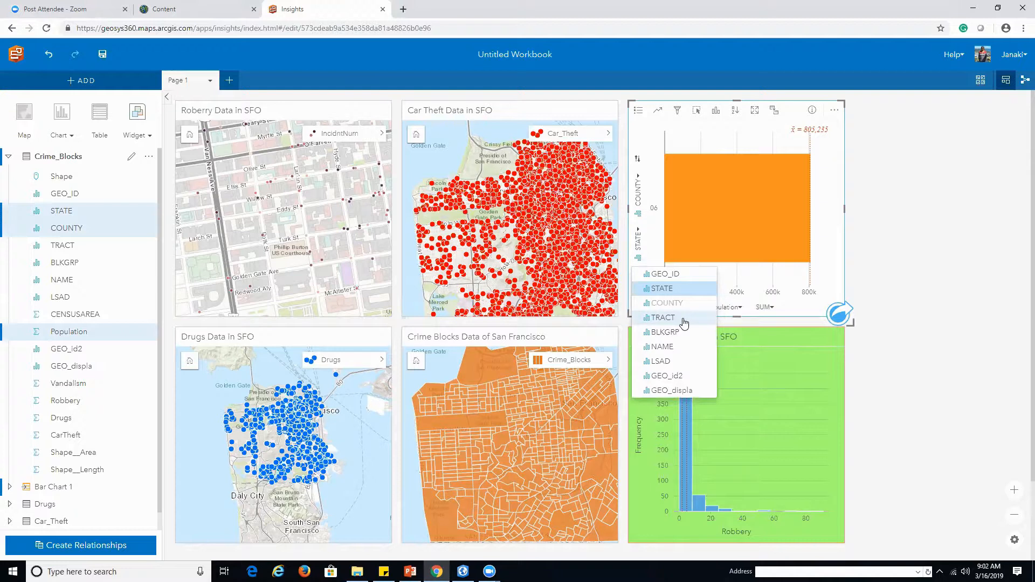
left_click(637, 158)
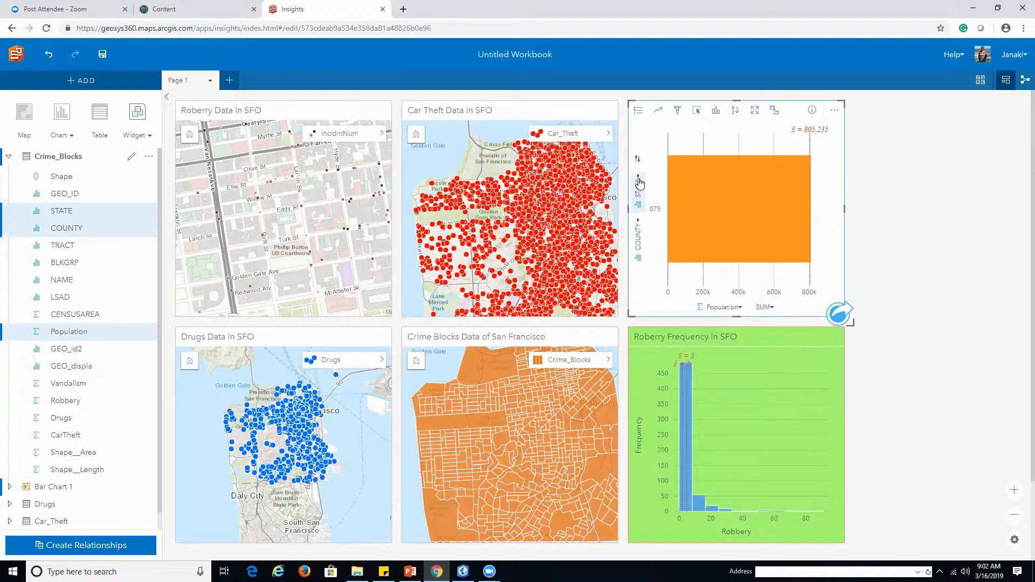
left_click(638, 178)
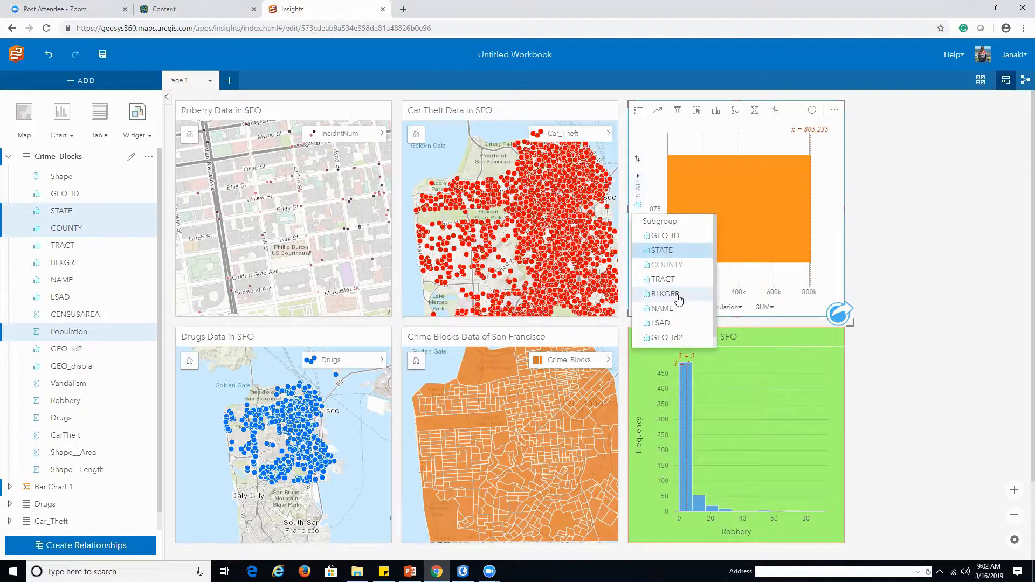
left_click(668, 279)
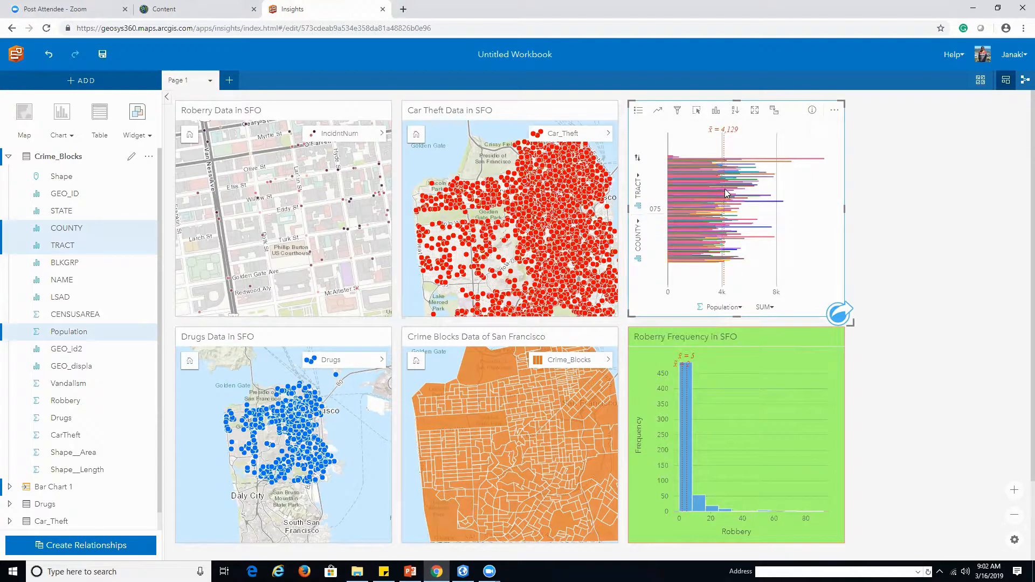
- Select individual tract bars in the population chart to examine where those tracts lie on the crime blocks map
left_click(769, 202)
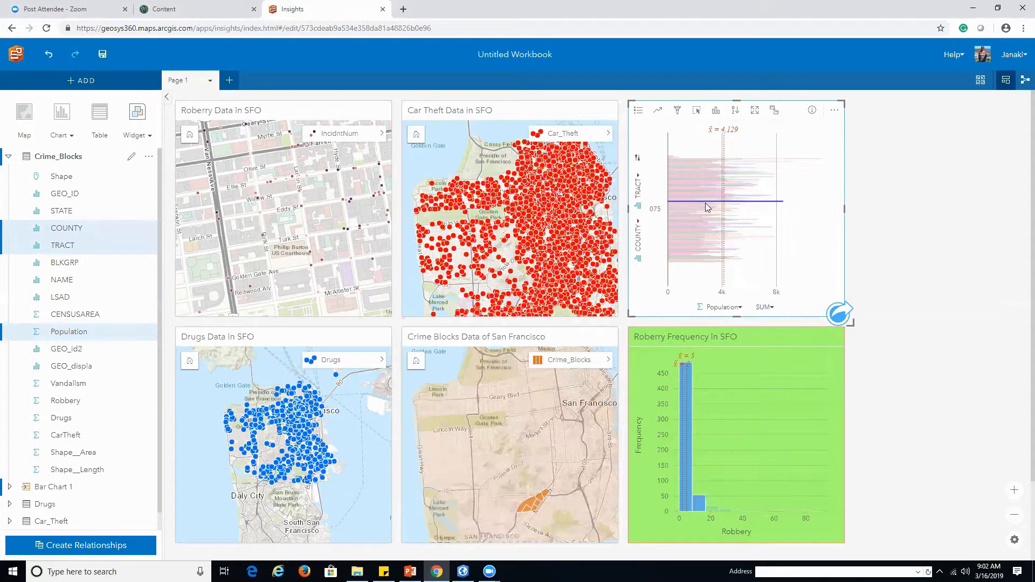
left_click(779, 202)
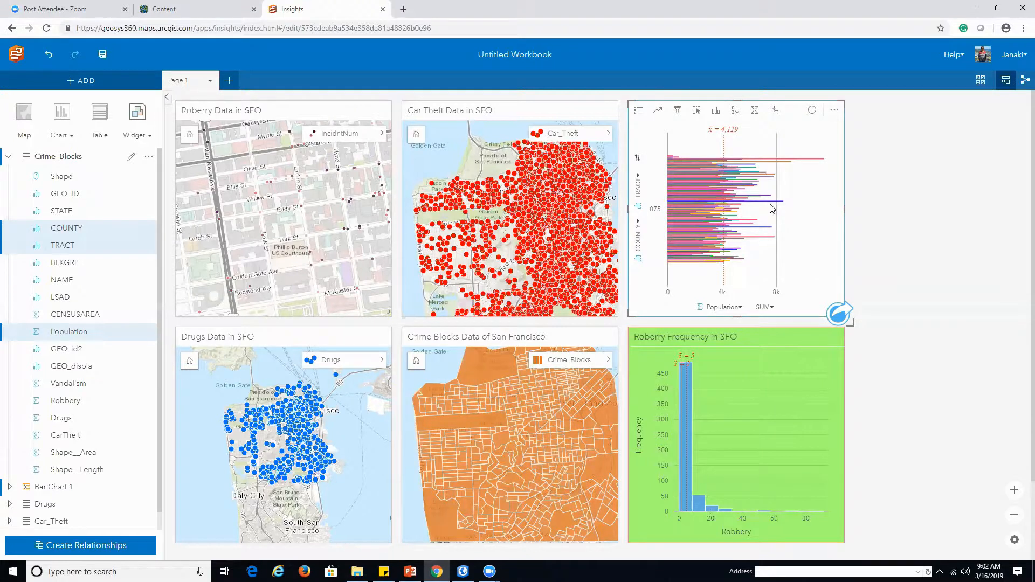
mouse_move(774, 203)
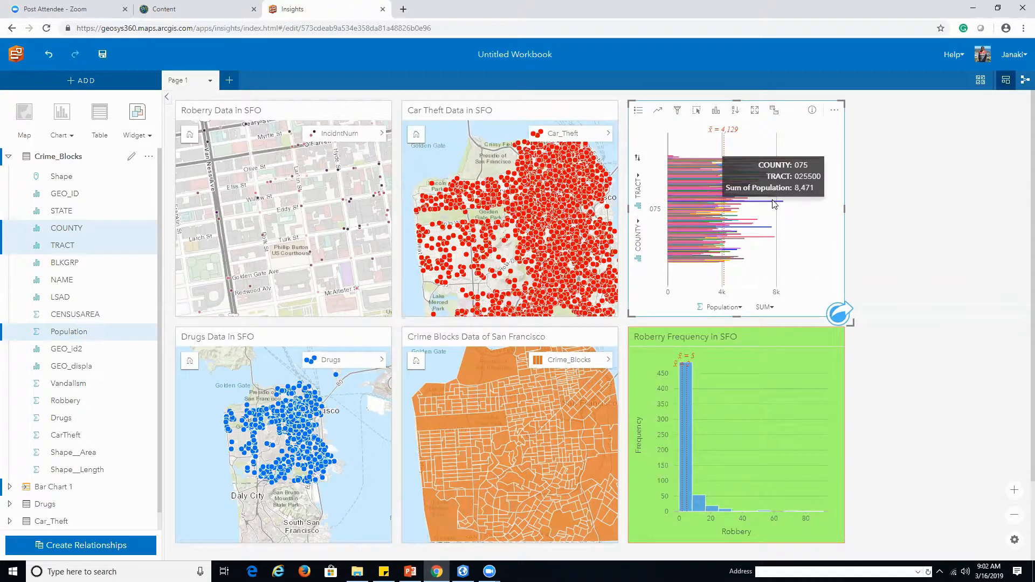
left_click(732, 229)
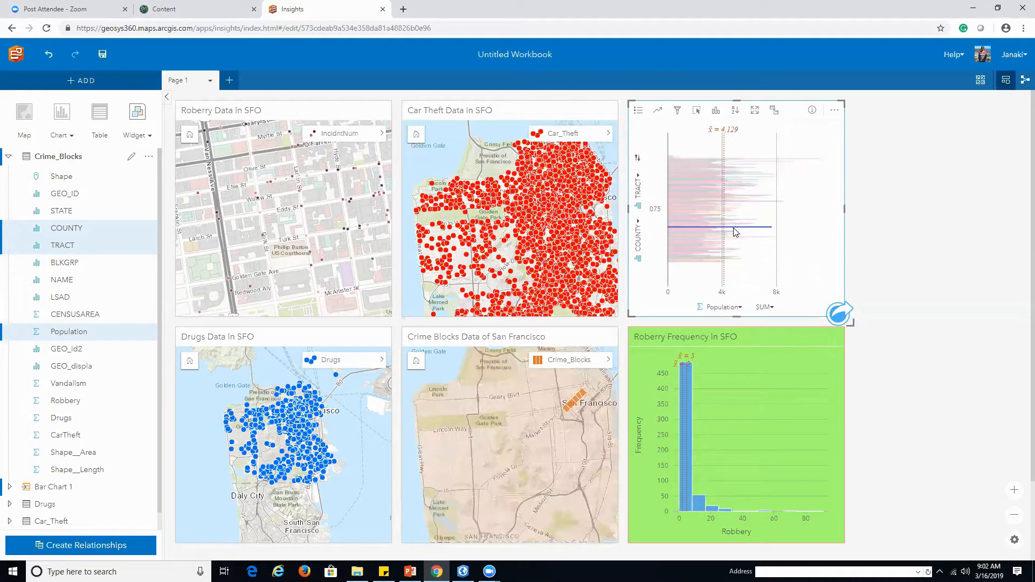
- Examine more tract bars of the population chart against the crime blocks map and robbery histogram, and clear the selection
left_click(719, 245)
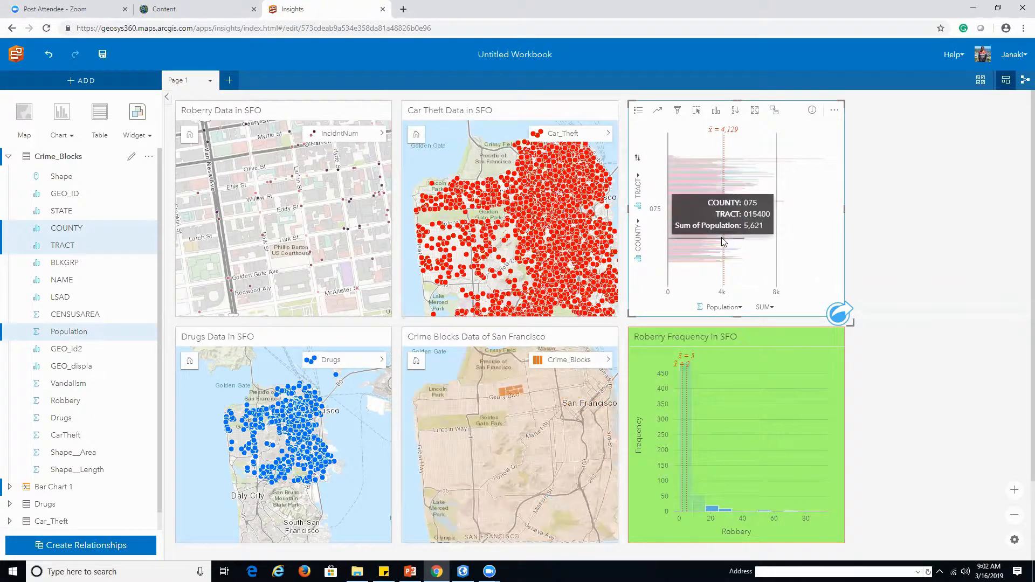
left_click(711, 254)
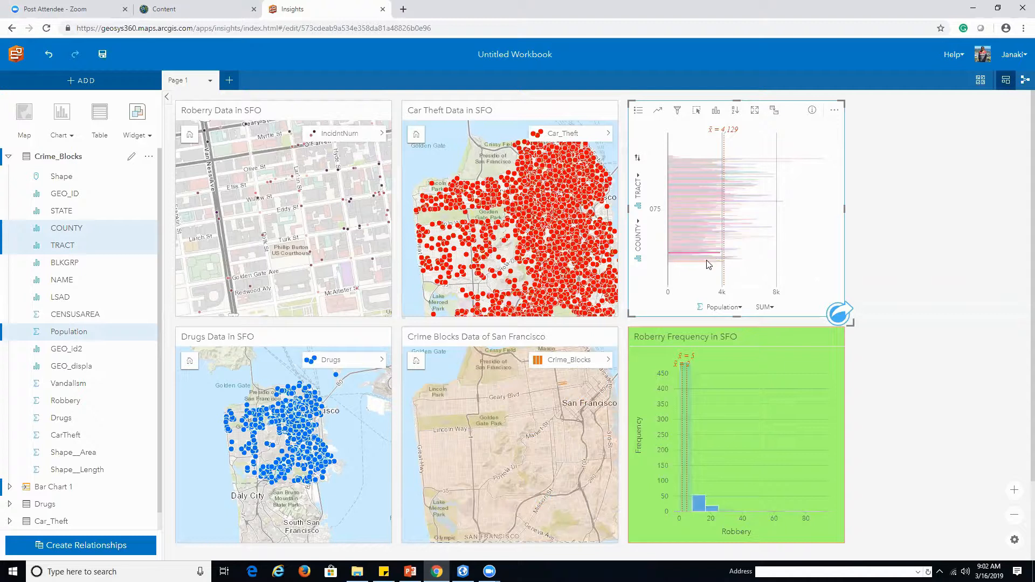
left_click(925, 233)
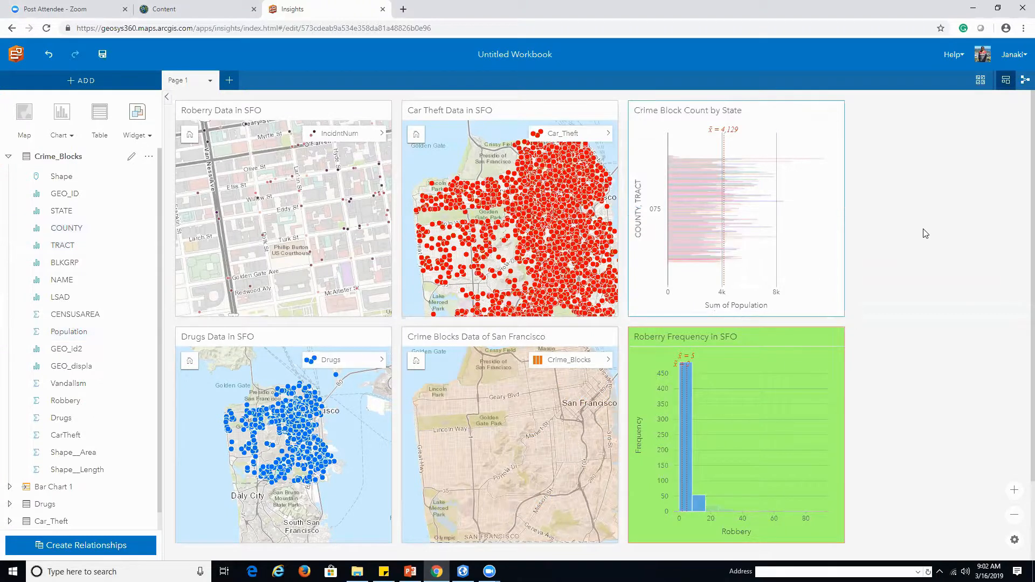
left_click(714, 271)
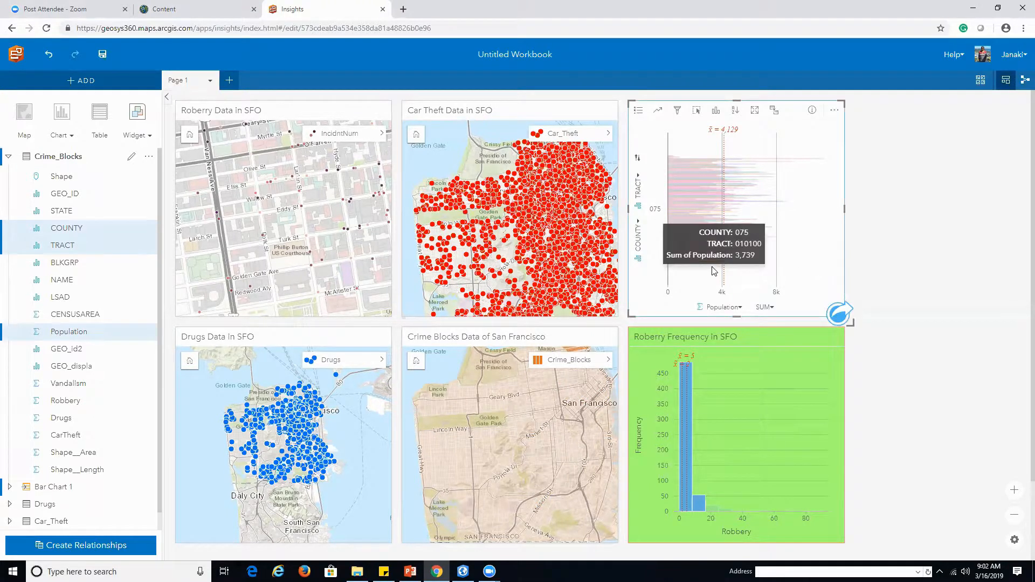
left_click(697, 205)
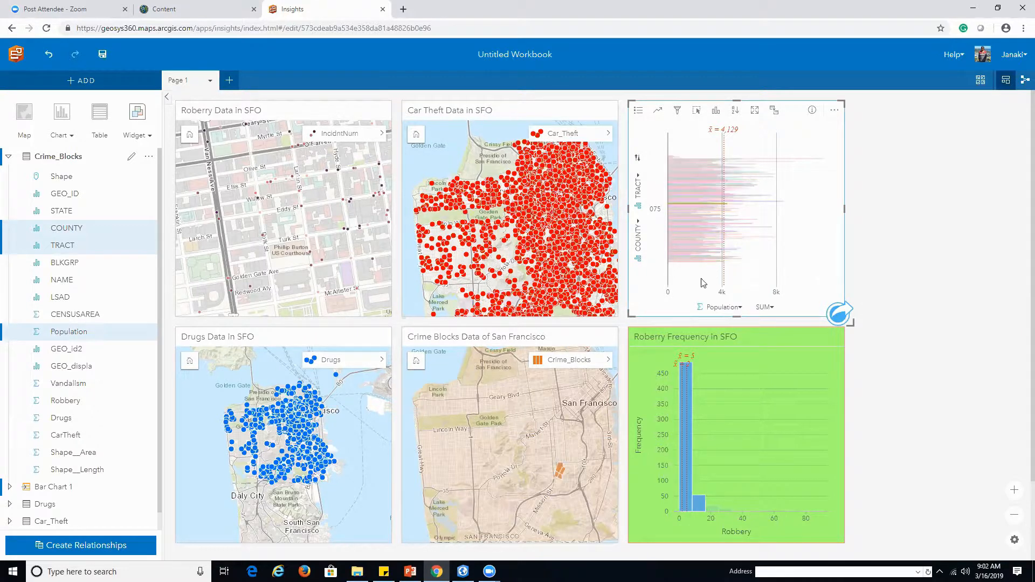
left_click(702, 198)
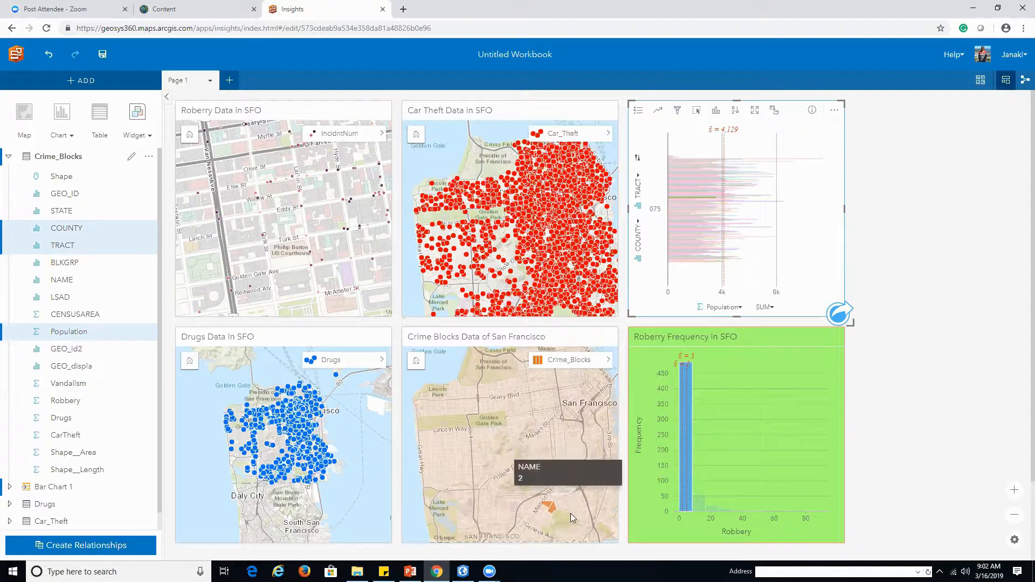
left_click(933, 405)
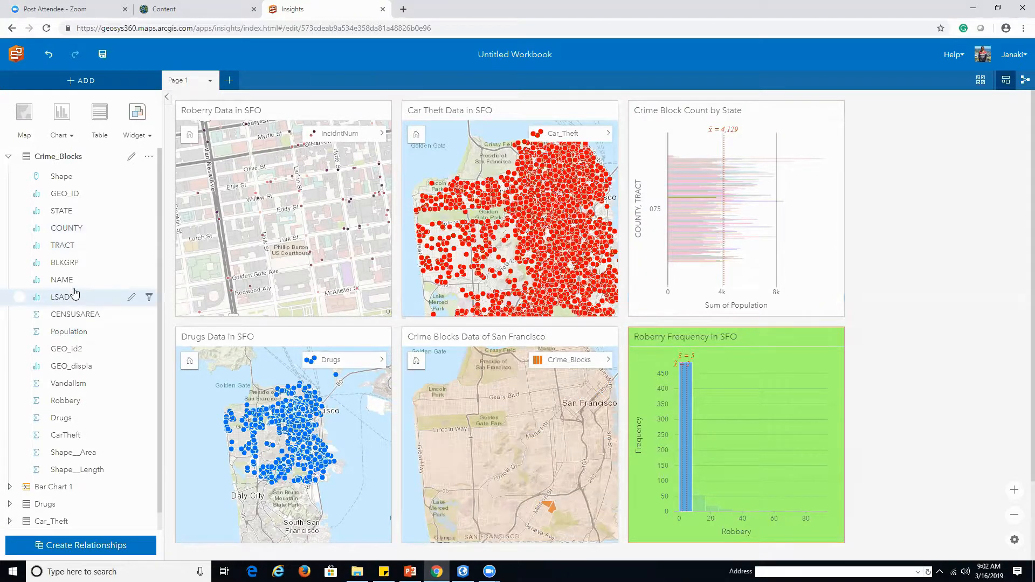
left_click(439, 367)
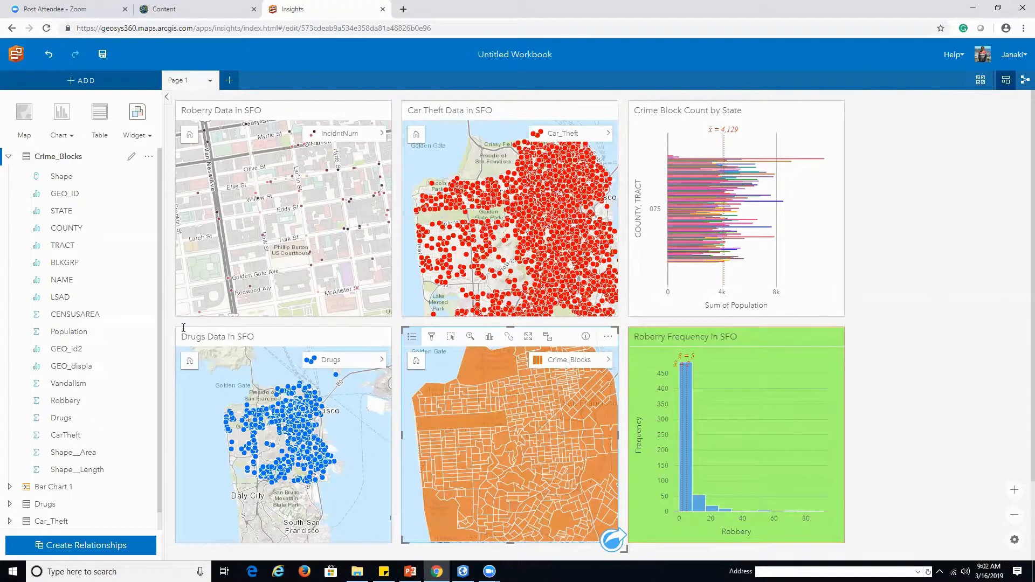
- Collapse the Crime_Blocks and Bar Chart 1 datasets so that only dataset names are listed
left_click(9, 485)
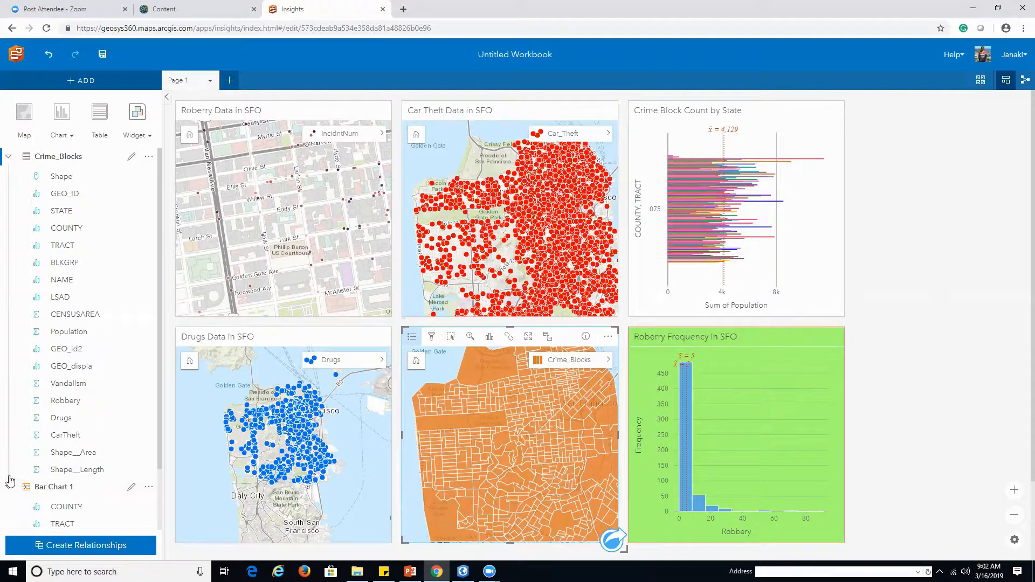
left_click(8, 156)
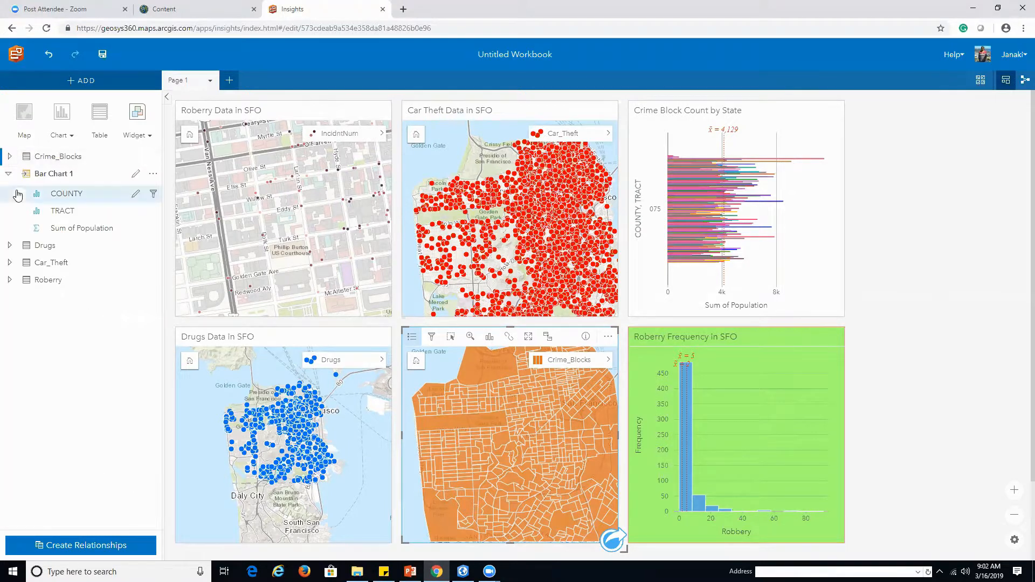
left_click(9, 173)
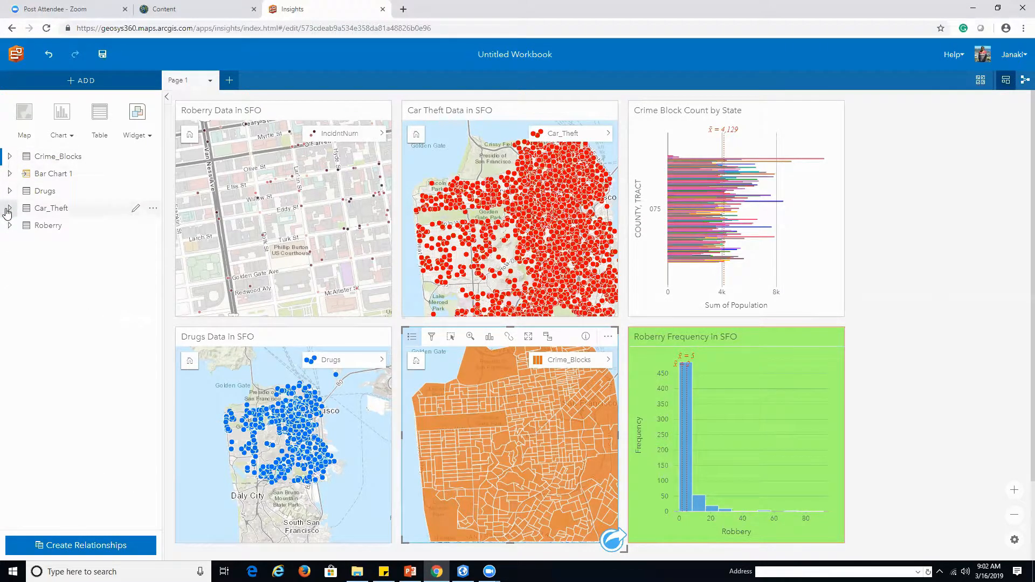
- Zoom out the Roberry Data in SFO map to cover a wider part of the city
scroll(302, 229, "down", 2)
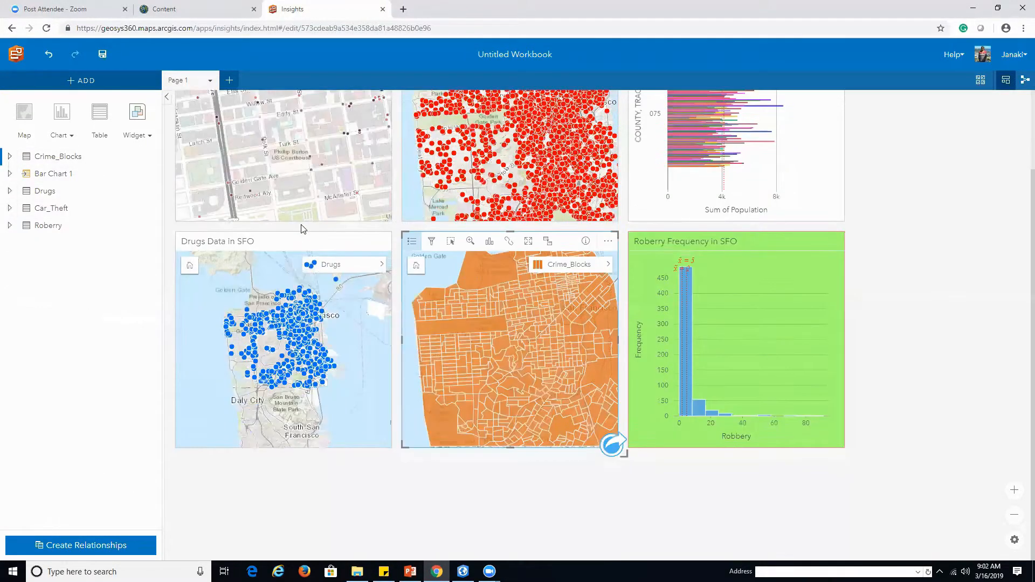
left_click(311, 193)
scroll(311, 193, "down", 2)
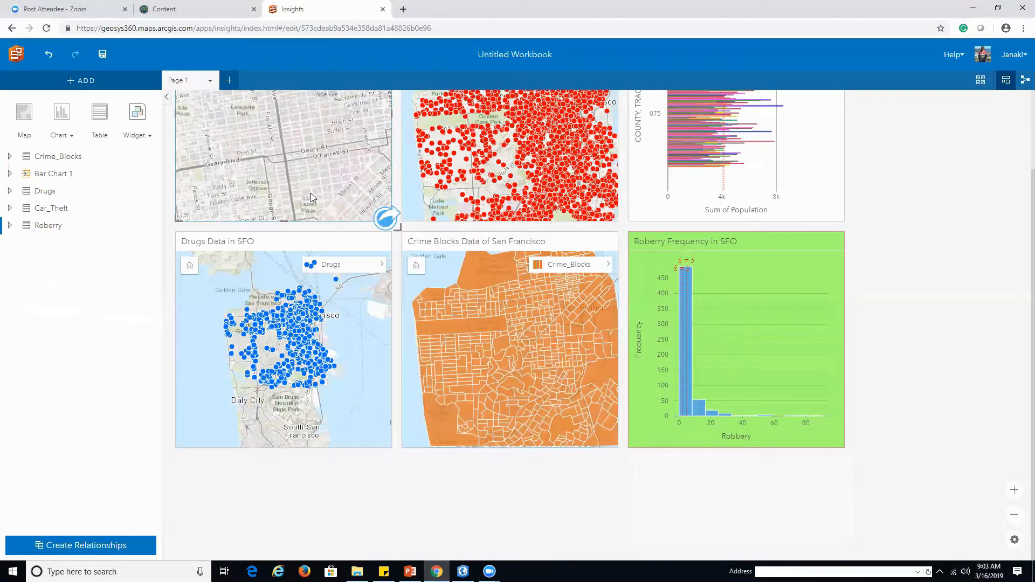
scroll(991, 256, "up", 2)
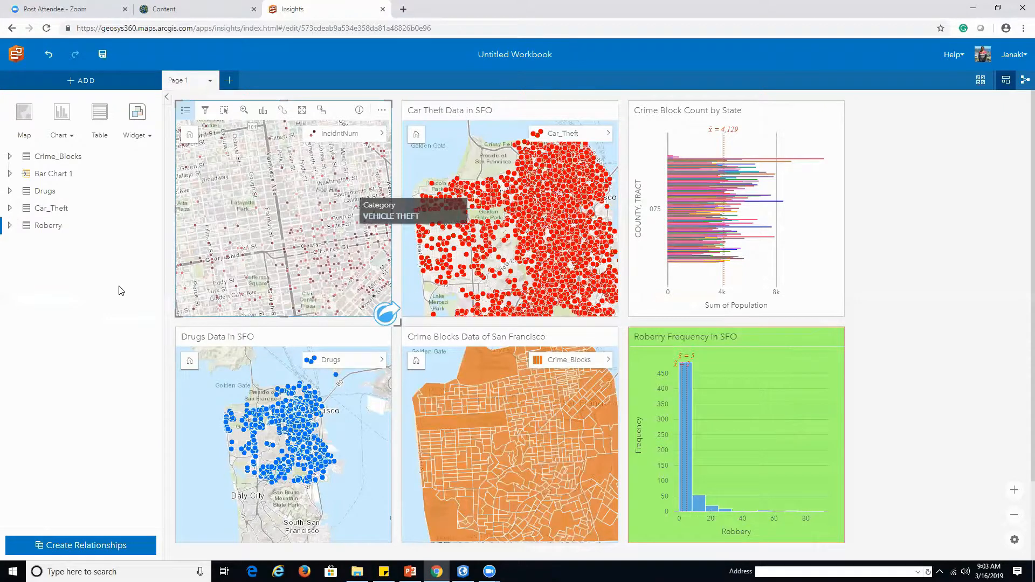
- Try to create a card from the Month field of Car_Theft's Date in the empty space beside the population chart
left_click(10, 208)
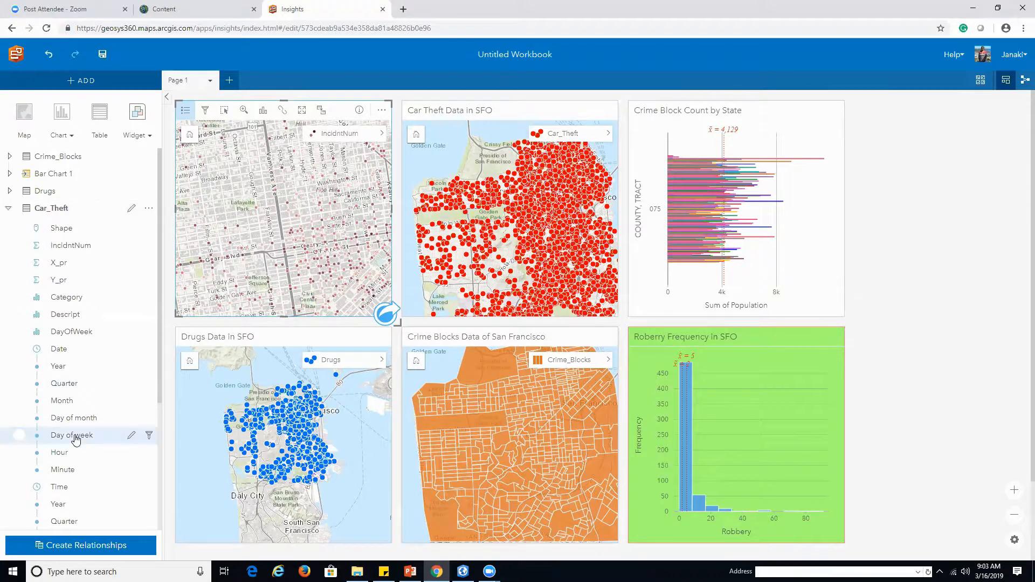
left_click_drag(83, 402, 1017, 158)
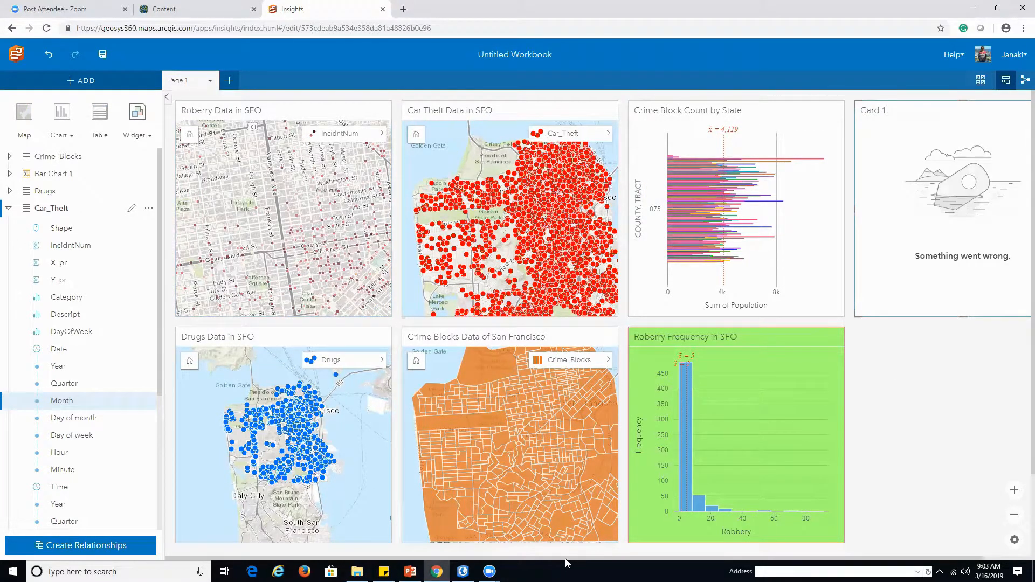
left_click_drag(567, 562, 695, 558)
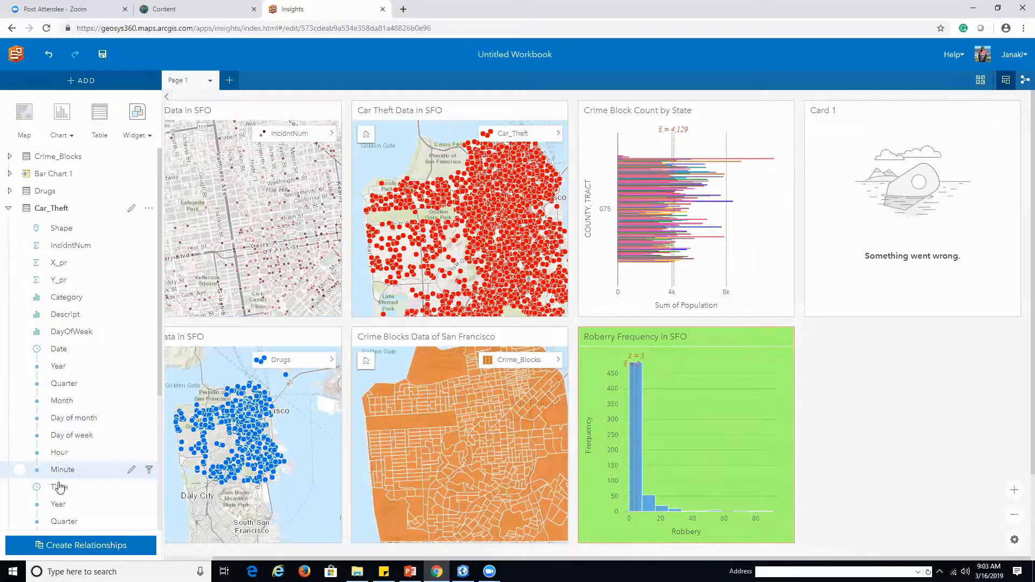
- Try to create a chart card from Car_Theft's DayOfWeek field beside the population chart
left_click_drag(58, 506, 932, 193)
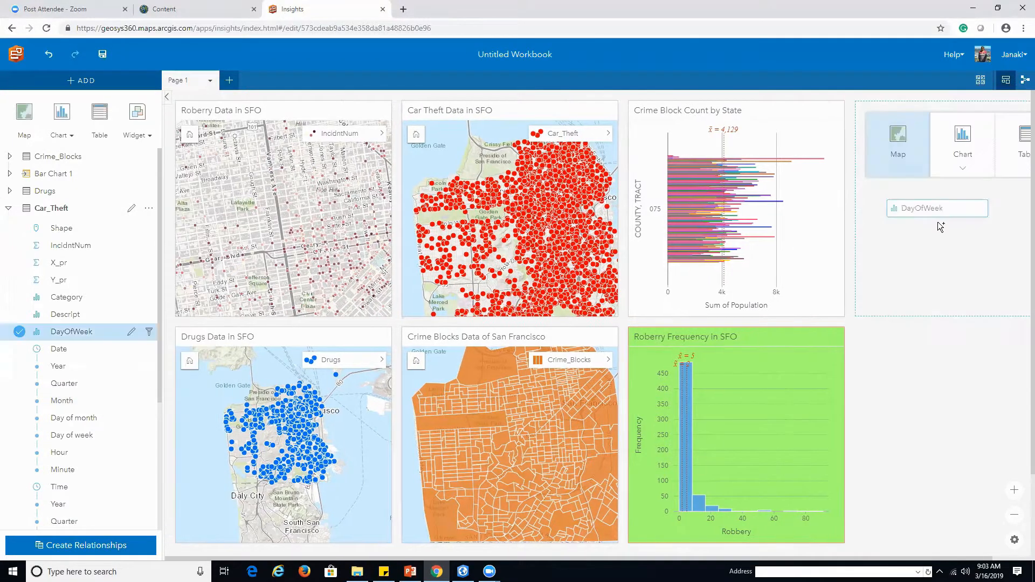
left_click_drag(961, 200, 965, 170)
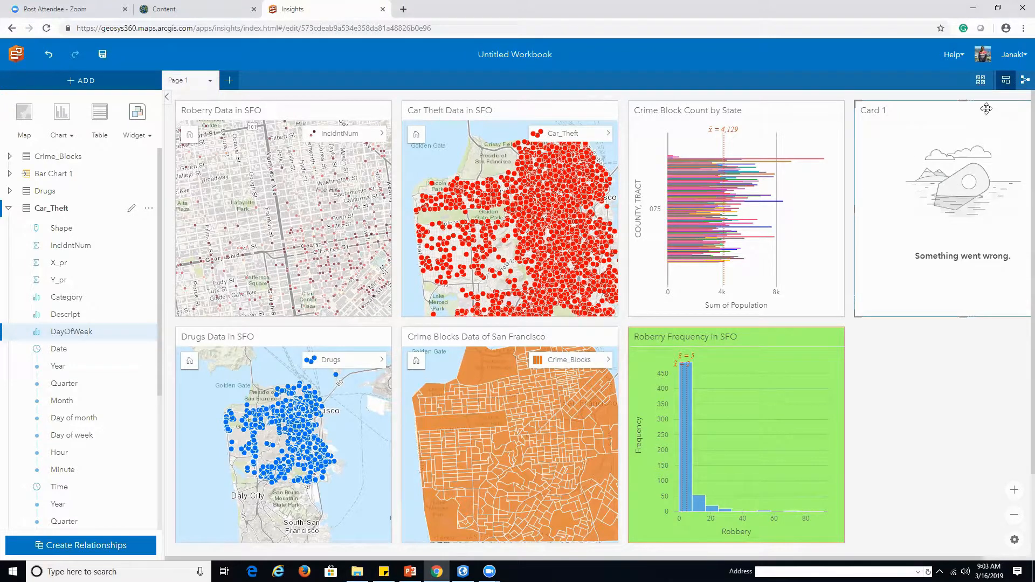
left_click_drag(985, 109, 709, 163)
left_click(780, 165)
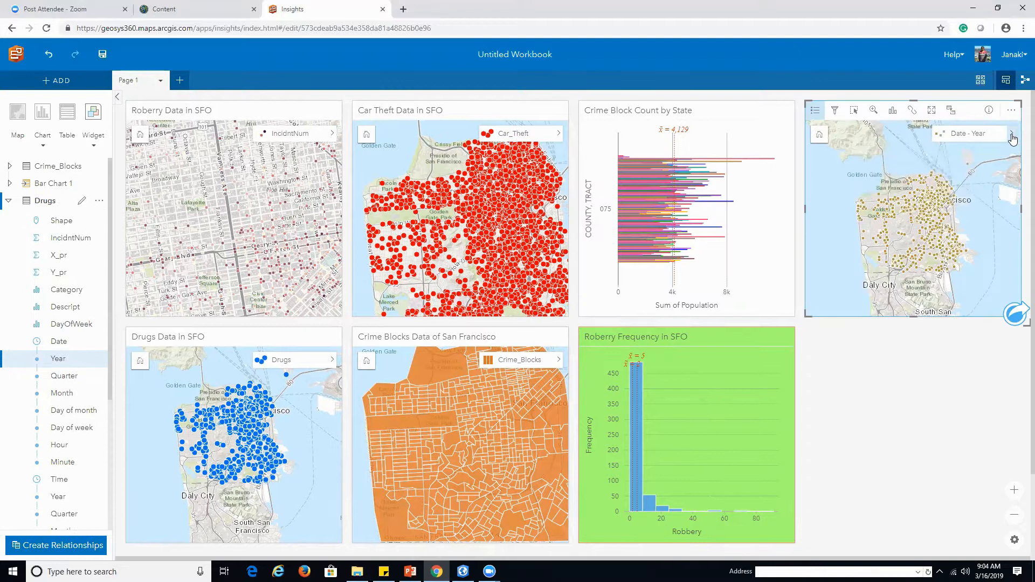
- Style the Drugs layer on the Date - Year map by Category and review the available symbol types
left_click(1011, 135)
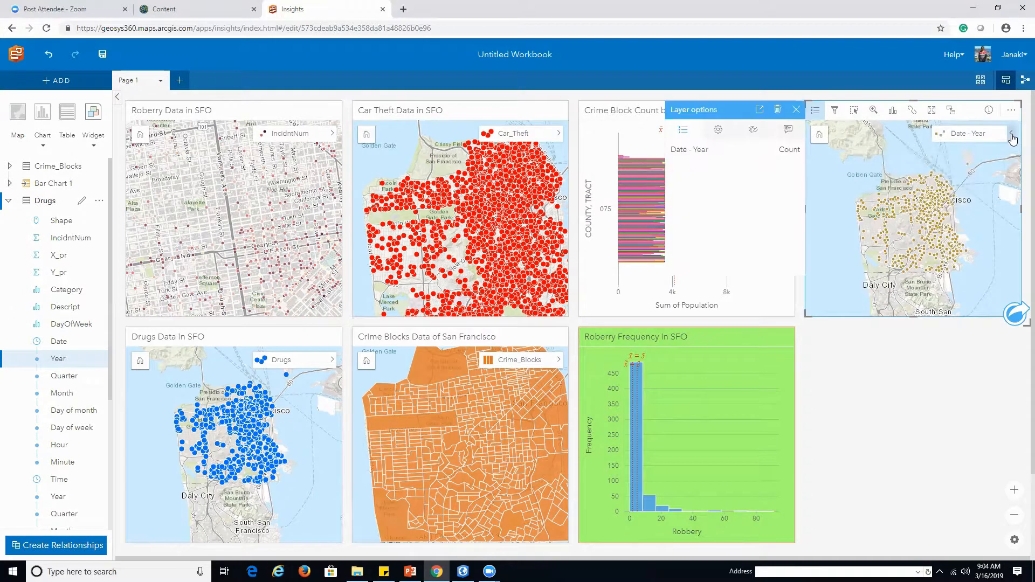
left_click(753, 131)
left_click(682, 130)
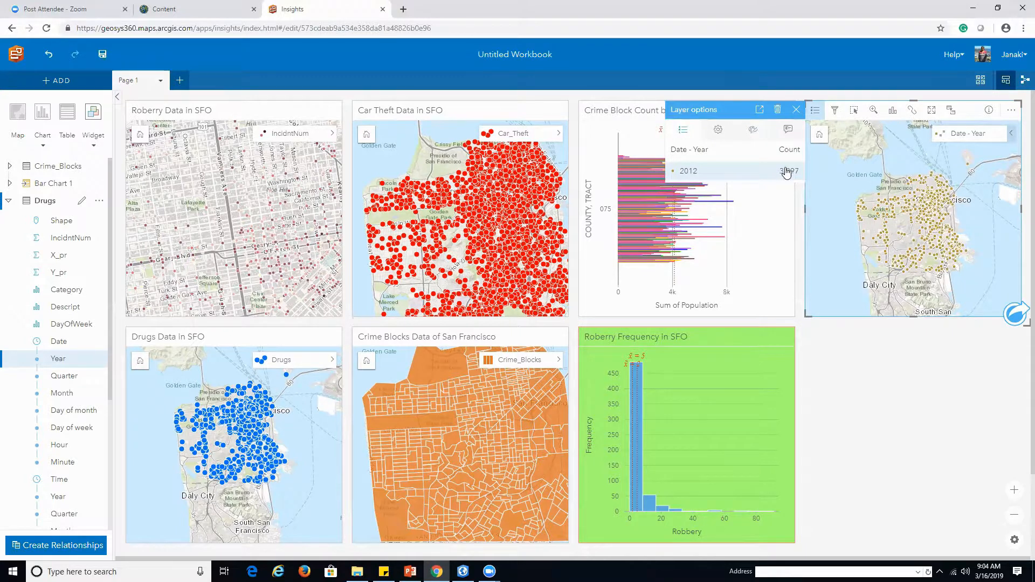
left_click(718, 131)
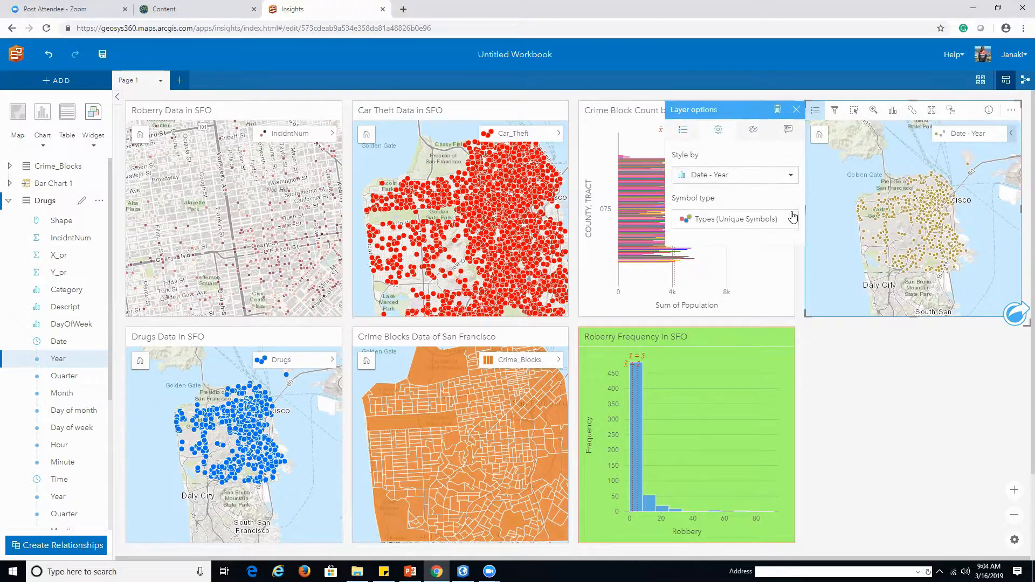
left_click(793, 181)
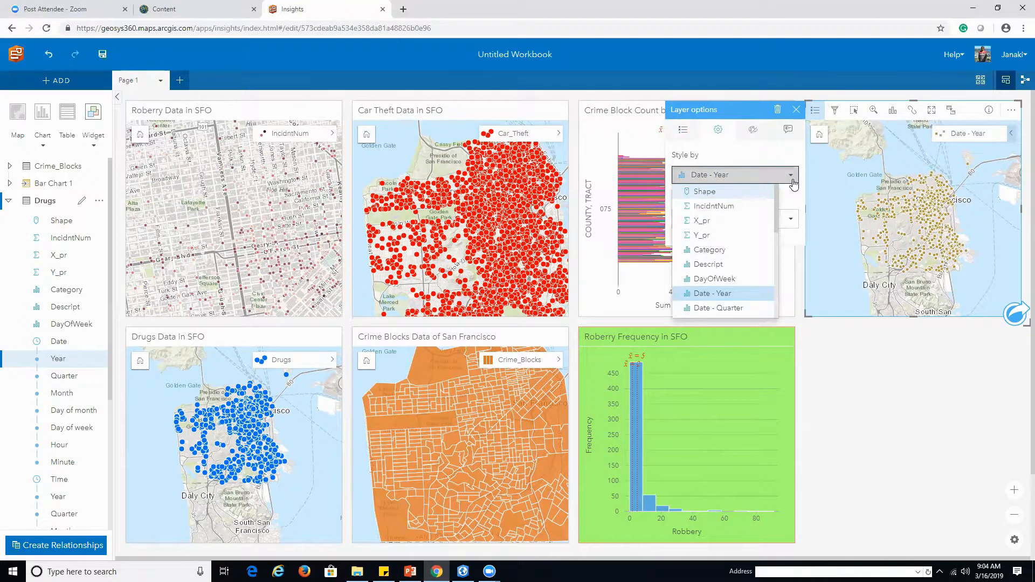
left_click(745, 252)
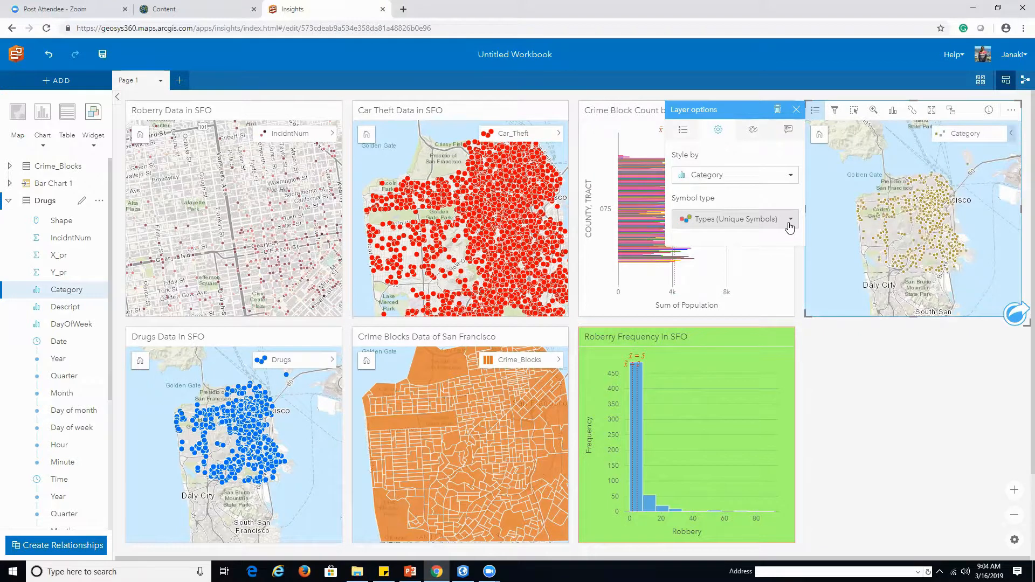
left_click(790, 225)
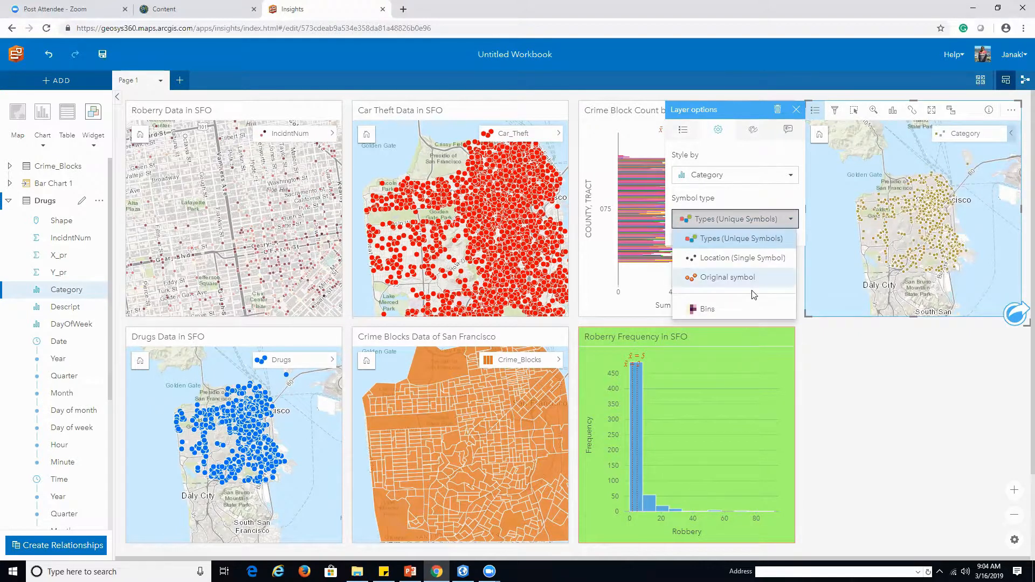
- Style the new drugs map's layer by IncidntNum, review the classification types and close the layer options
left_click(788, 175)
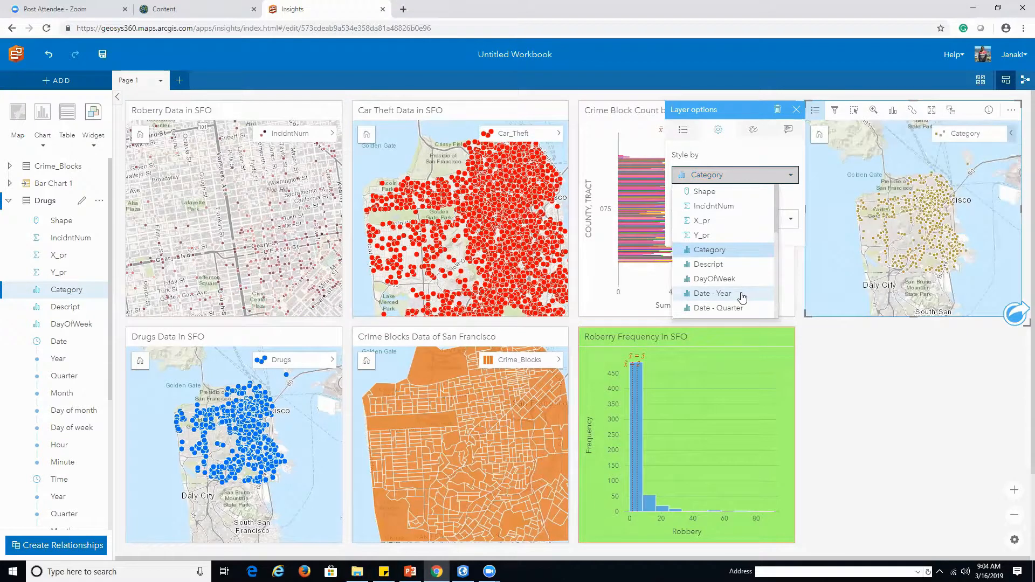
left_click(755, 207)
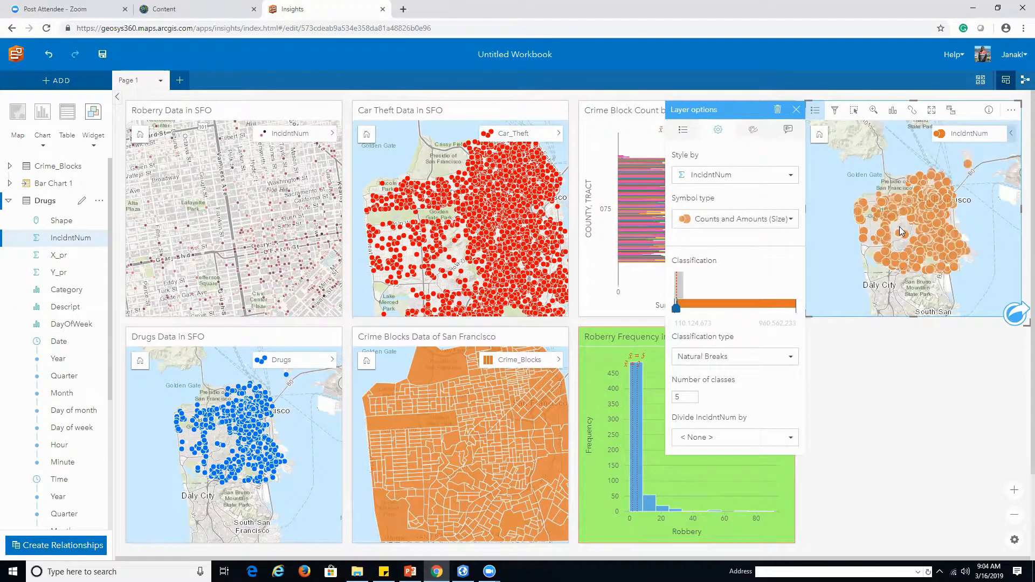
left_click(739, 358)
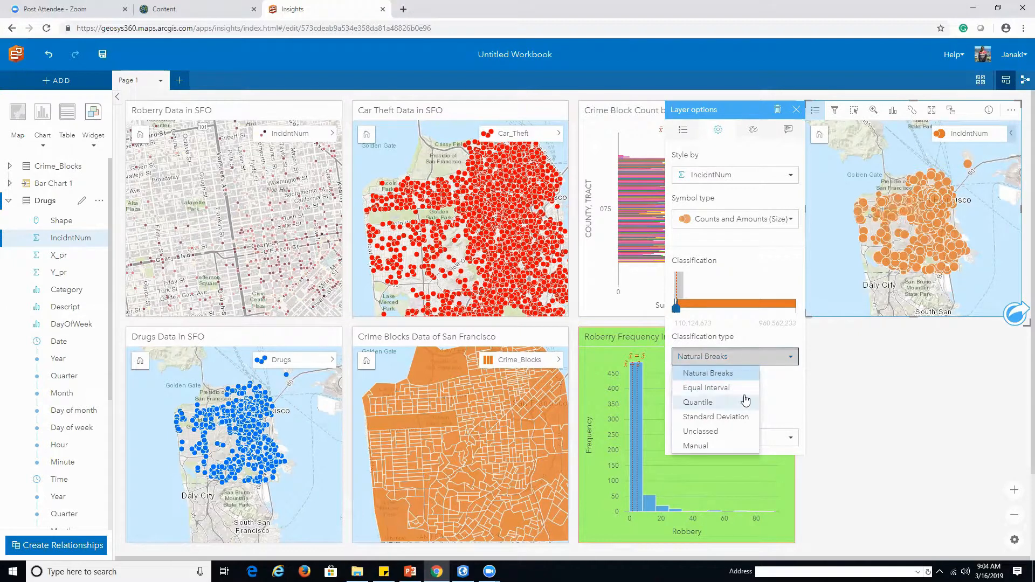
left_click(811, 380)
- Hide the IncidntNum layer on the new drugs map and set its symbol fill color to red (#FF0000)
left_click(938, 138)
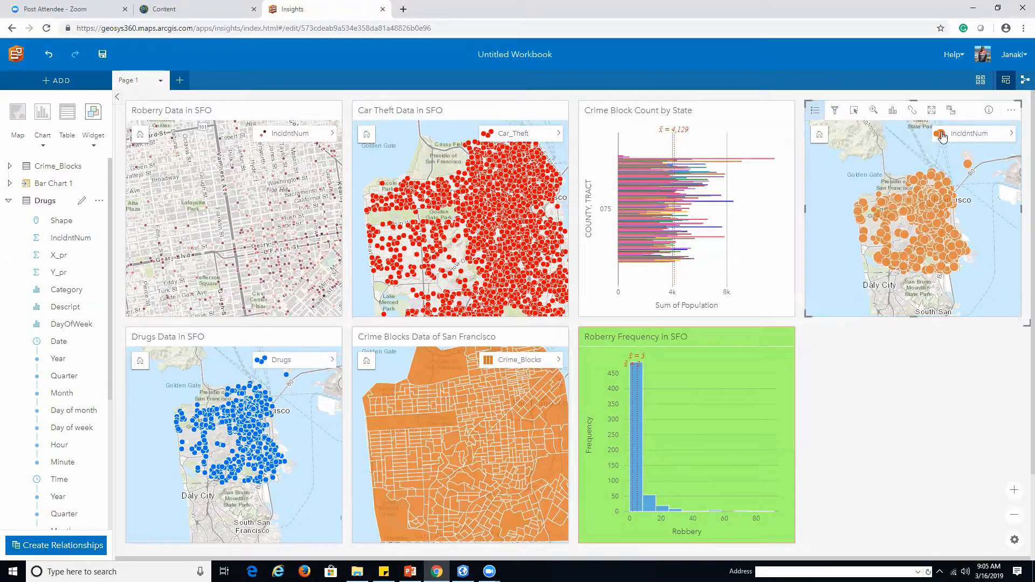
left_click(1011, 133)
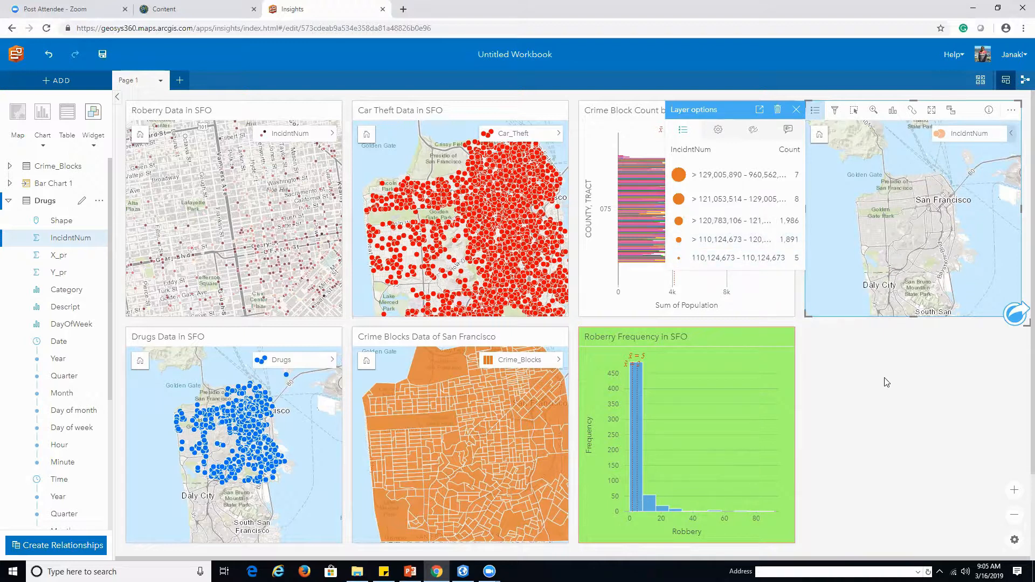
left_click(753, 129)
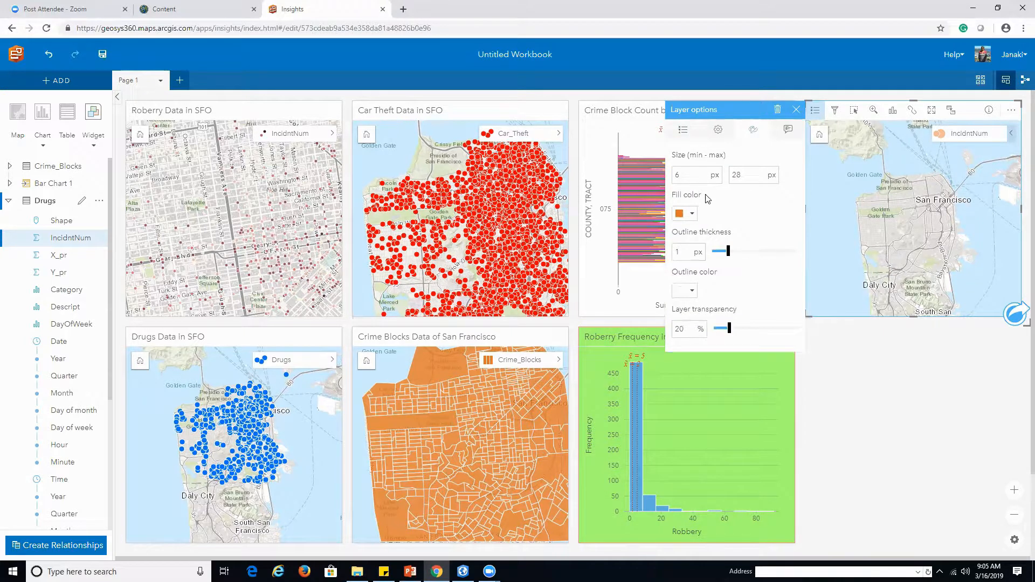
left_click(695, 214)
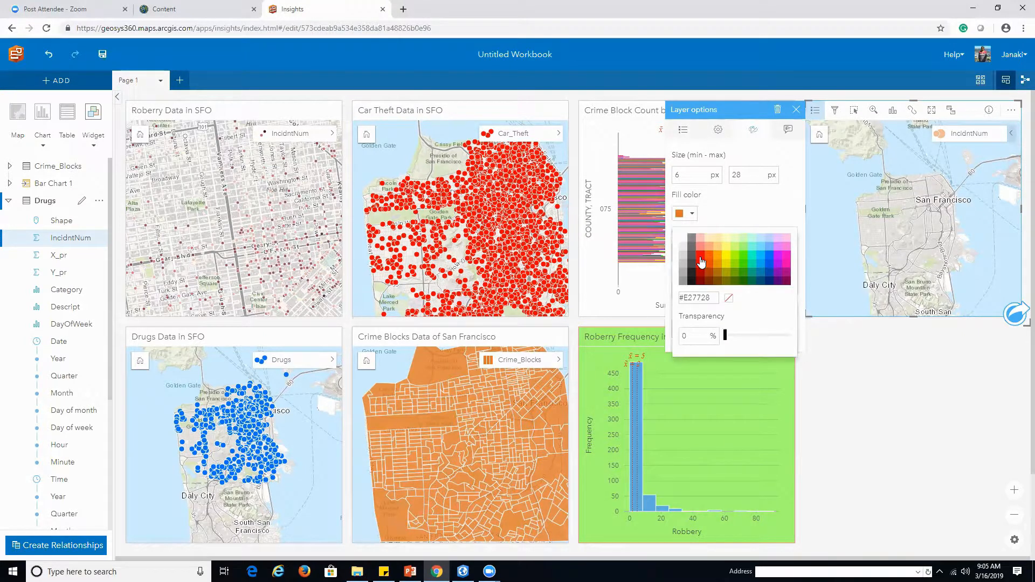
left_click(701, 261)
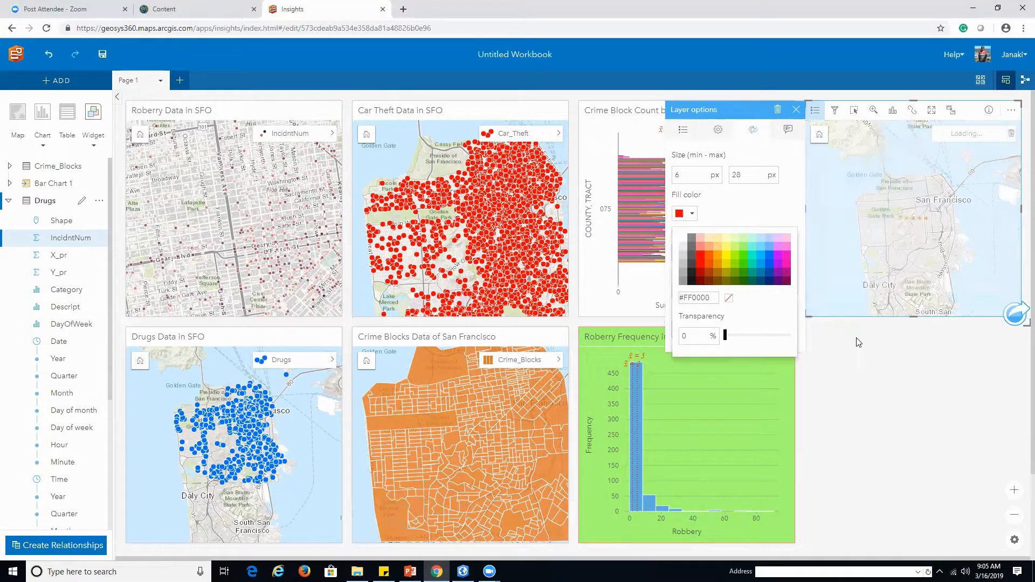
left_click(882, 352)
left_click(827, 231)
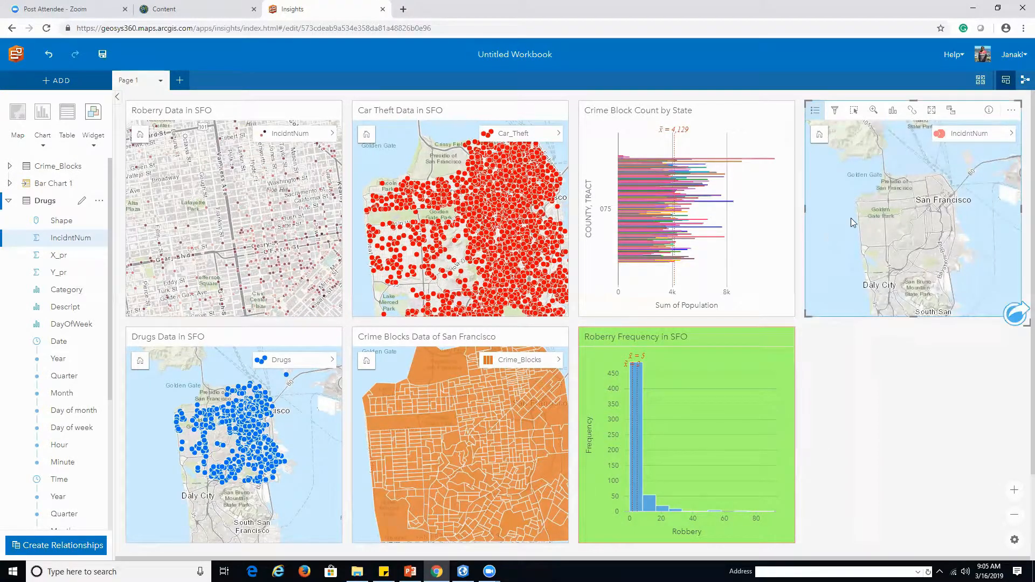
- Change the new drugs map's IncidntNum symbol type to Counts and Amounts (Color) and review the Divide IncidntNum by options
scroll(838, 209, "up", 1)
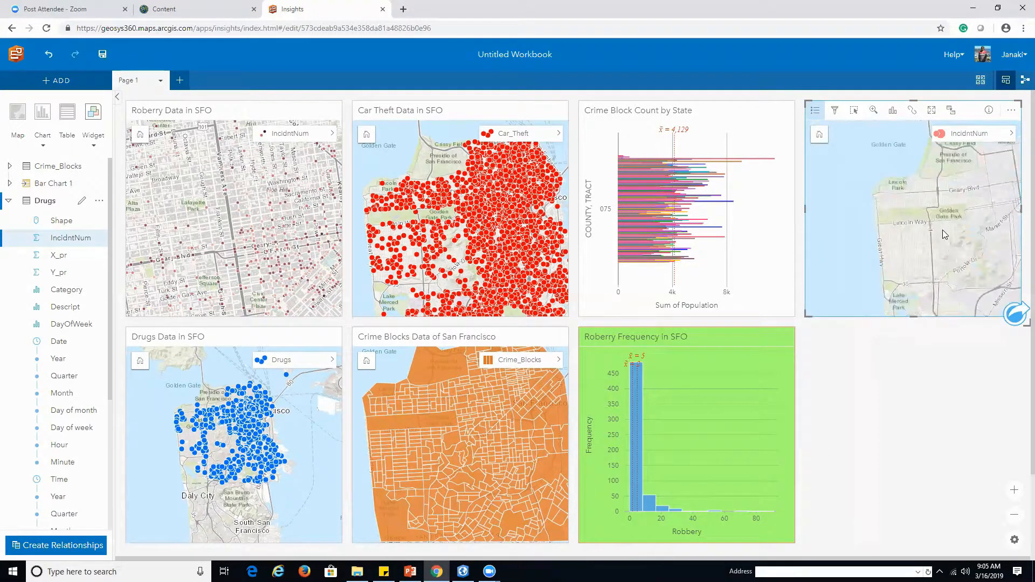
scroll(945, 184, "up", 2)
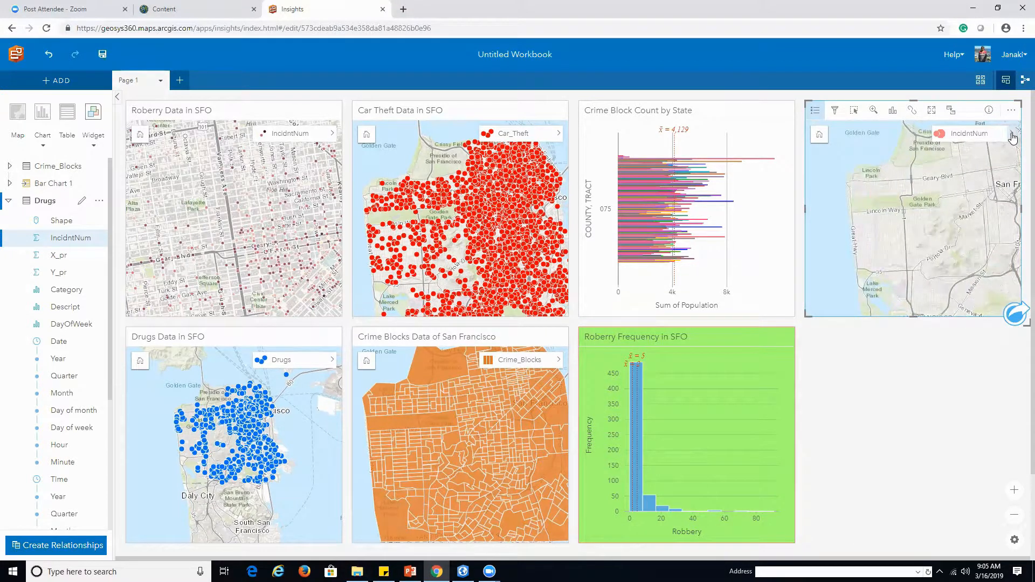
left_click(1011, 133)
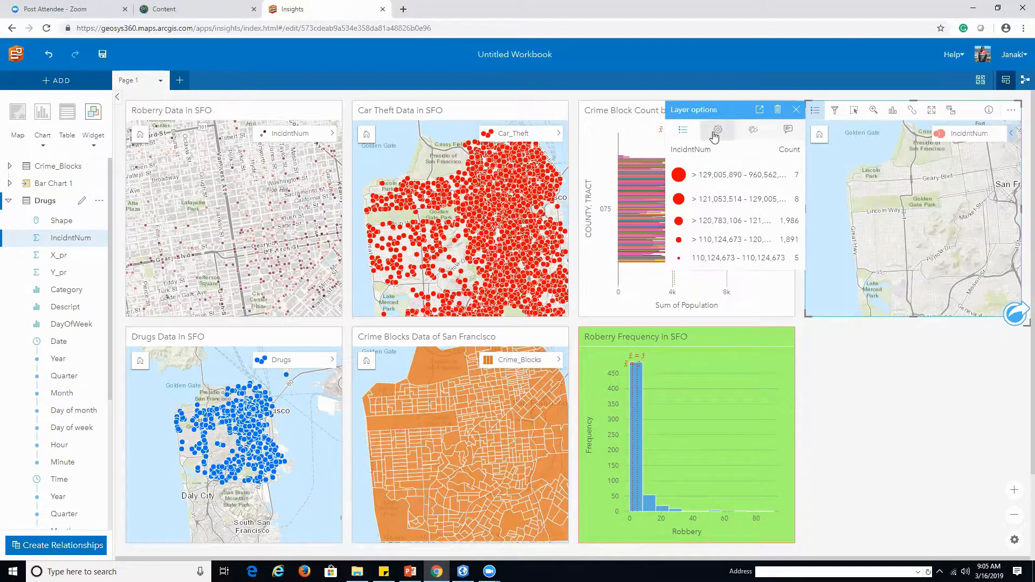
left_click(714, 135)
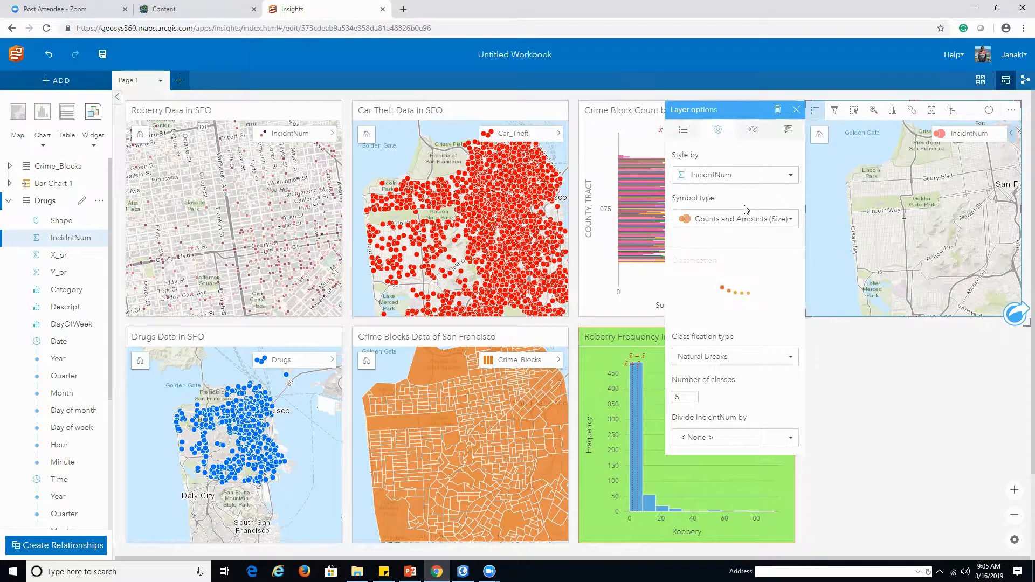
left_click(789, 222)
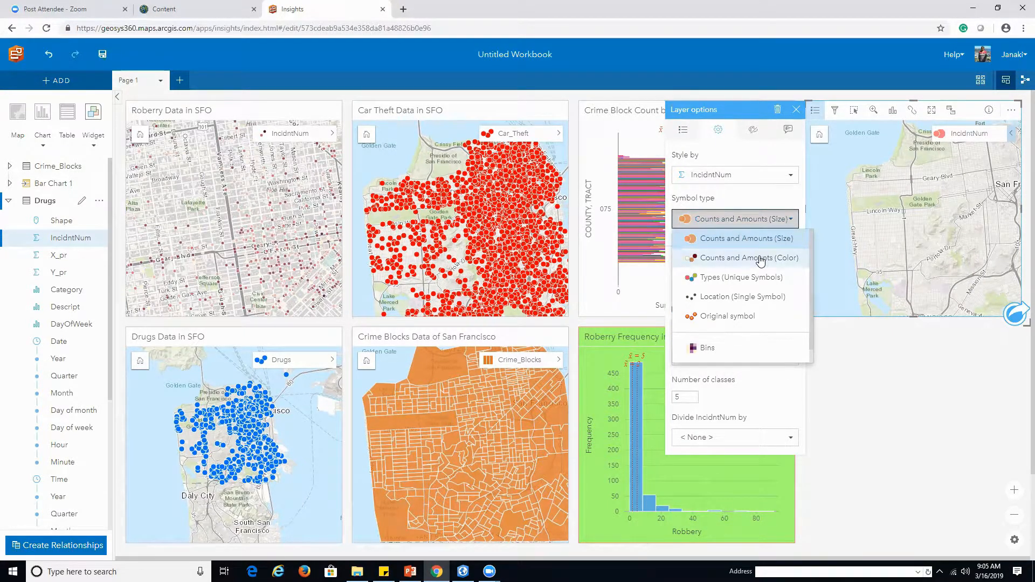
left_click(760, 259)
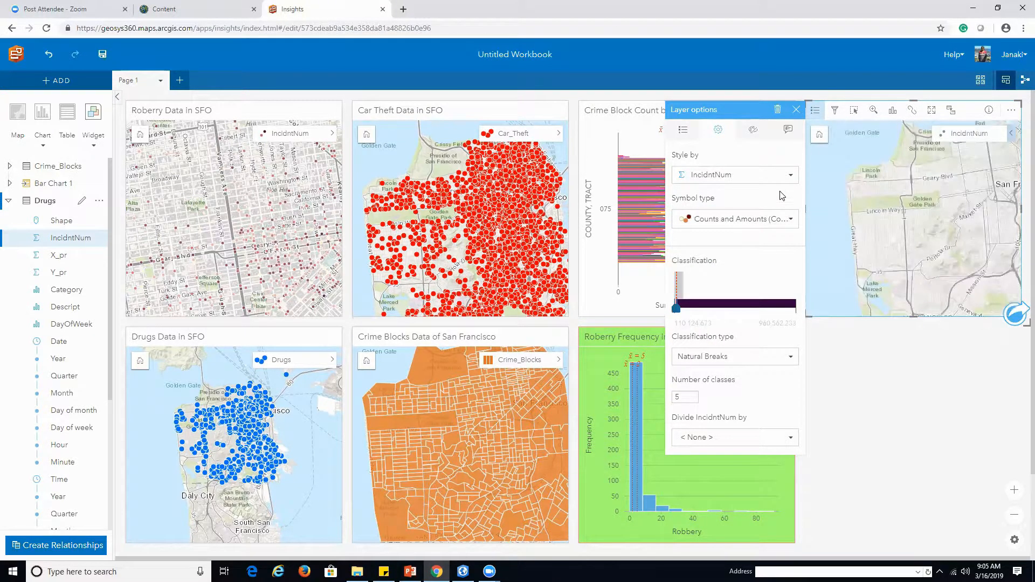
left_click(688, 395)
left_click(748, 443)
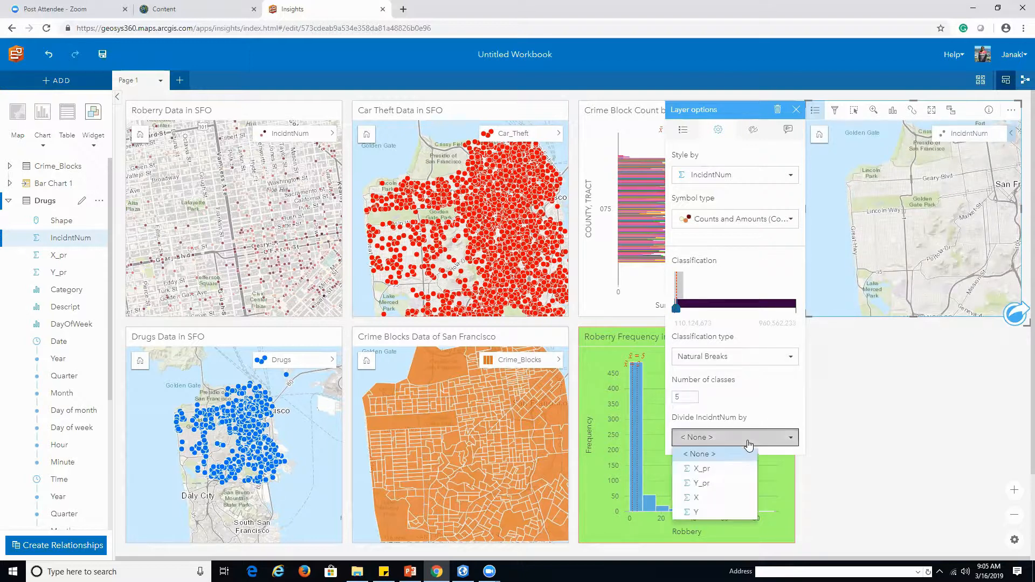
left_click(825, 428)
left_click(863, 222)
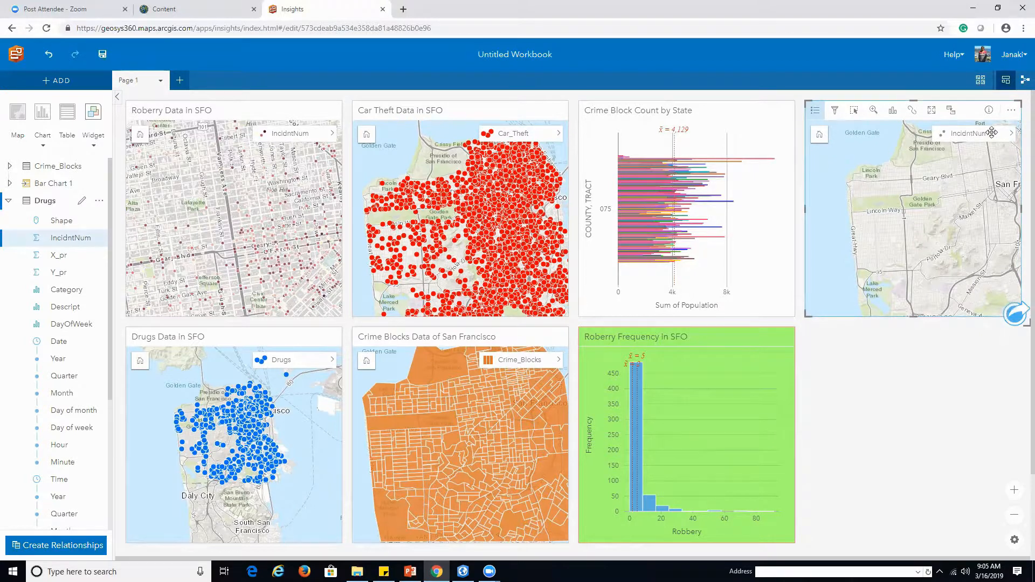
- Style the new drugs map's layer by Category, restore the map's default extent and review the symbol style options
left_click(1011, 133)
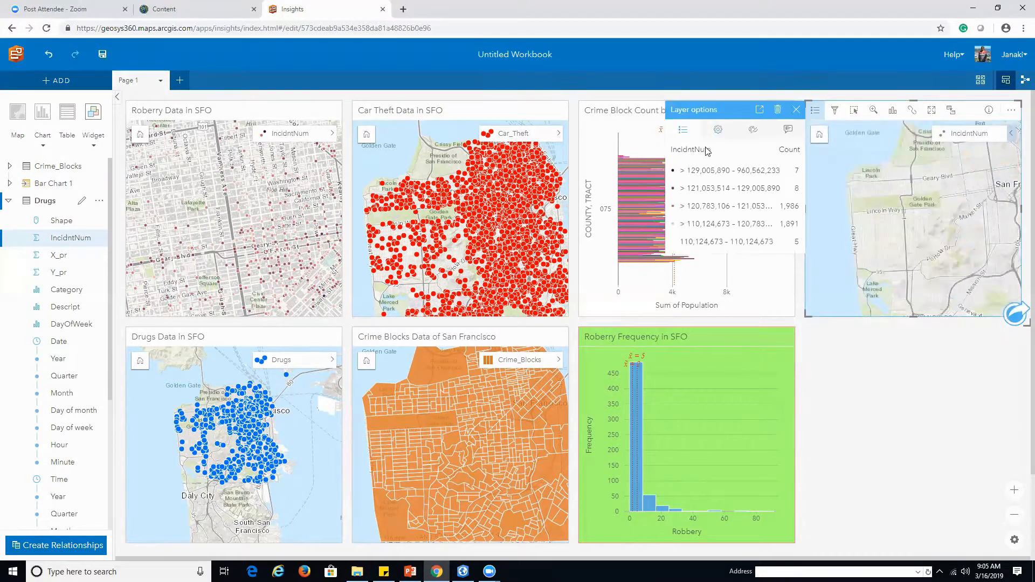
left_click(719, 134)
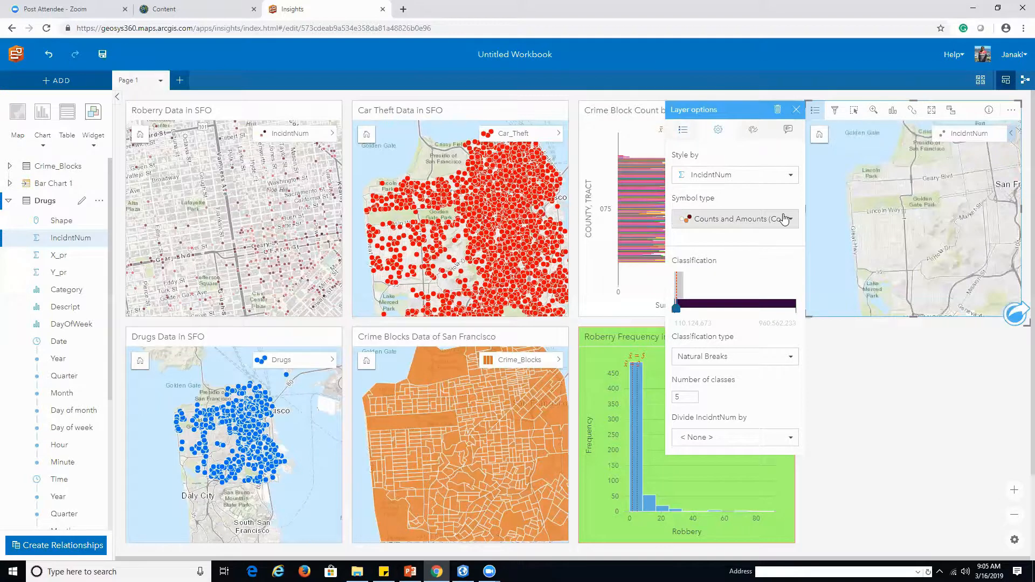
left_click(787, 176)
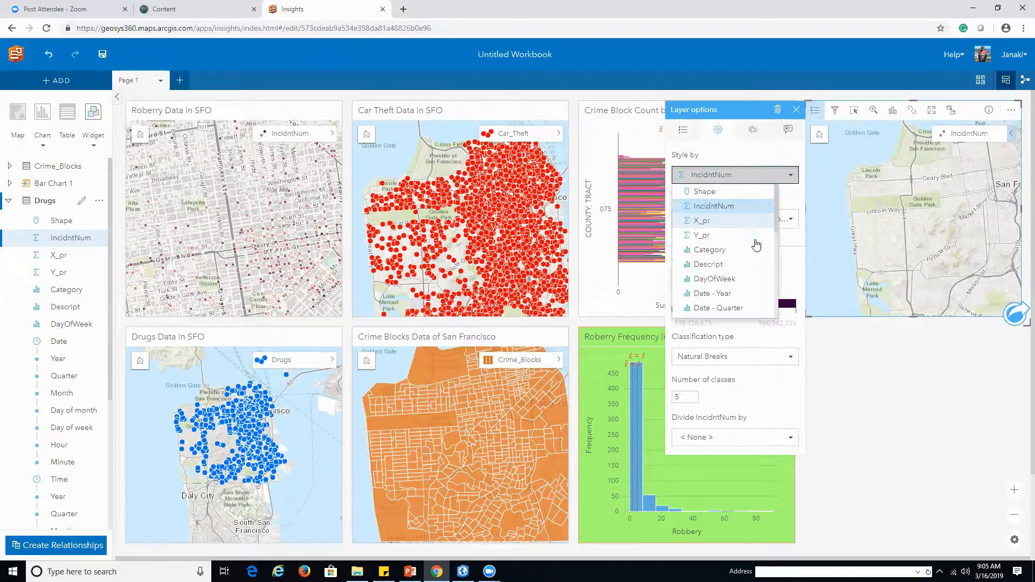
left_click(749, 250)
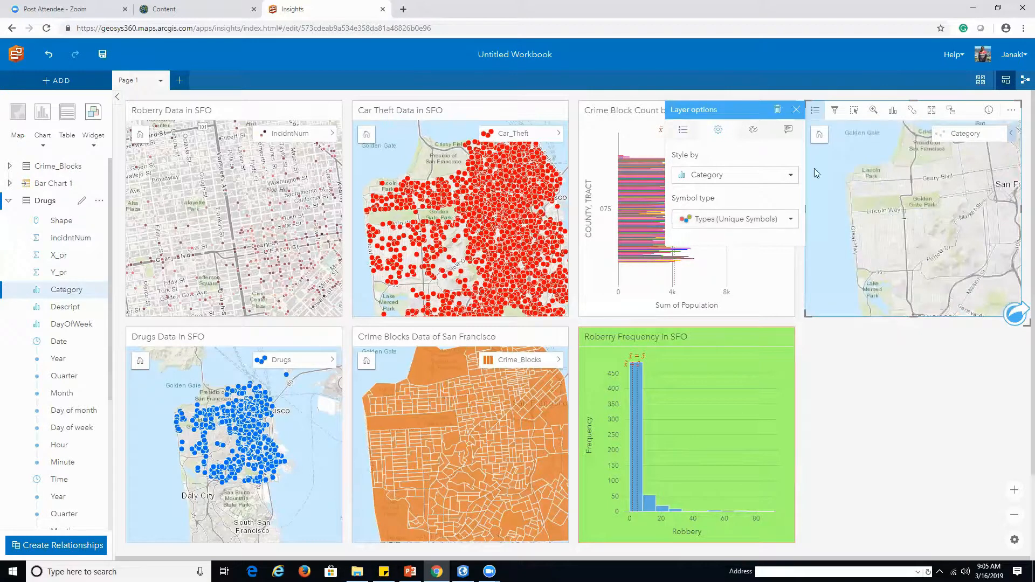
left_click(819, 134)
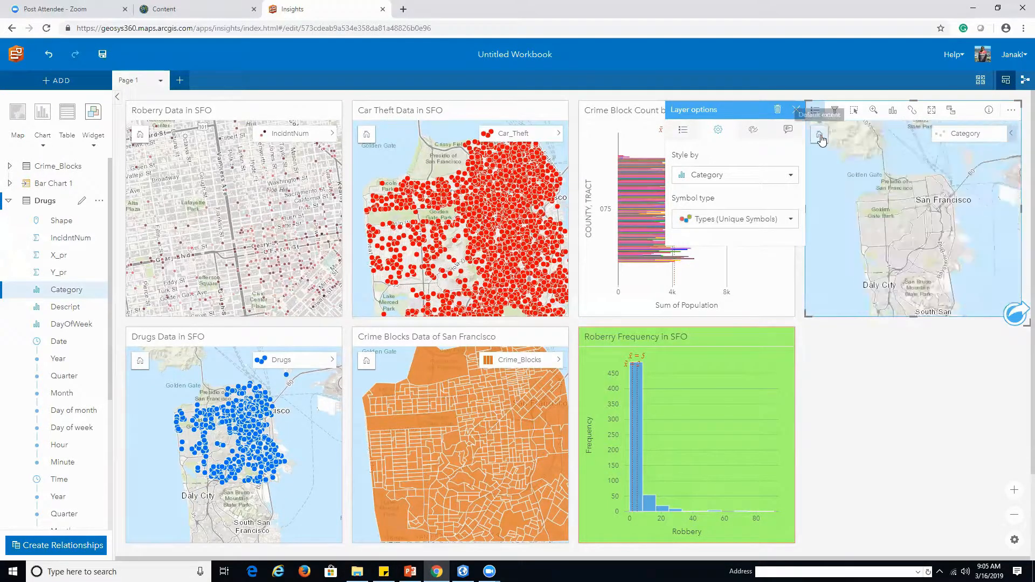
left_click(765, 132)
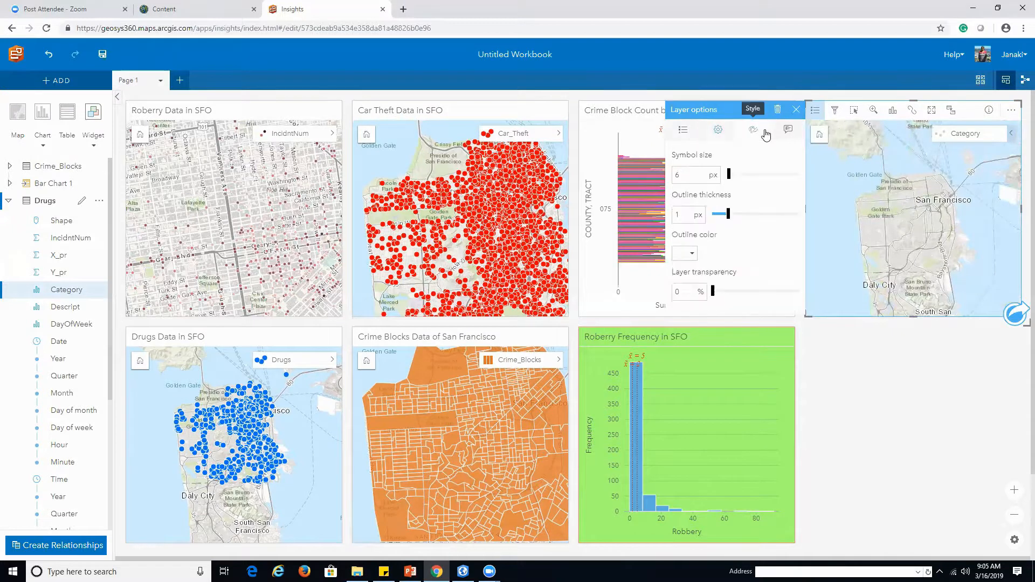
left_click(796, 110)
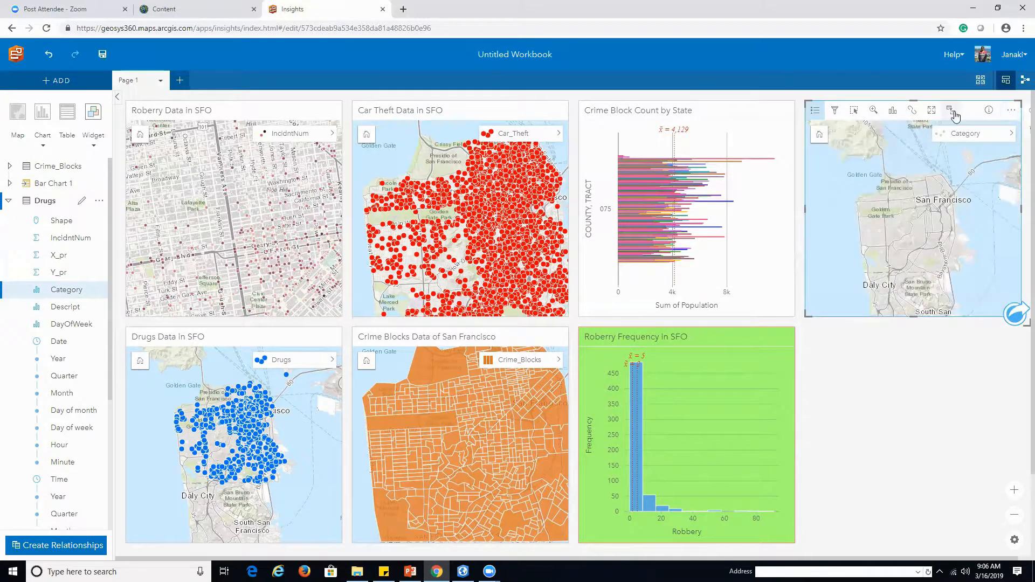
- Remove the new drugs map card, create a bar chart from Drugs' Category field in its place and review its count field options
left_click_drag(950, 109, 797, 132)
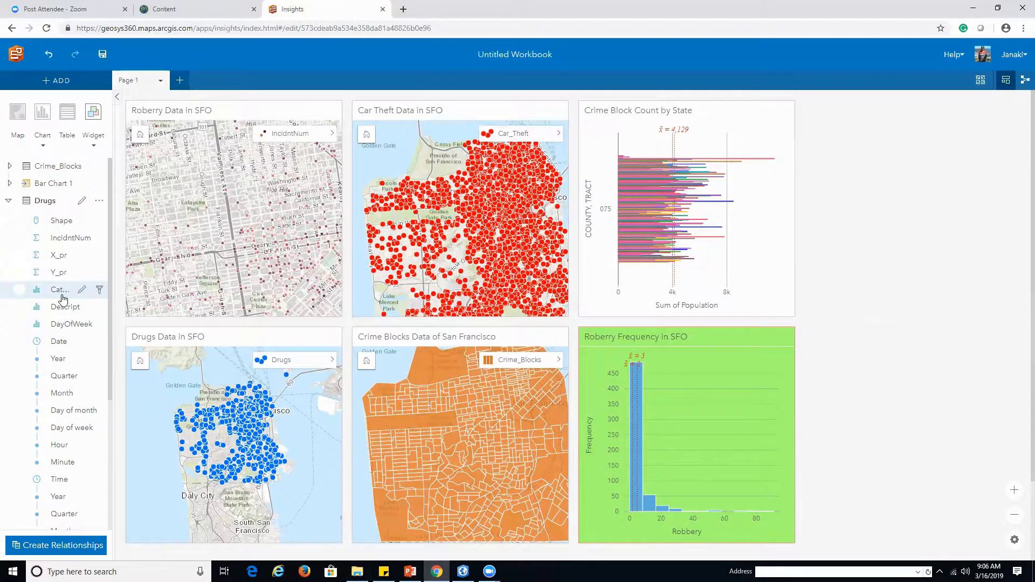
left_click_drag(62, 289, 932, 171)
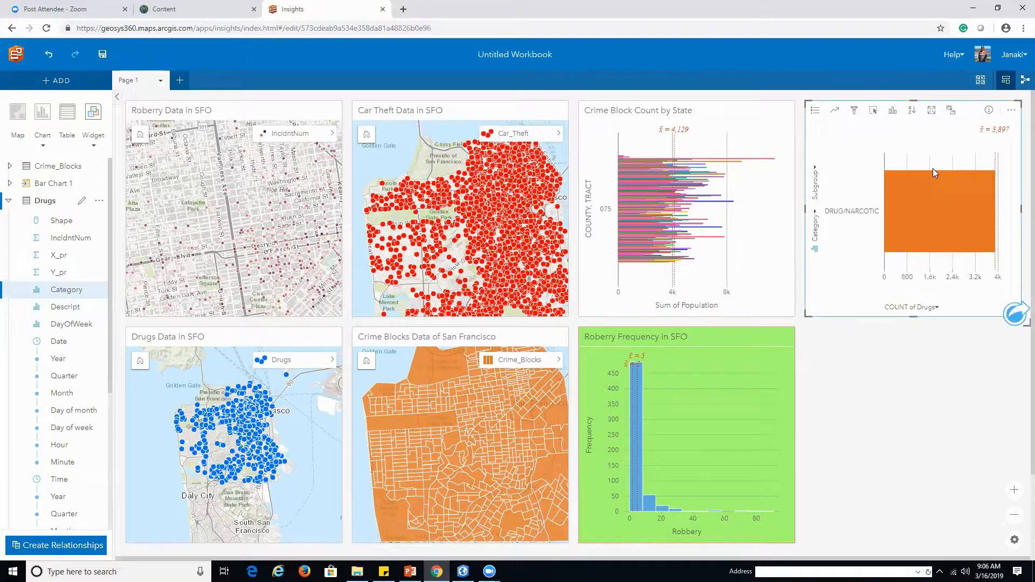
left_click(934, 308)
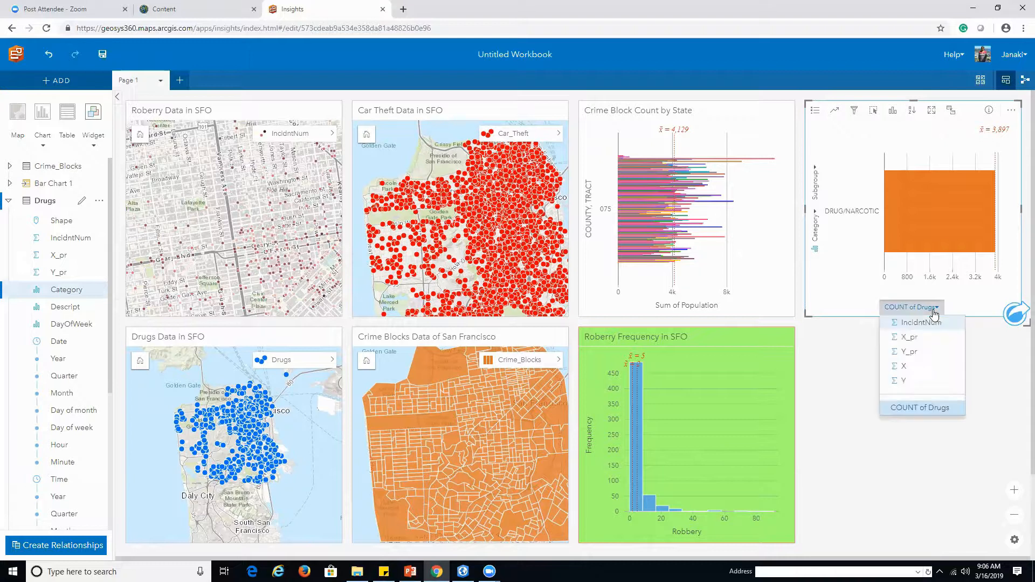
left_click(991, 361)
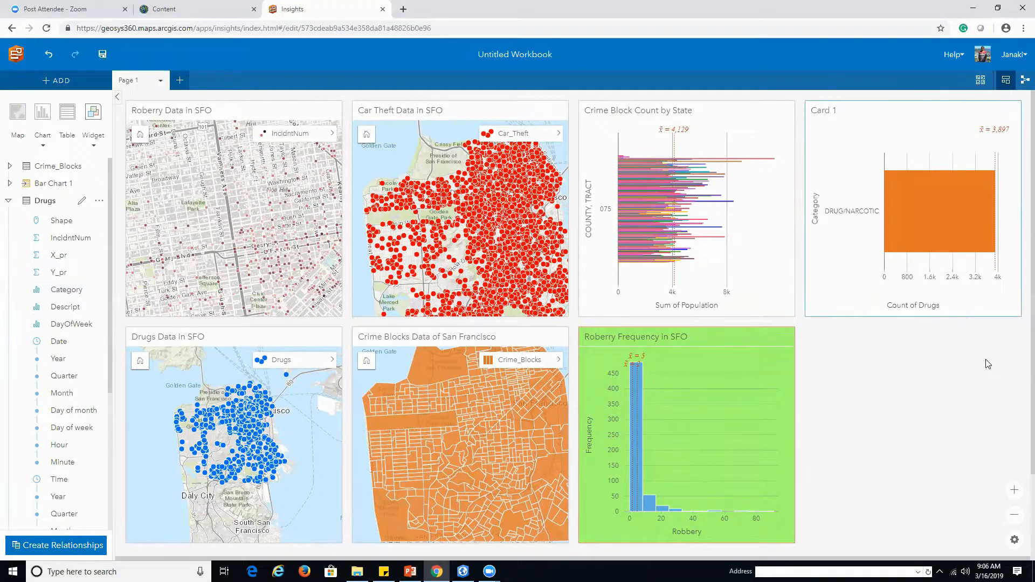
- Set the drugs bar chart's category axis to Date - Year and its subgroup to Time - Year
left_click(817, 205)
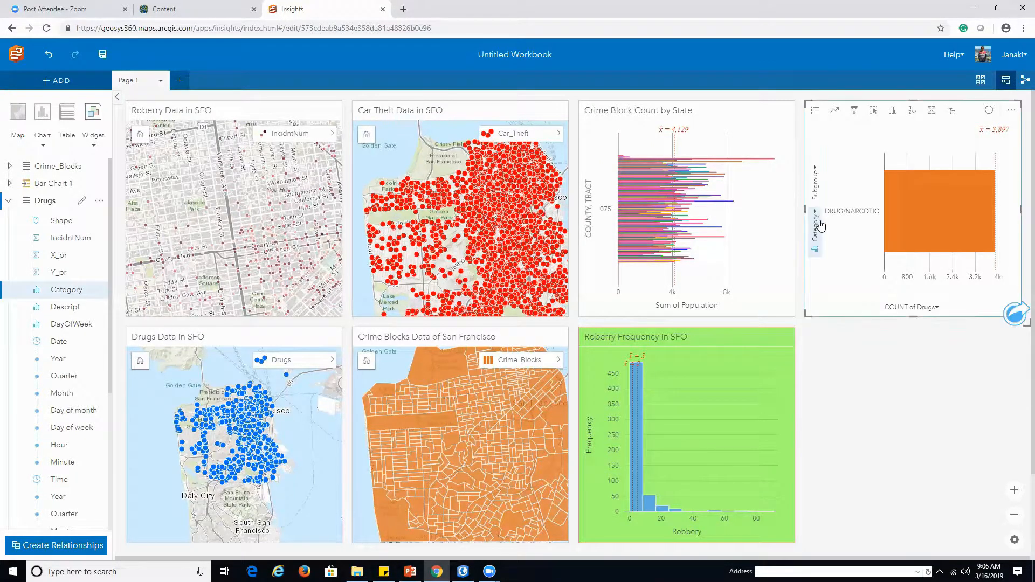
left_click(817, 214)
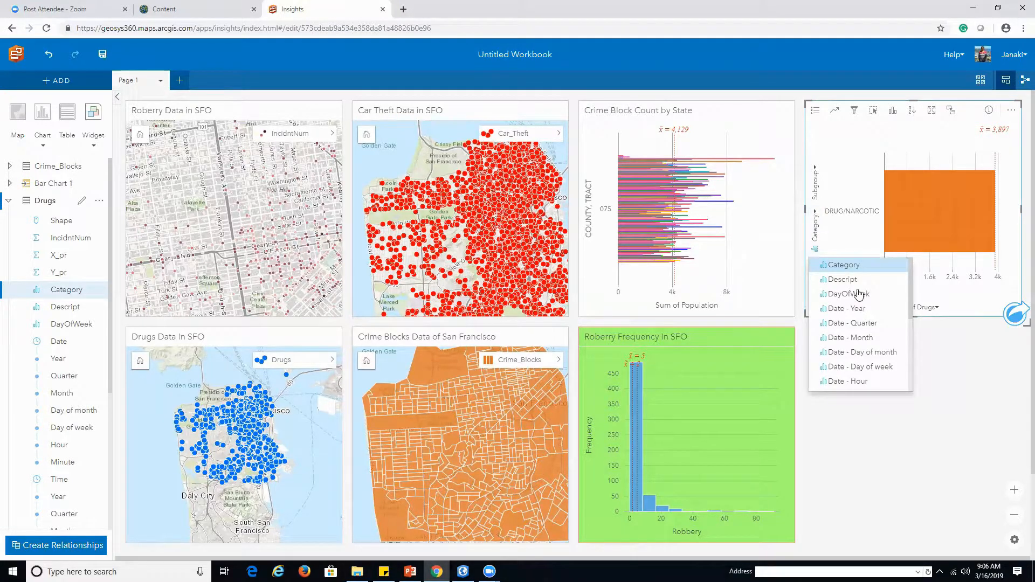
left_click(864, 310)
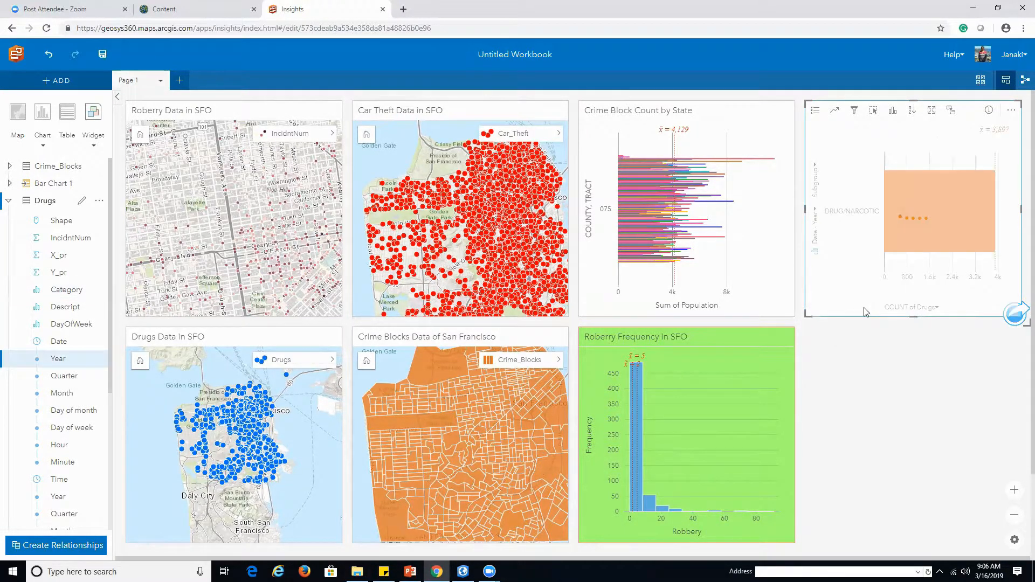
left_click(815, 178)
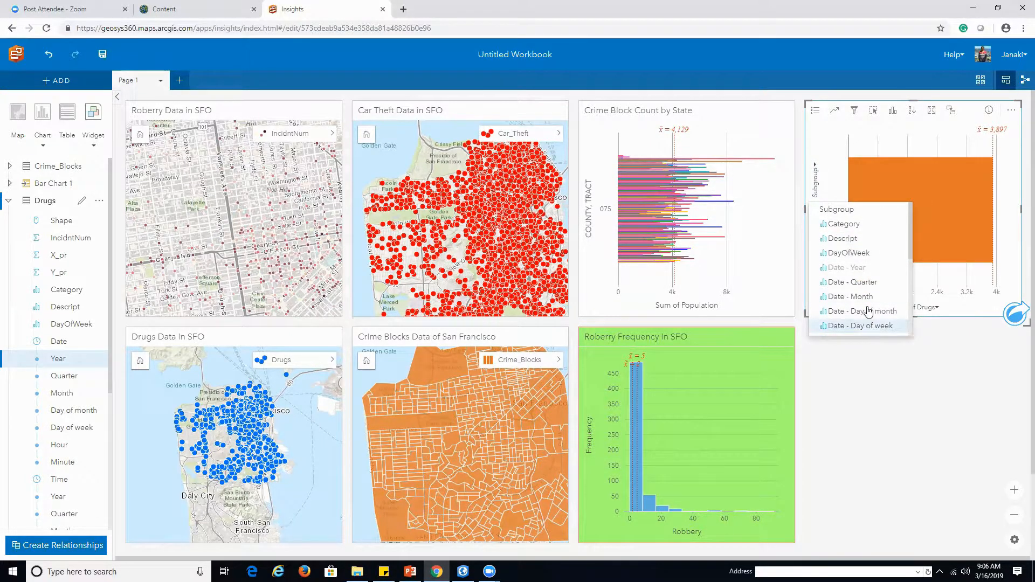
scroll(866, 296, "down", 3)
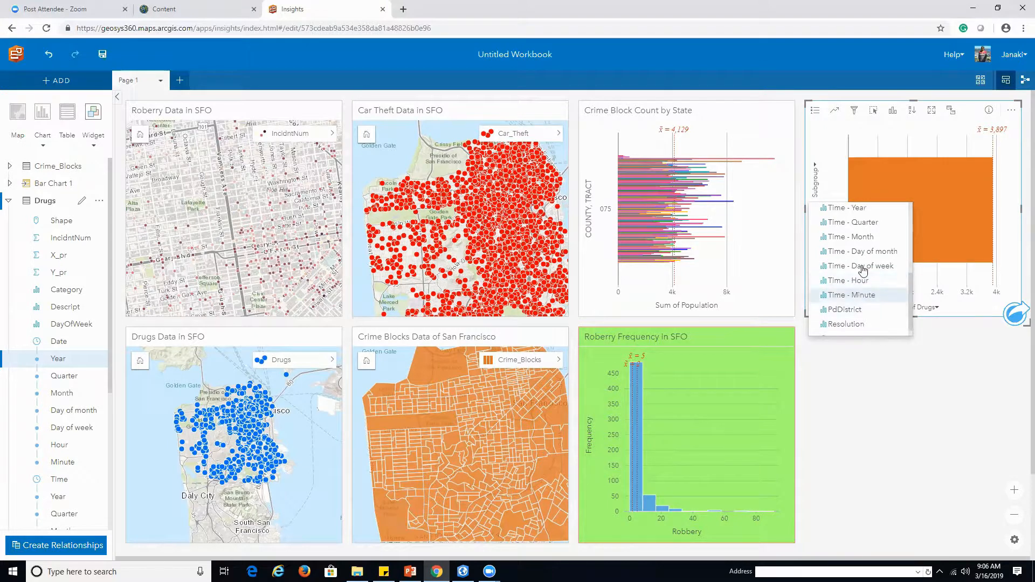
left_click(872, 210)
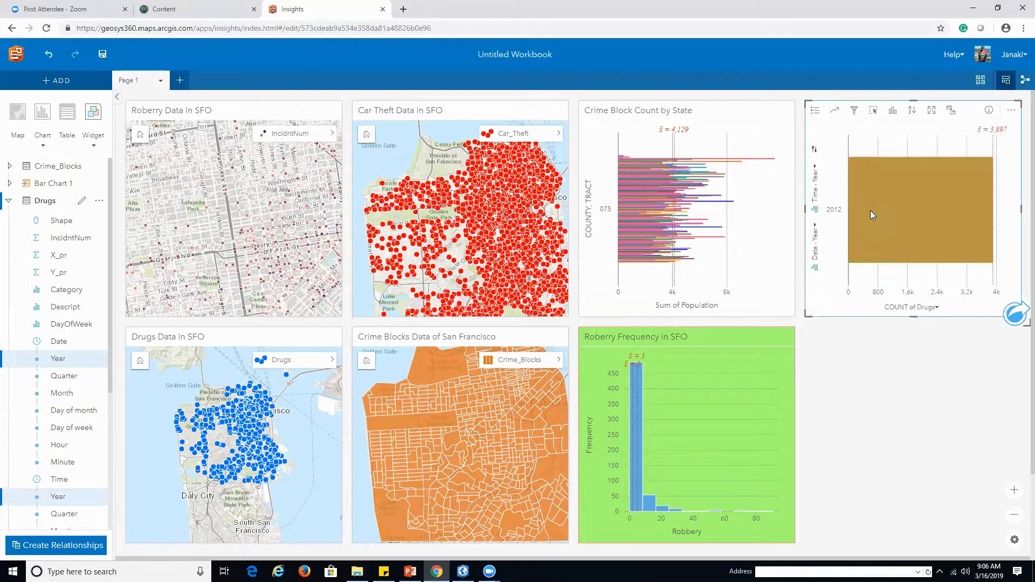
- Start a filter on the drugs bar chart and review the Date - Year, Count of Drugs and Category fields
mouse_move(868, 213)
left_click(856, 112)
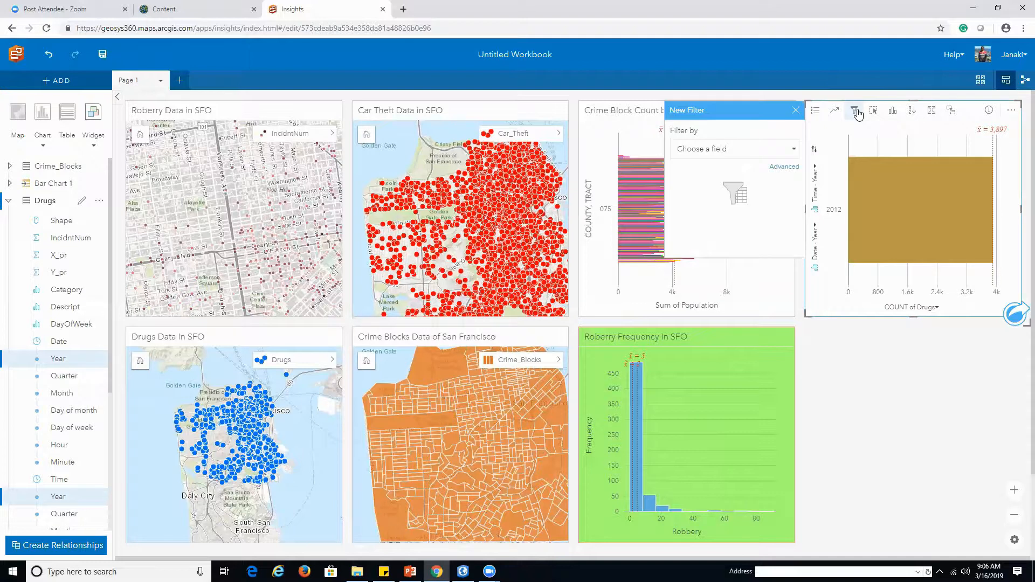
left_click(787, 155)
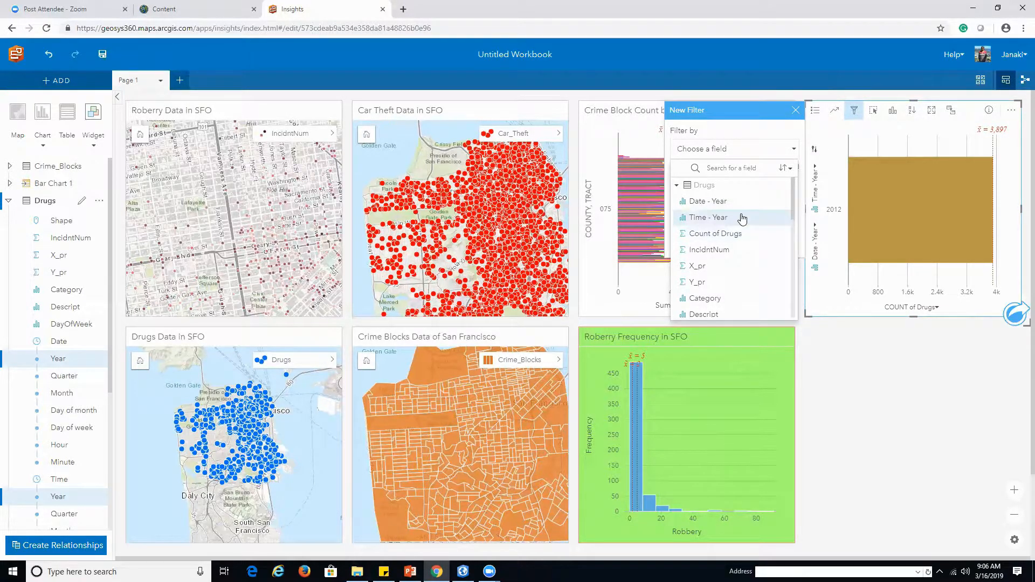
left_click(743, 203)
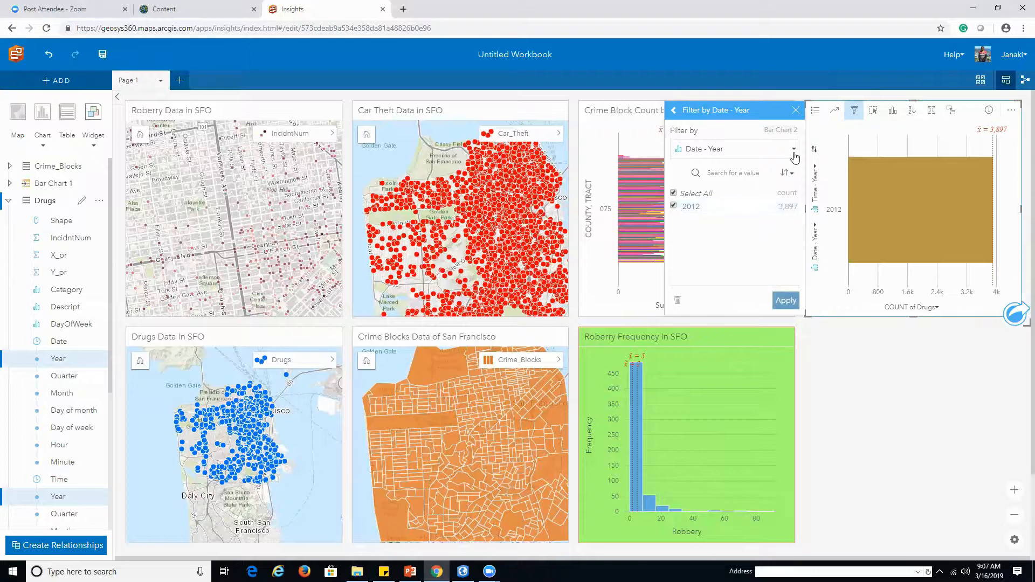
left_click(793, 151)
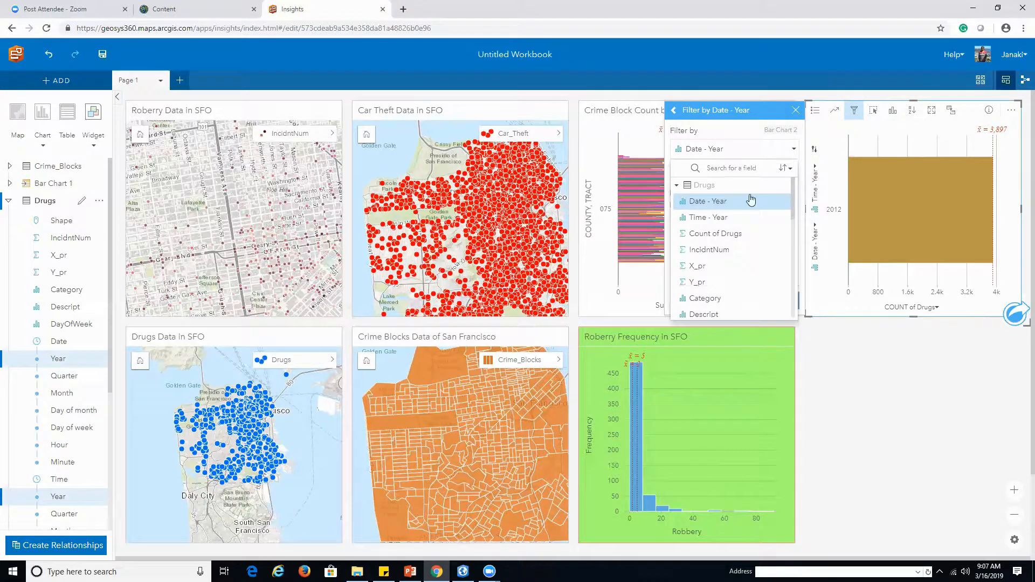
left_click(738, 235)
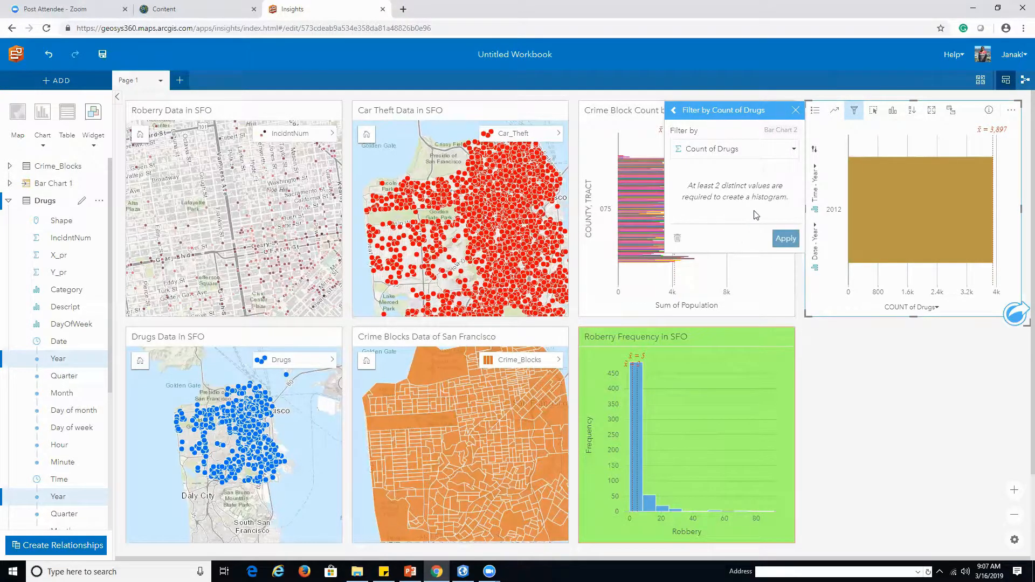
left_click(792, 151)
scroll(738, 259, "down", 2)
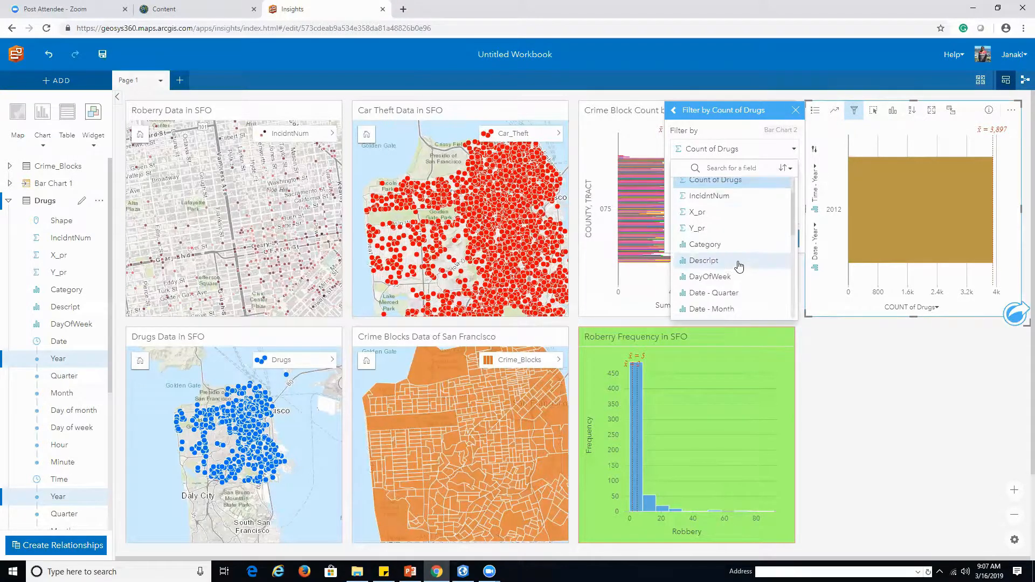
left_click(734, 248)
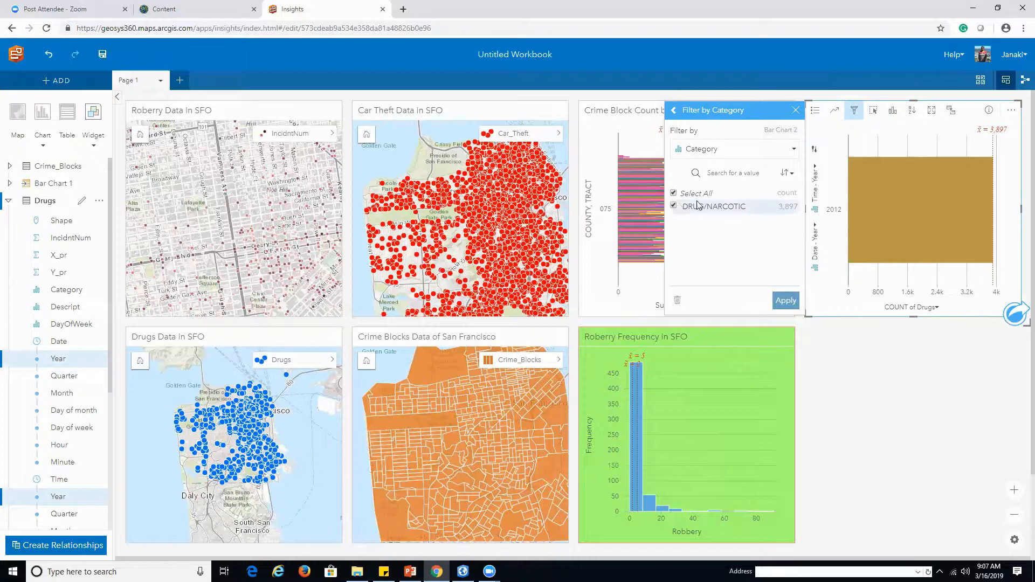
- Filter the drugs bar chart by DayOfWeek so that only Friday is included
left_click(788, 152)
scroll(757, 215, "down", 3)
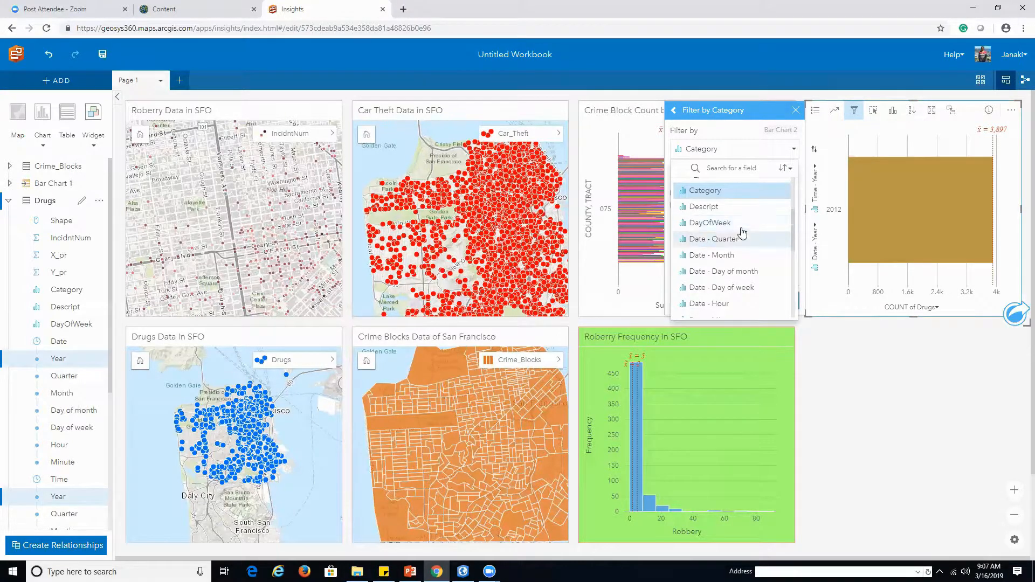
left_click(743, 226)
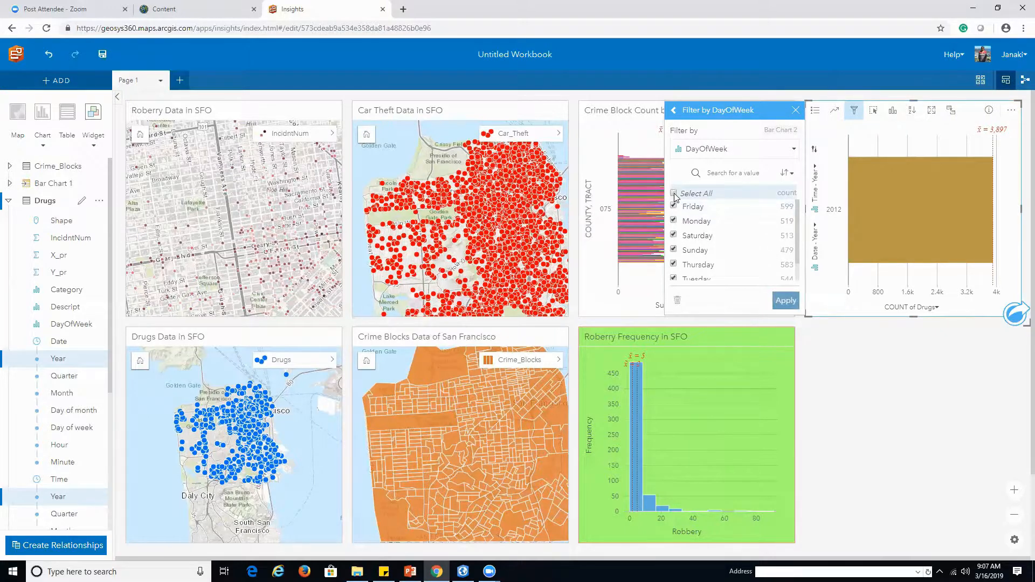
left_click(673, 205)
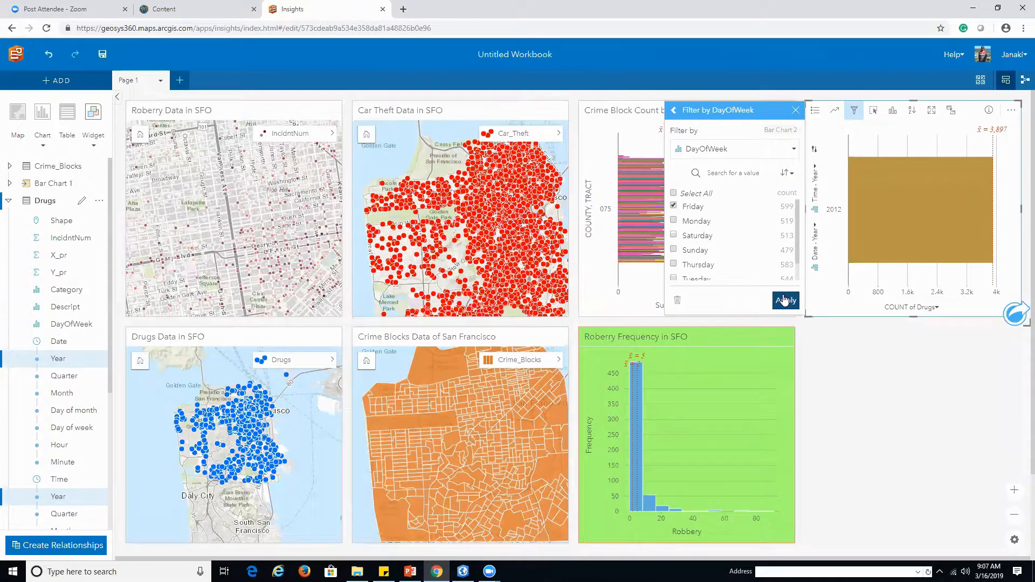
left_click(784, 300)
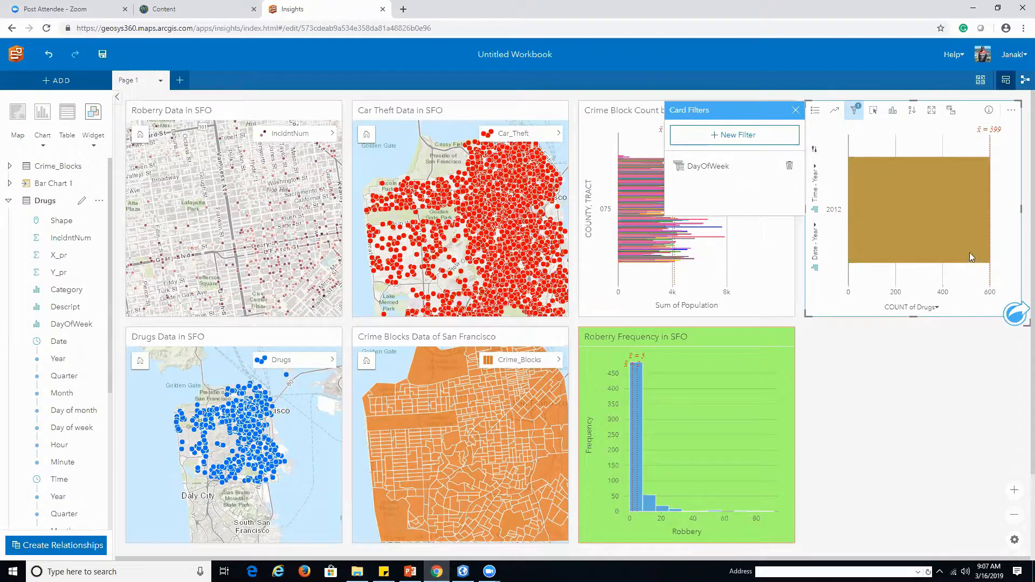
- Add a second filter to the drugs bar chart by Date - Quarter, keeping only Q3
mouse_move(983, 171)
left_click(741, 138)
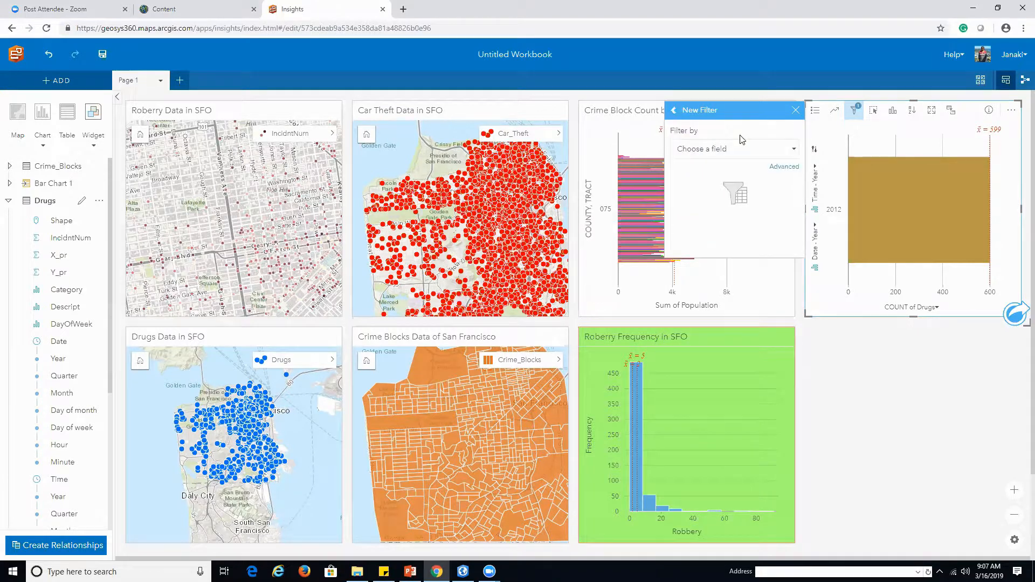
left_click(783, 152)
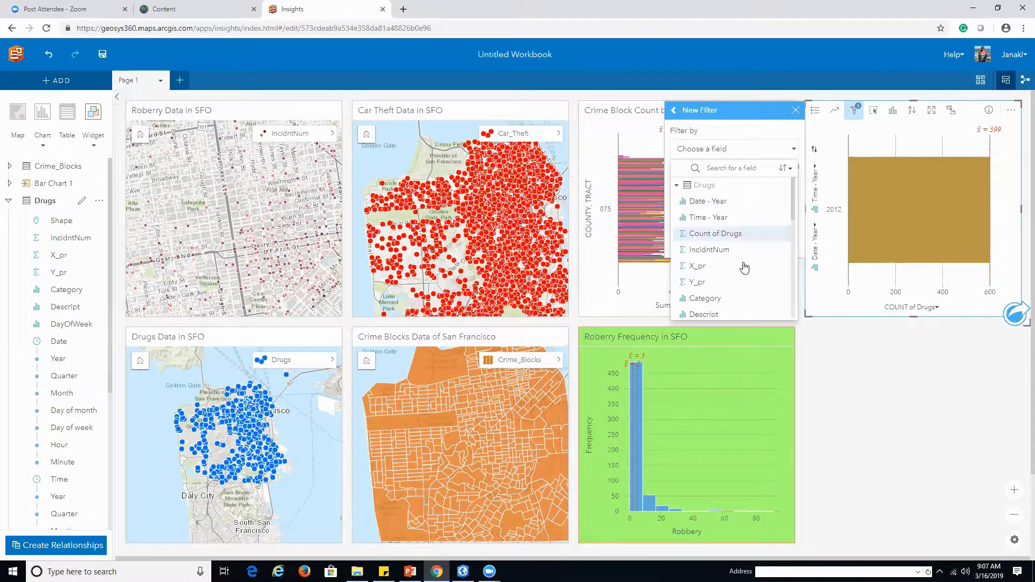
scroll(740, 267, "down", 2)
left_click(741, 240)
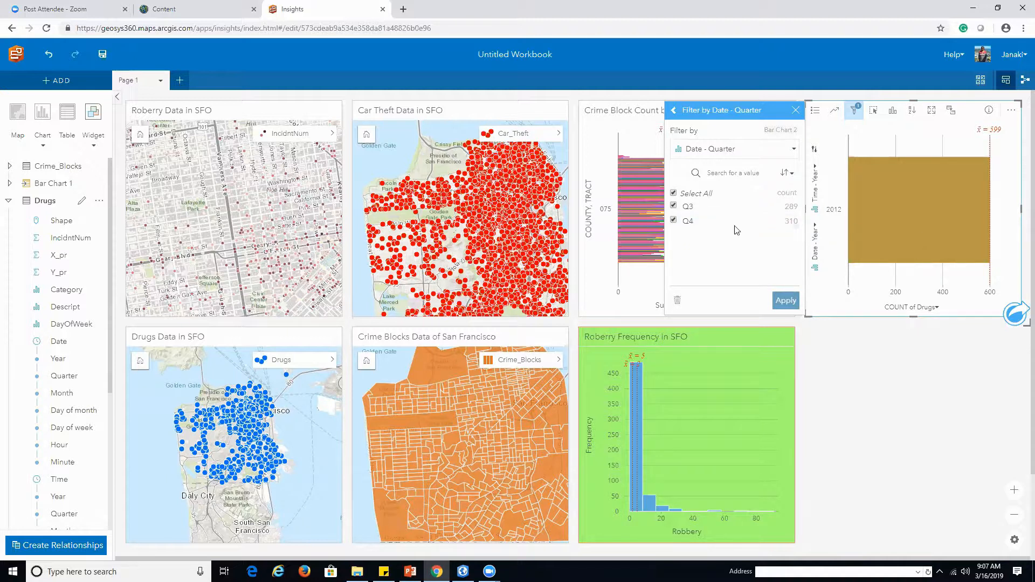
left_click(673, 221)
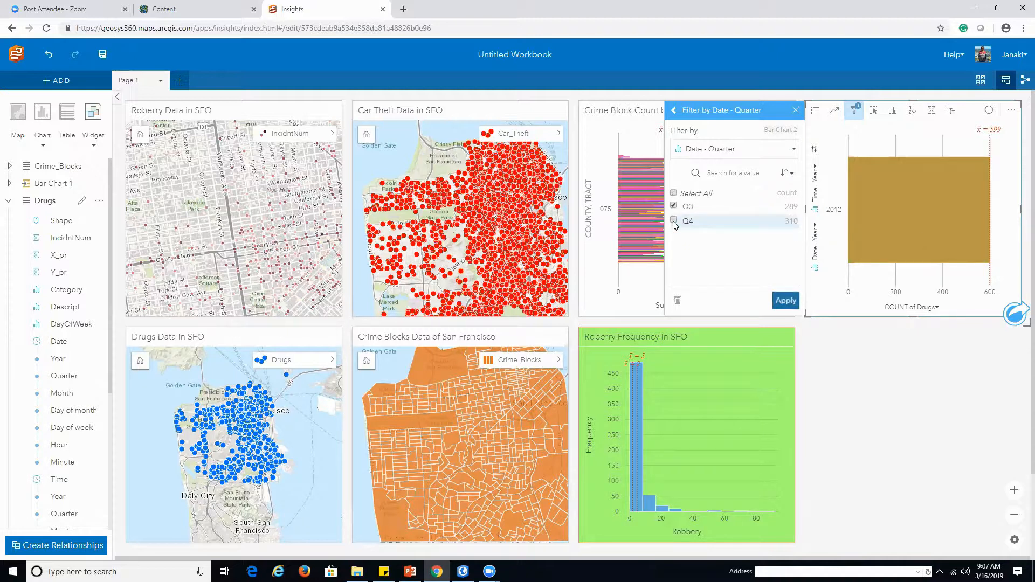
left_click(786, 300)
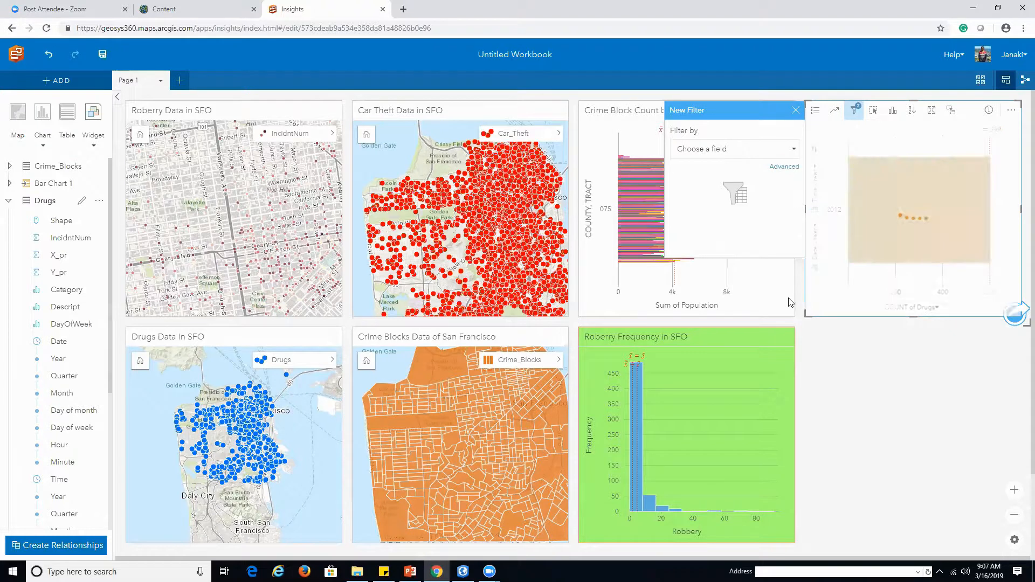
- Select the filtered drugs bar and an incident on the Drugs Data in SFO map to examine the linked highlighting between cards
left_click(906, 231)
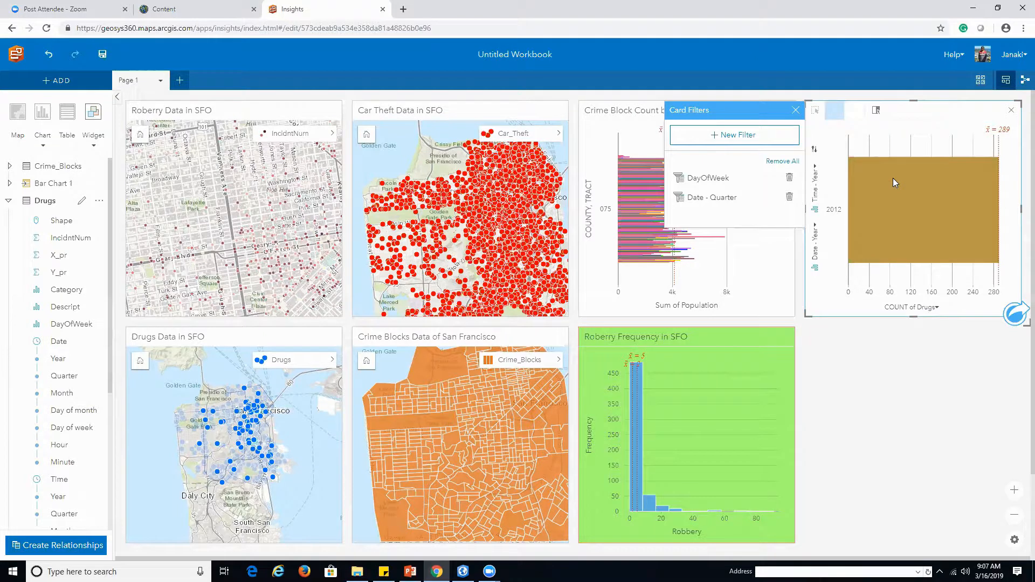
left_click(895, 222)
left_click(928, 239)
left_click(922, 252)
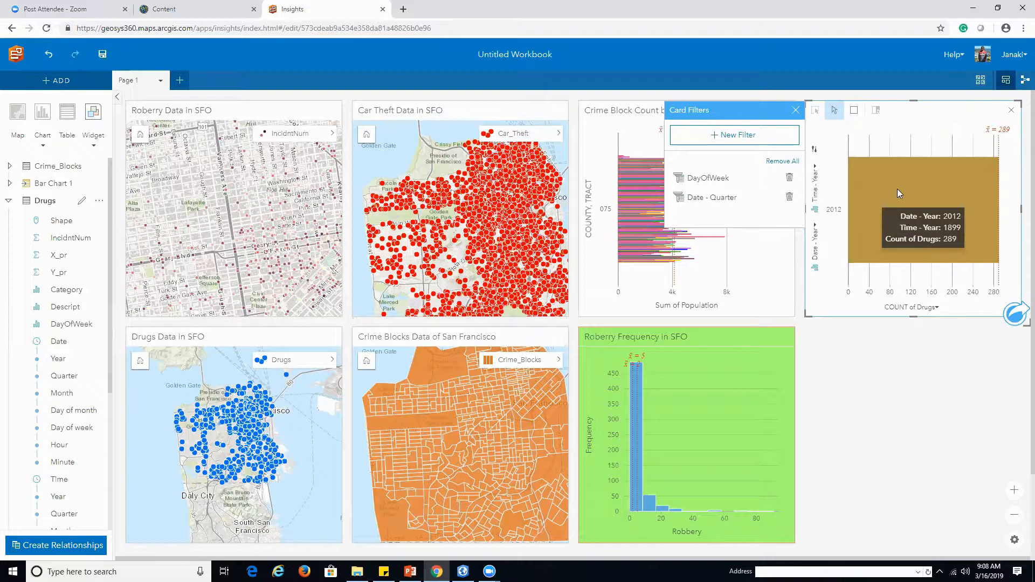
left_click(252, 411)
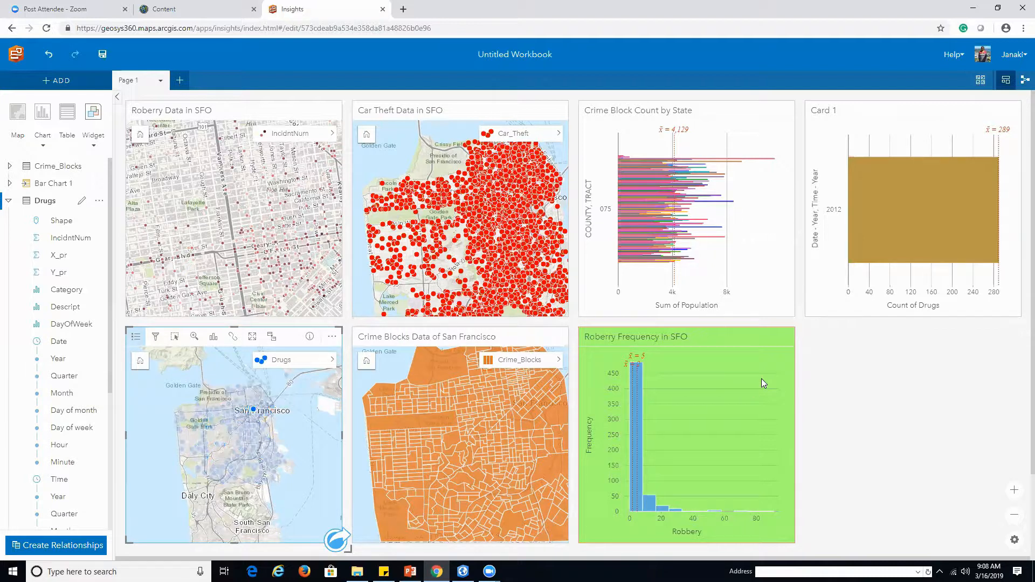
- Collapse the Drugs dataset's field list and rename the workbook as Insights Demo
left_click(8, 200)
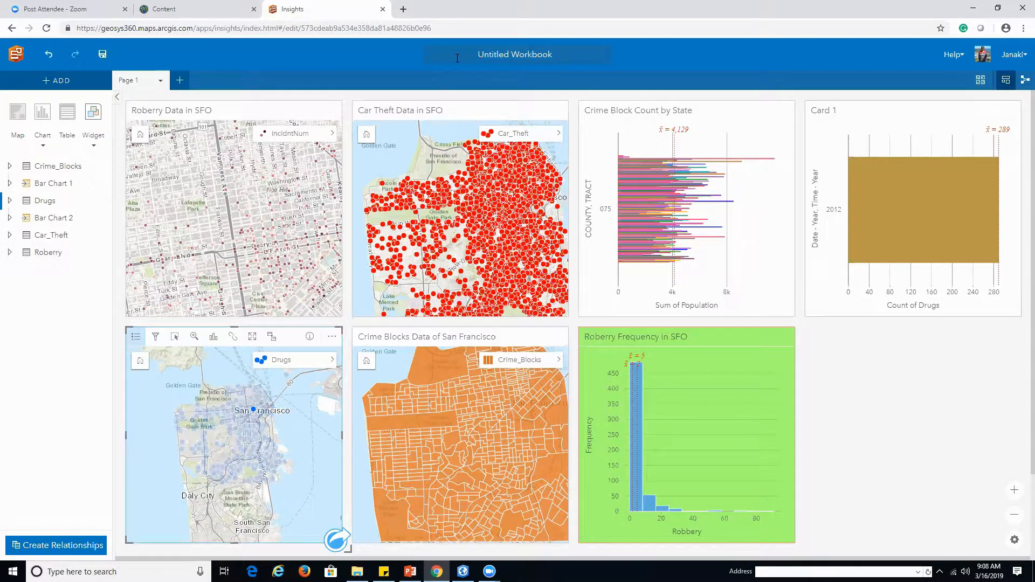
left_click(512, 57)
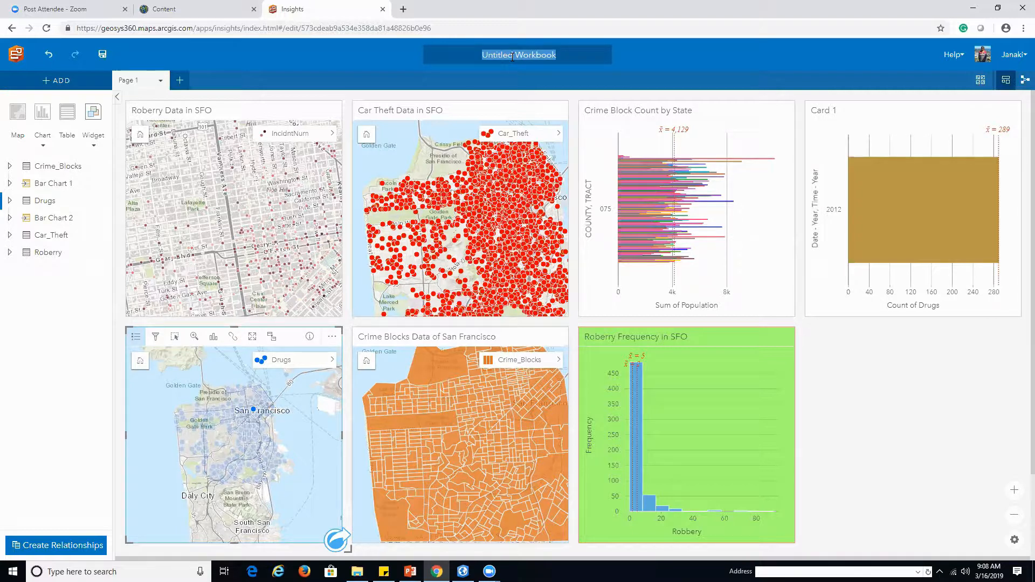
type("Insights")
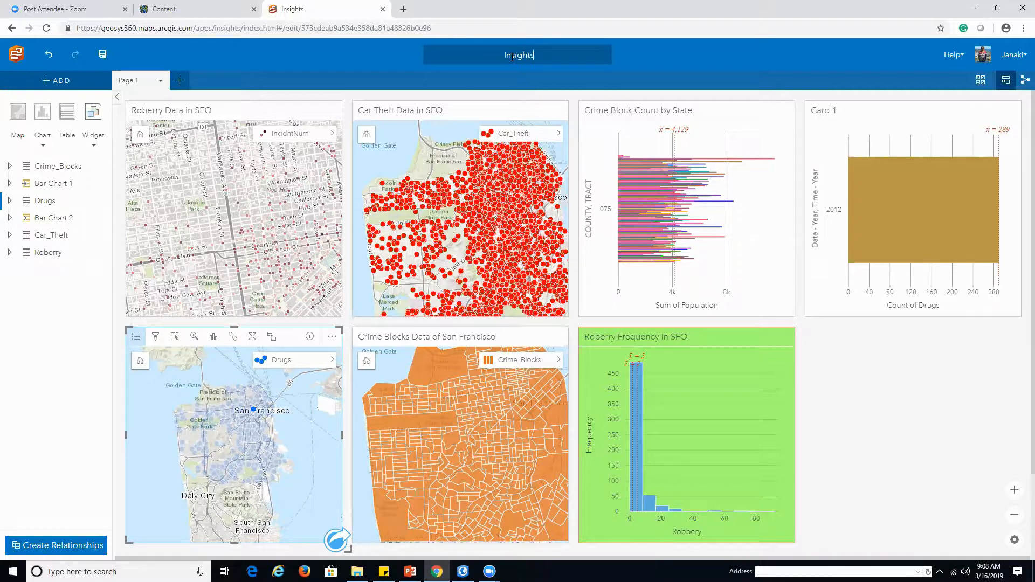
type("Demo")
left_click(522, 55)
- Rename Page 1 as SFO_CrimeData
double_click(138, 81)
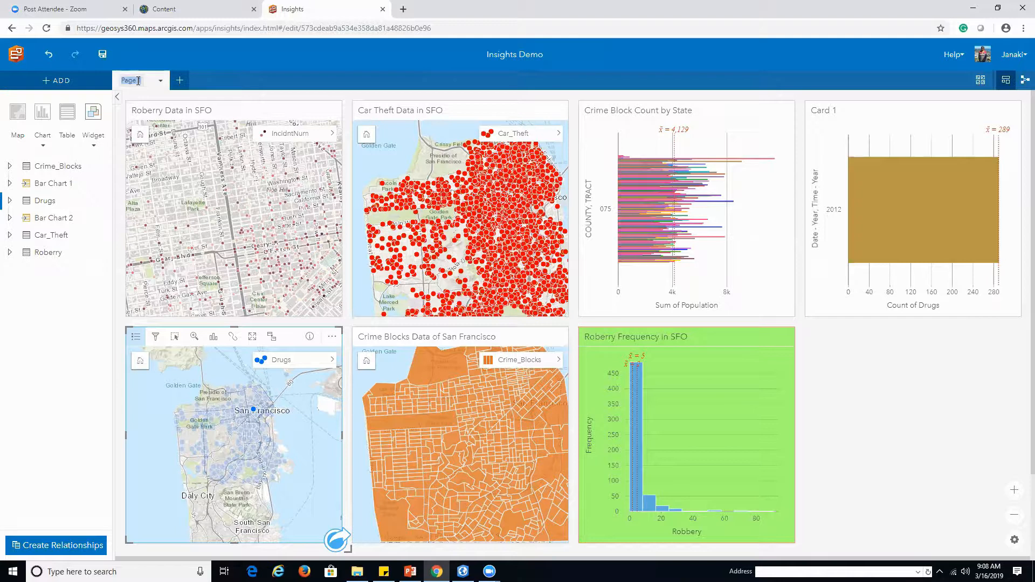
type("SFO_ CrimeData")
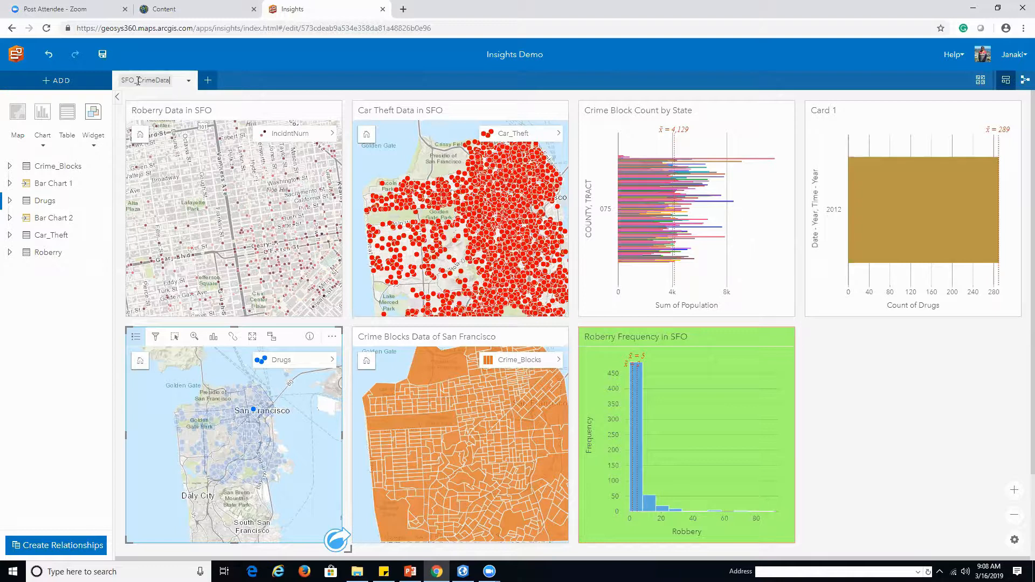
left_click(903, 381)
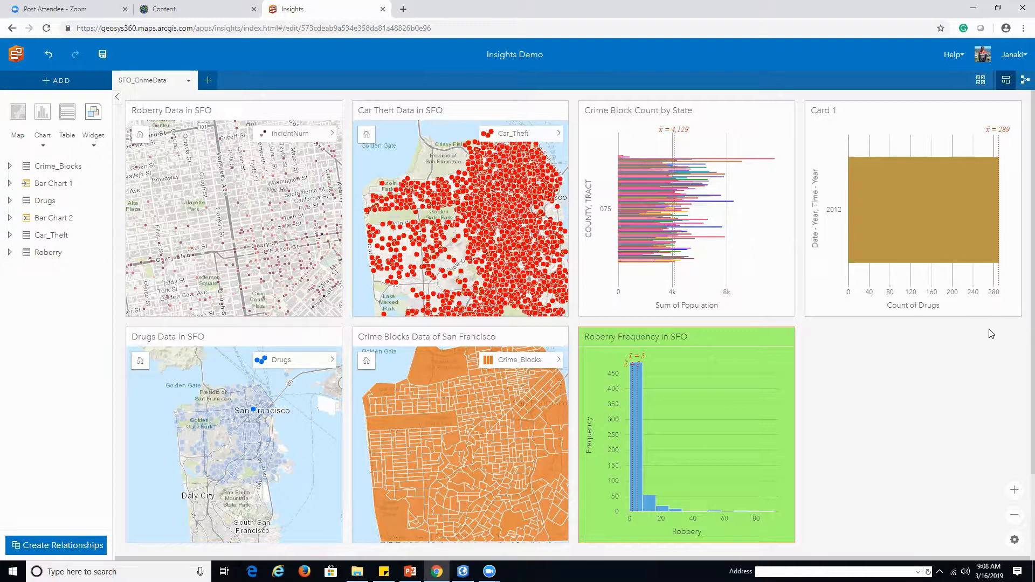
- Duplicate the SFO_CrimeData page and remove the Roberry Data in SFO map card from the copy
left_click(191, 83)
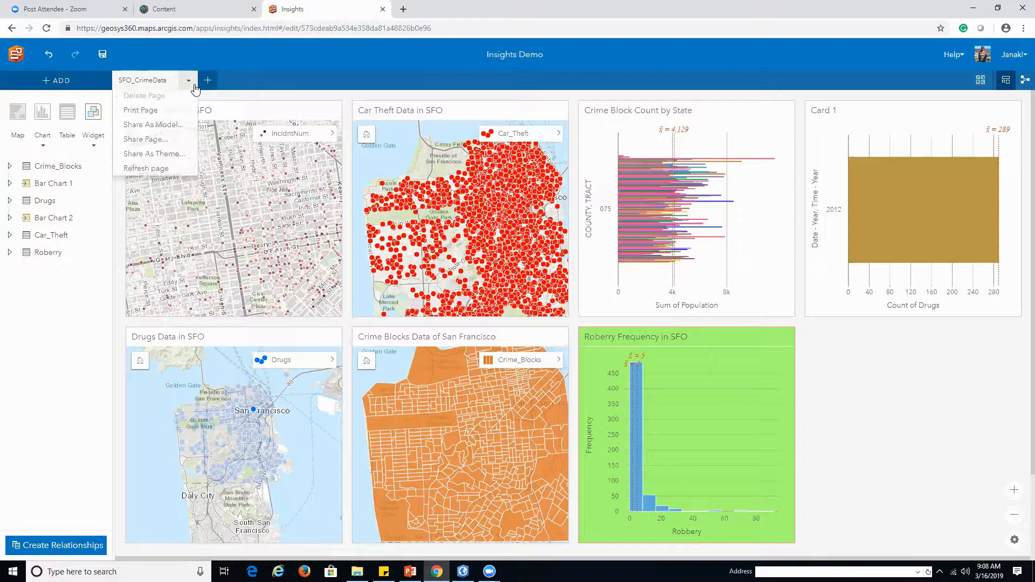
left_click(182, 99)
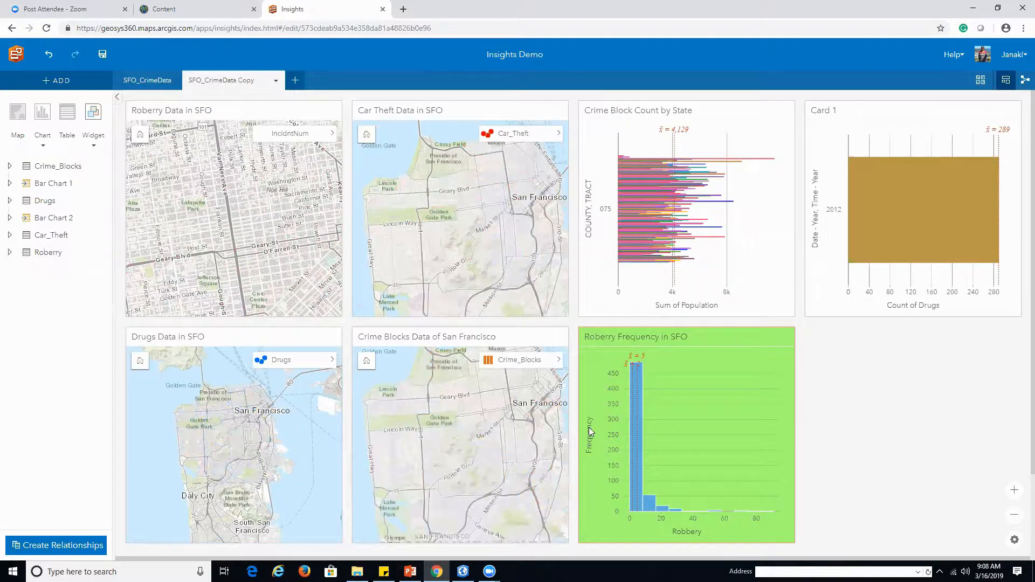
left_click(202, 203)
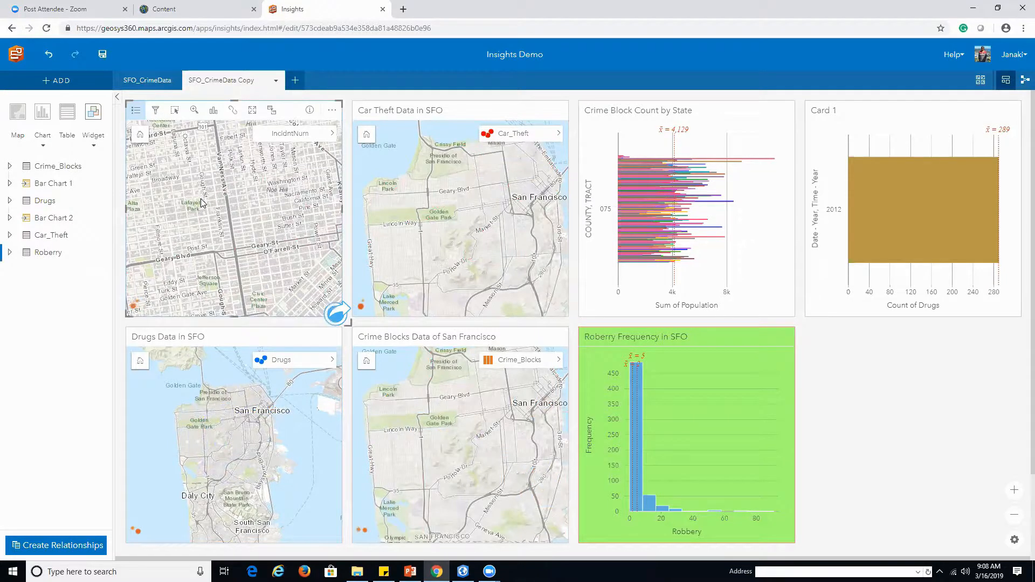
left_click(332, 112)
left_click(351, 129)
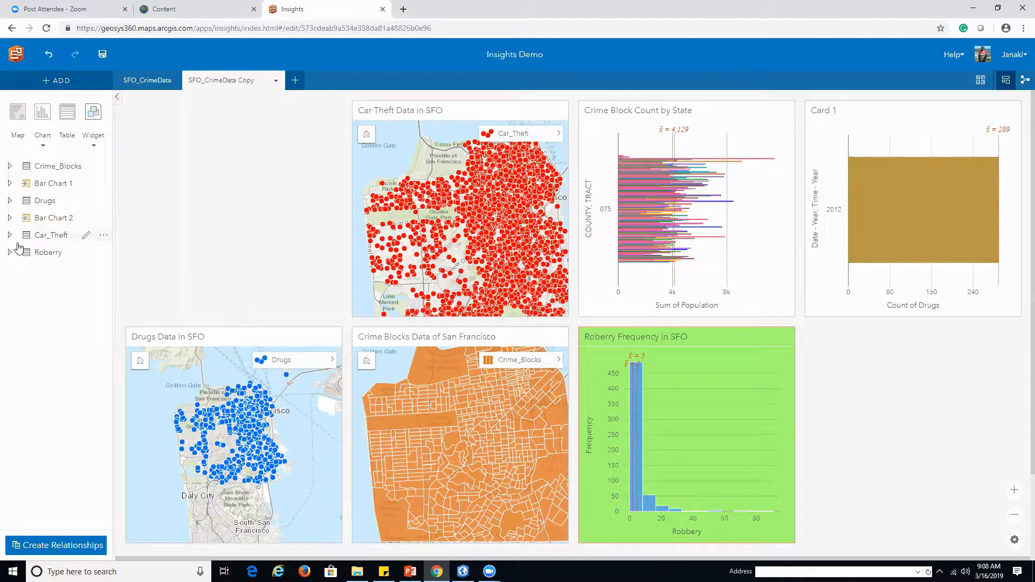
- Create a histogram from the Crime_Blocks Population field in the empty space left by the removed robbery map
left_click(688, 186)
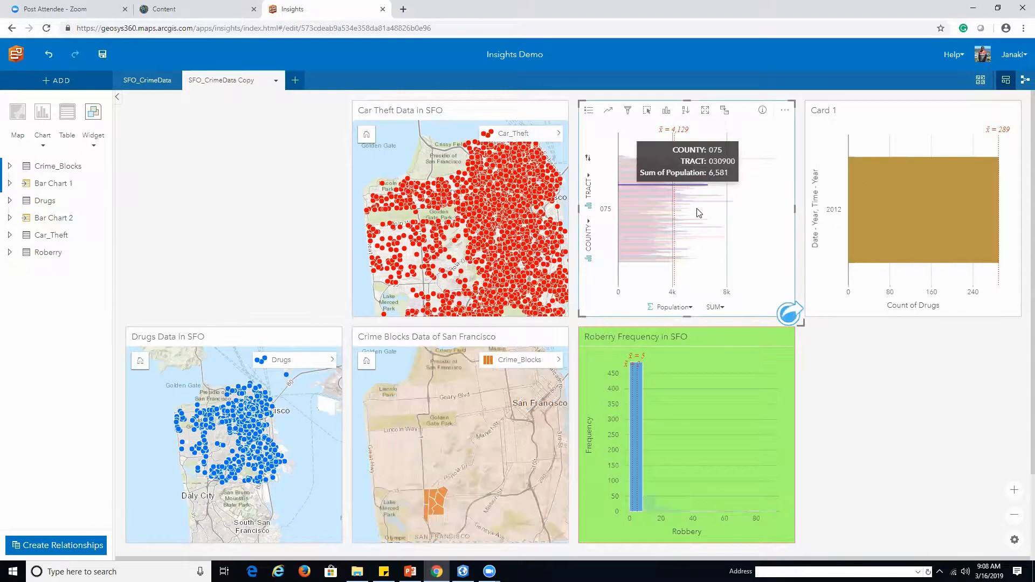
left_click(403, 362)
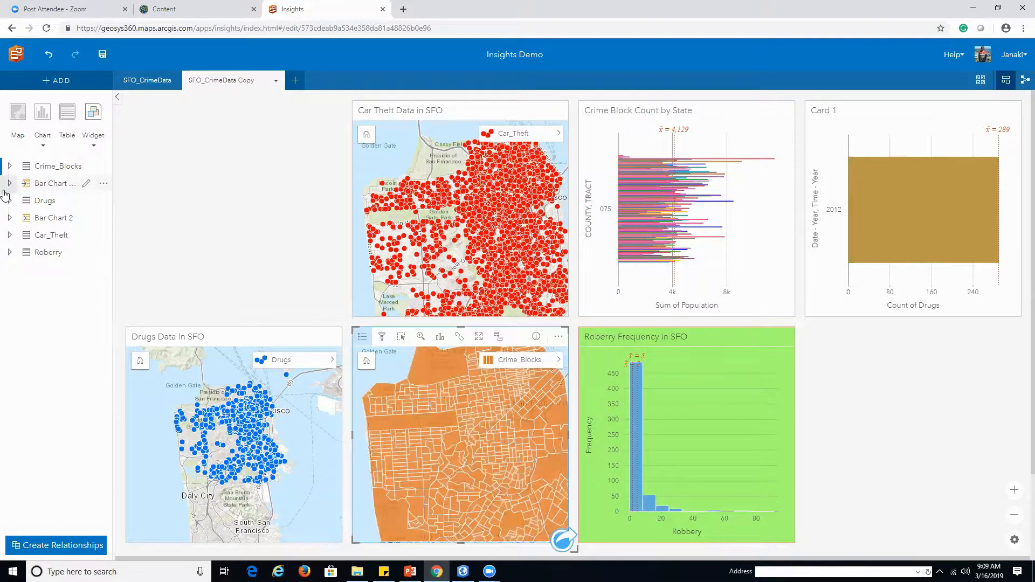
left_click(10, 167)
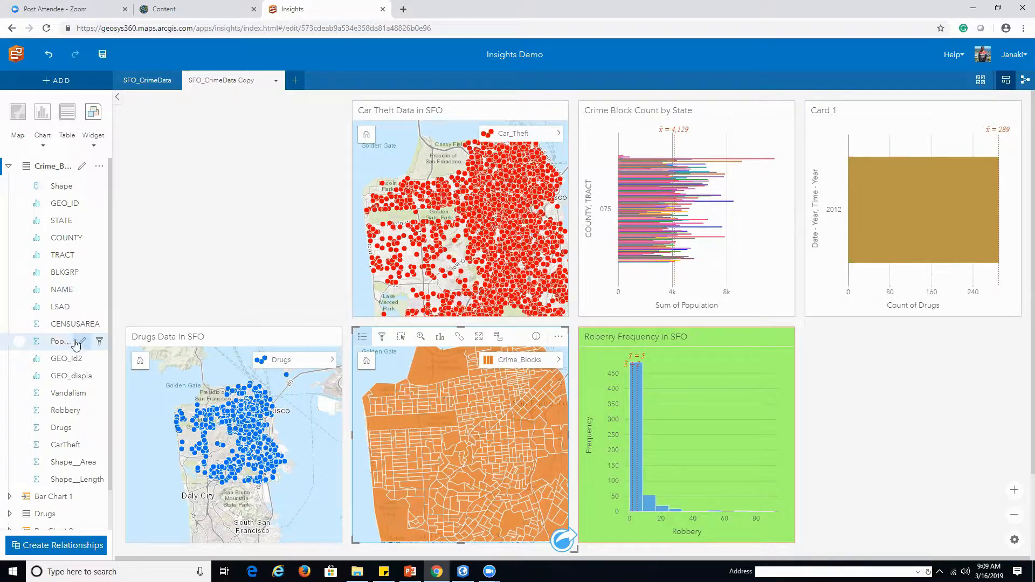
left_click_drag(56, 337, 243, 172)
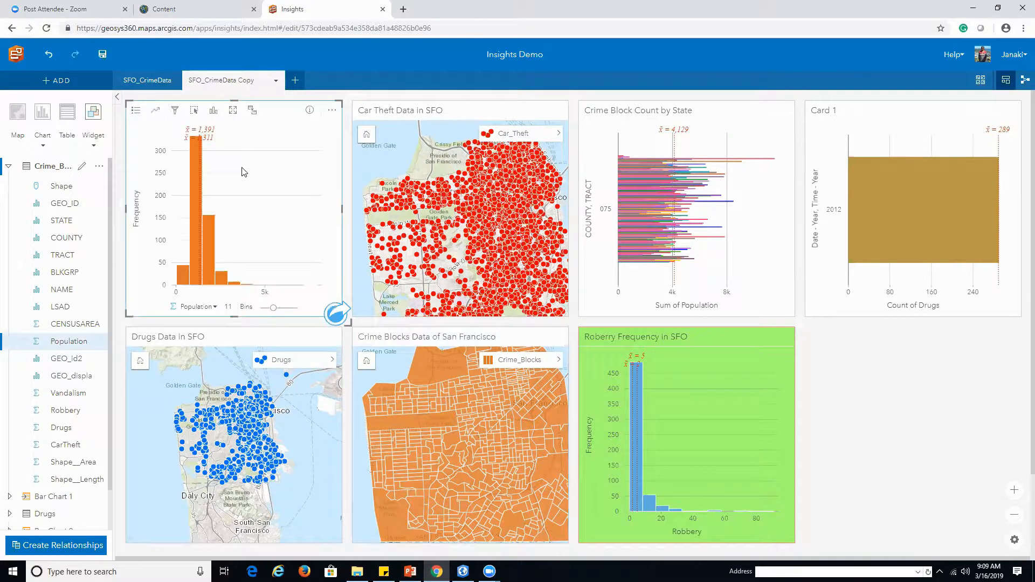
- Try CENSUSAREA as the new histogram's field and settle on Vandalism instead
left_click(217, 307)
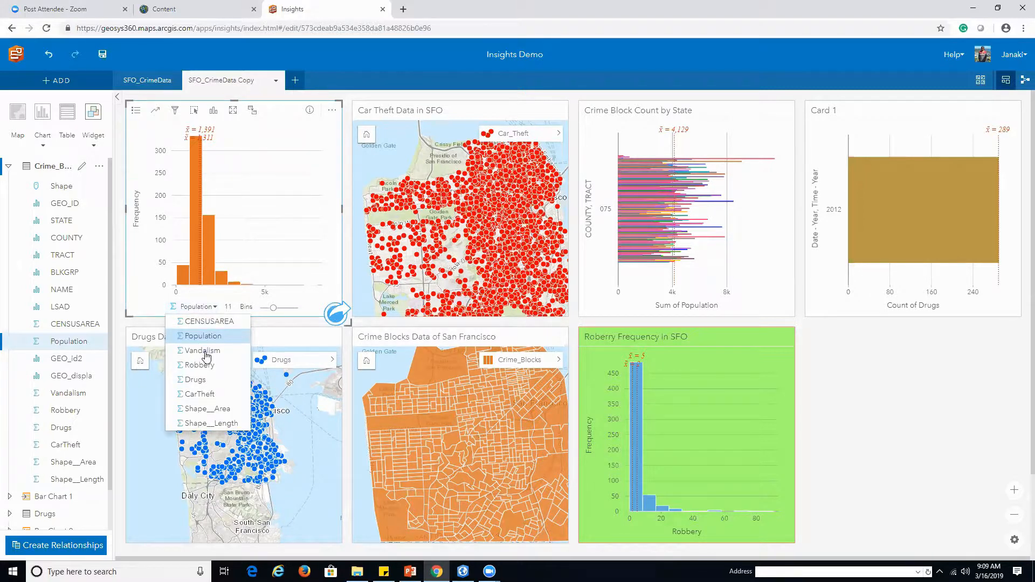
left_click(221, 324)
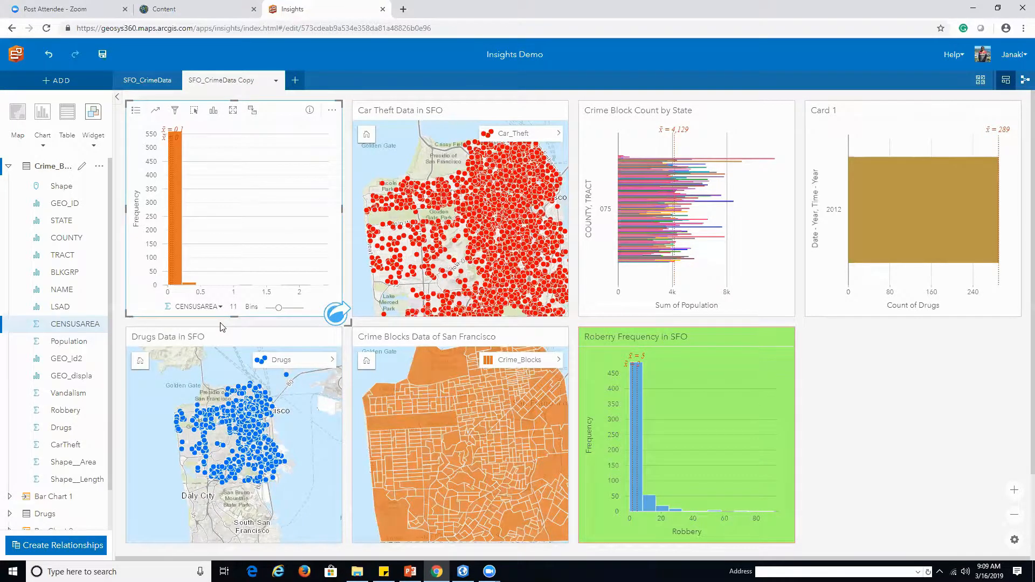
left_click(219, 306)
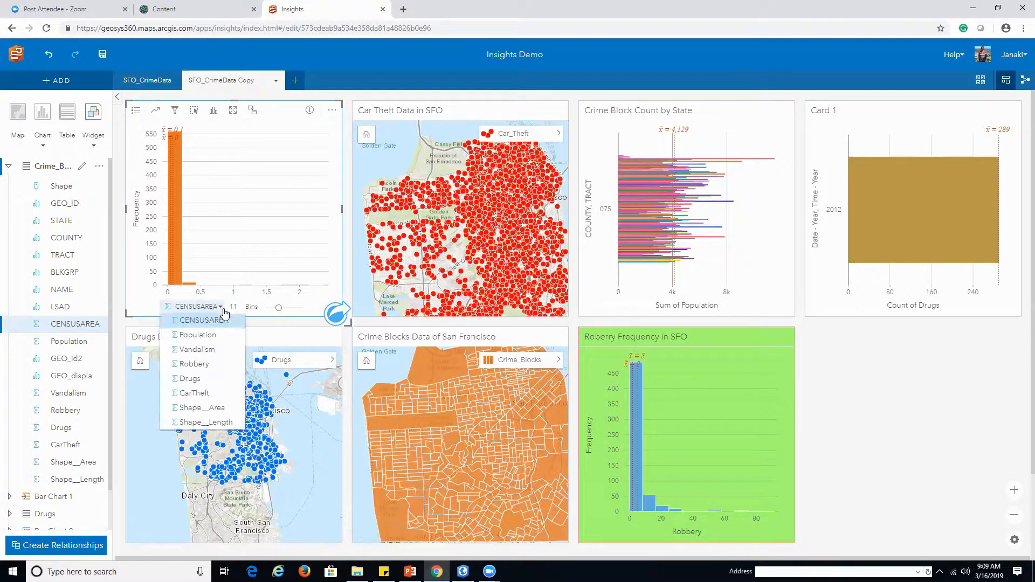
left_click(223, 351)
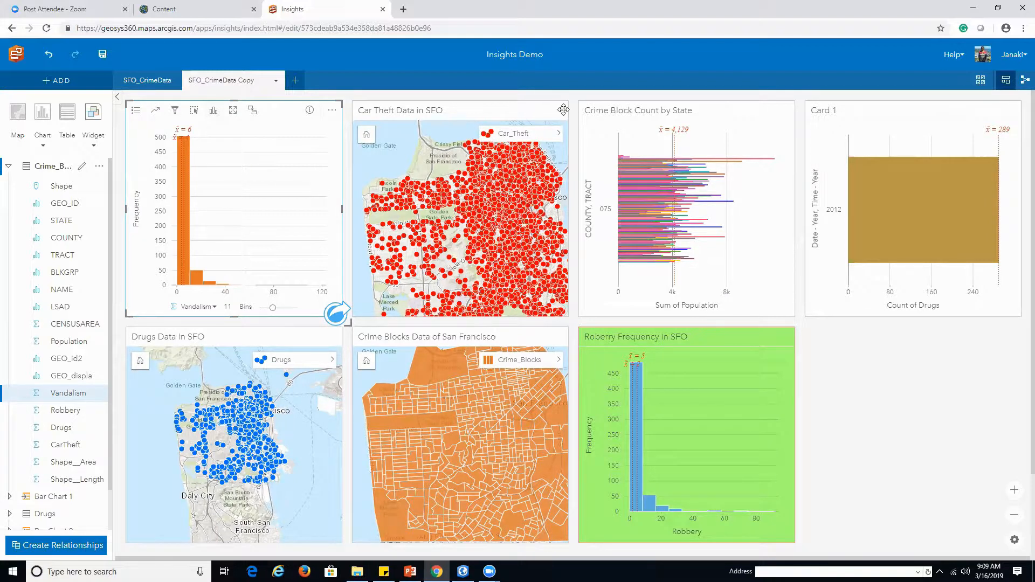
- Remove the Crime Block Count by State chart and the drugs count bar chart from the copied page
left_click(741, 136)
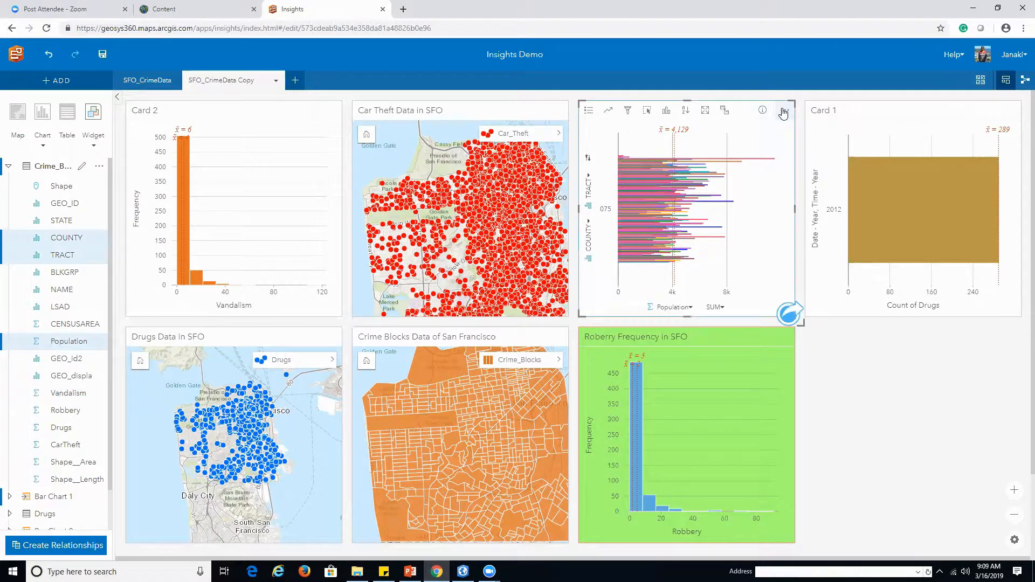
left_click(806, 151)
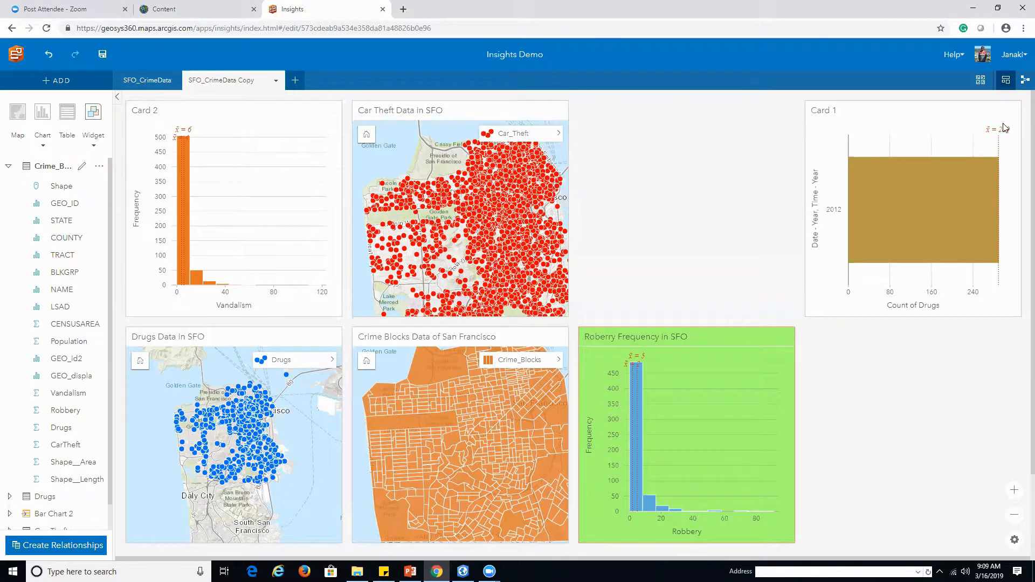
left_click(1015, 114)
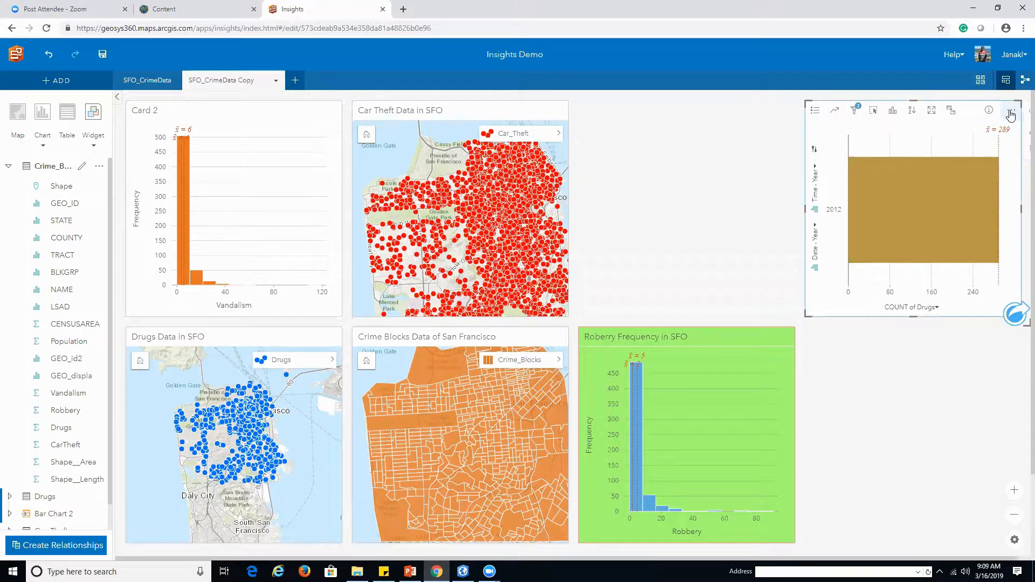
left_click(1011, 113)
key("Delete")
- Enlarge the Roberry Frequency in SFO histogram up and across to fill the space freed by the two removed charts
left_click(683, 372)
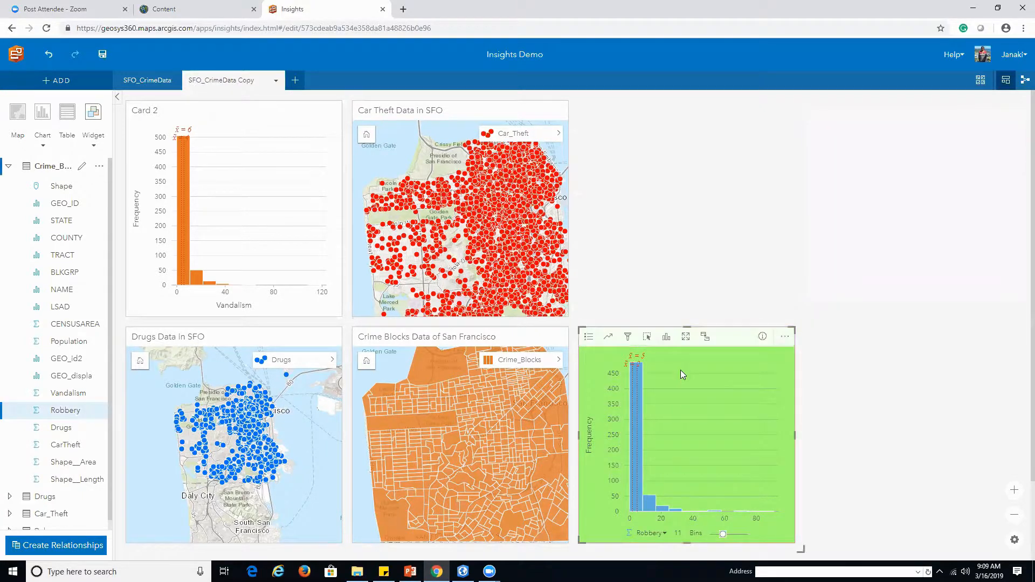
left_click_drag(792, 329, 1017, 103)
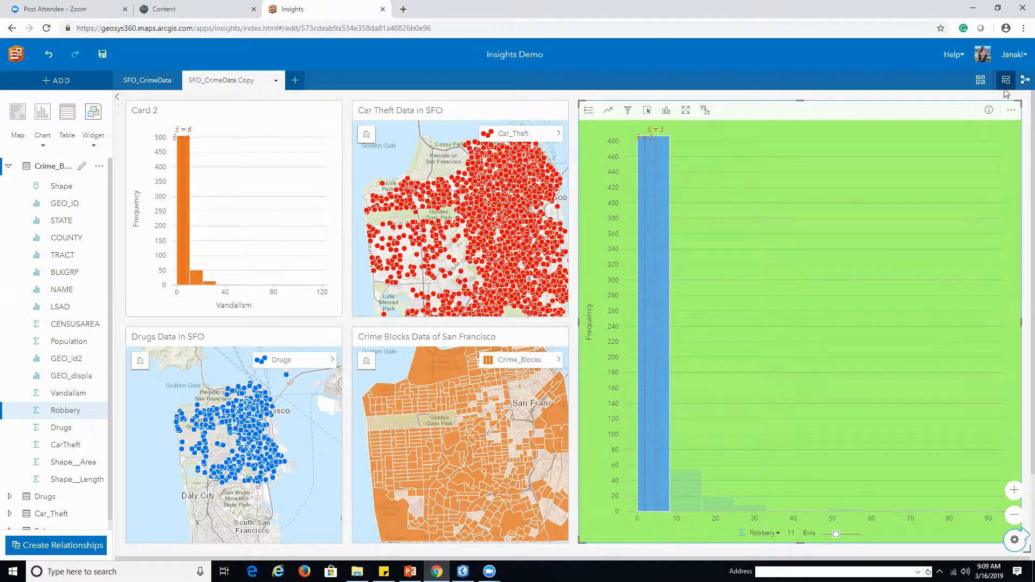
- Delete the enlarged Roberry Frequency in SFO histogram from the copied page and move the Car Theft map card into the freed space
left_click_drag(899, 111, 657, 143)
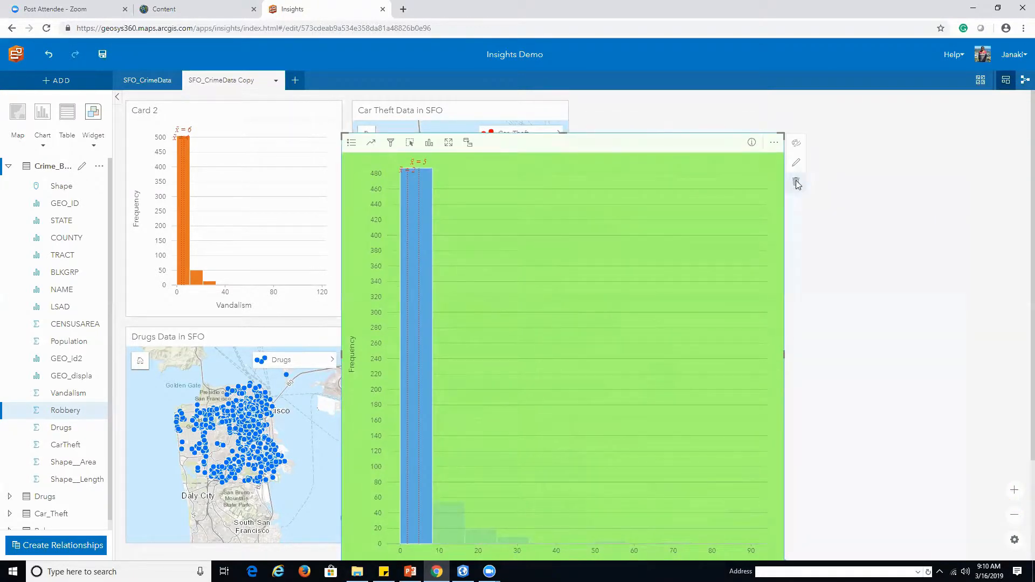
left_click(796, 183)
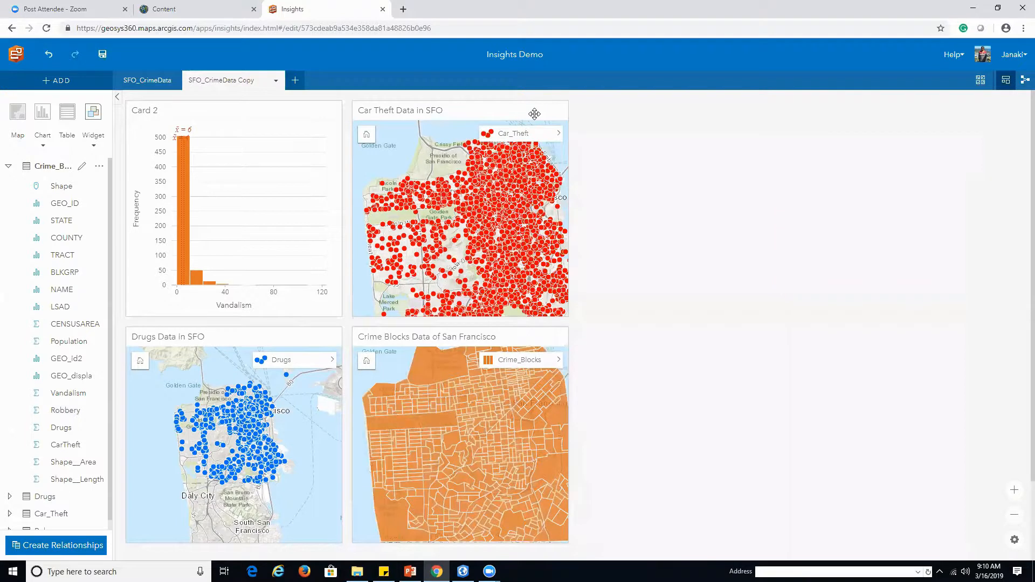
left_click(534, 111)
left_click(560, 110)
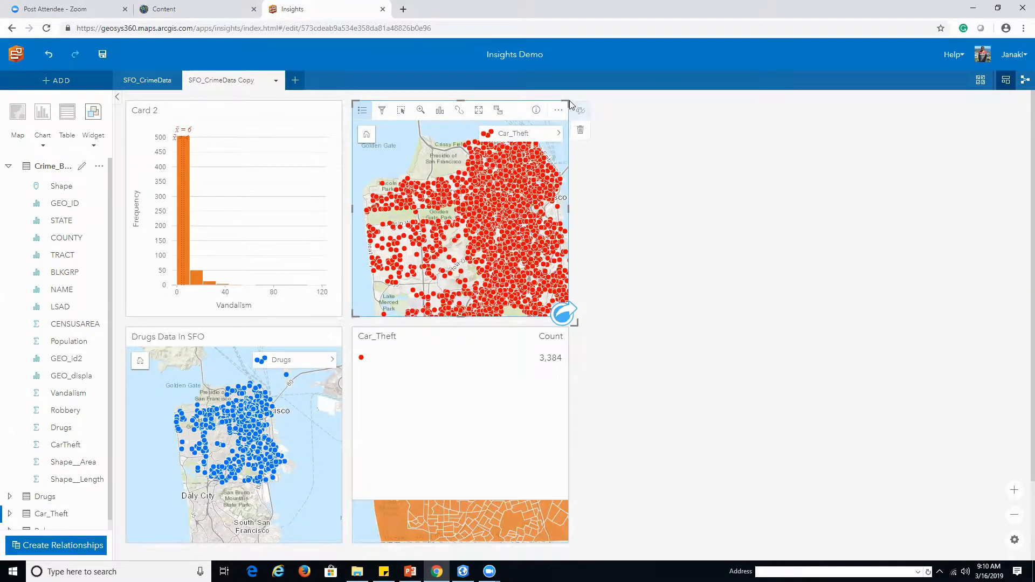
left_click_drag(570, 104, 853, 215)
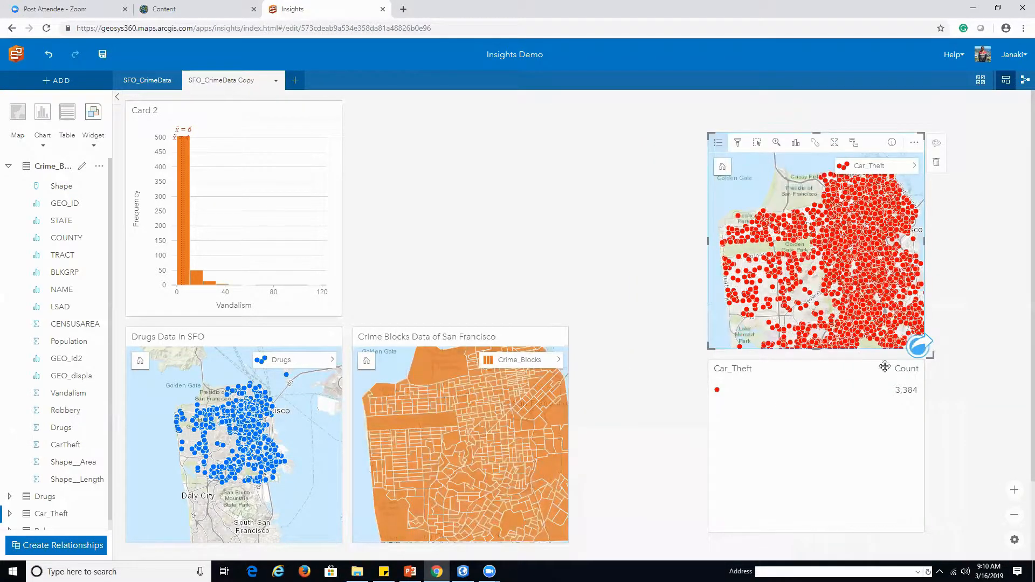
left_click(750, 415)
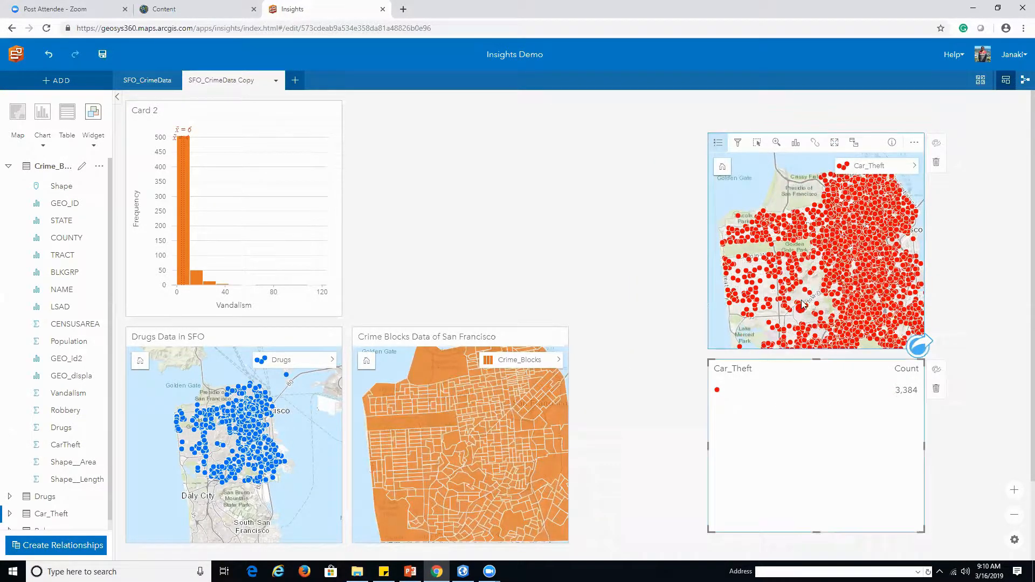
- Check the Car_Theft layer's legend, maximize the Car Theft map, and try selecting and clearing a single theft point
left_click(915, 167)
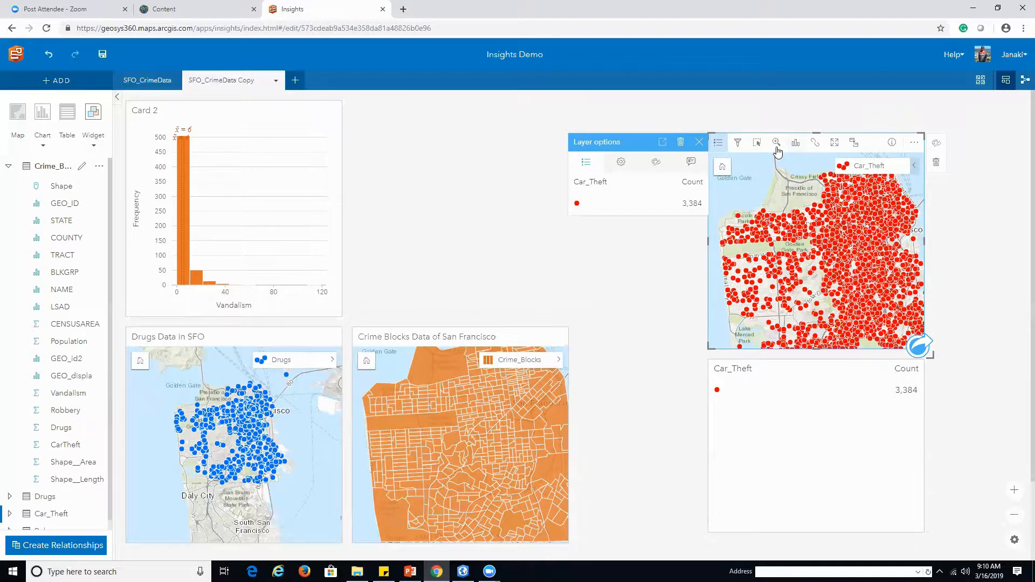
left_click(834, 142)
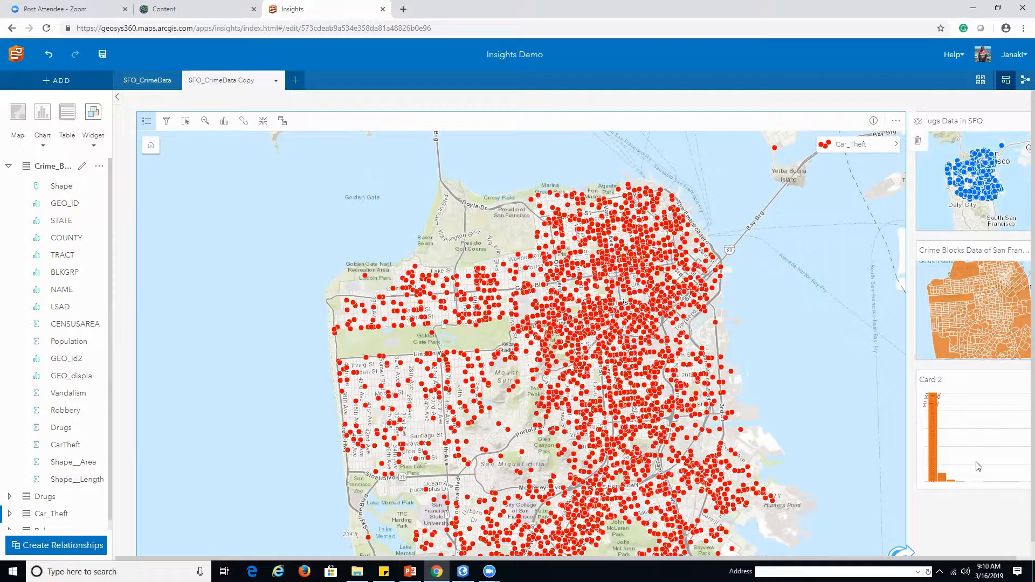
left_click(184, 122)
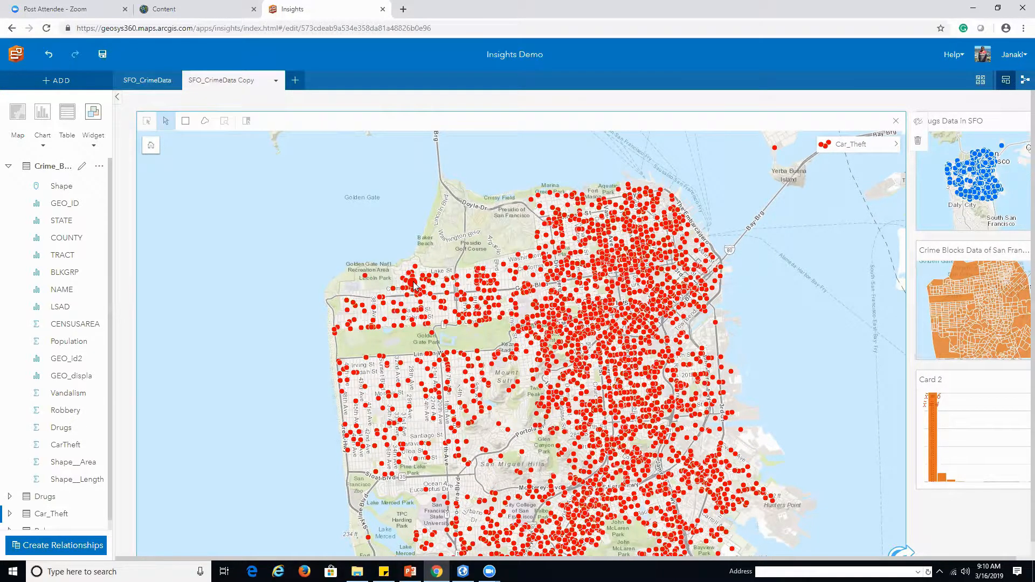
left_click(412, 284)
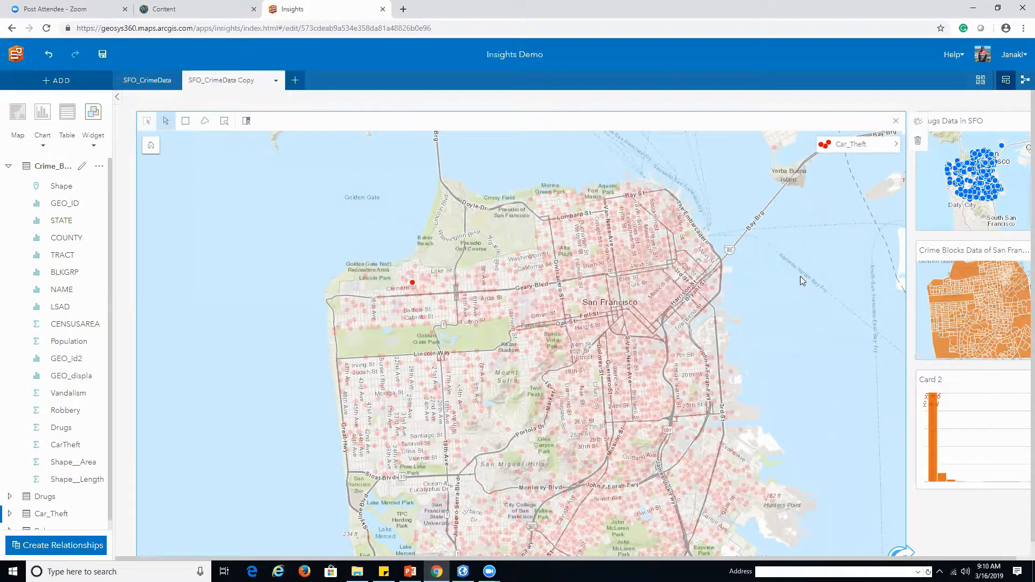
left_click(763, 283)
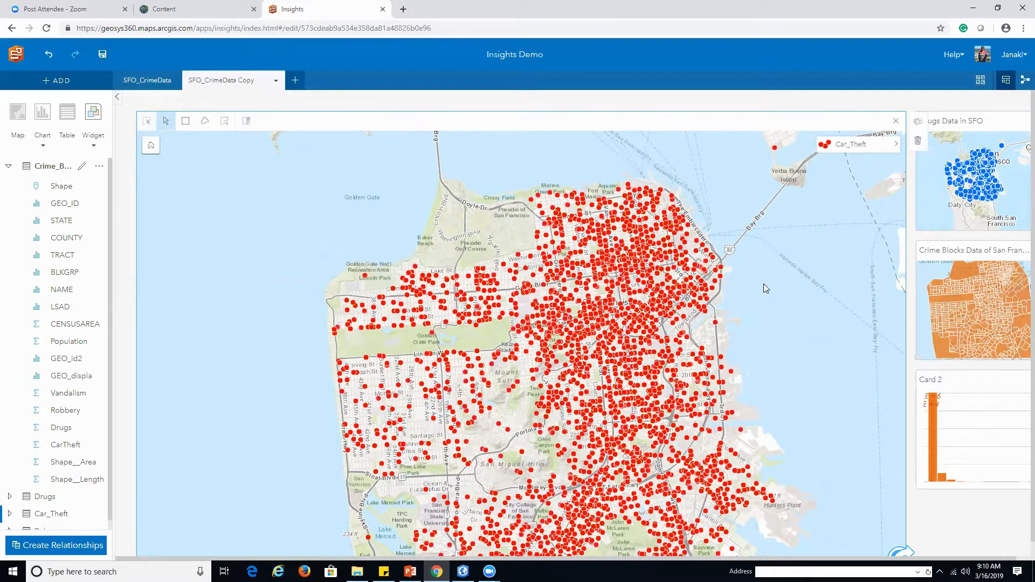
- Box-select the car theft points just north of Golden Gate Park and zoom the map to that selection
left_click(188, 124)
left_click_drag(371, 285, 459, 347)
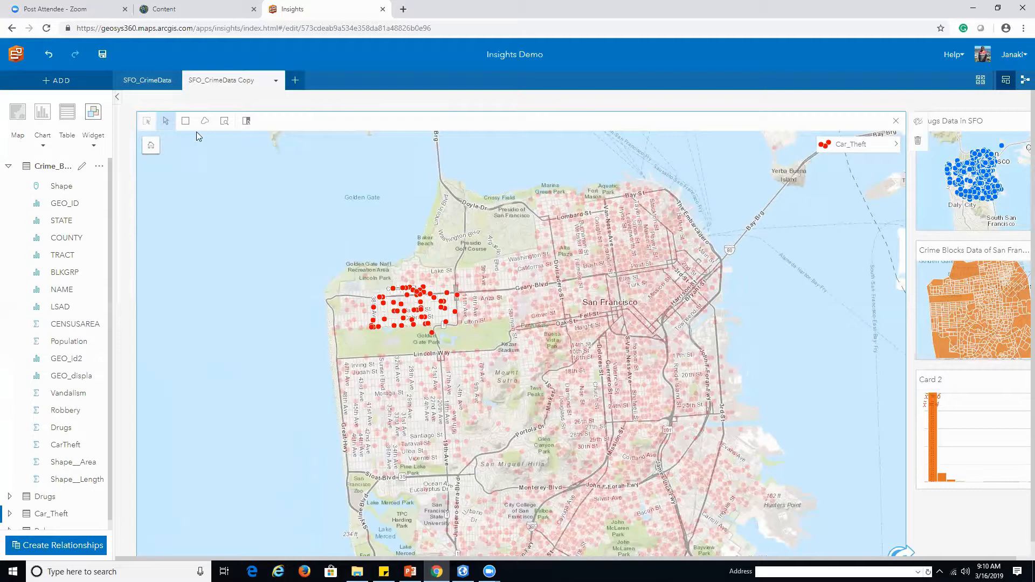
left_click(225, 122)
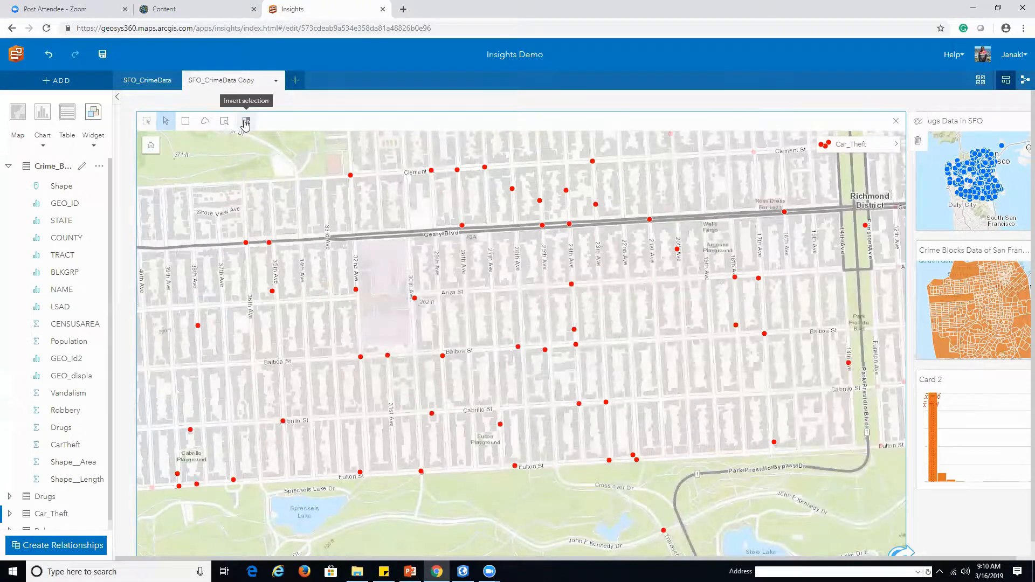
- Invert the car theft selection and zoom to it, ending with a single vehicle theft point selected
left_click(245, 124)
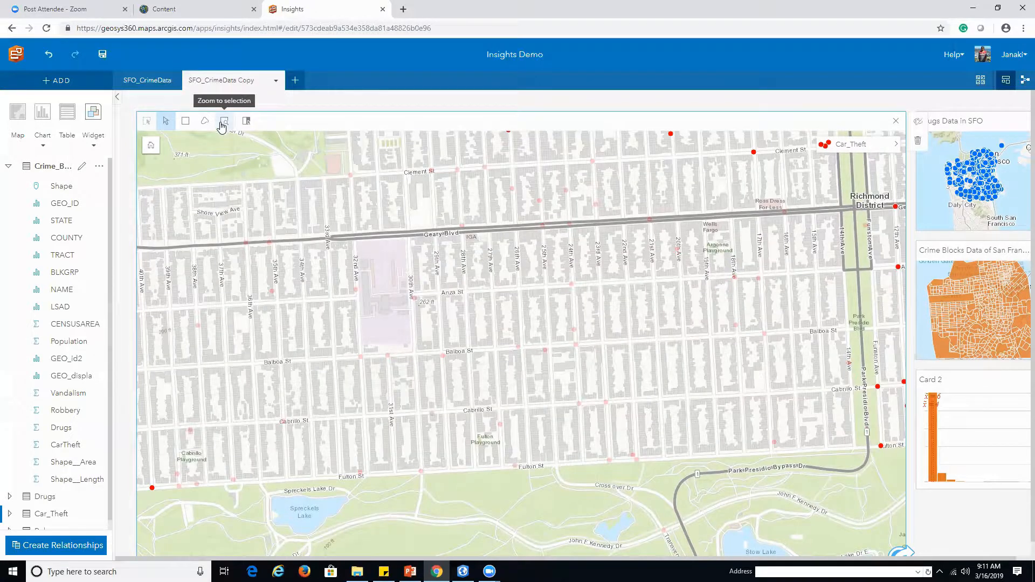
left_click(221, 125)
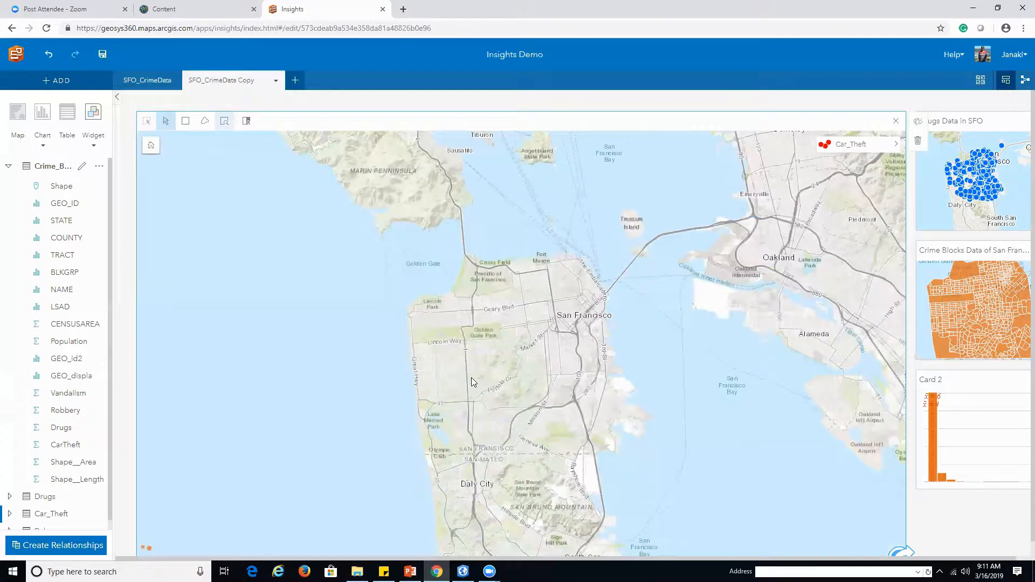
scroll(472, 381, "up", 1)
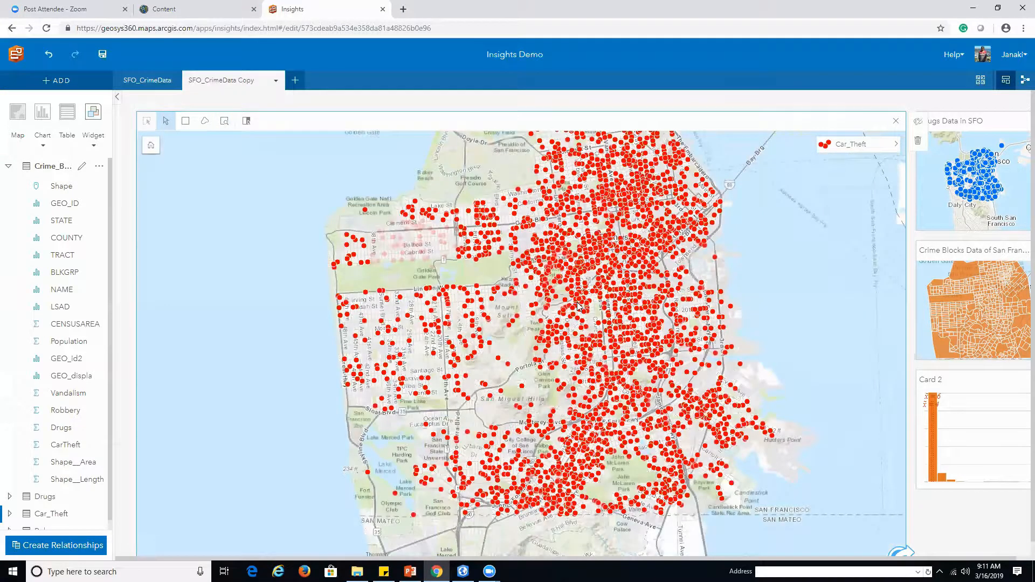
left_click(579, 303)
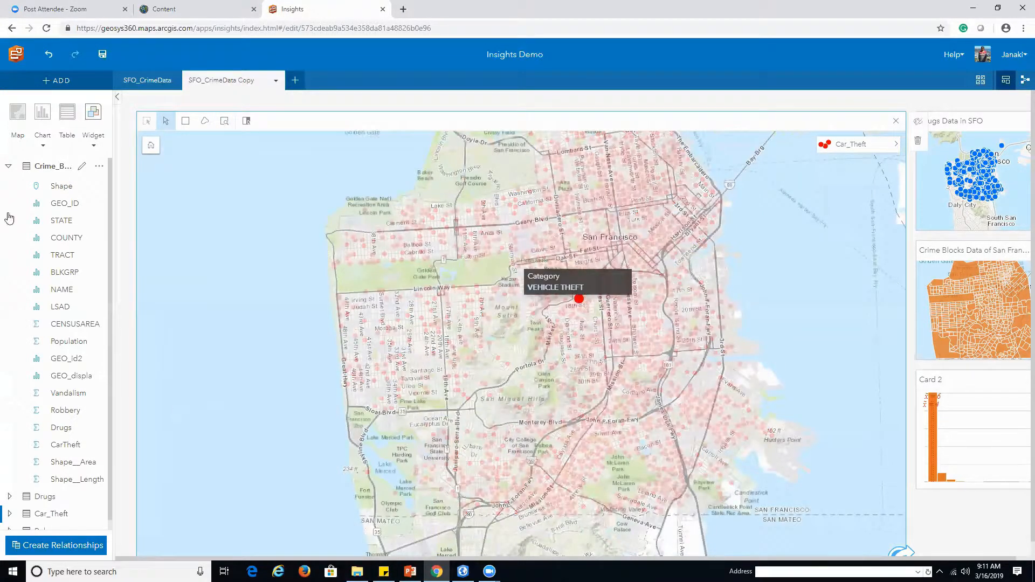
- Collapse the Crime_Blocks field list and look at the SFO_CrimeData page before returning to its copy
left_click(8, 166)
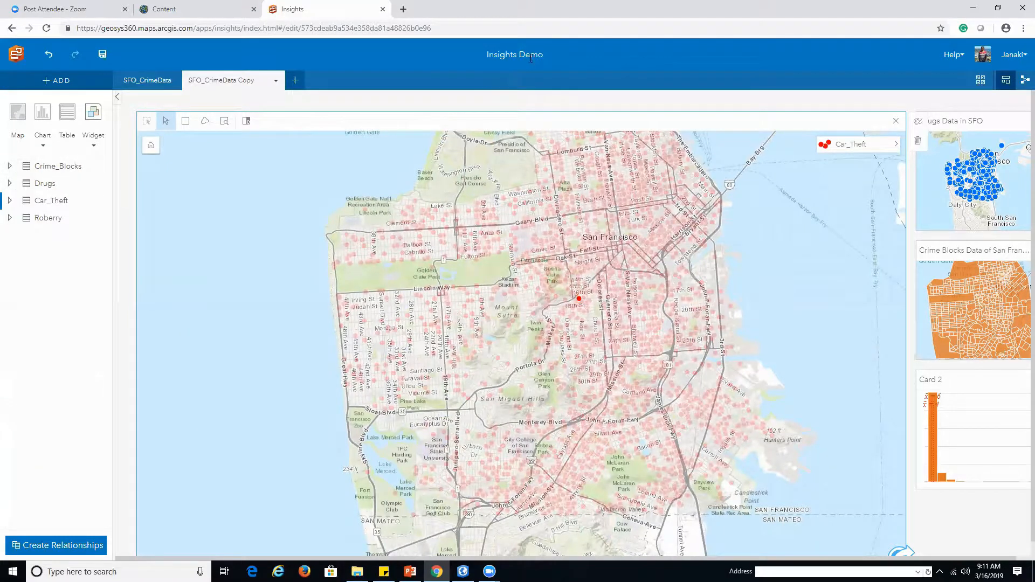
left_click(146, 80)
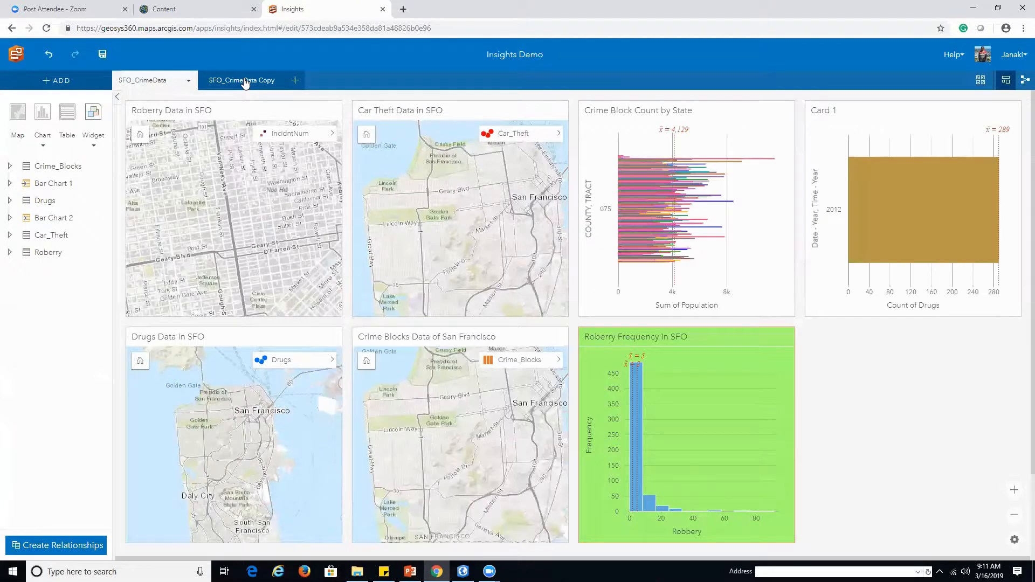
left_click(245, 81)
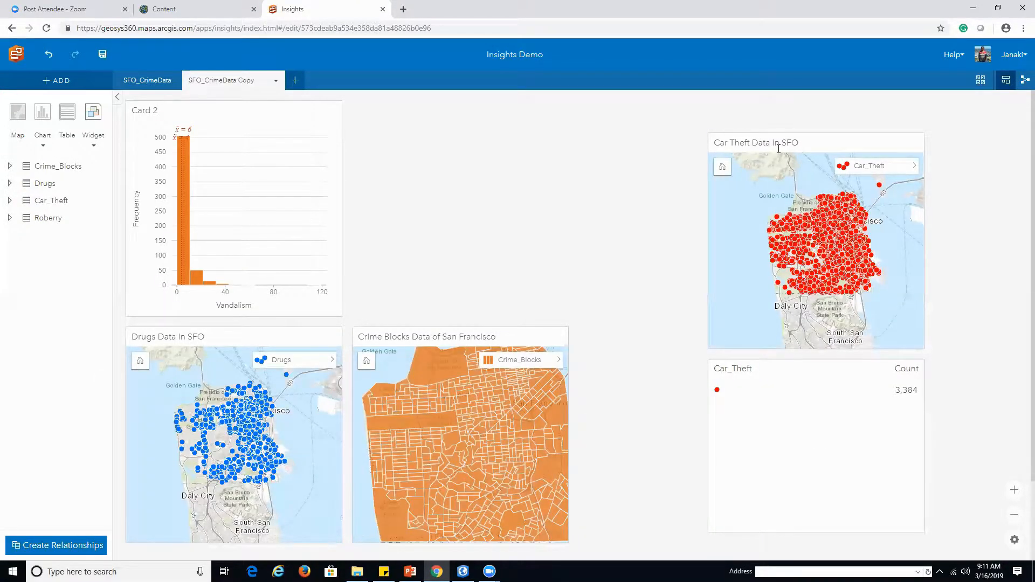
- Remove the Car_Theft legend card and reposition and enlarge the Car Theft map to fill the right part of the copied page
left_click(932, 389)
left_click_drag(871, 141, 772, 106)
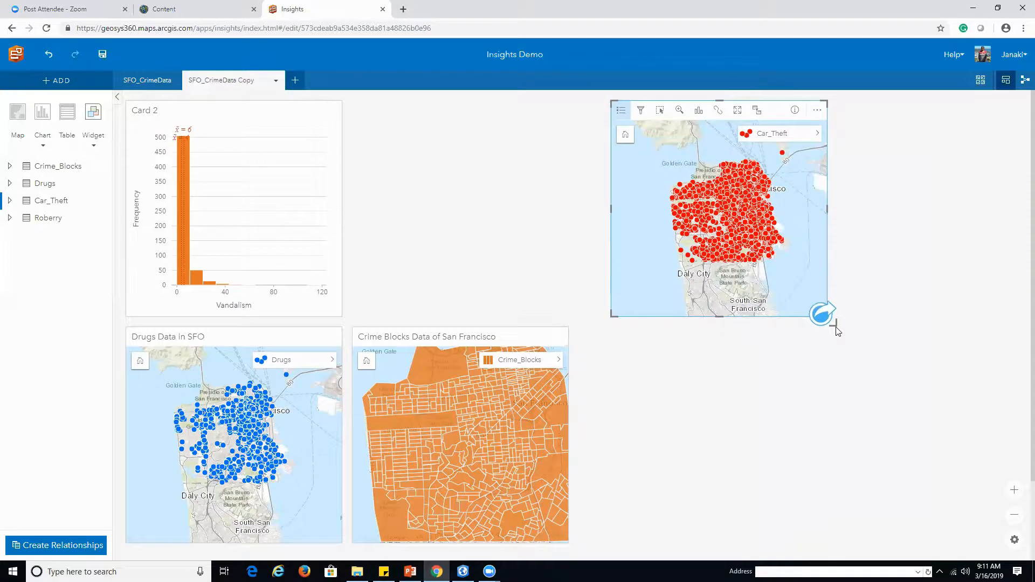
left_click_drag(833, 323, 1024, 551)
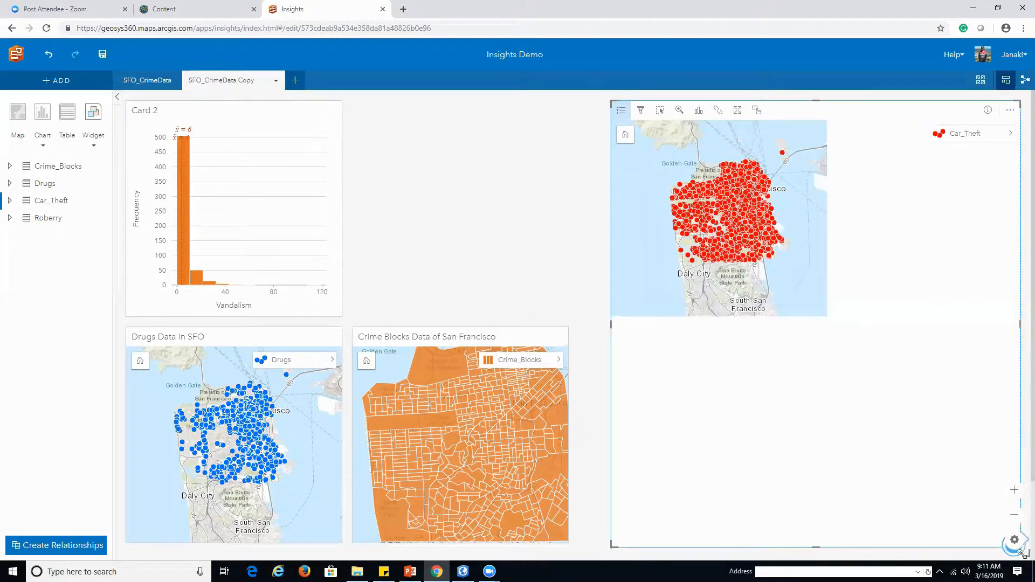
- Enlarge the Crime Blocks Data of San Francisco map to fill the gap above it and beside the Car Theft map
left_click(541, 336)
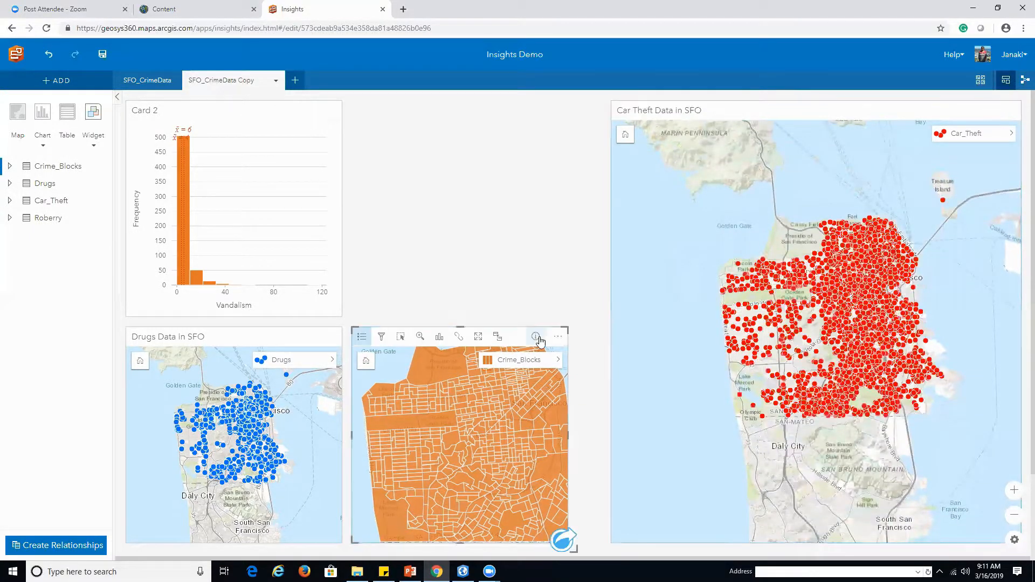
left_click_drag(564, 326, 609, 101)
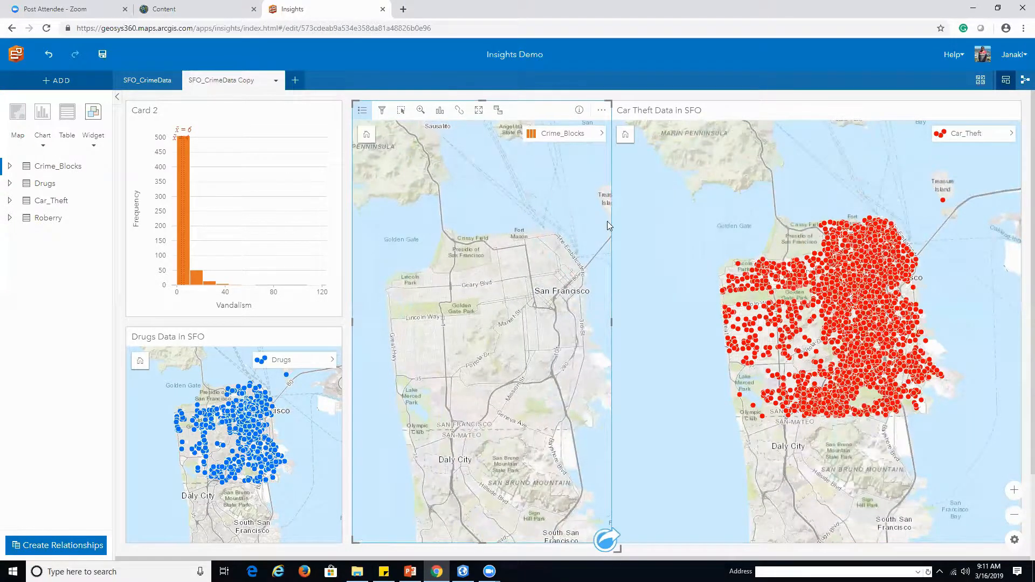
left_click_drag(604, 101, 594, 101)
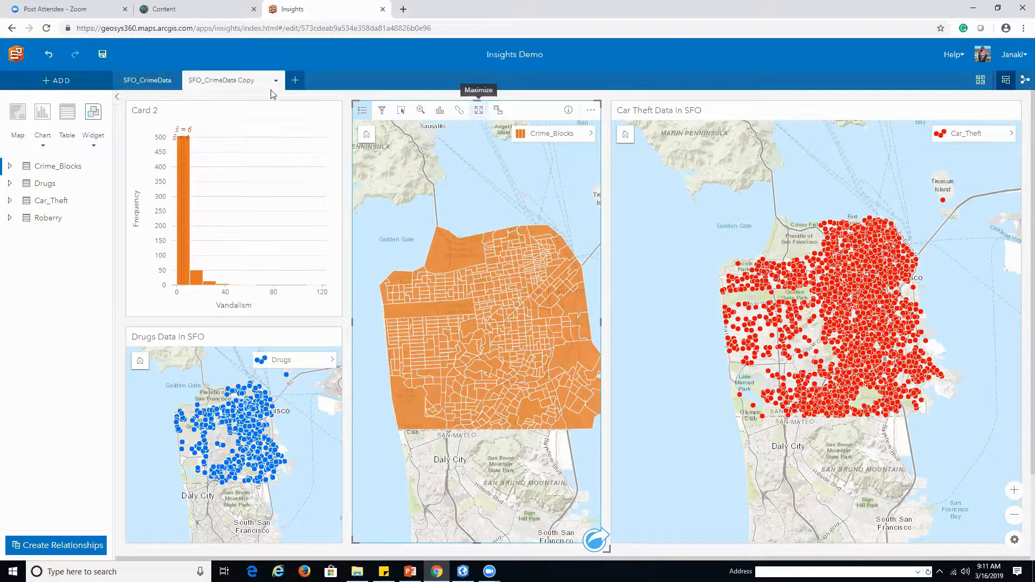
- Synchronize the map extents from the robbery map on the SFO_CrimeData page and test the link by panning the robbery and drugs maps
left_click(147, 81)
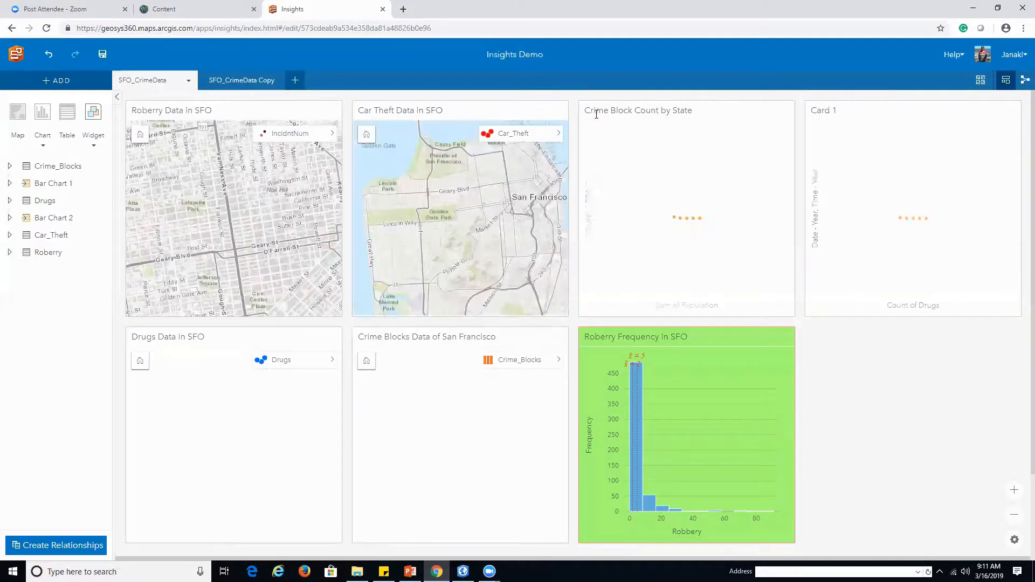
left_click(229, 112)
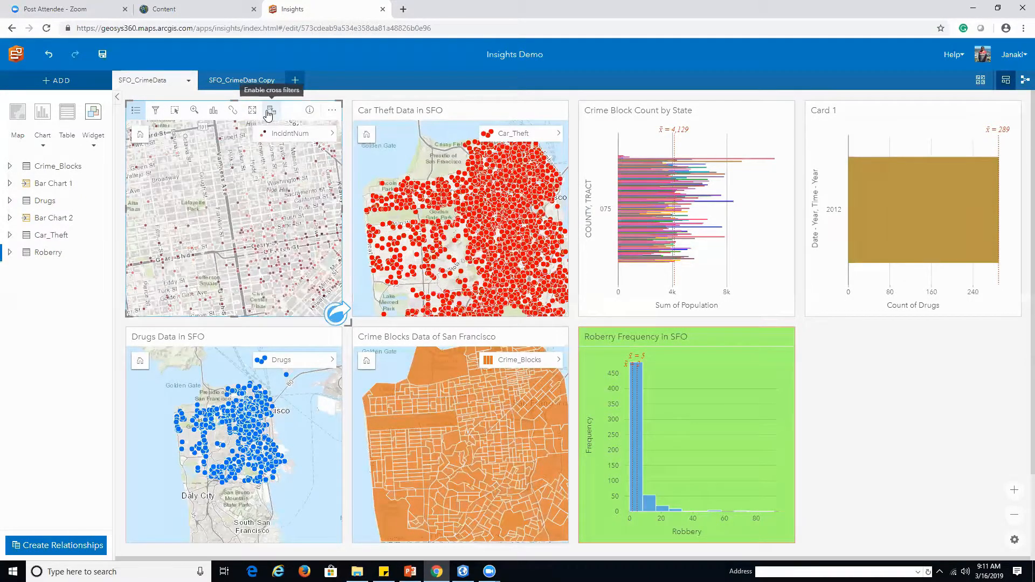
left_click(234, 112)
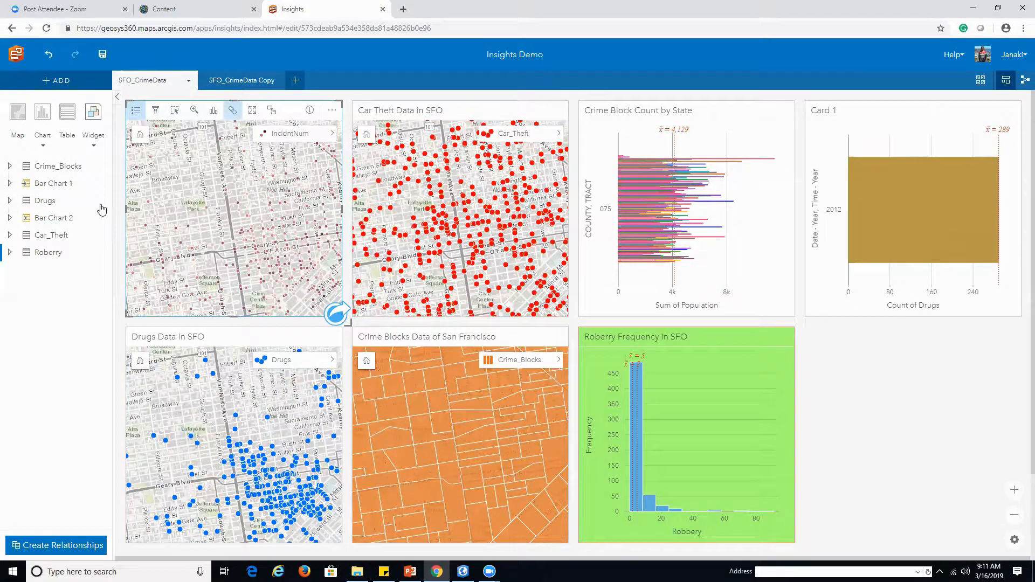
left_click_drag(258, 230, 214, 184)
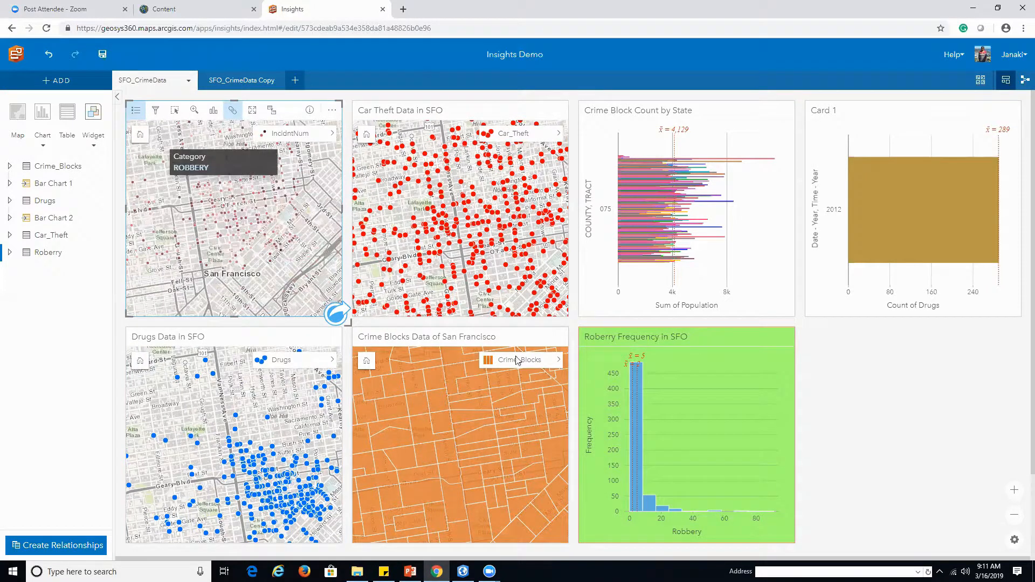
left_click(646, 210)
left_click(233, 459)
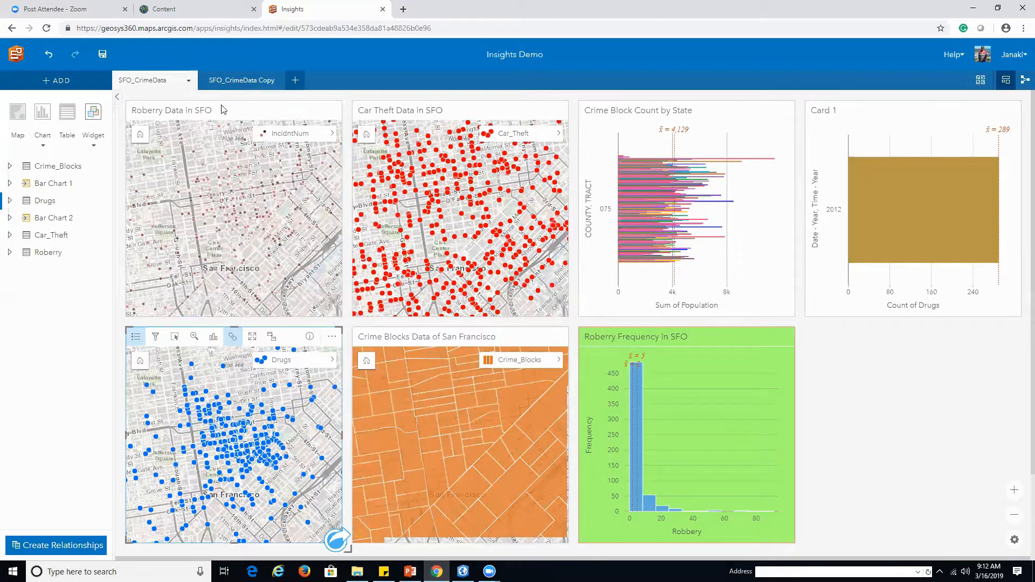
- Select a single point on the Roberry Data map, enable cross filters for that card, and check its IncidntNum legend
left_click(225, 204)
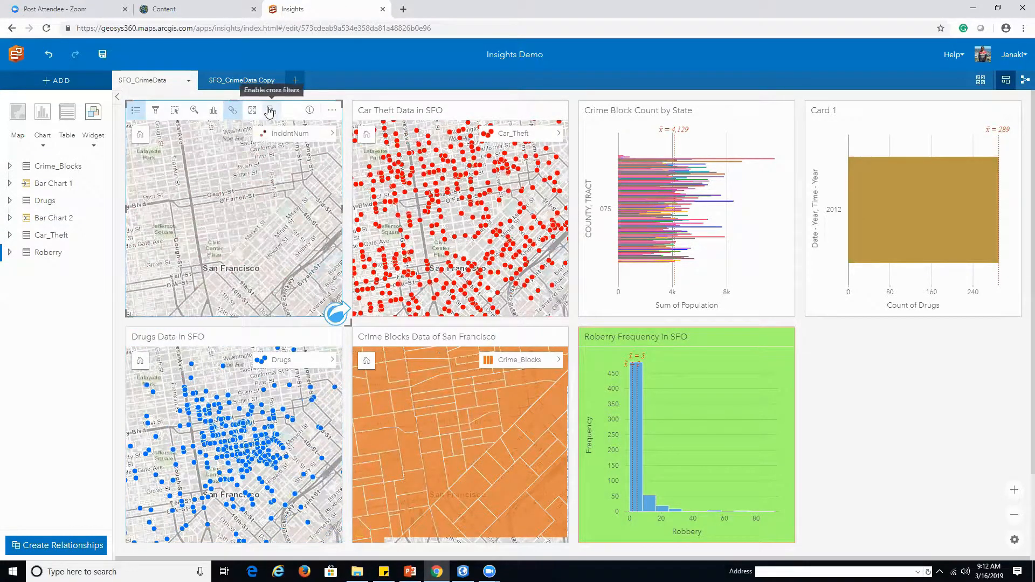
left_click(270, 111)
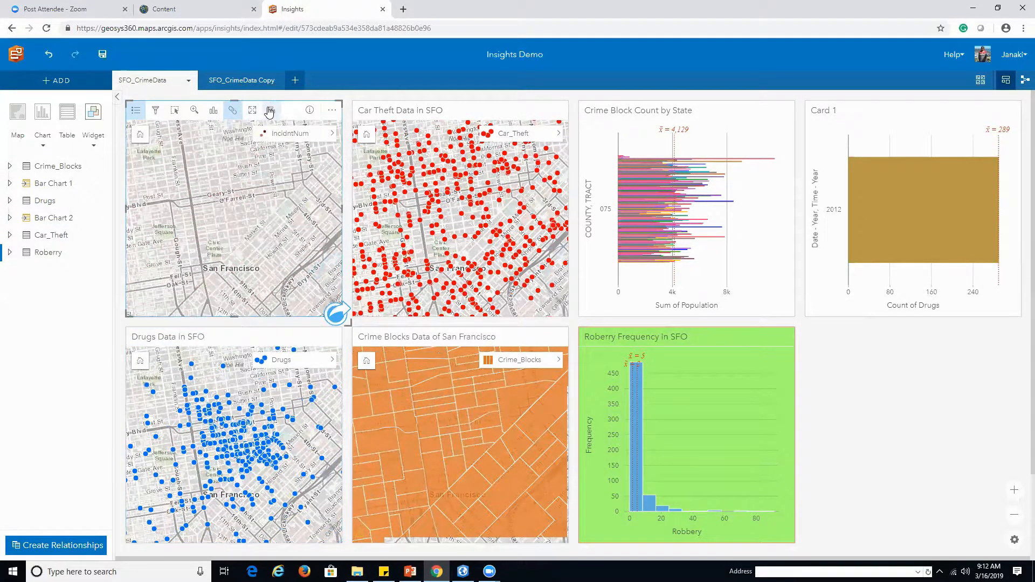
left_click(330, 136)
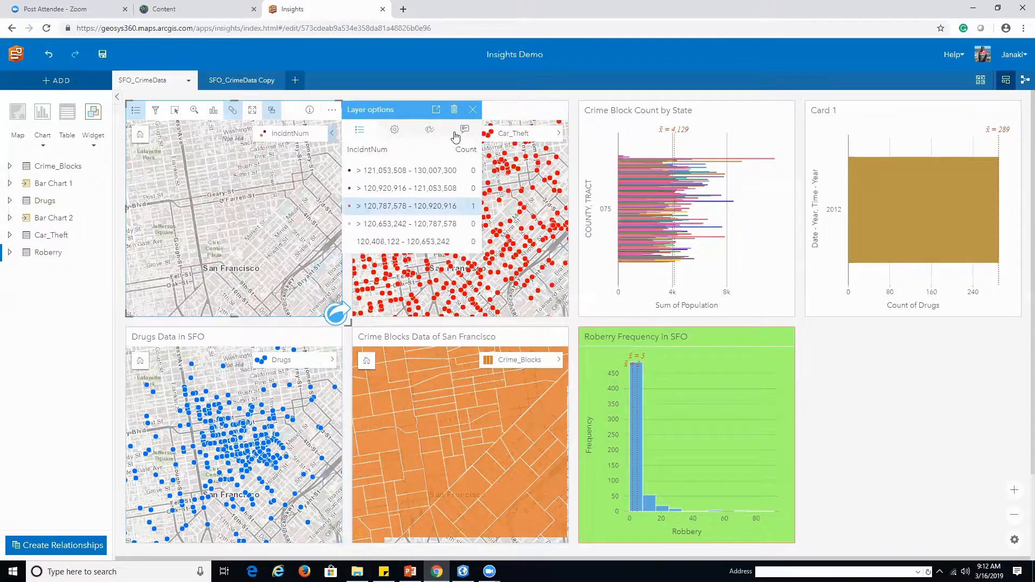
left_click(473, 109)
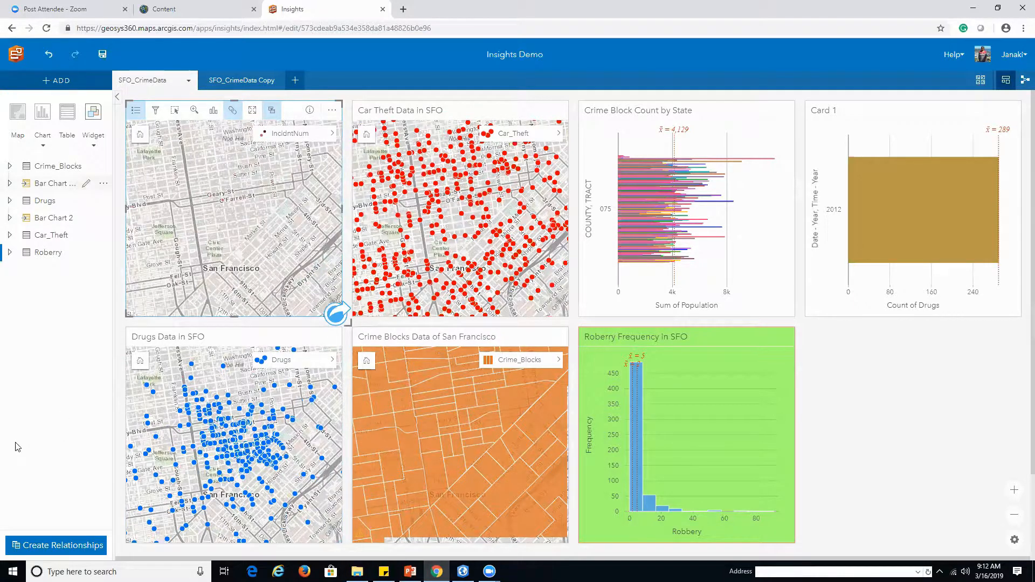
- Create a relationship that joins the Roberry, Car_Theft and Drugs datasets
left_click(63, 546)
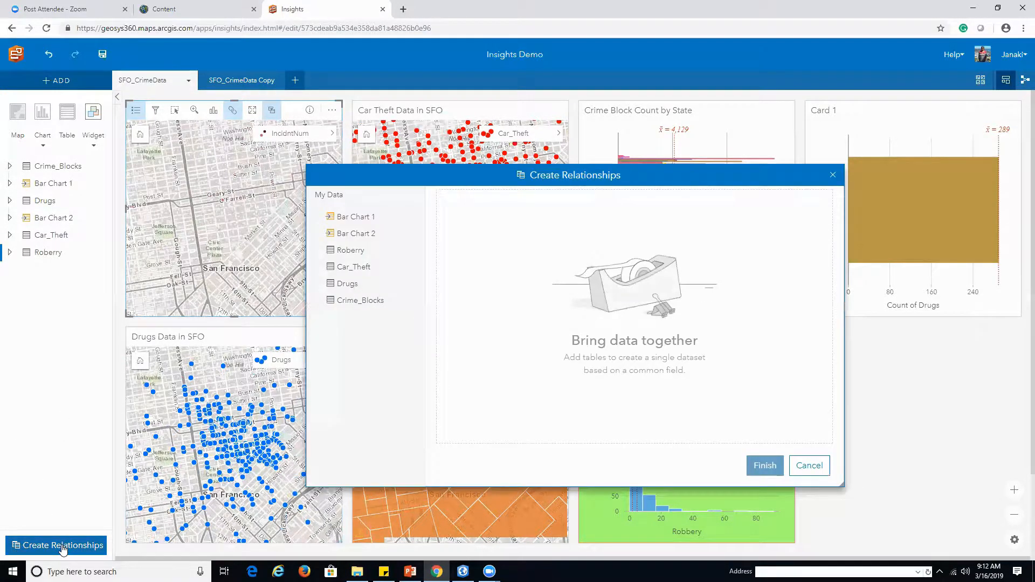
left_click_drag(356, 256, 492, 258)
left_click_drag(358, 268, 680, 234)
left_click_drag(347, 284, 488, 313)
left_click(770, 459)
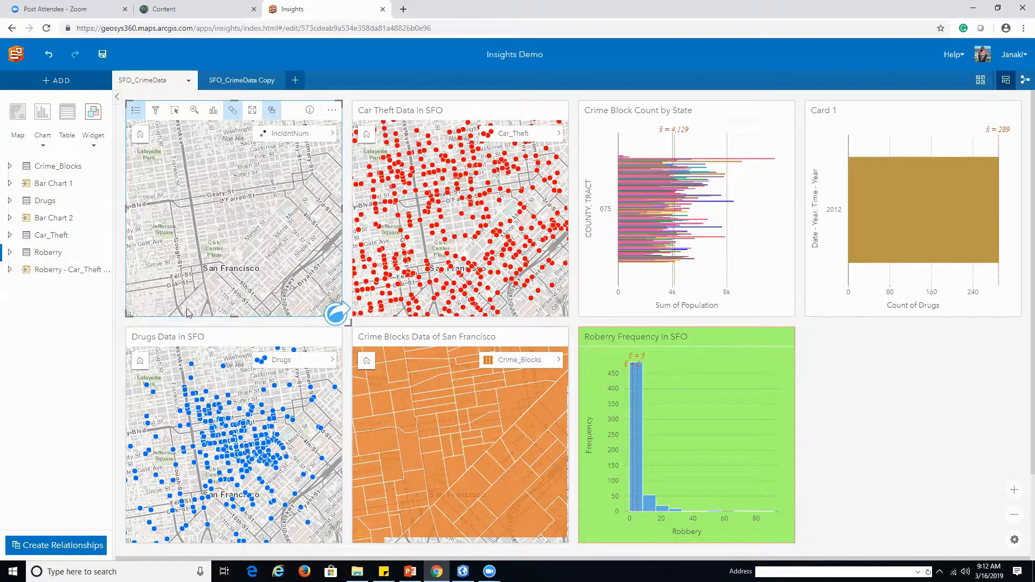
- Inspect the fields of the joined Roberry - Car_Theft dataset and save the workbook
left_click(10, 270)
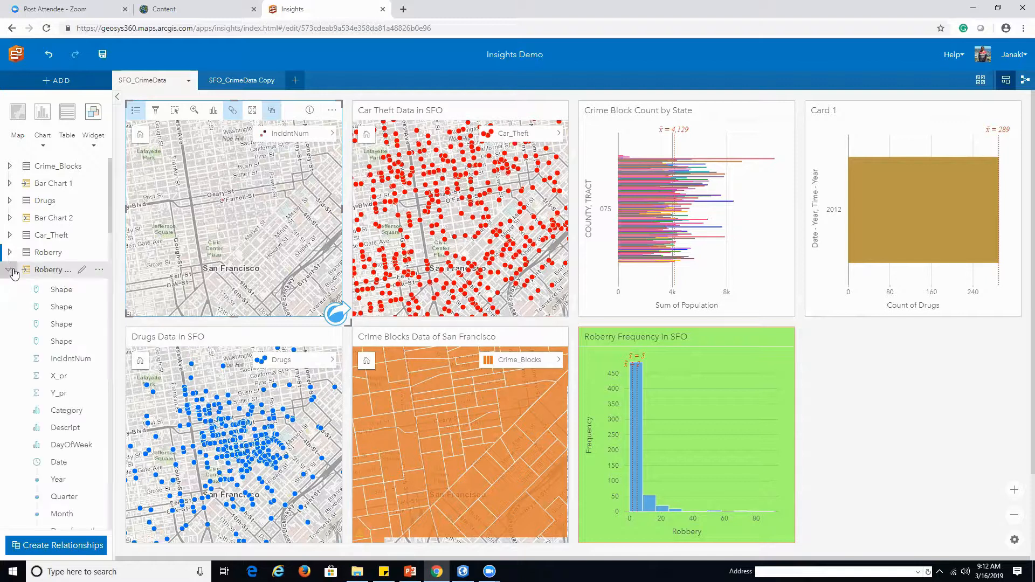
left_click(11, 270)
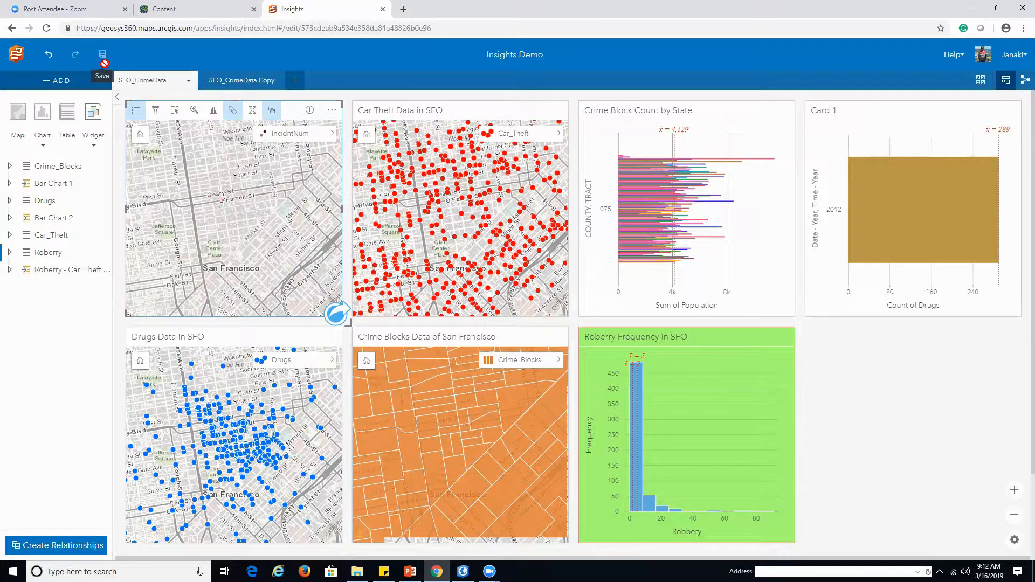
- From a reloaded All My Content list, share Insights Demo with access and update capabilities to the Open Data Collaboration Group
left_click(196, 11)
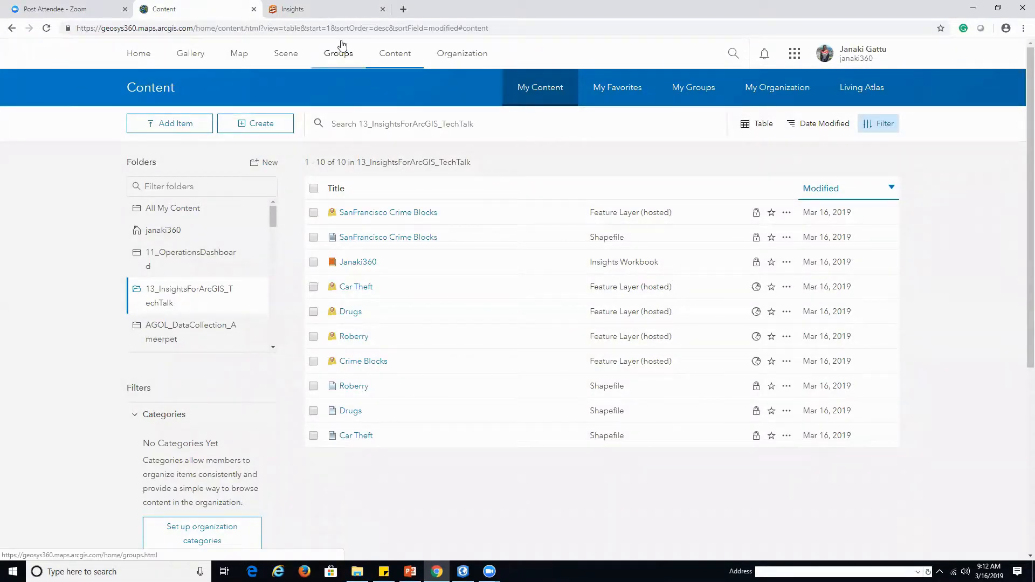
left_click(50, 31)
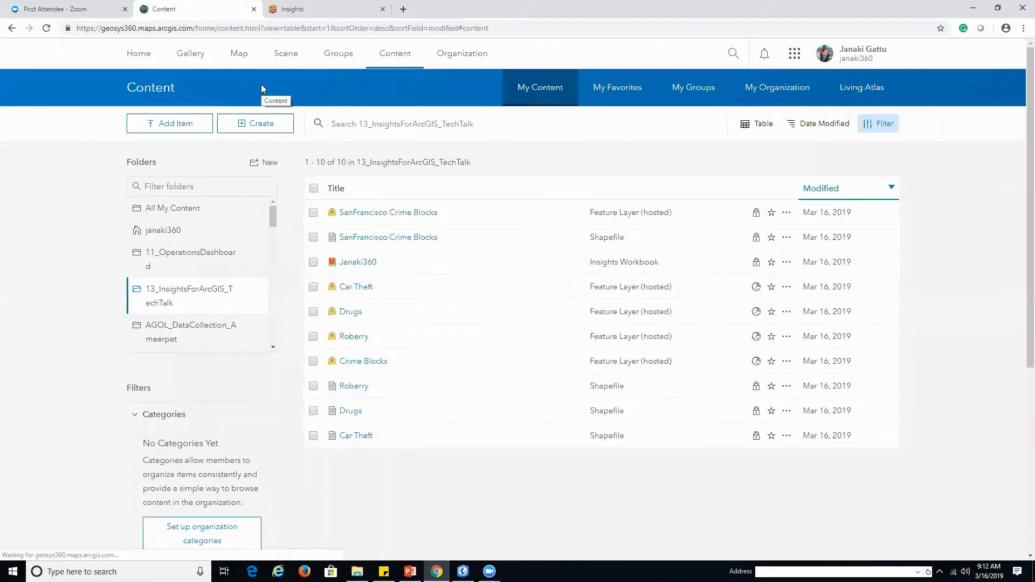
left_click(310, 5)
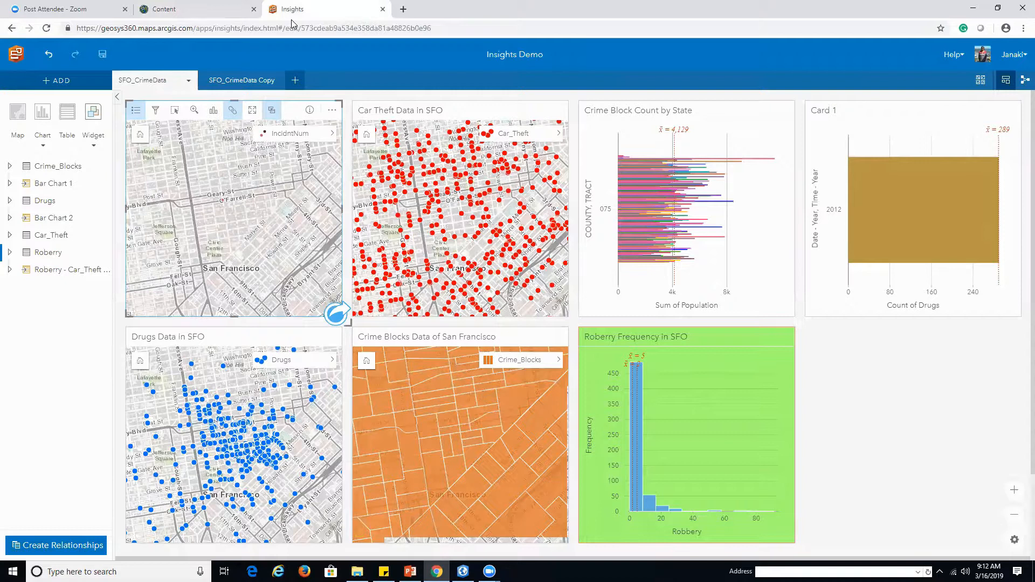
left_click(215, 11)
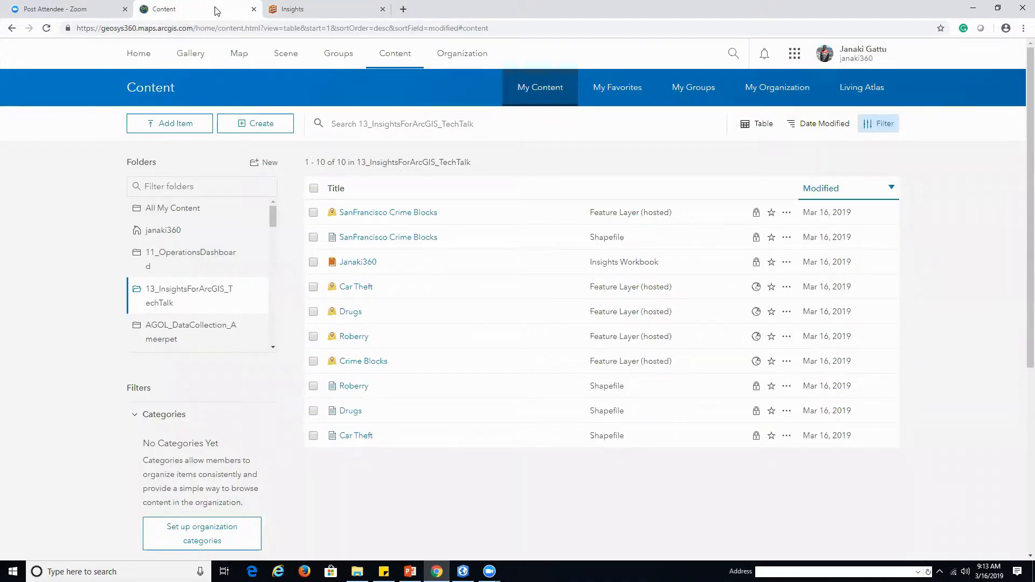
left_click(194, 214)
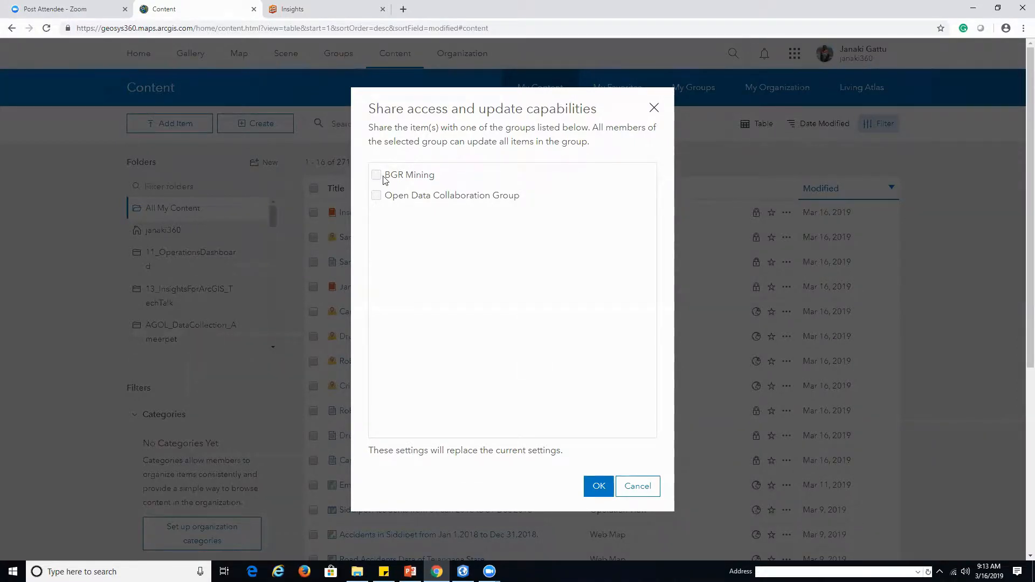
left_click(376, 196)
left_click(600, 485)
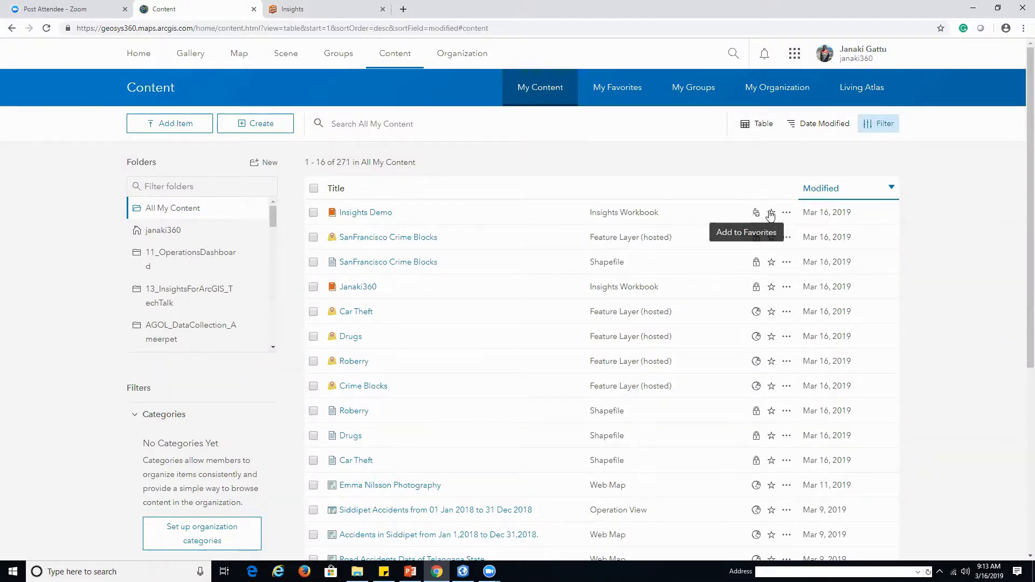
- Add the Insights Demo workbook to favorites and move it to the 13_InsightsForArcGIS_TechTalk folder
left_click(769, 214)
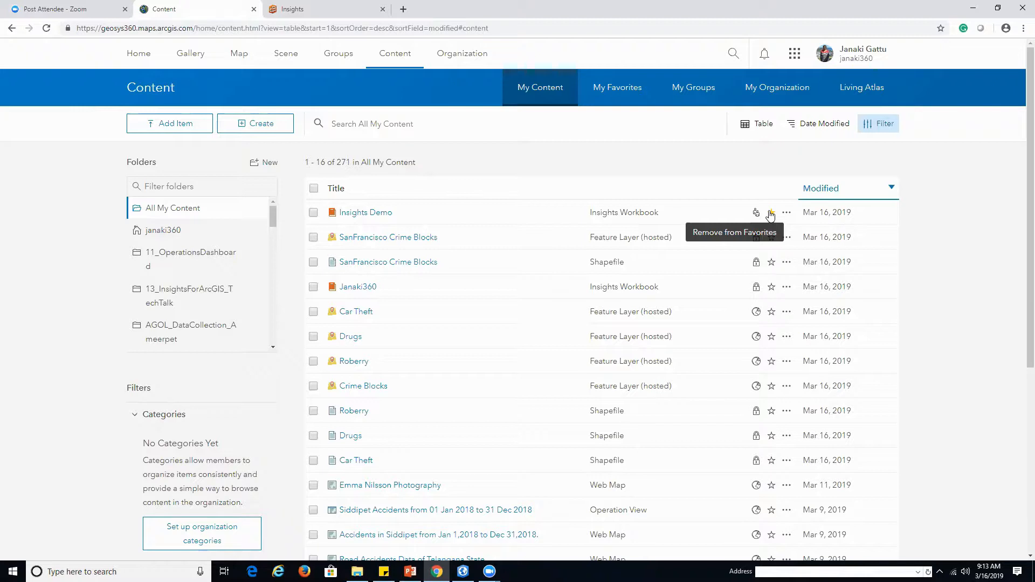
left_click(313, 213)
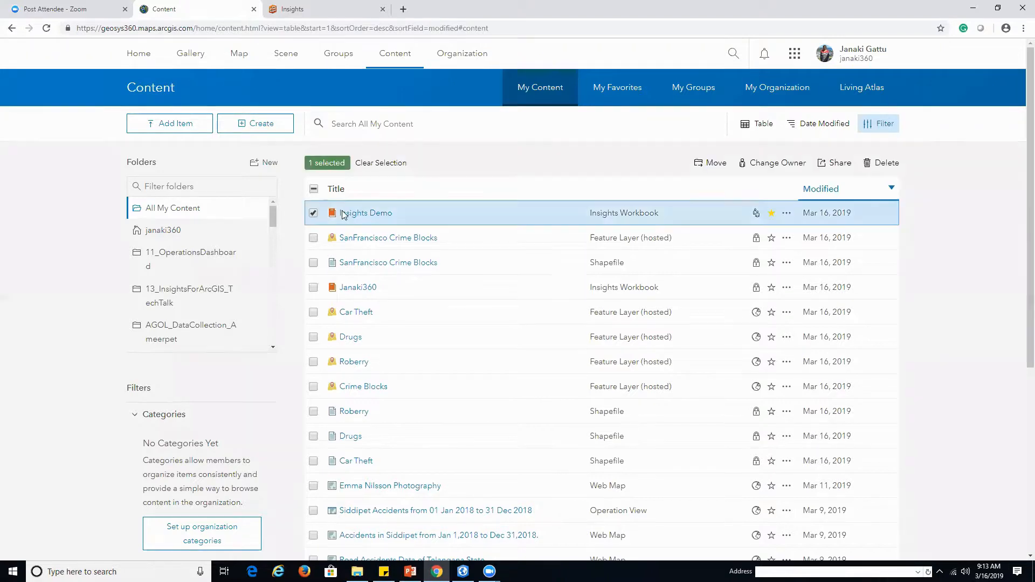
left_click(716, 163)
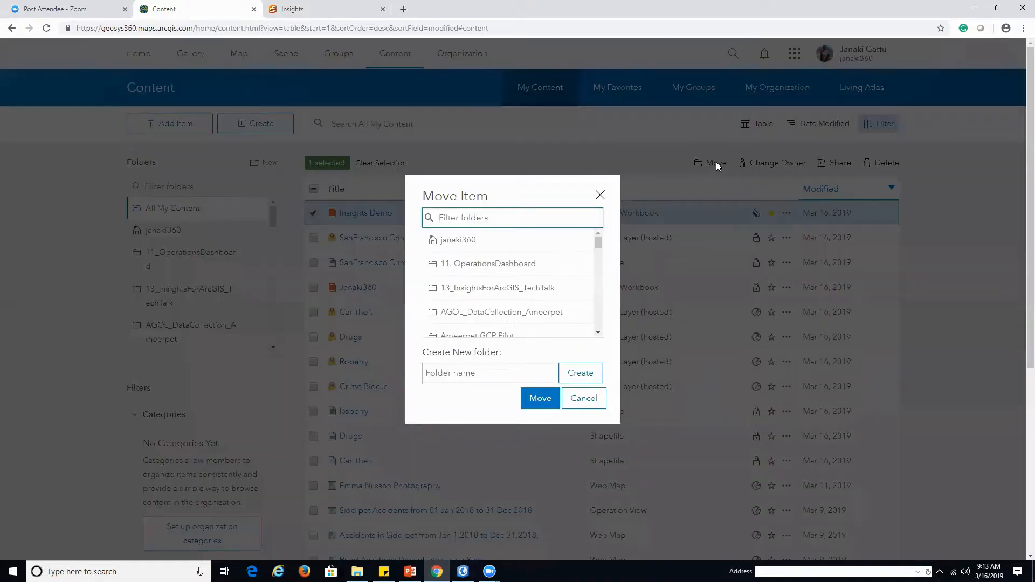
left_click(471, 291)
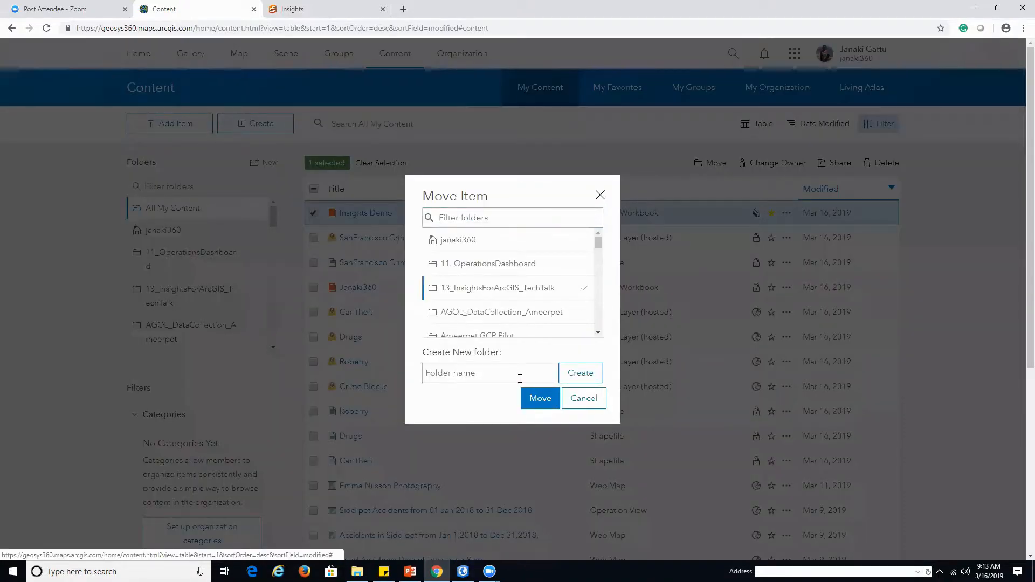
left_click(538, 399)
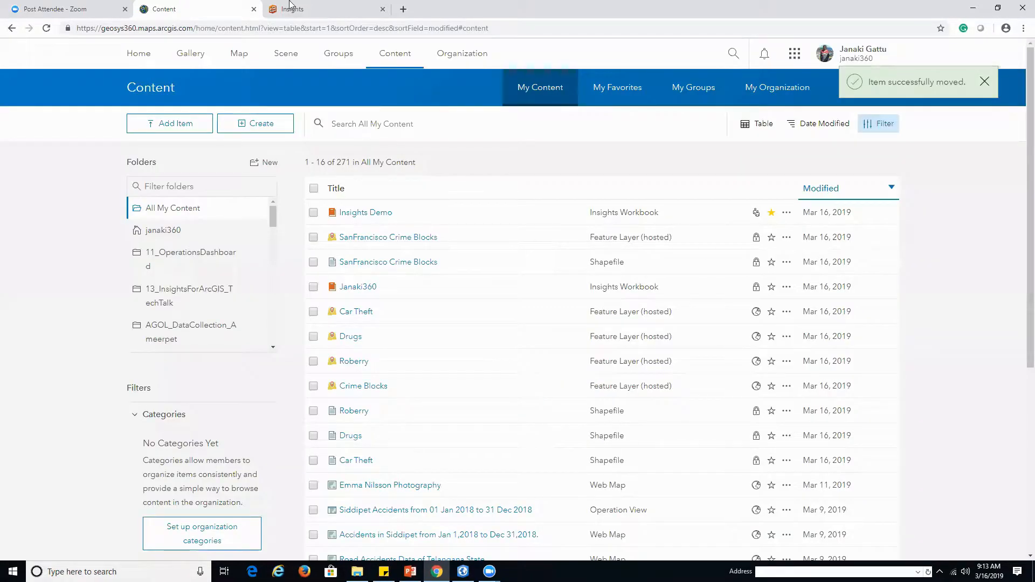
- Examine the Crime Blocks map on the workbook's SFO_CrimeData Copy page, and return to the SFO_CrimeData page
left_click(300, 5)
left_click(256, 80)
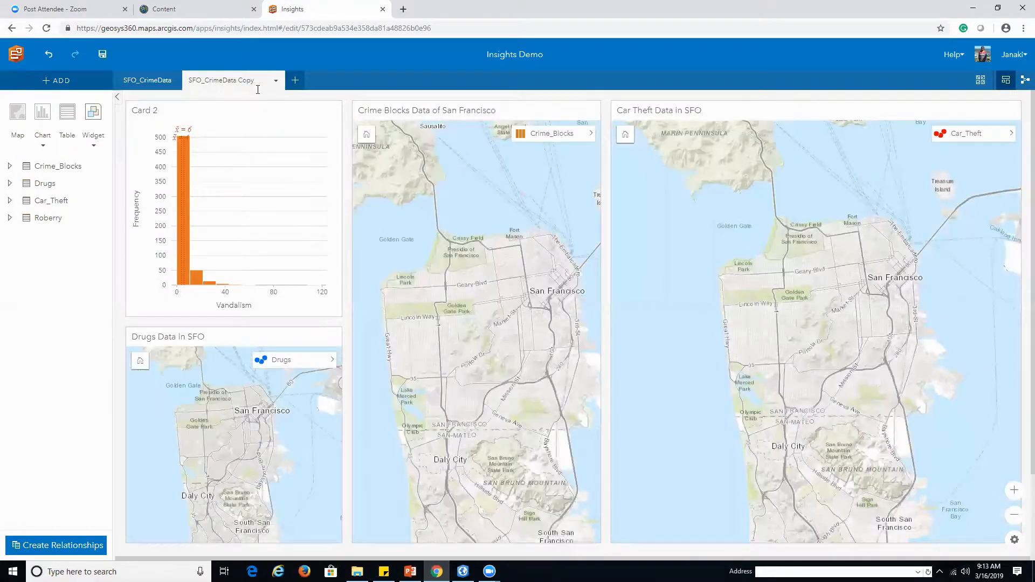
left_click_drag(454, 325, 440, 277)
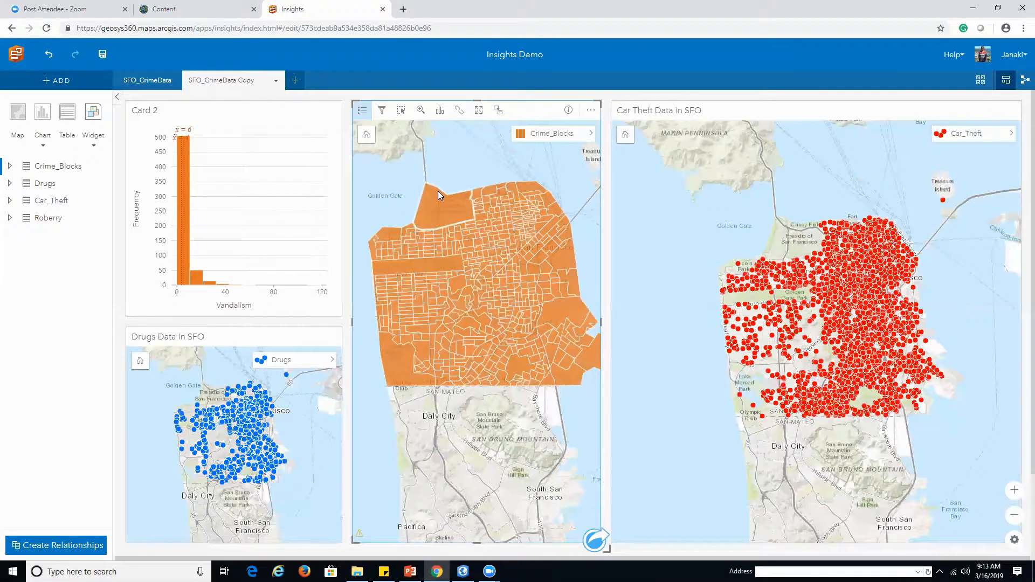
scroll(479, 231, "up", 2)
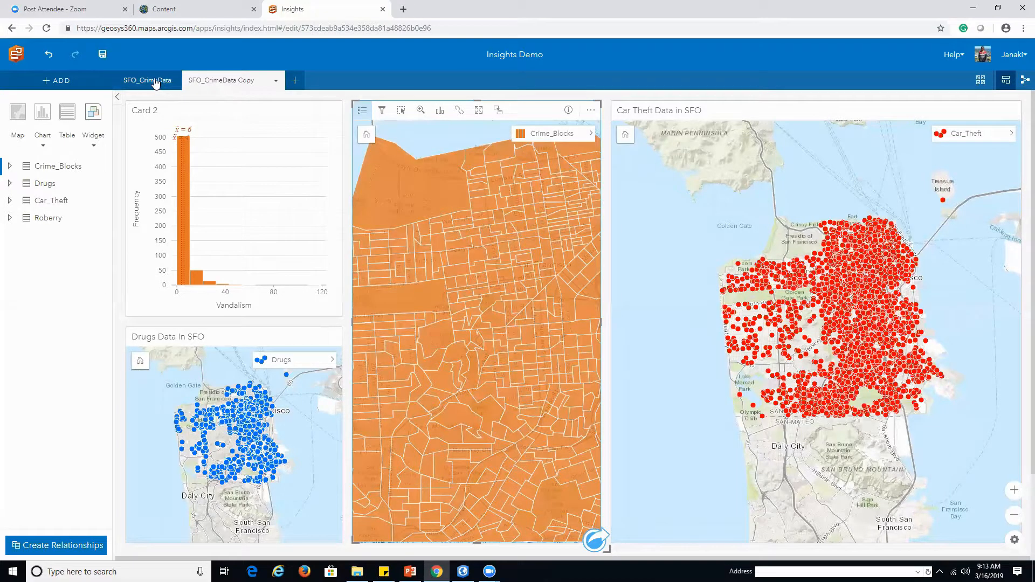
left_click(156, 81)
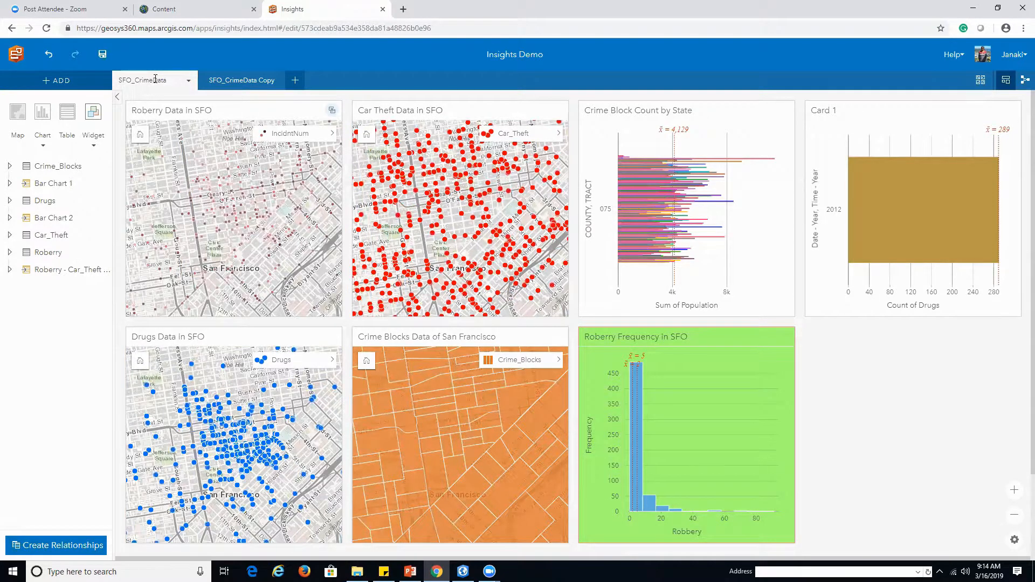
- Try the Imagery basemap on the SFO_CrimeData page's maps
left_click(980, 82)
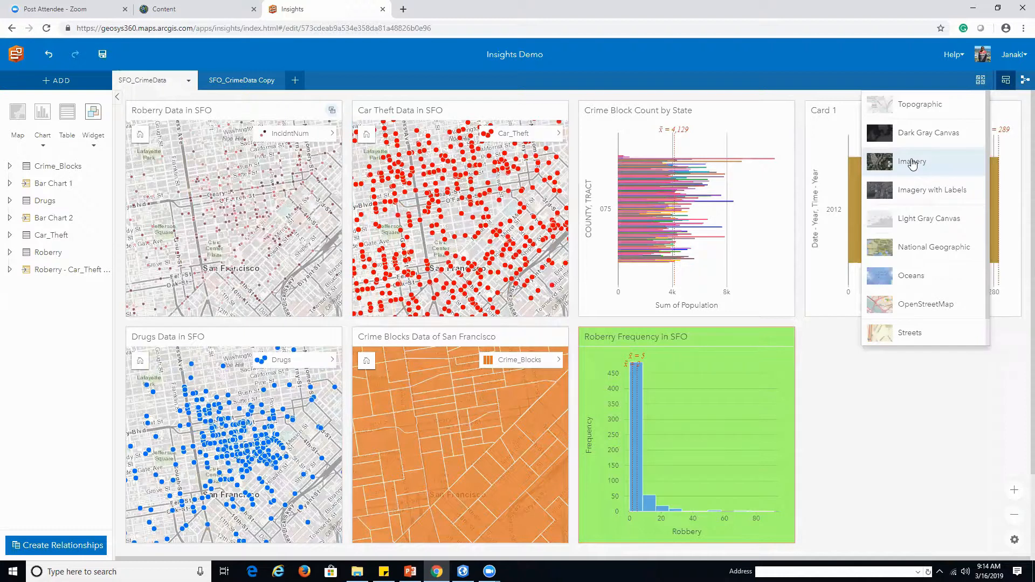
left_click(911, 163)
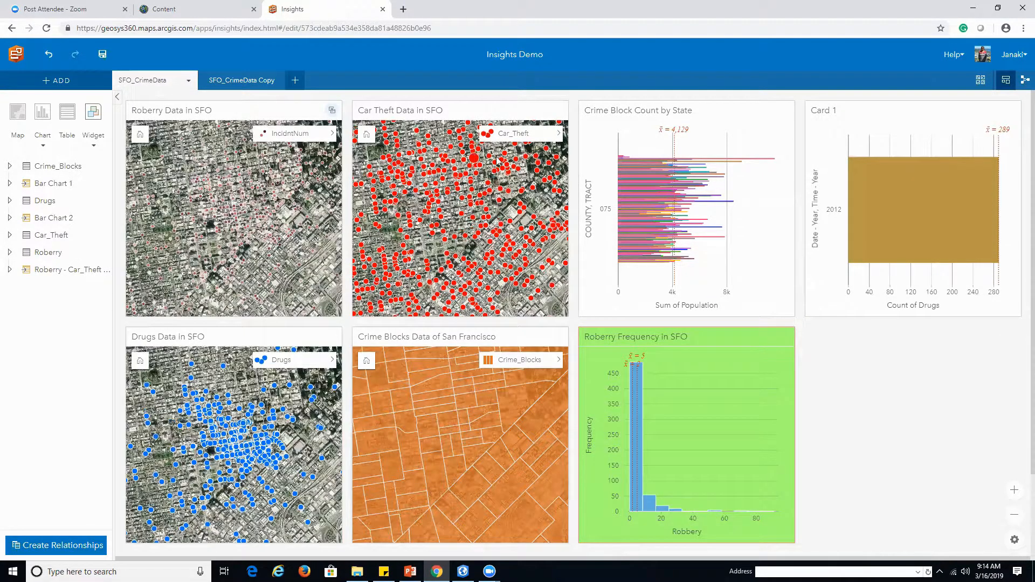
- Set the basemap of the SFO_CrimeData page's maps to Dark Gray Canvas and save the workbook
left_click(981, 81)
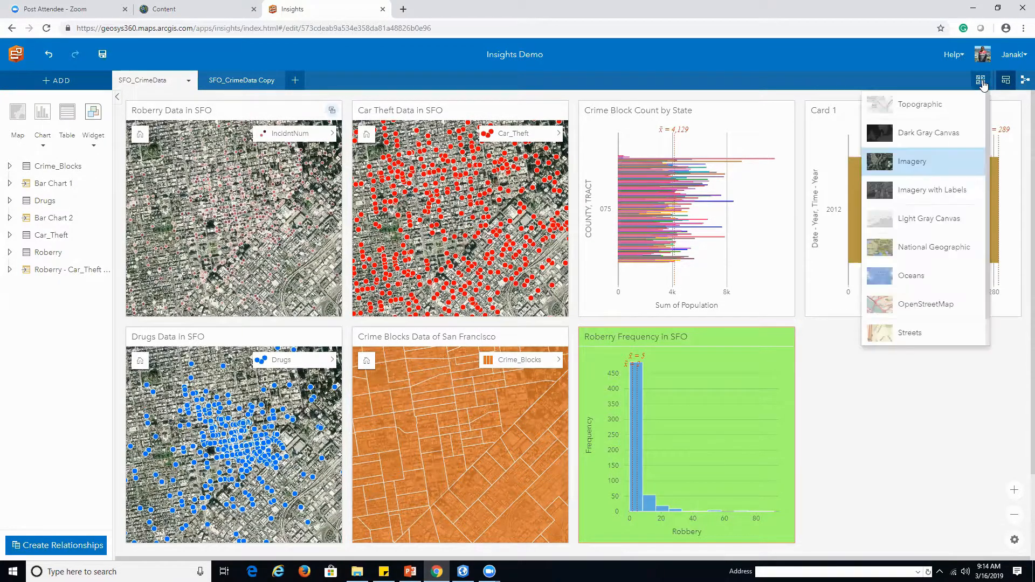
left_click(936, 137)
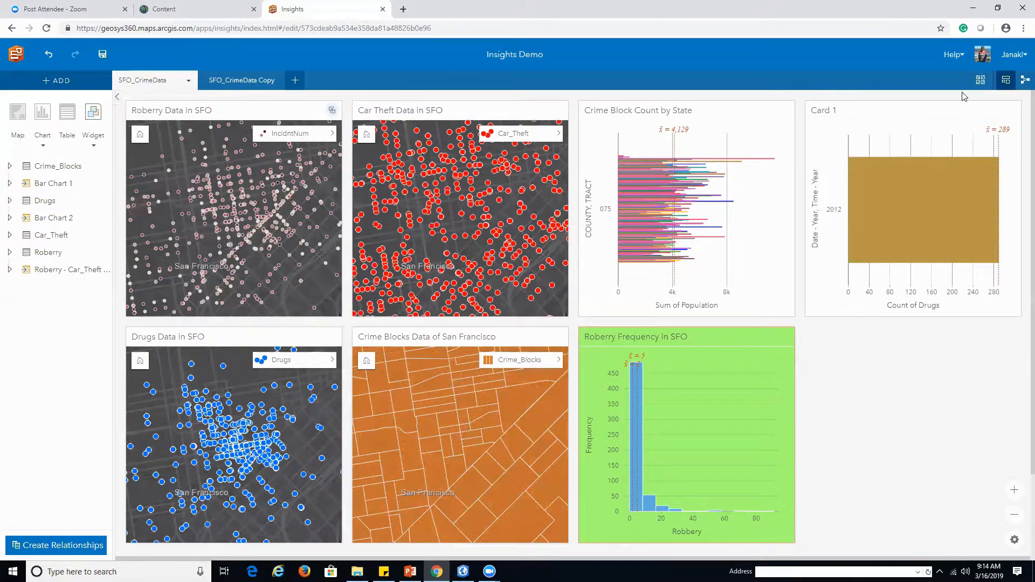
left_click(980, 81)
left_click(942, 125)
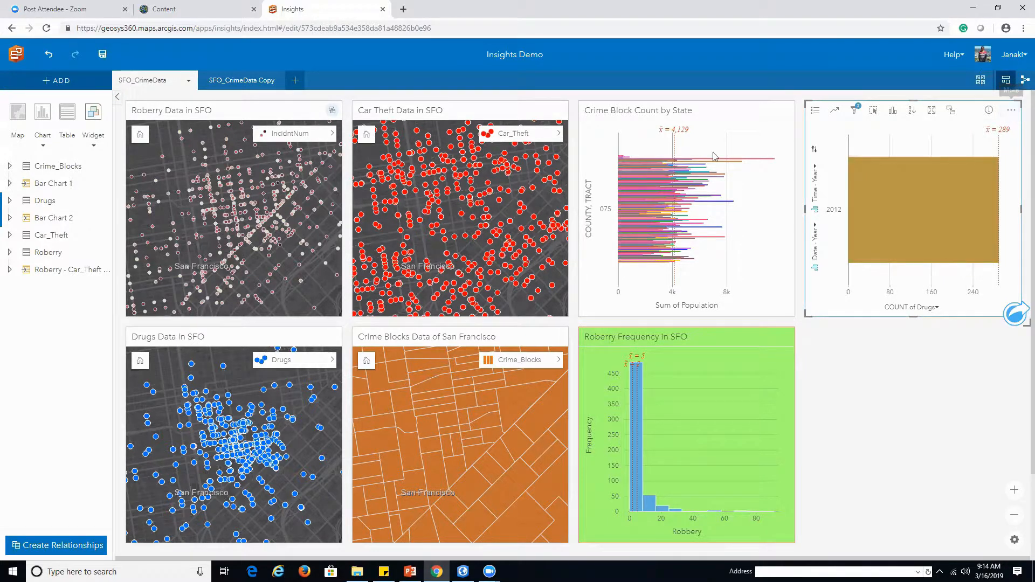
left_click(880, 419)
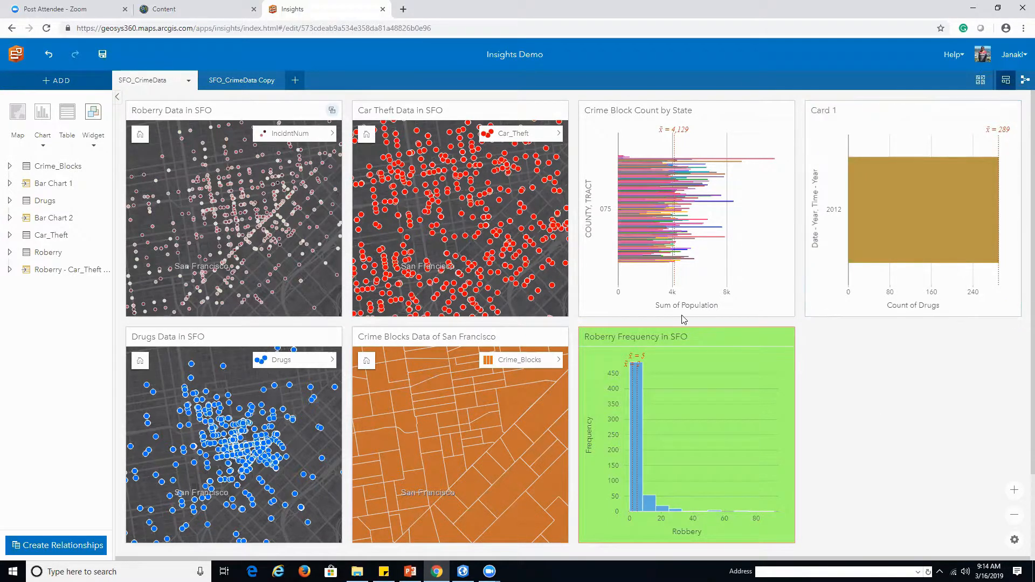
left_click(103, 55)
- Reapply the Insights Demo workbook's access and update sharing for the Open Data Collaboration Group in My Content
left_click(183, 8)
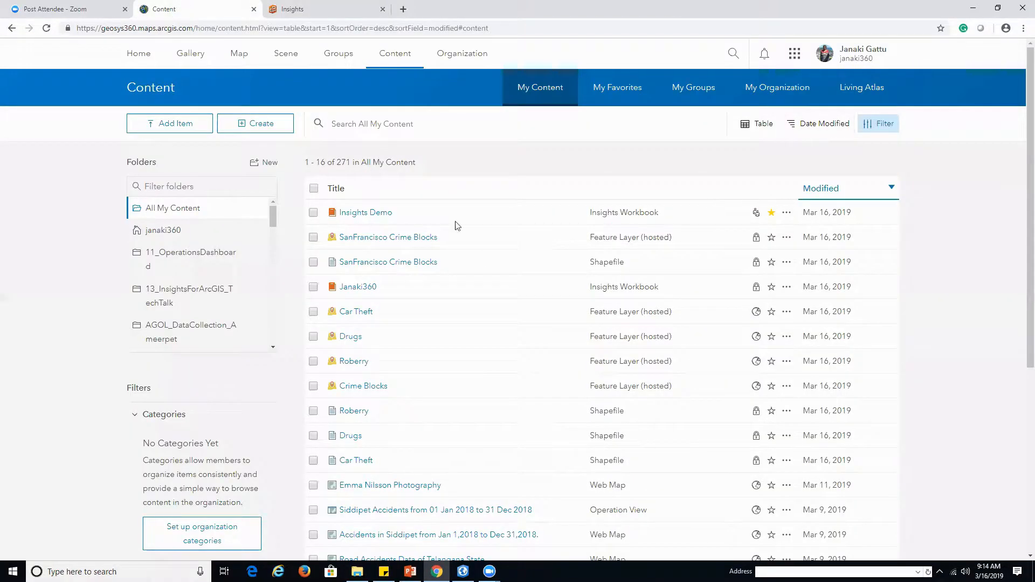
left_click(313, 213)
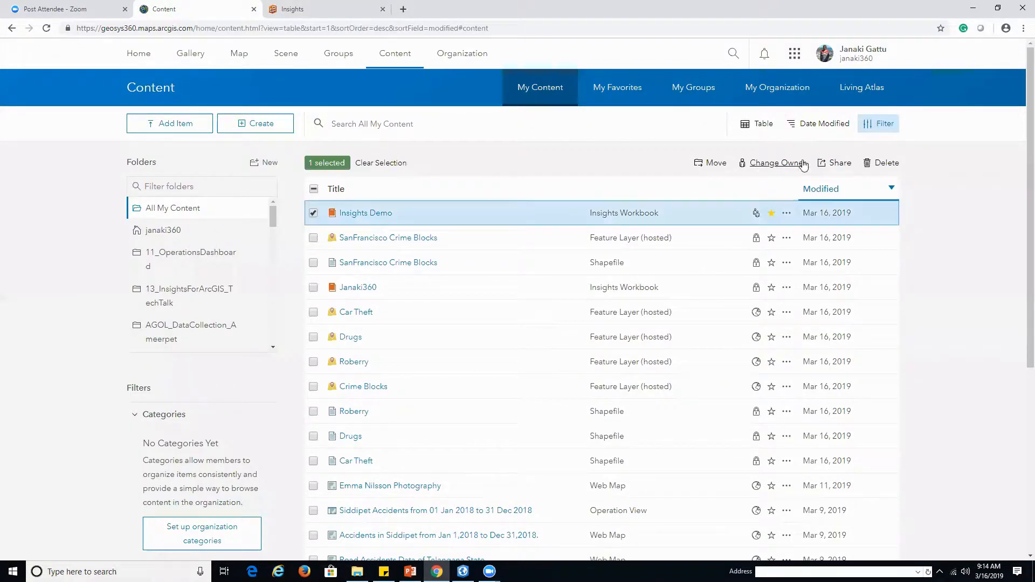
left_click(828, 163)
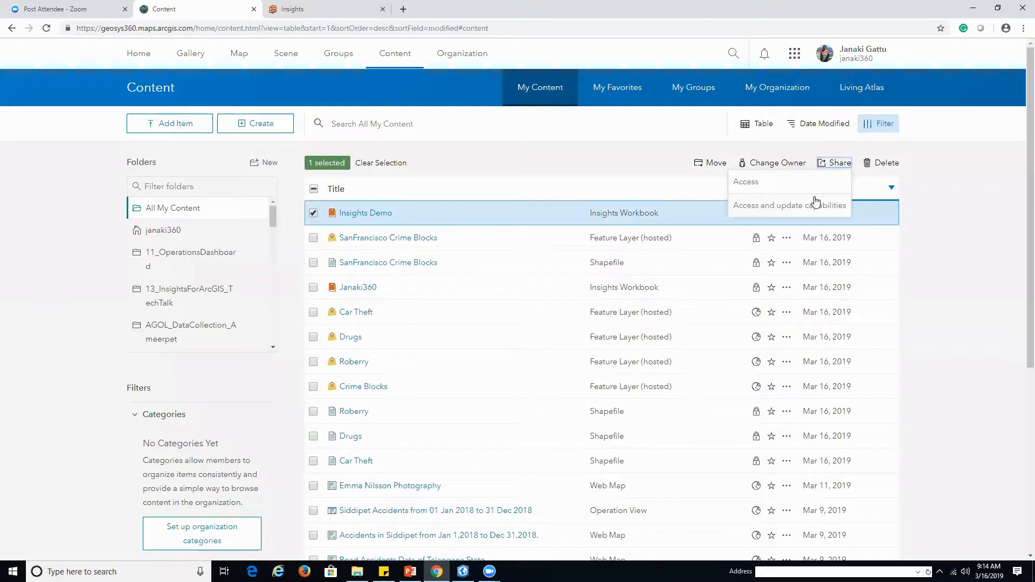
left_click(814, 204)
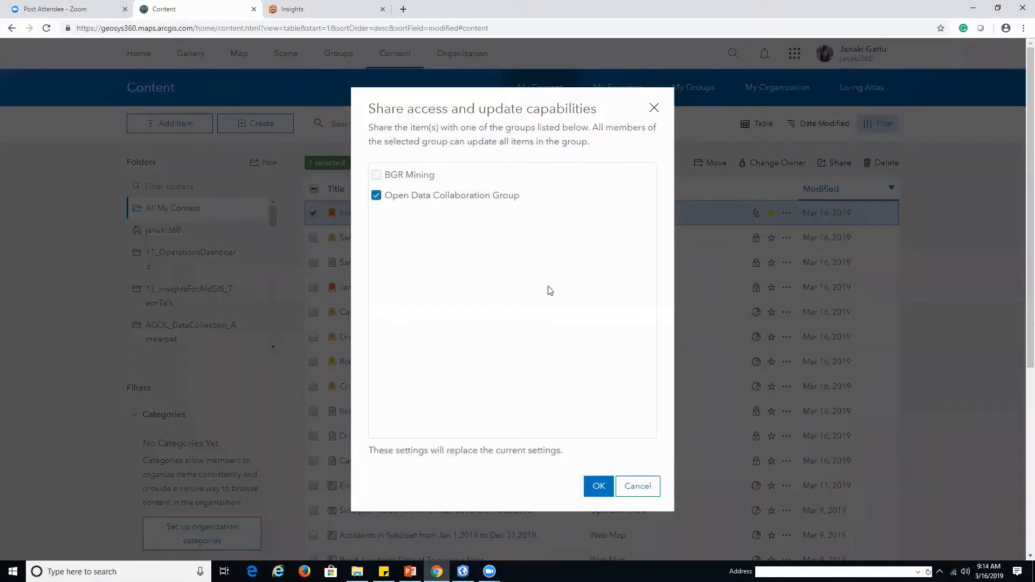
left_click(597, 487)
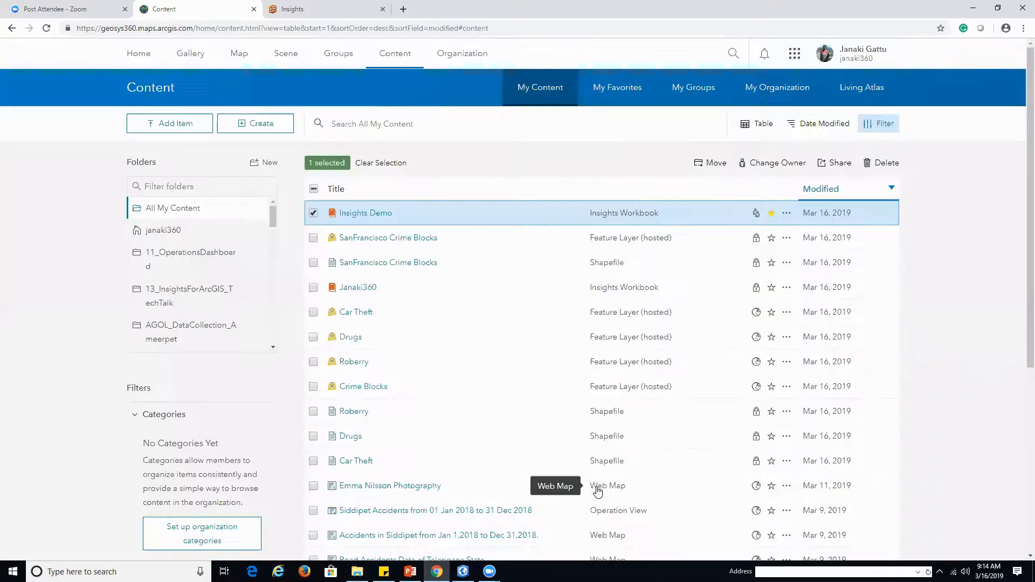
- Examine the analysis view of the SFO_CrimeData and SFO_CrimeData Copy pages in the workbook
left_click(308, 16)
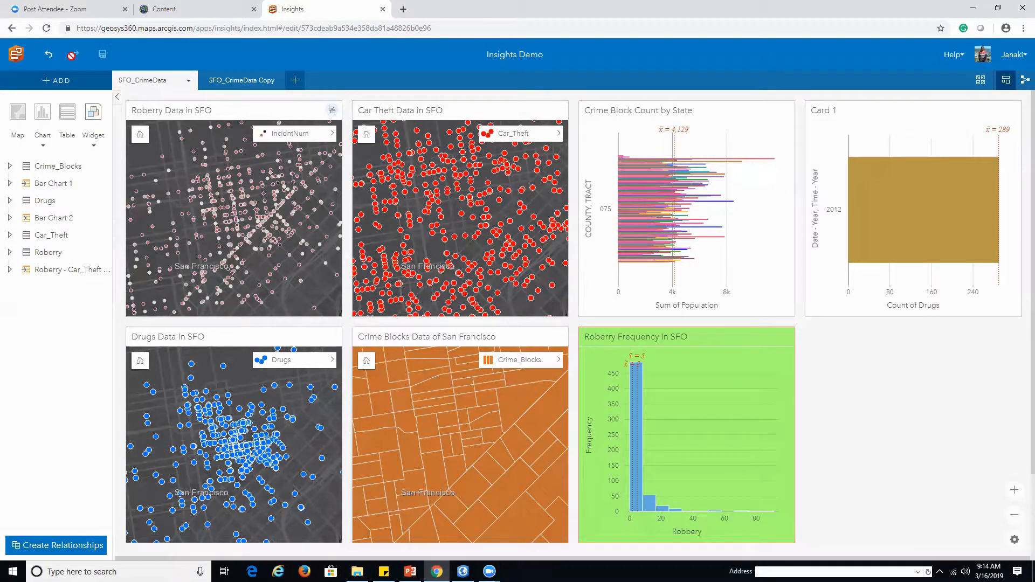
left_click(1023, 82)
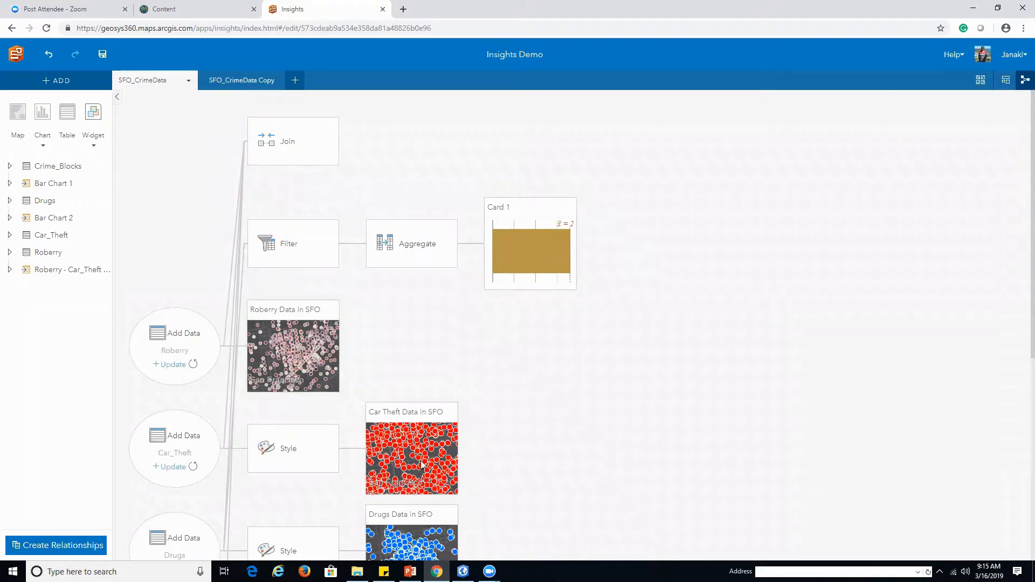
scroll(1020, 283, "down", 7)
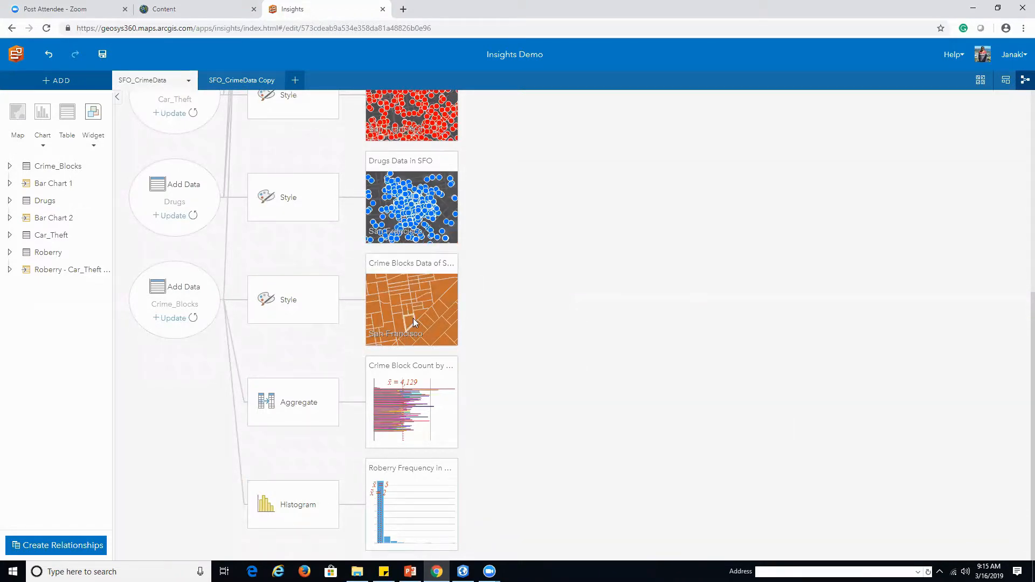
scroll(443, 300, "up", 2)
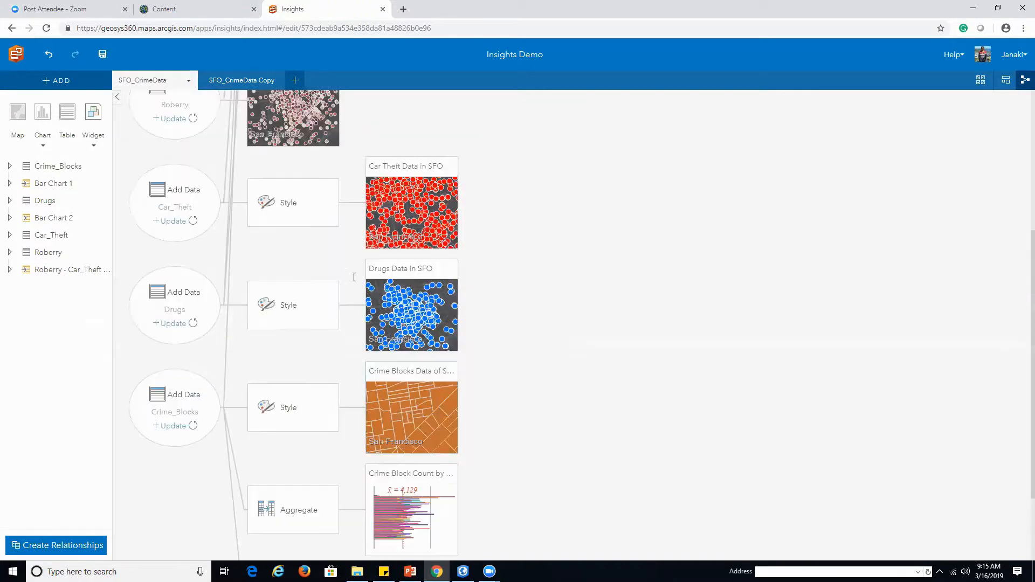
scroll(437, 296, "up", 3)
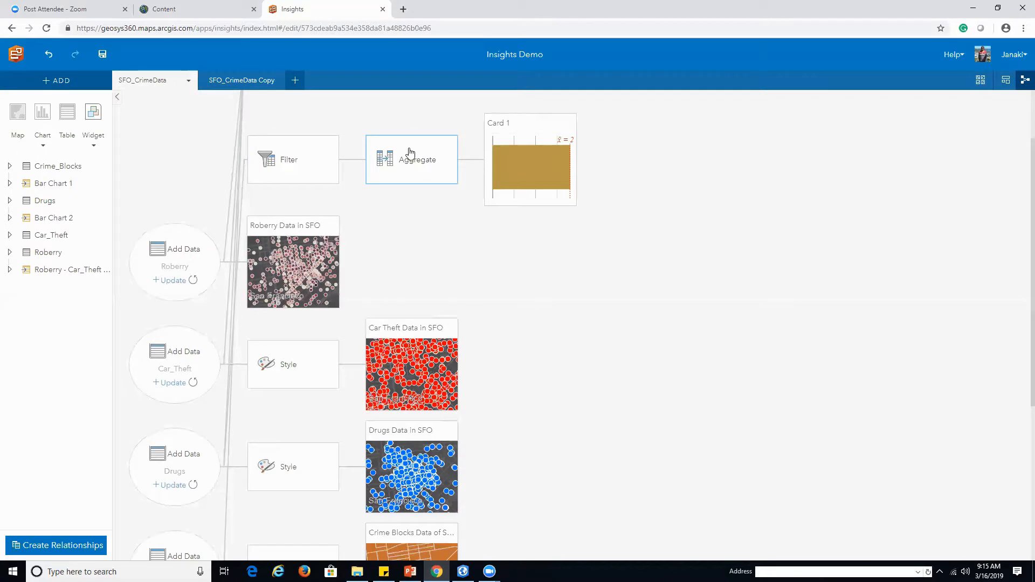
left_click(242, 80)
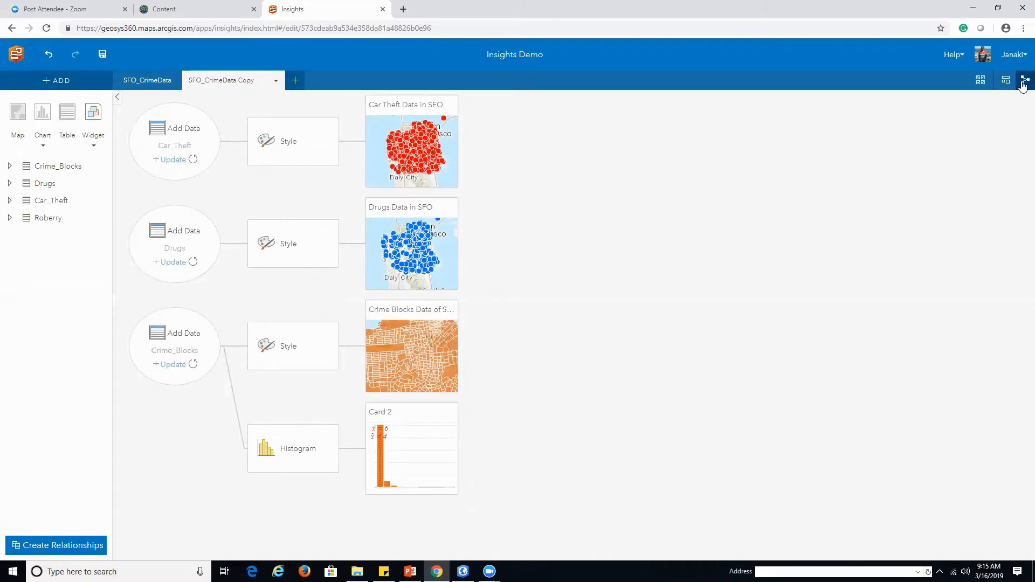
left_click(138, 80)
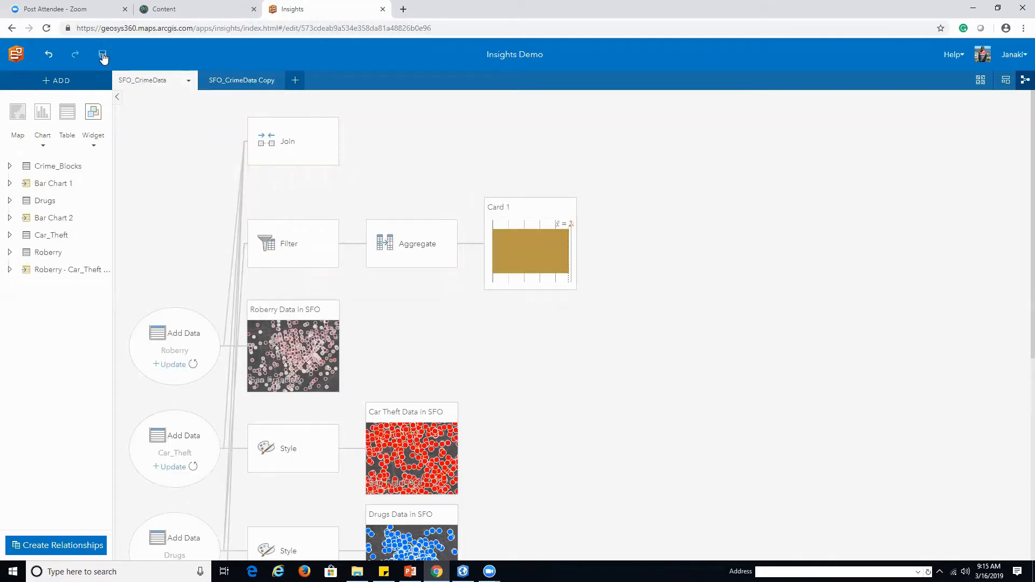
- Save the workbook and reload the My Content list before returning to the analysis view
left_click(165, 9)
left_click(47, 28)
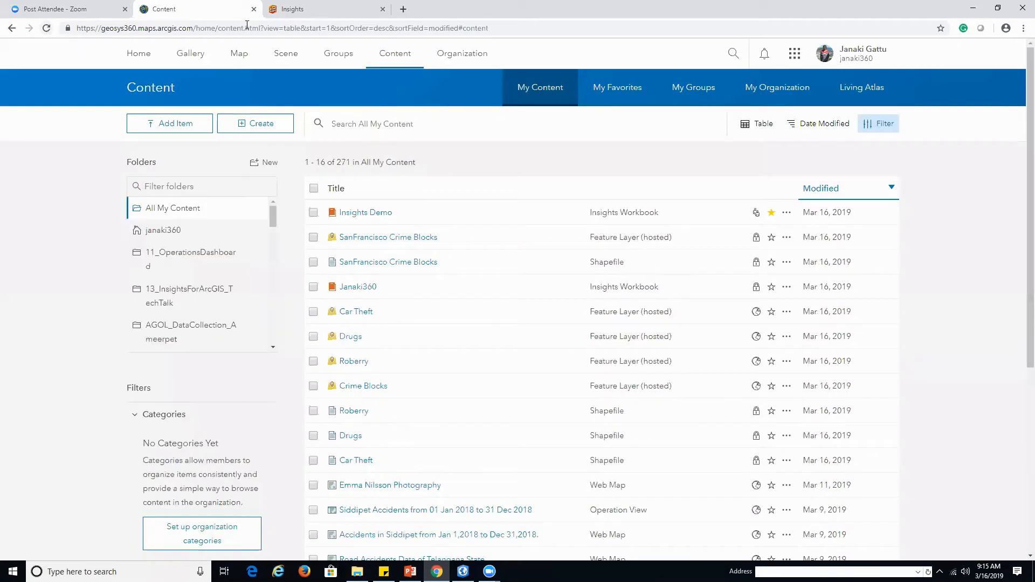
left_click(307, 12)
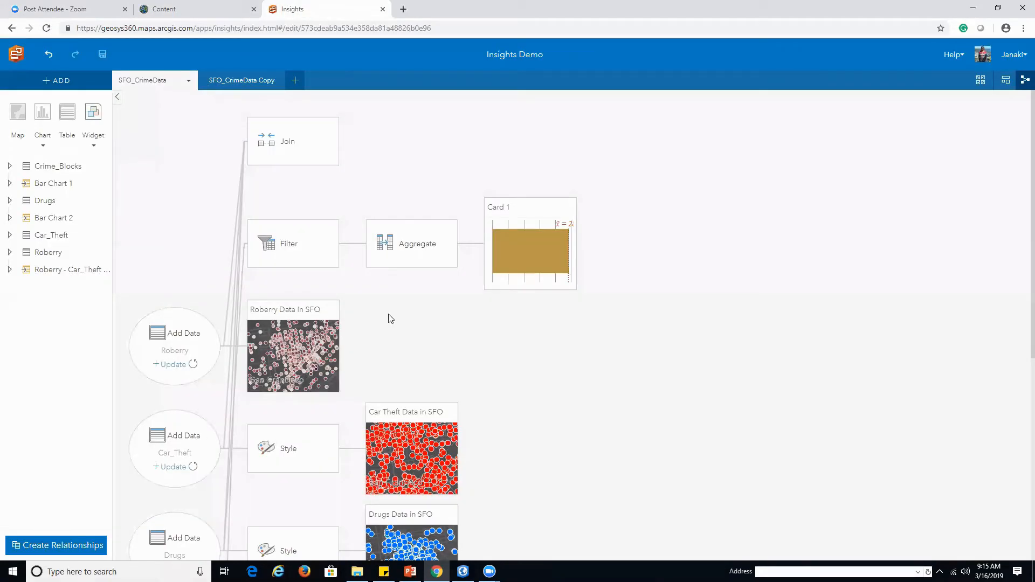